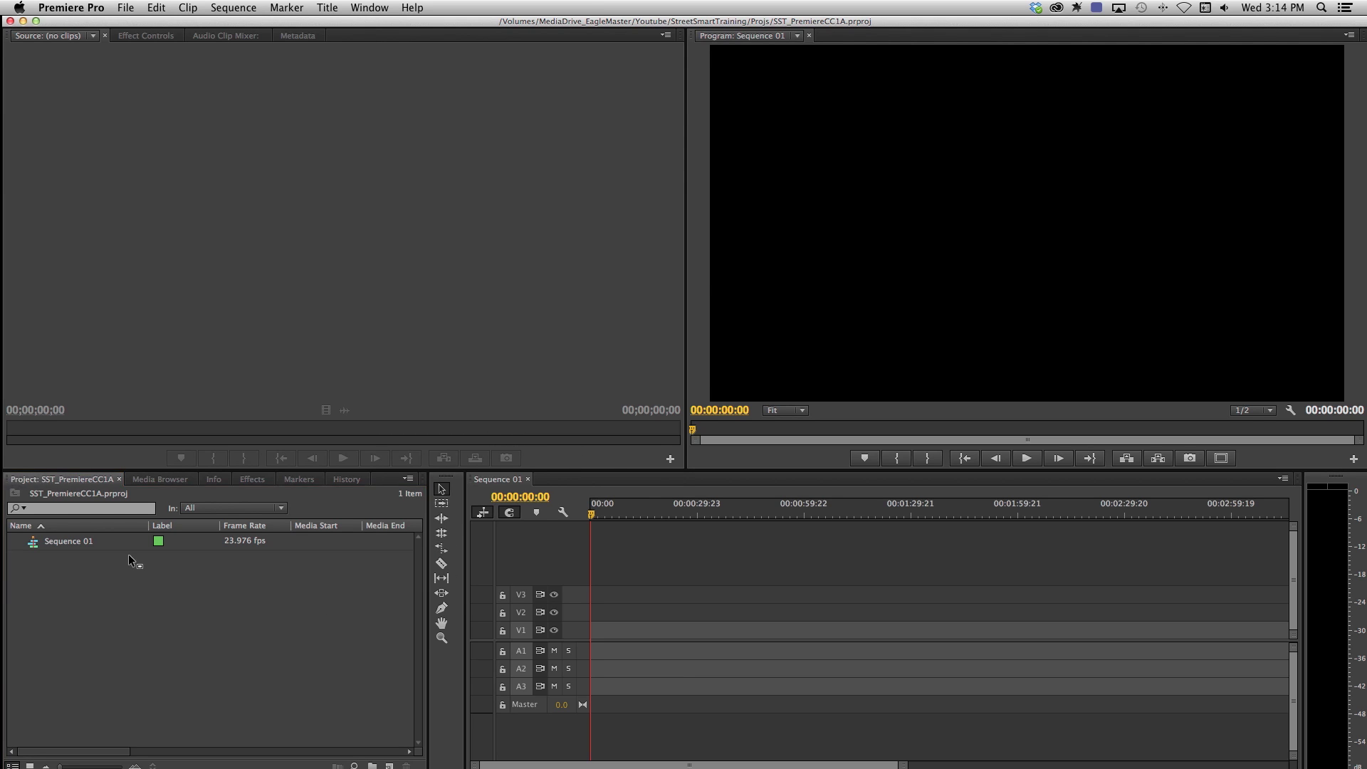
Move the project media panel between docks, then restore it to its original place.
left_click_drag(128, 554, 268, 253)
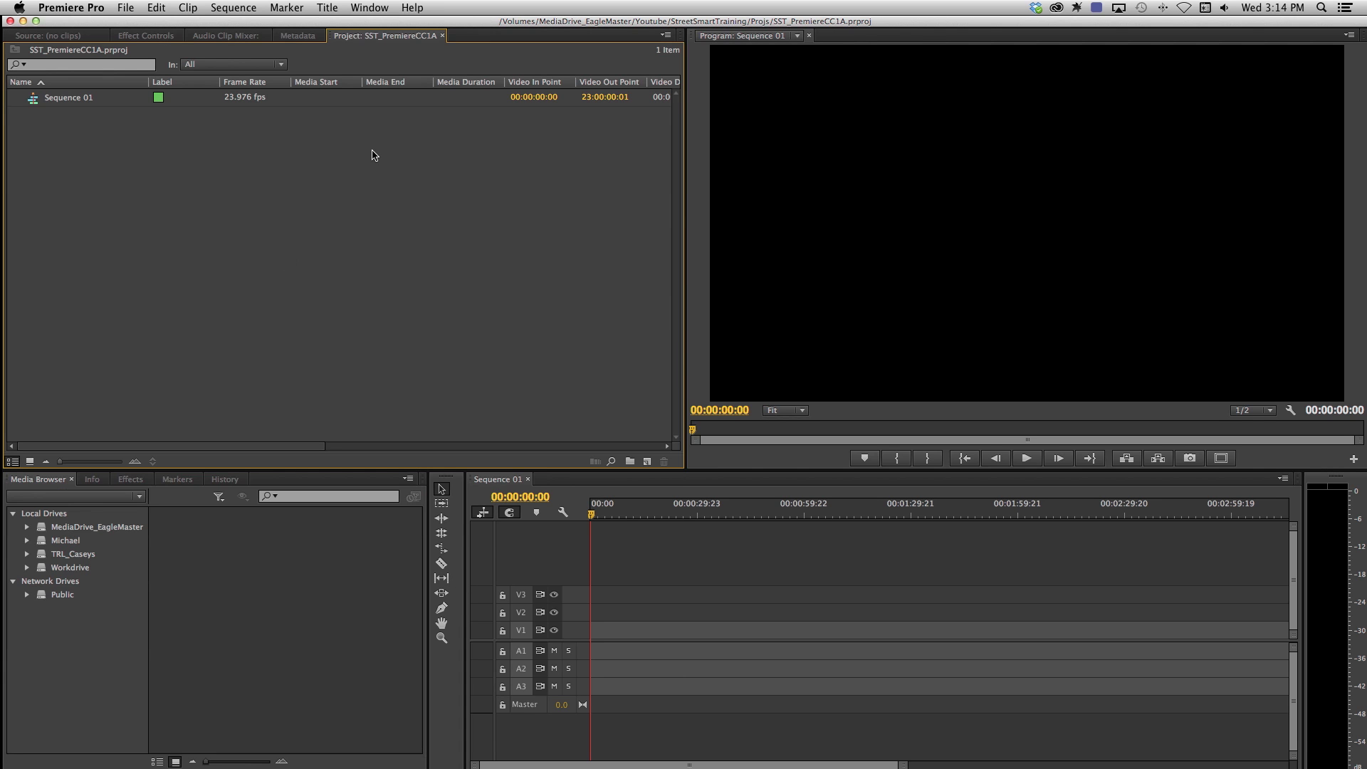
left_click_drag(378, 35, 58, 41)
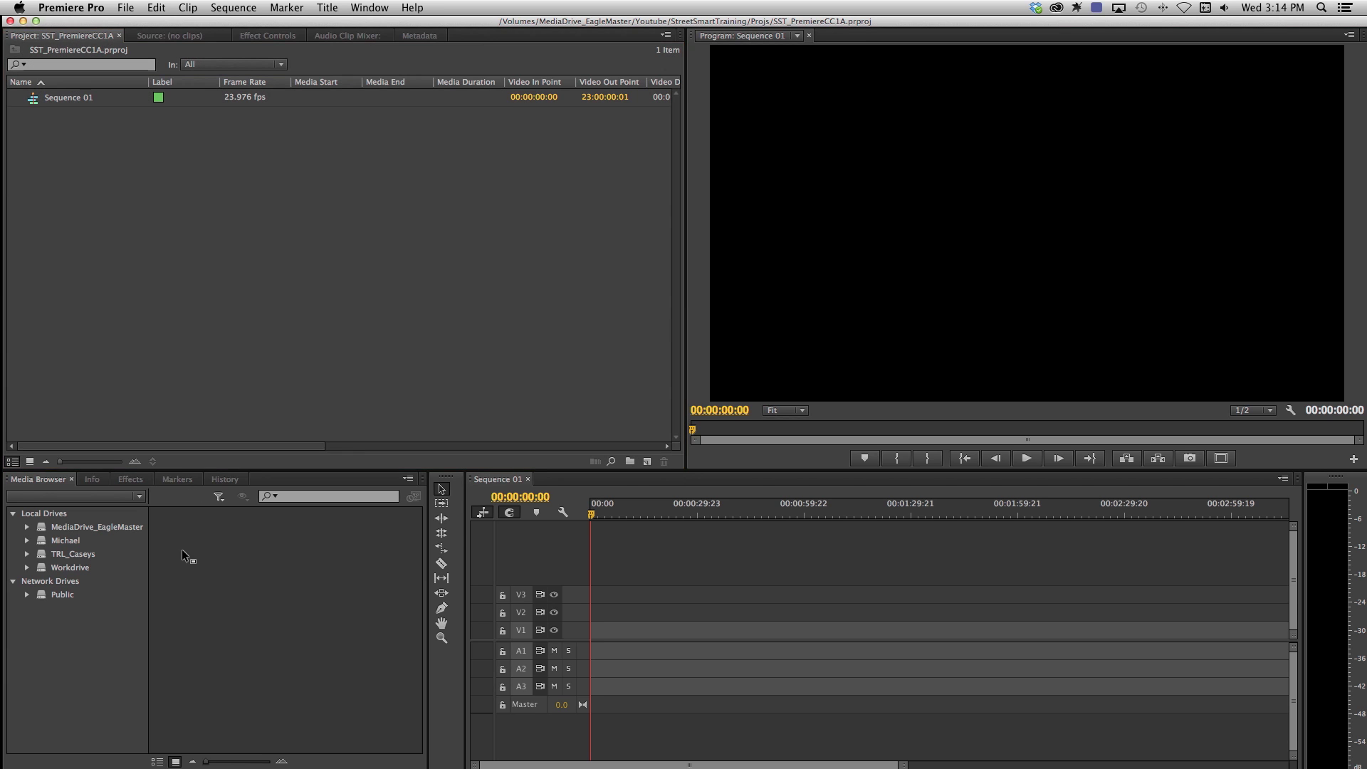
left_click_drag(181, 550, 183, 573)
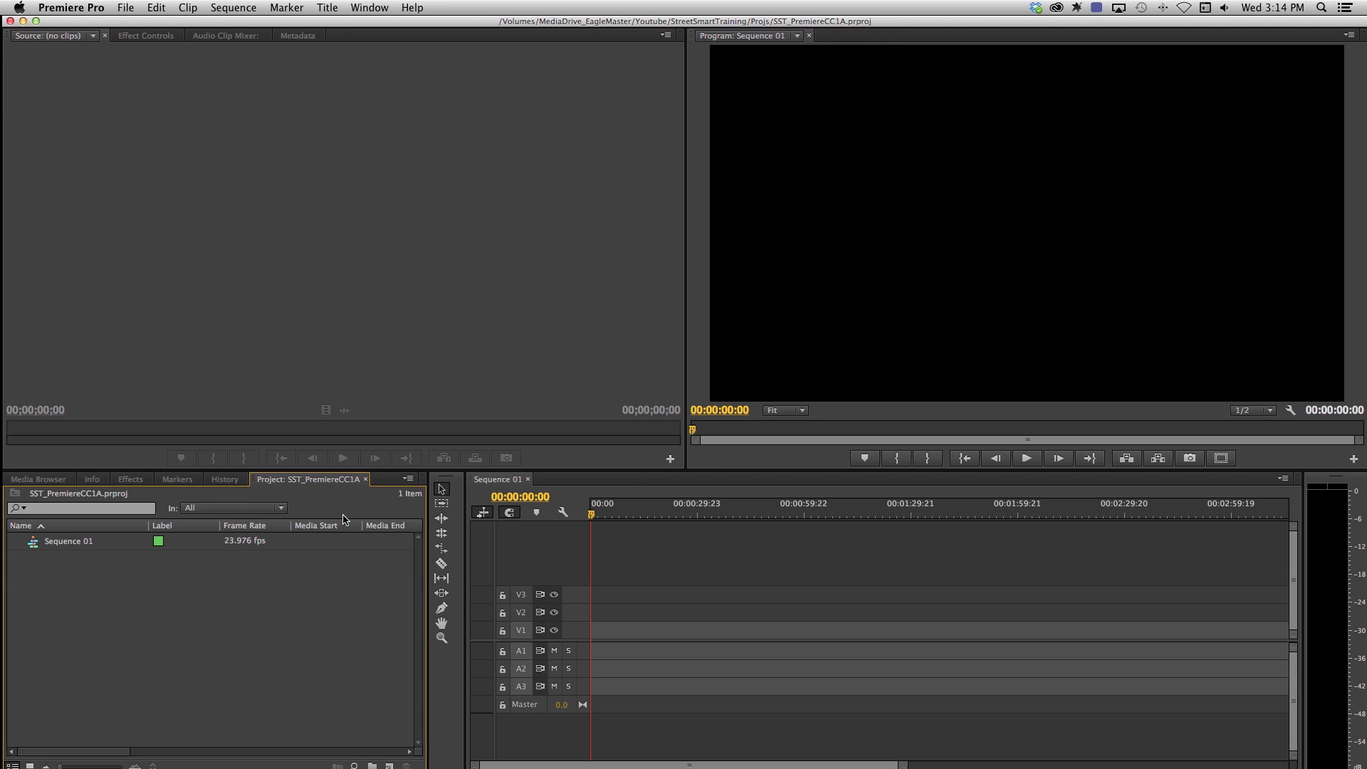
left_click_drag(313, 481, 158, 588)
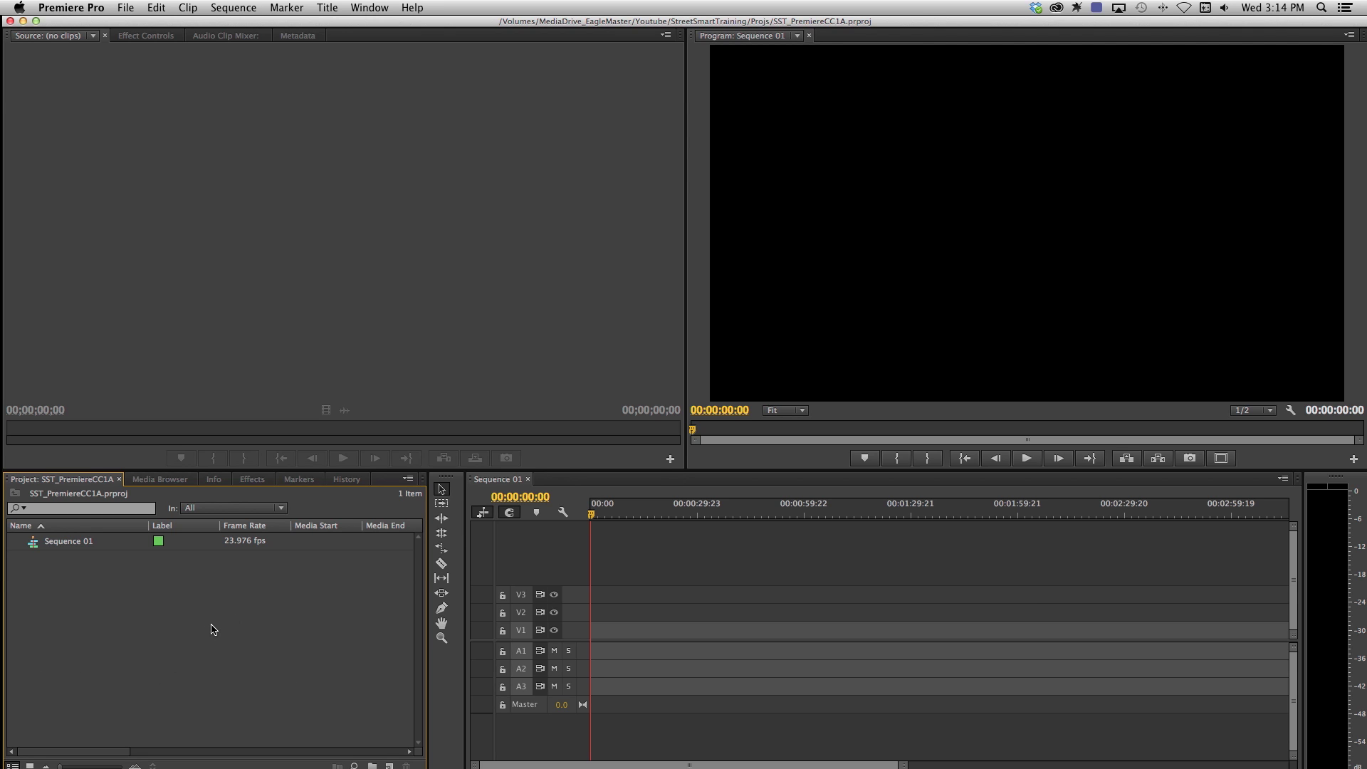
With the timeline and Program monitor focused, move the Sequence 01 playhead to 00:00:41:23.
left_click(662, 568)
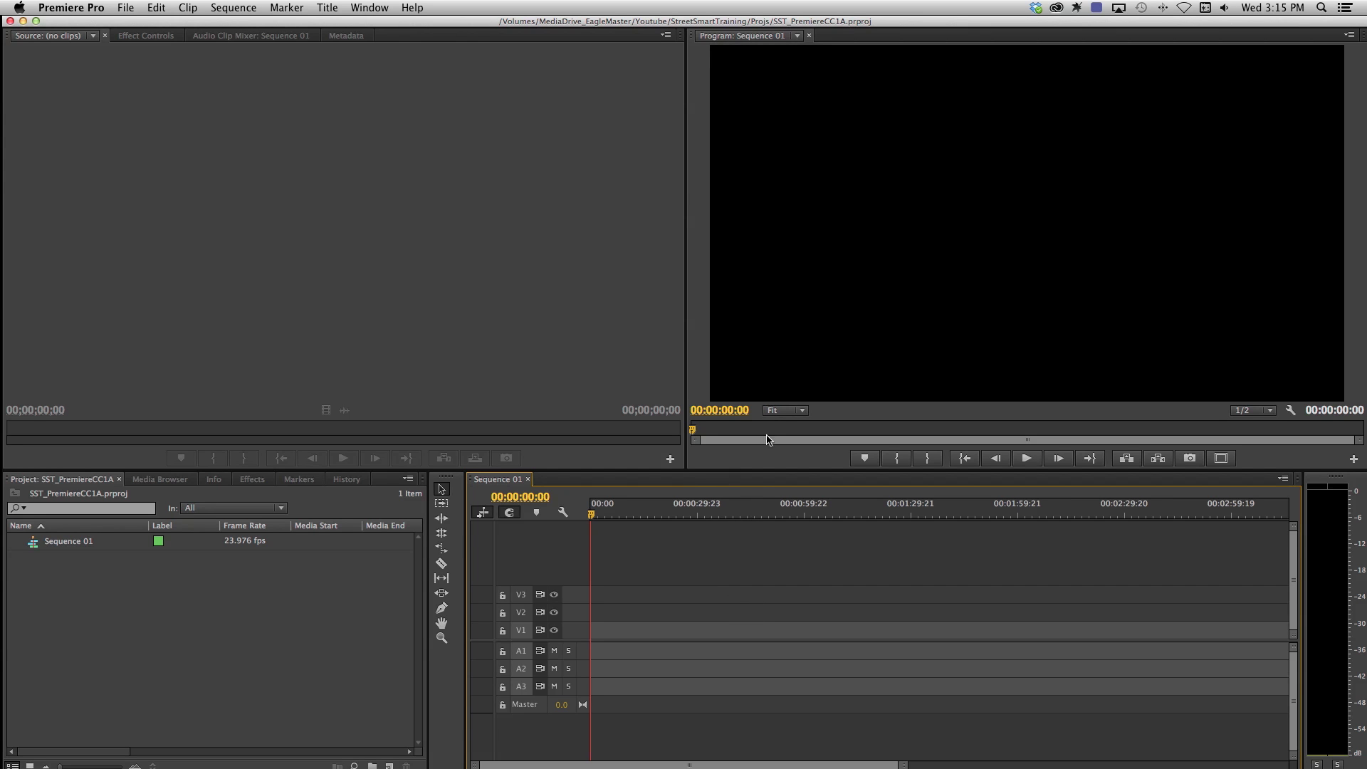
left_click(888, 426)
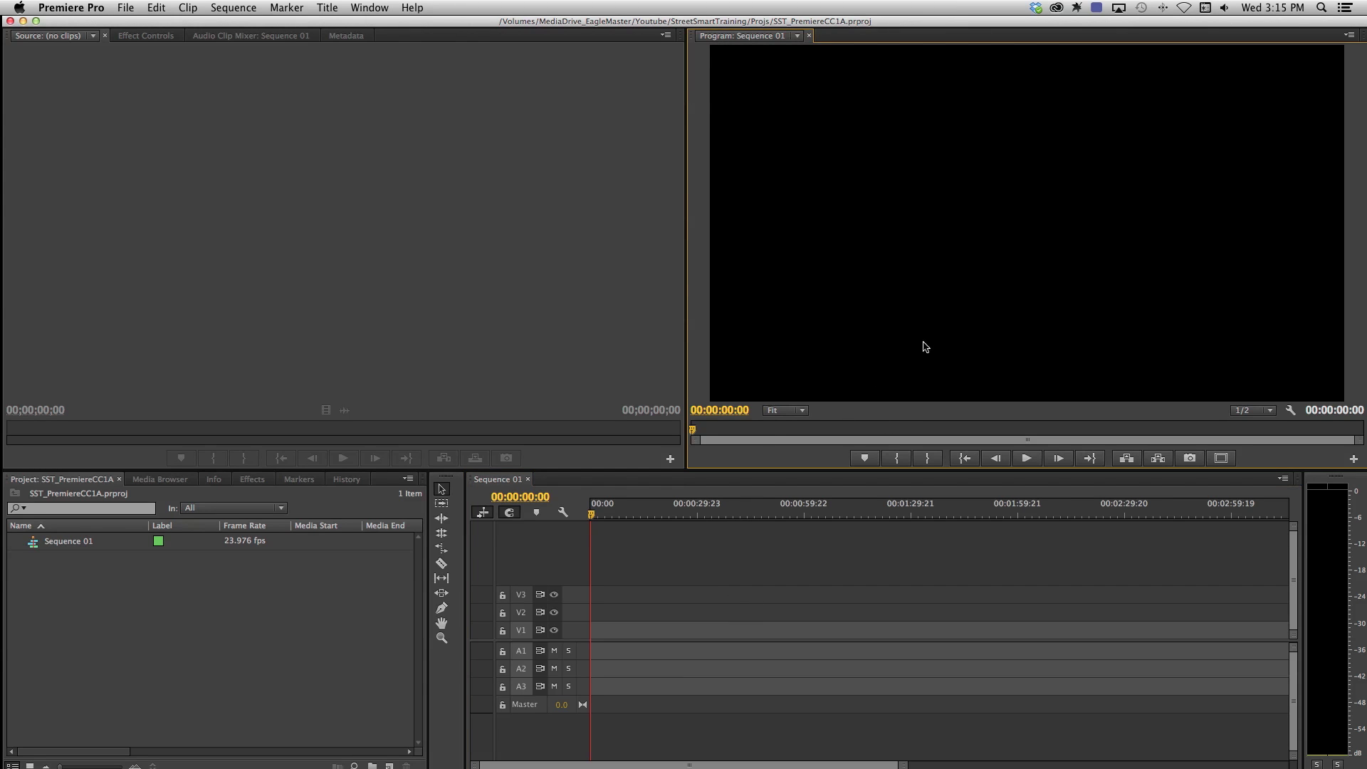
left_click_drag(746, 515, 750, 530)
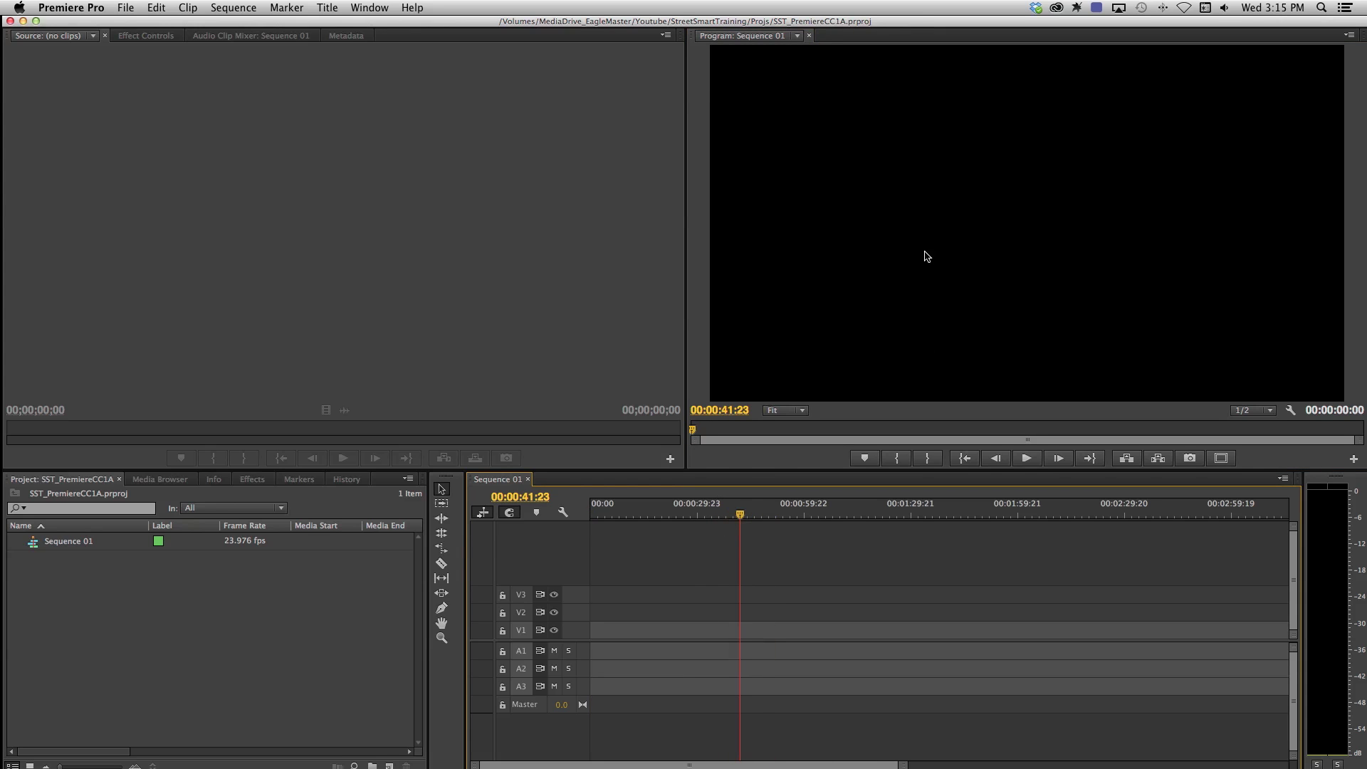
key("shift+1")
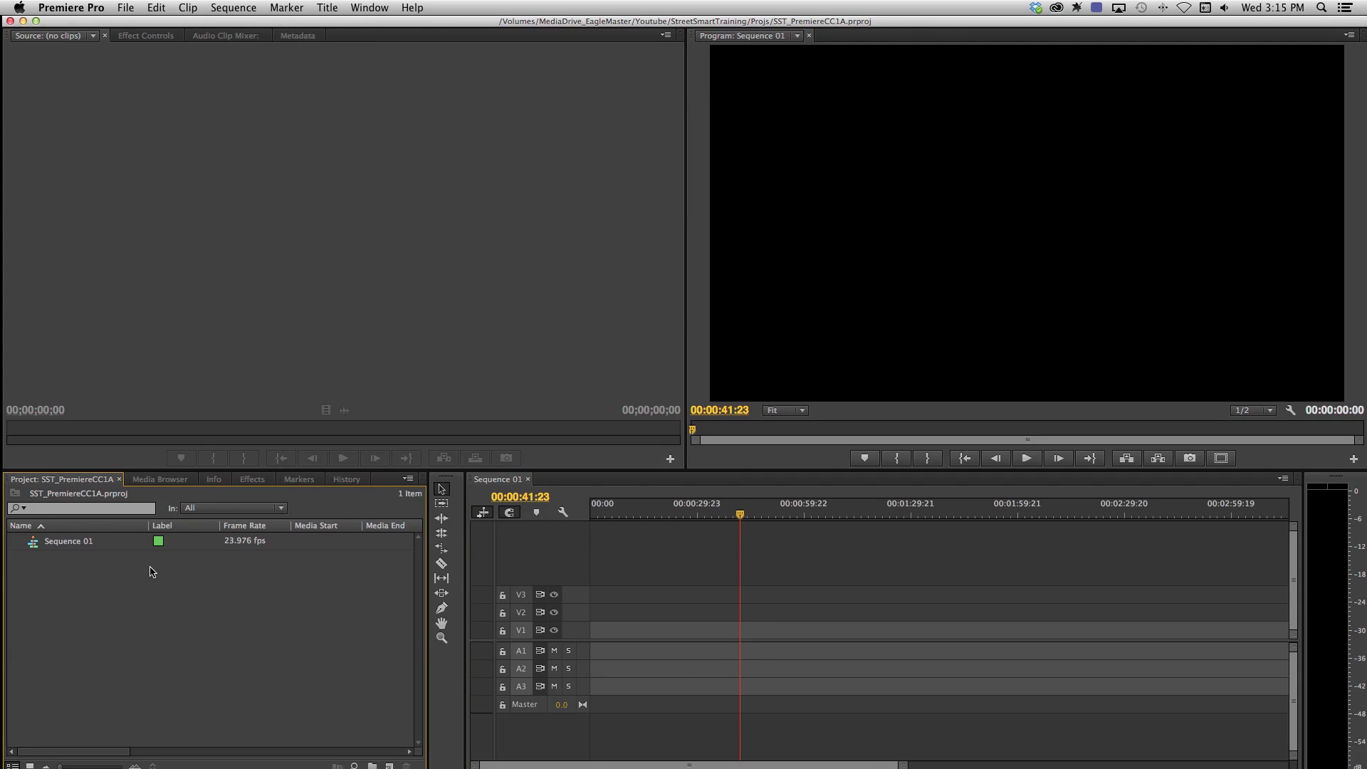
Look through the Project panel context menu and File menu without importing anything.
right_click(114, 586)
left_click(73, 595)
right_click(72, 573)
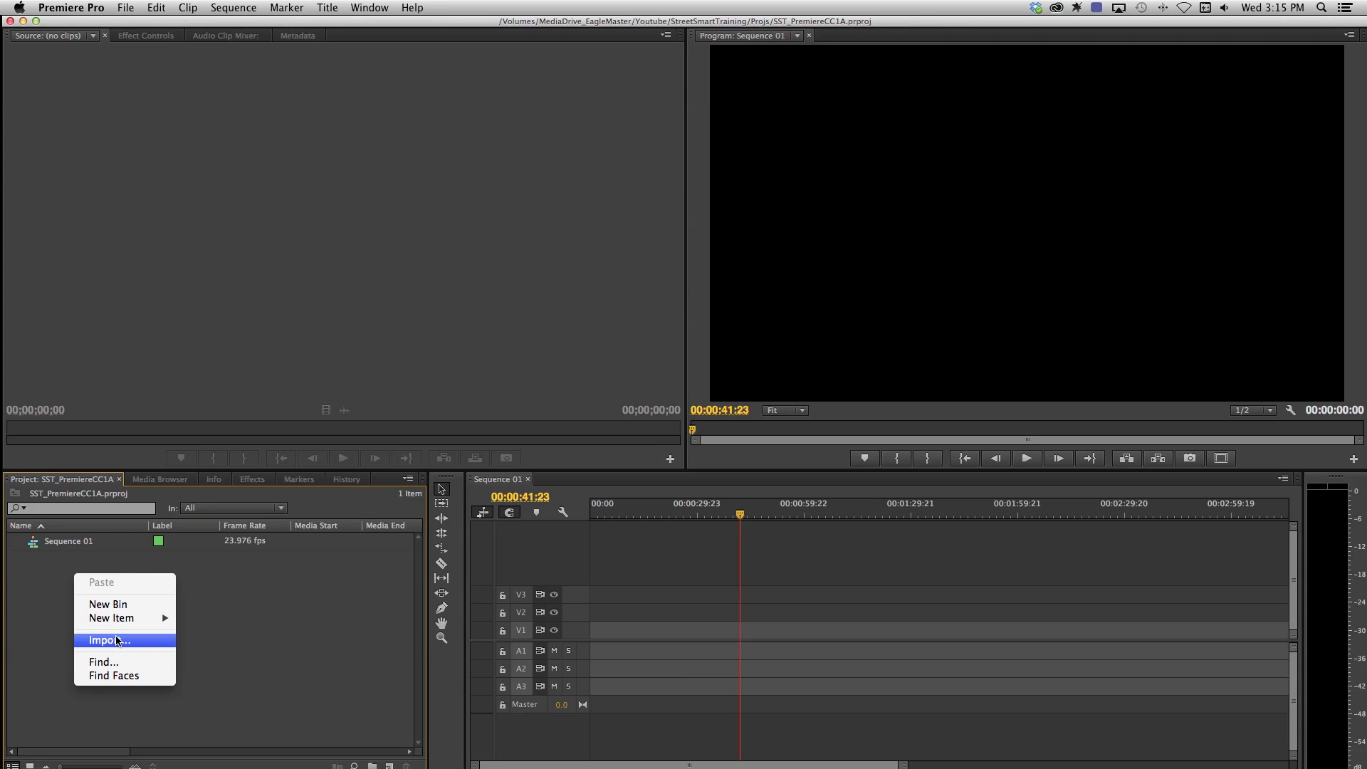
left_click(49, 594)
left_click(125, 7)
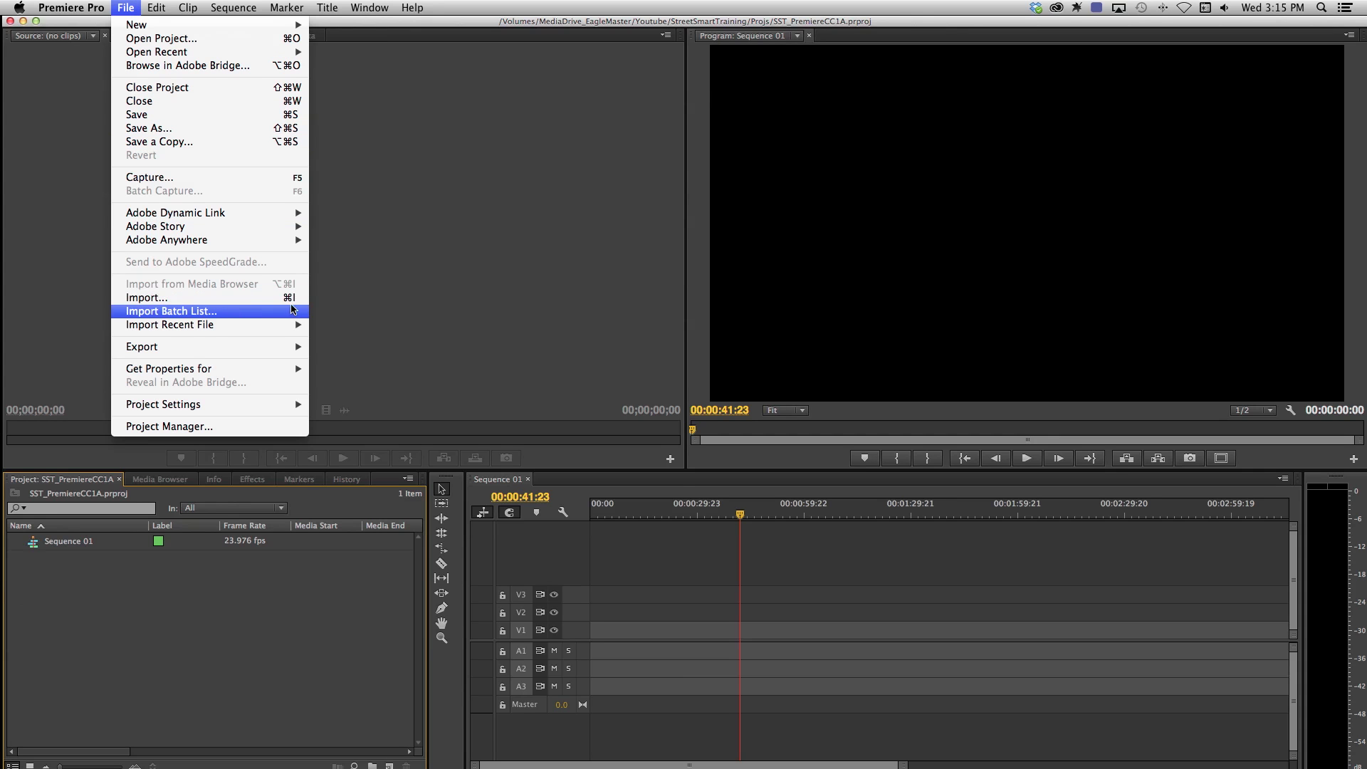
left_click(185, 605)
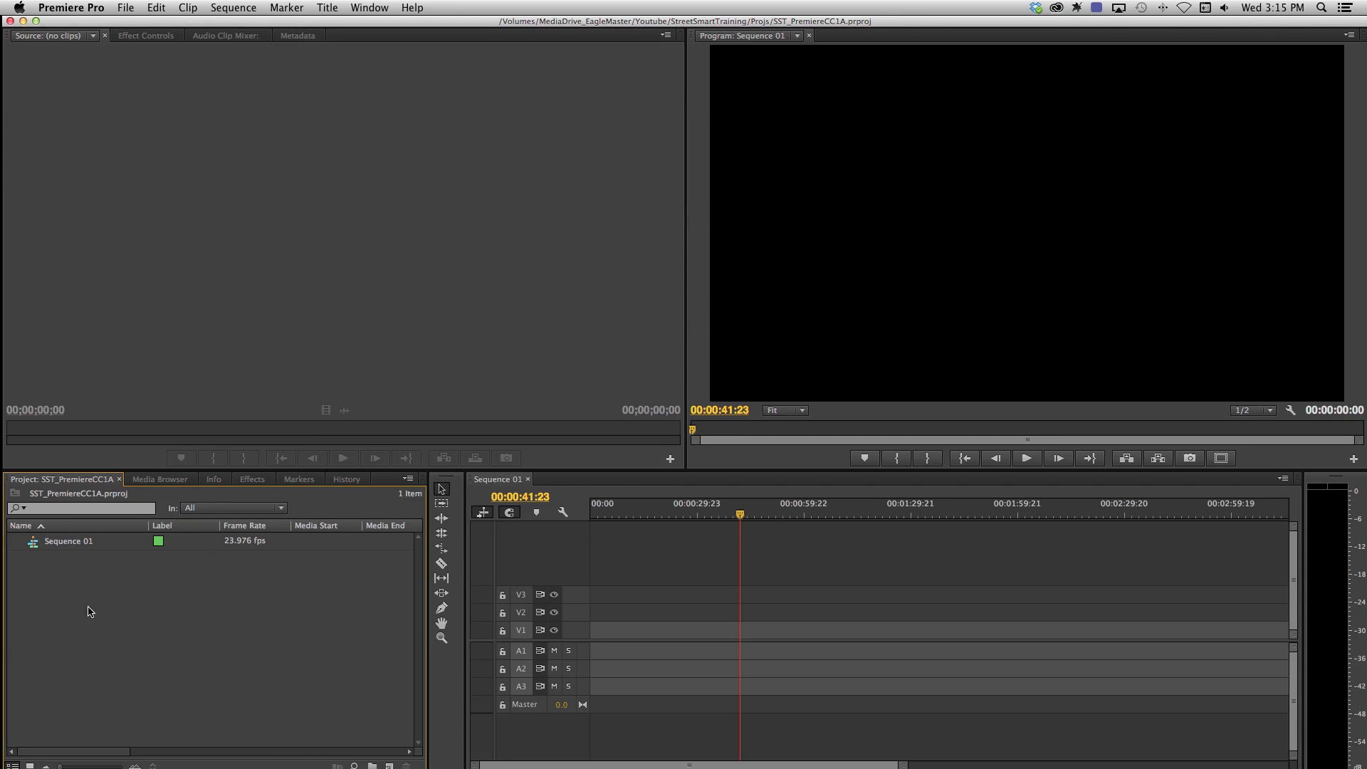
Import AlienBBQ_7D (1), (6), (13), (20) and (23).MOV from the Import dialog.
double_click(91, 612)
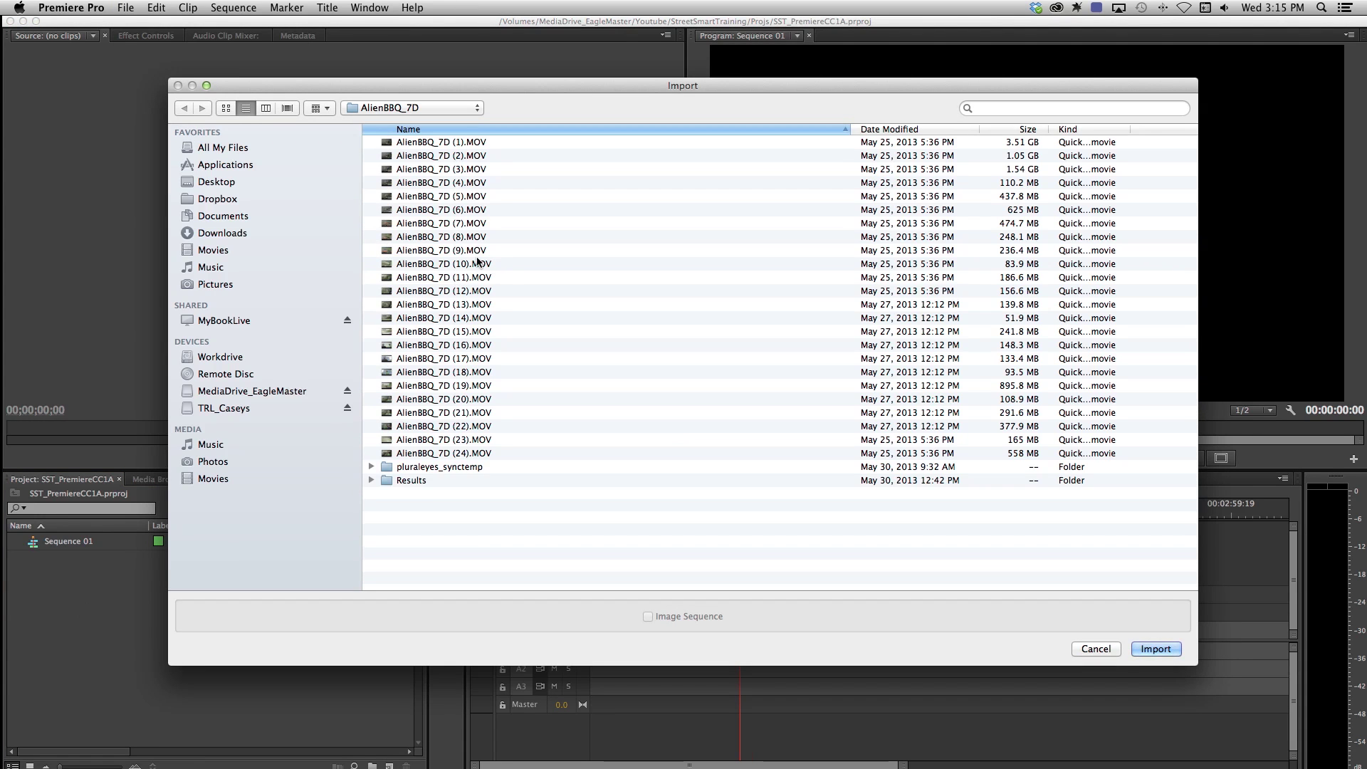
left_click(447, 146)
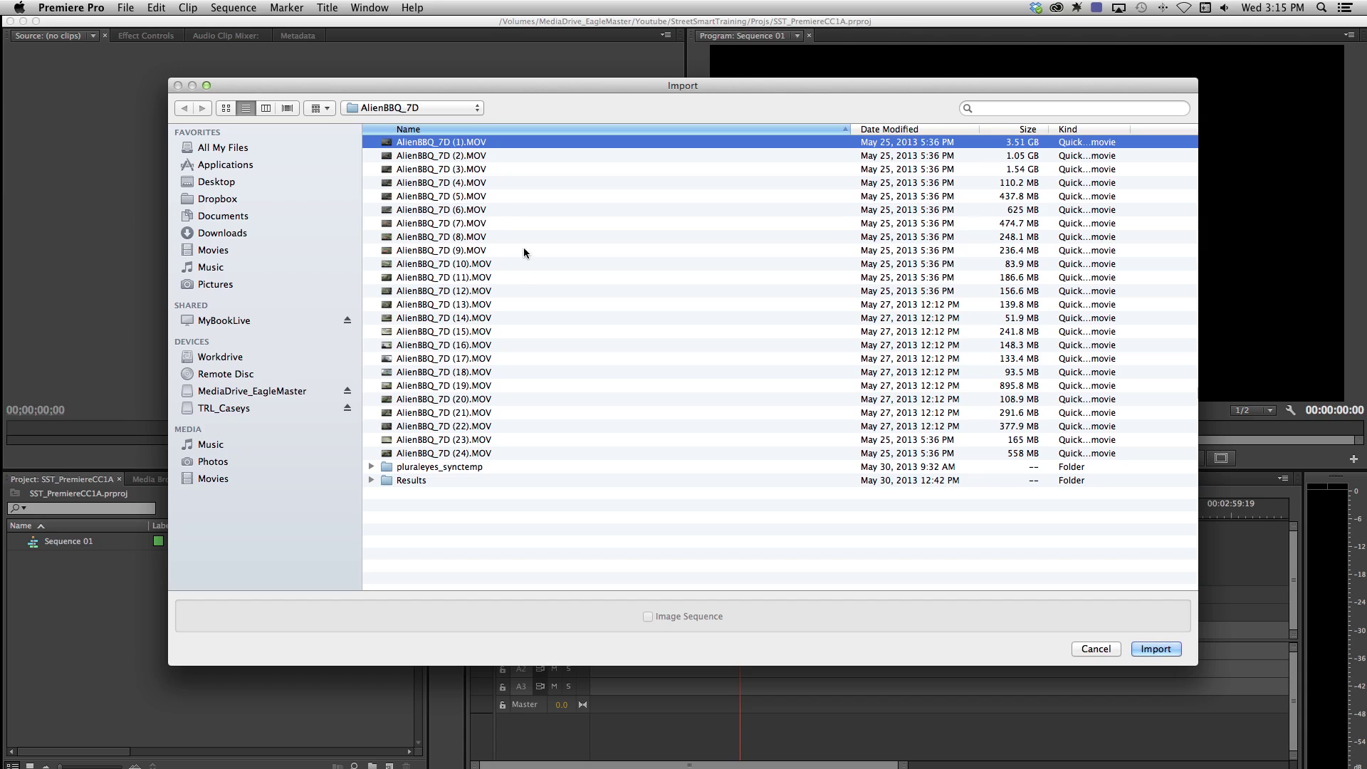
left_click(475, 209, "super")
left_click(523, 304, "super")
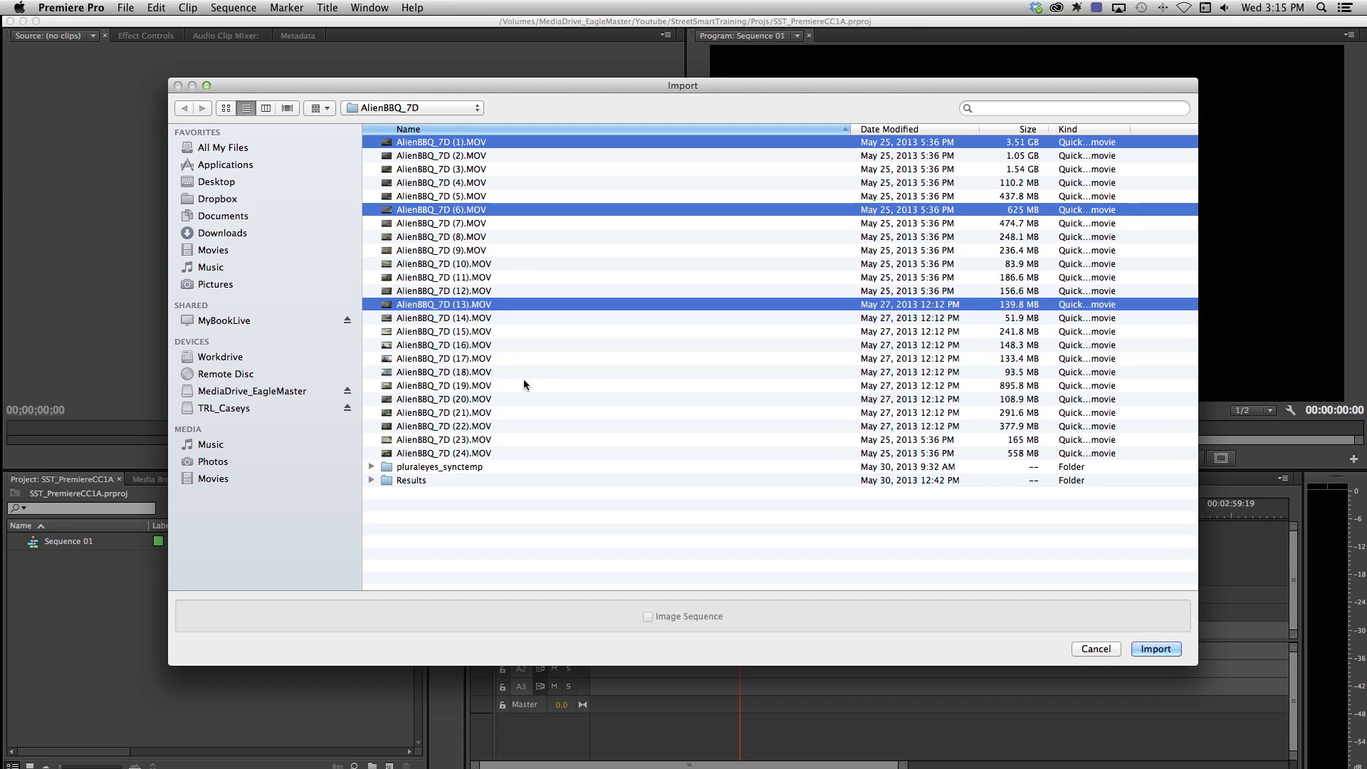
left_click(482, 399, "super")
left_click(491, 451, "super")
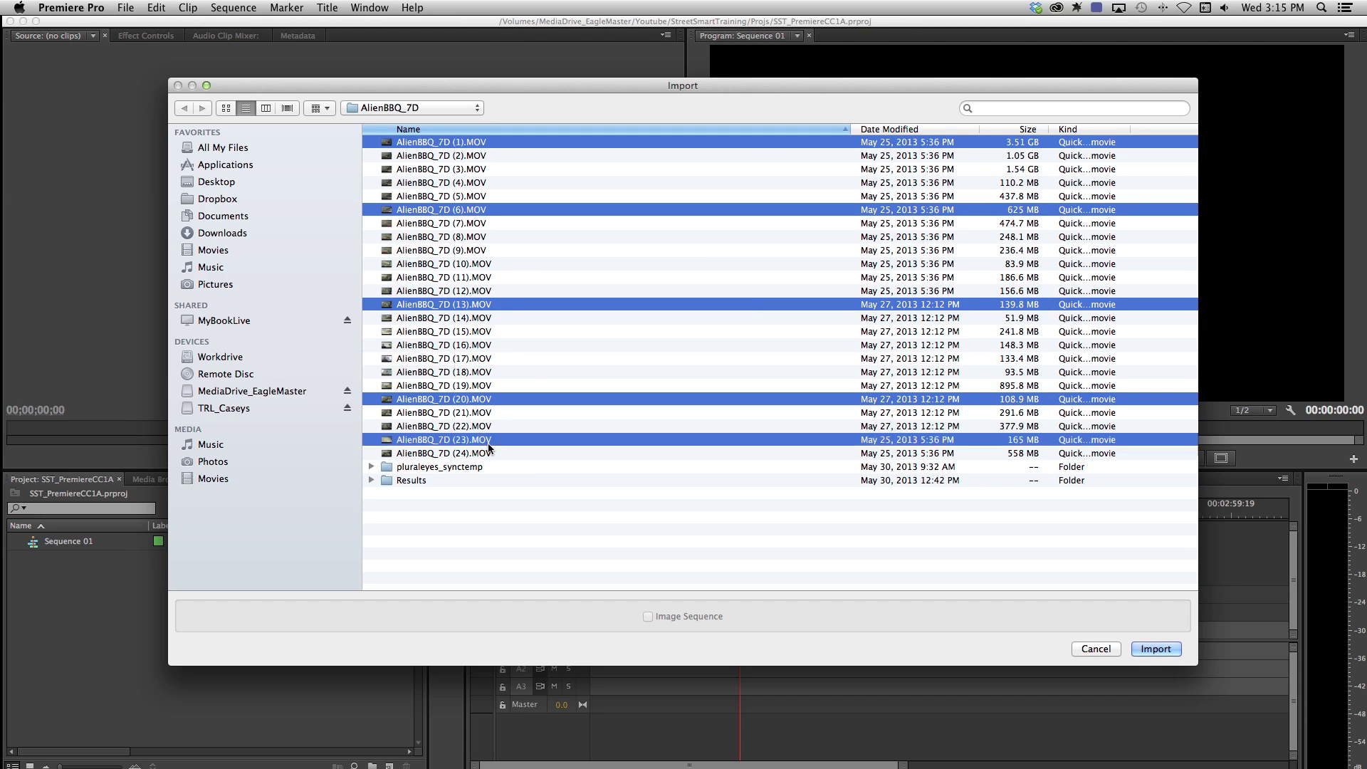
left_click(1148, 649)
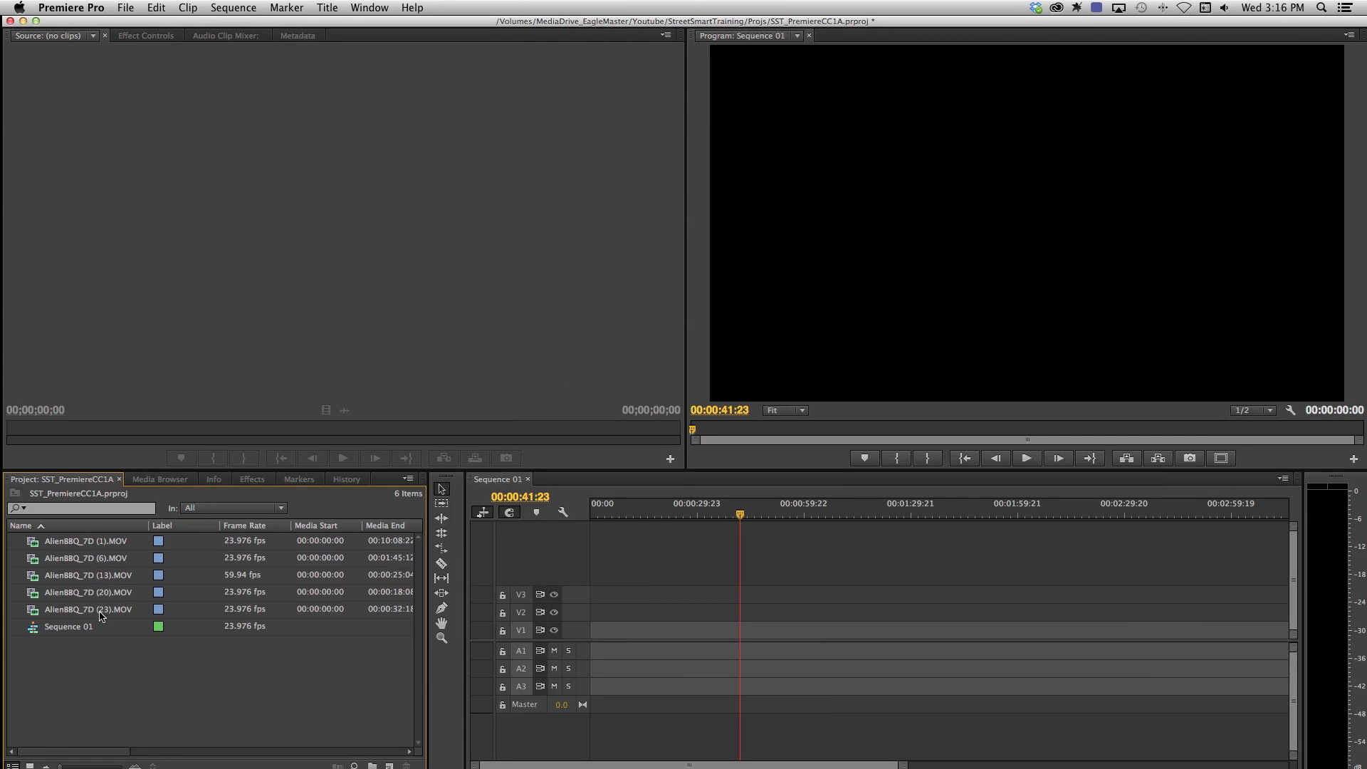
Drop the five AlienBBQ_7D clips into a new bin renamed 'Video' and keep it expanded.
left_click(112, 543)
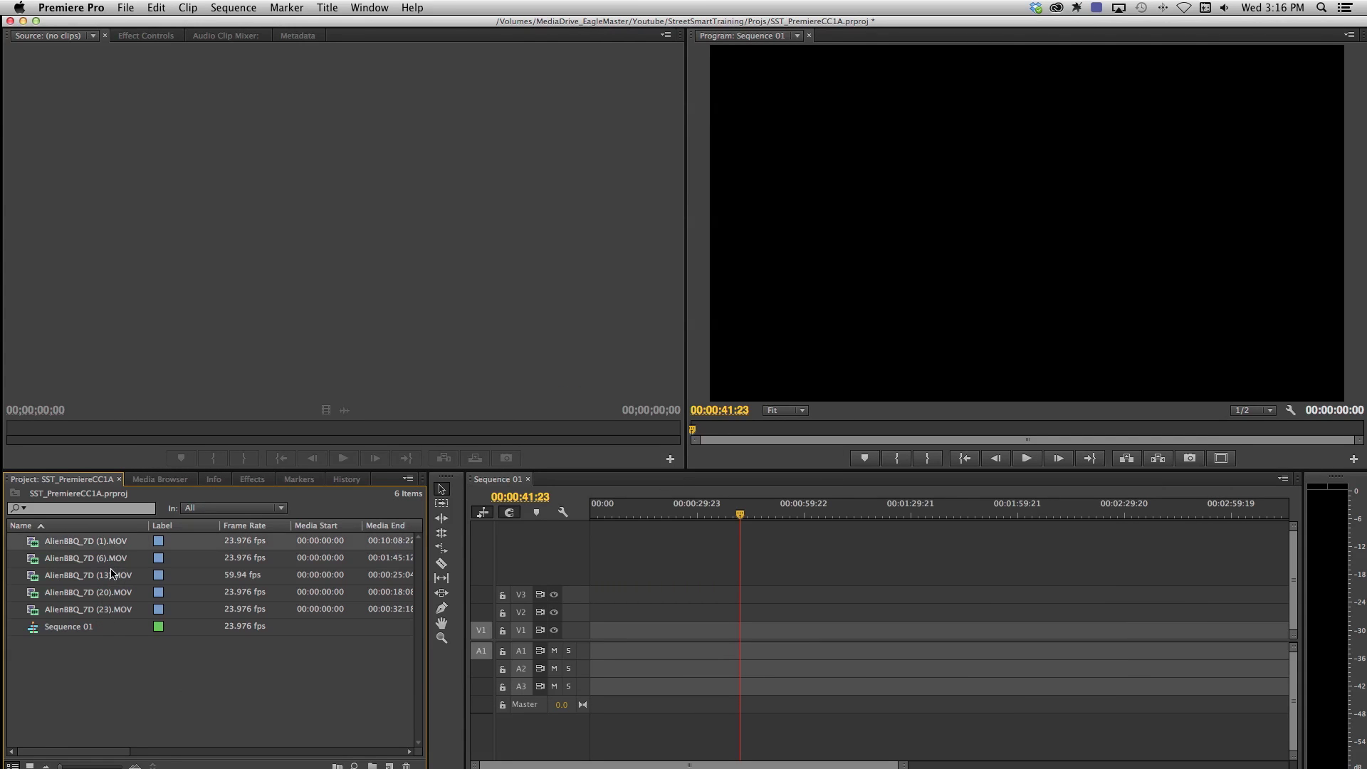
left_click(111, 611, "shift")
left_click_drag(103, 614, 372, 764)
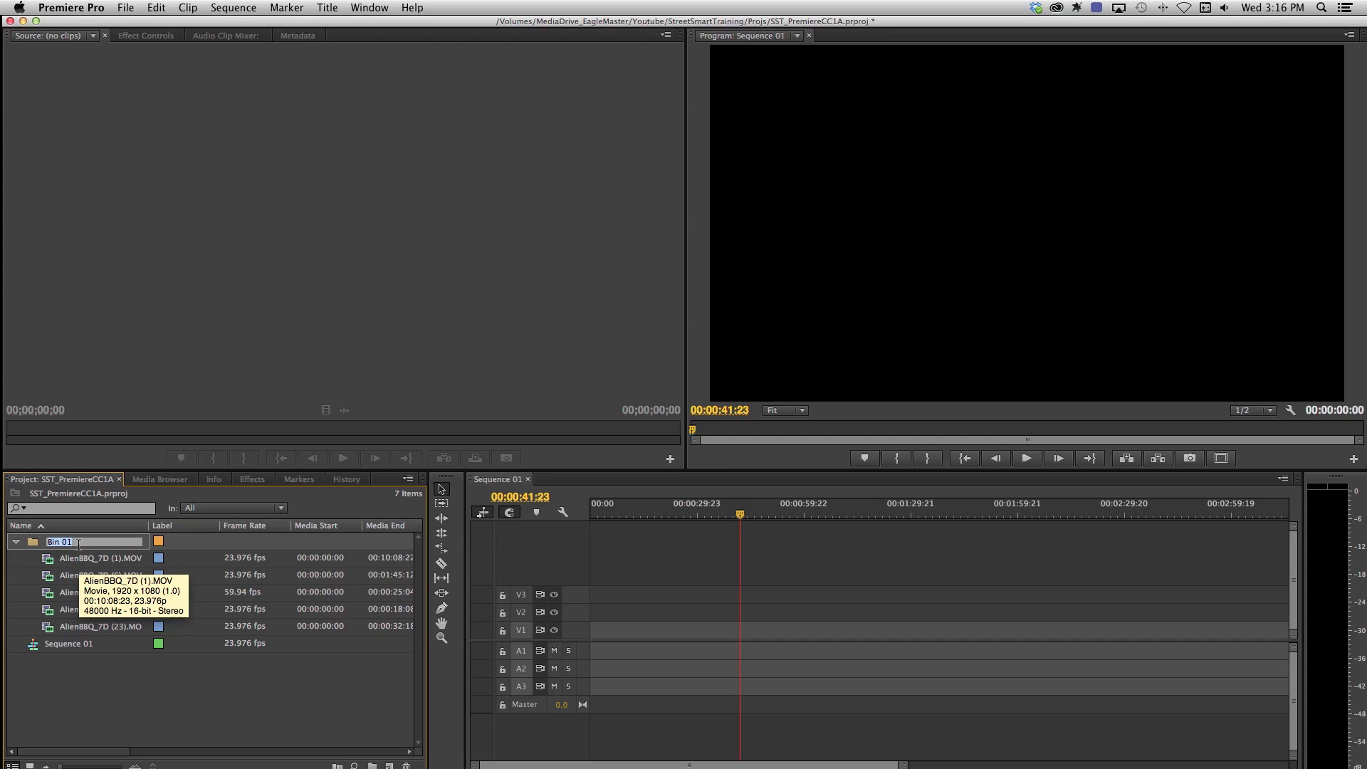
type("Video")
key("Return")
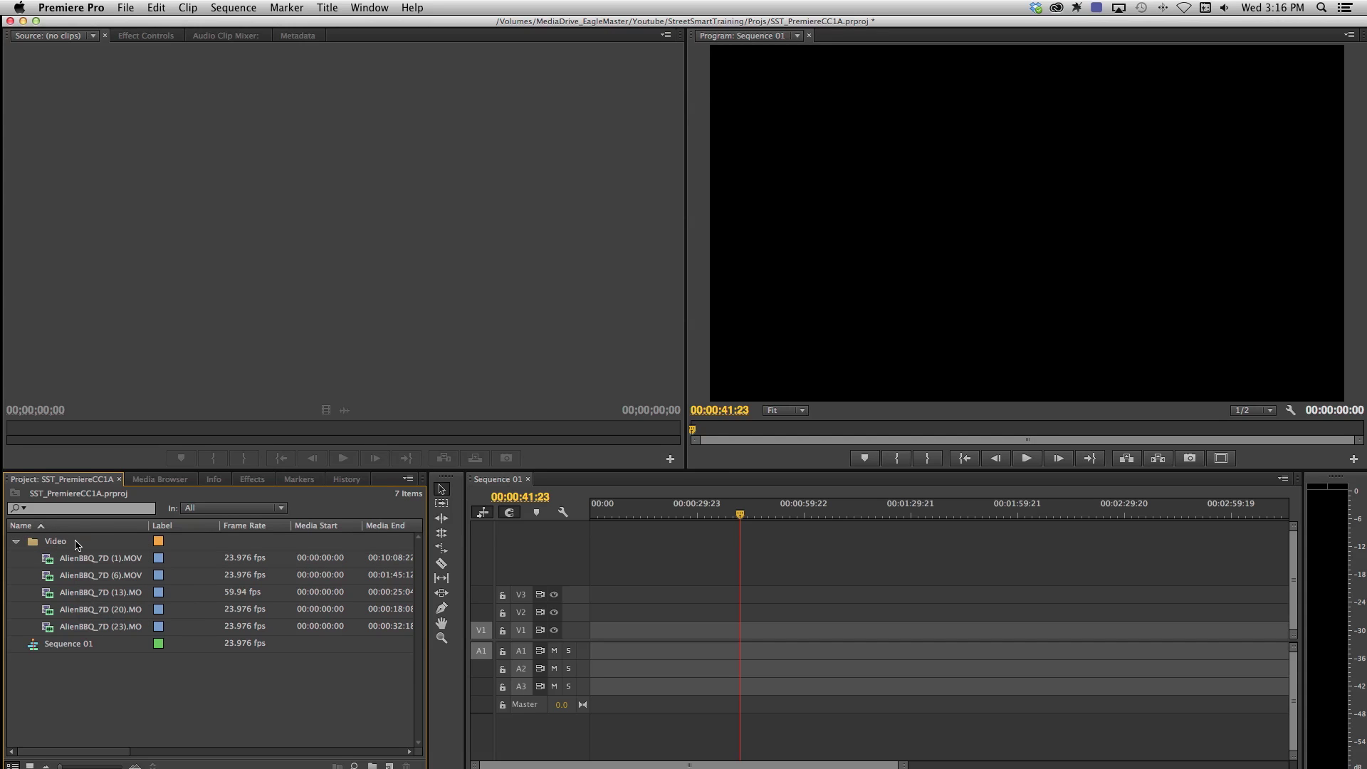
left_click(17, 544)
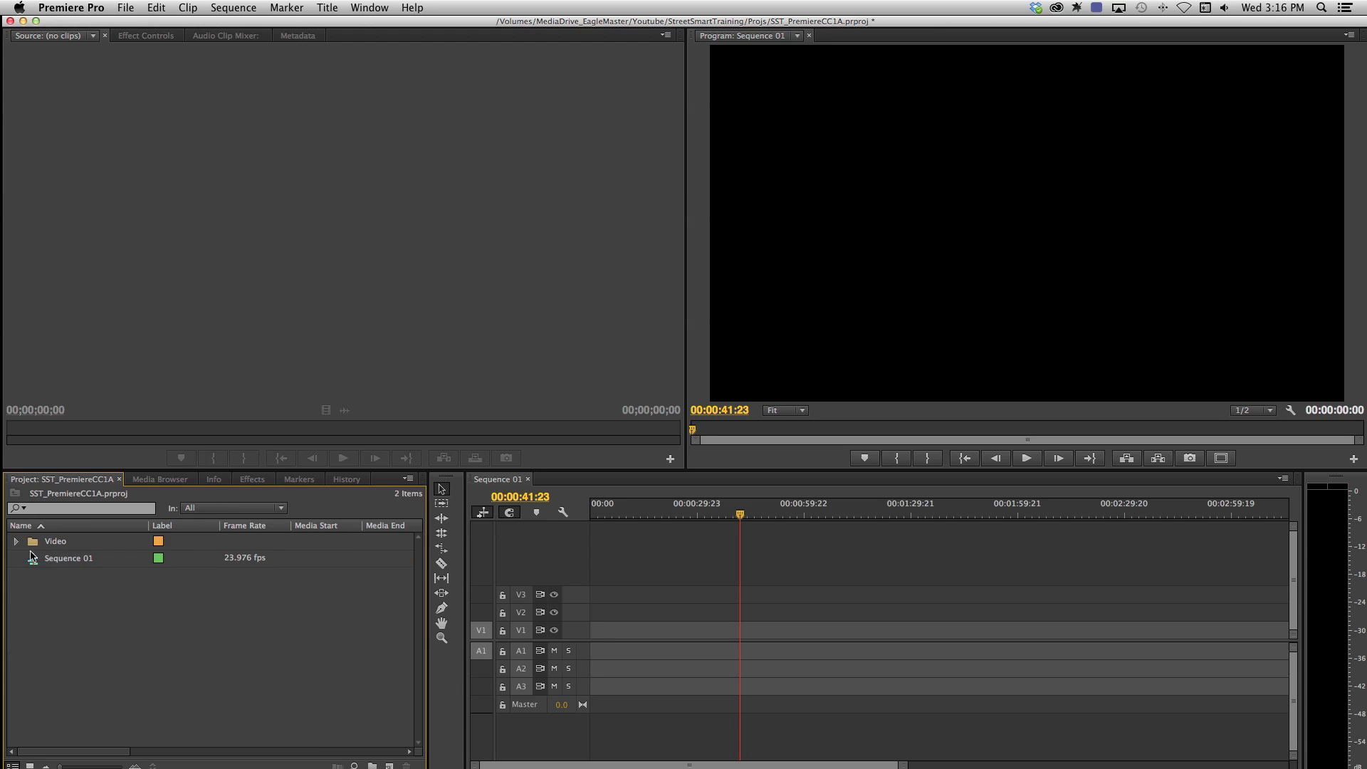
left_click(16, 542)
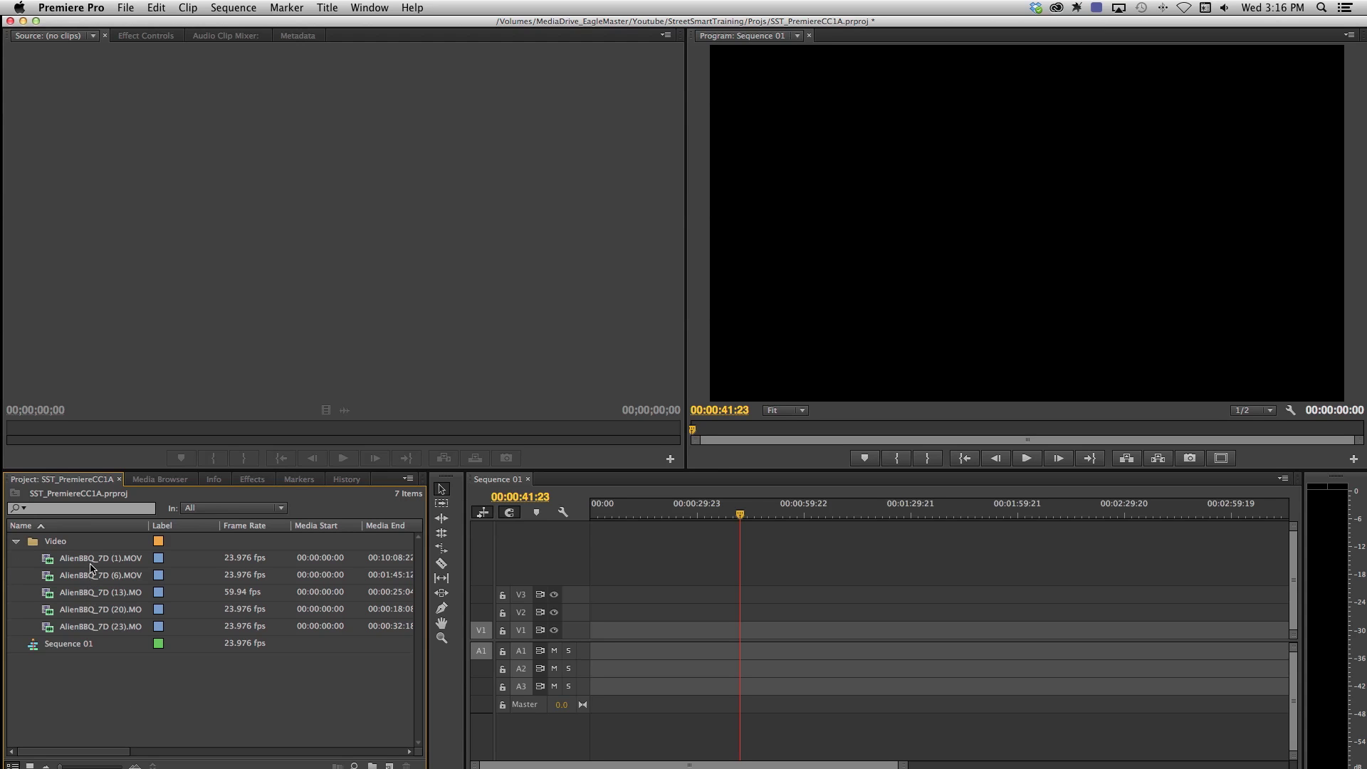
mouse_move(50, 561)
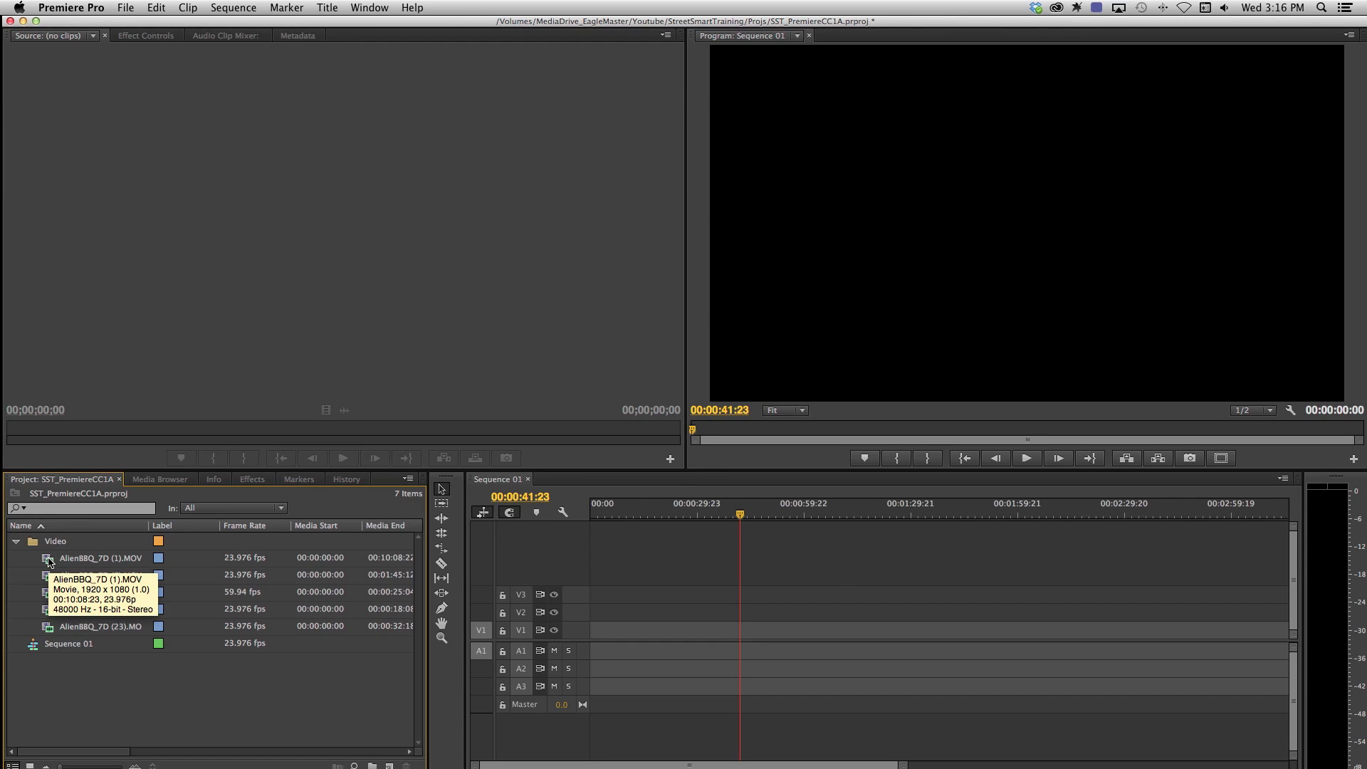
Load AlienBBQ_7D (1).MOV in the Source monitor, marking In at 00:03:23:00 and Out at 00:06:20:20.
double_click(50, 561)
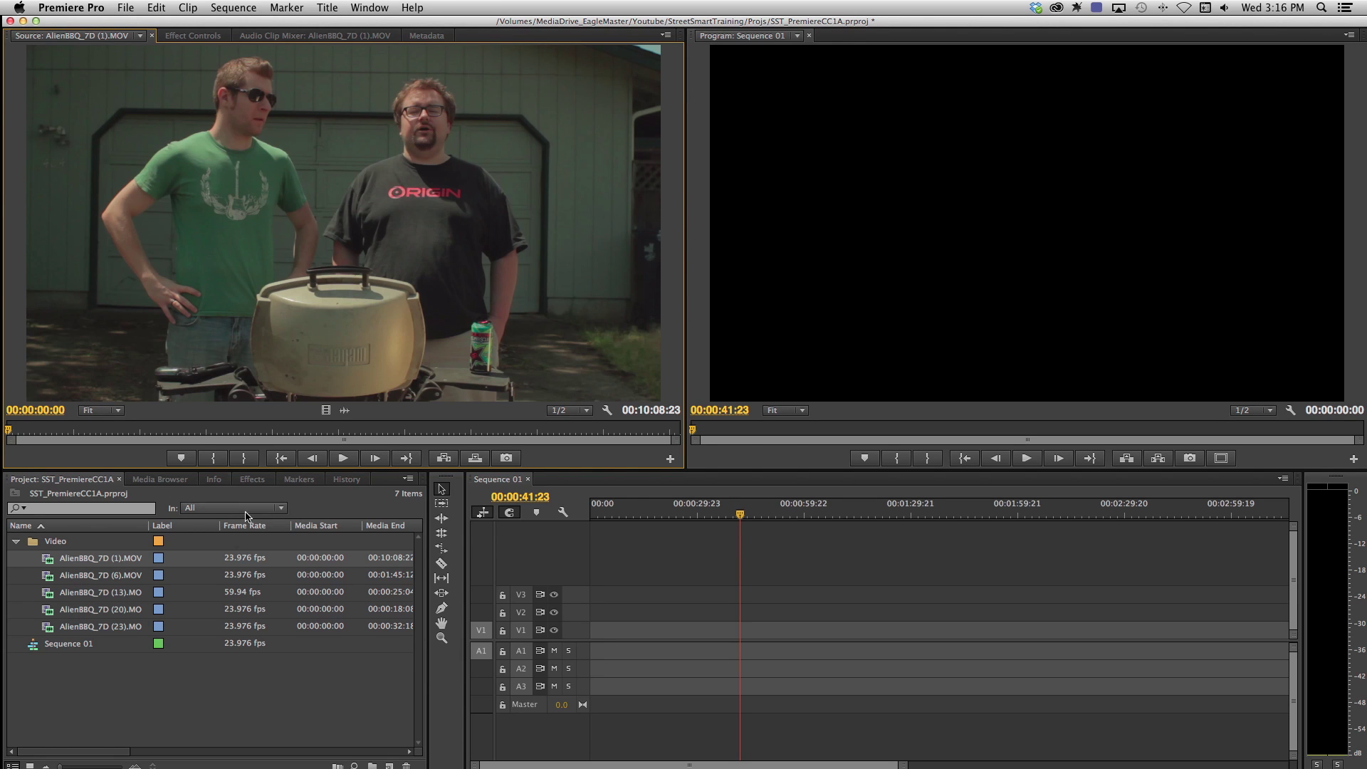
left_click_drag(150, 429, 173, 430)
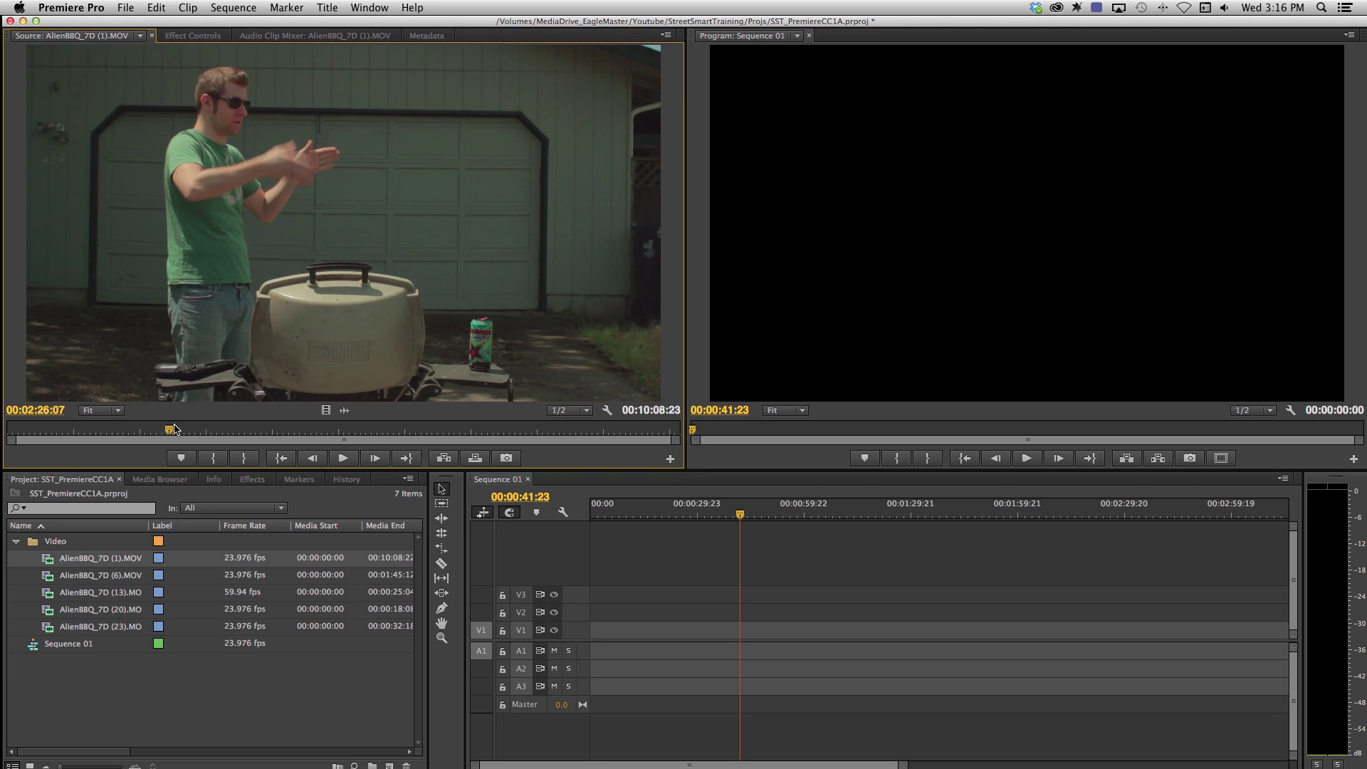
left_click_drag(174, 428, 233, 433)
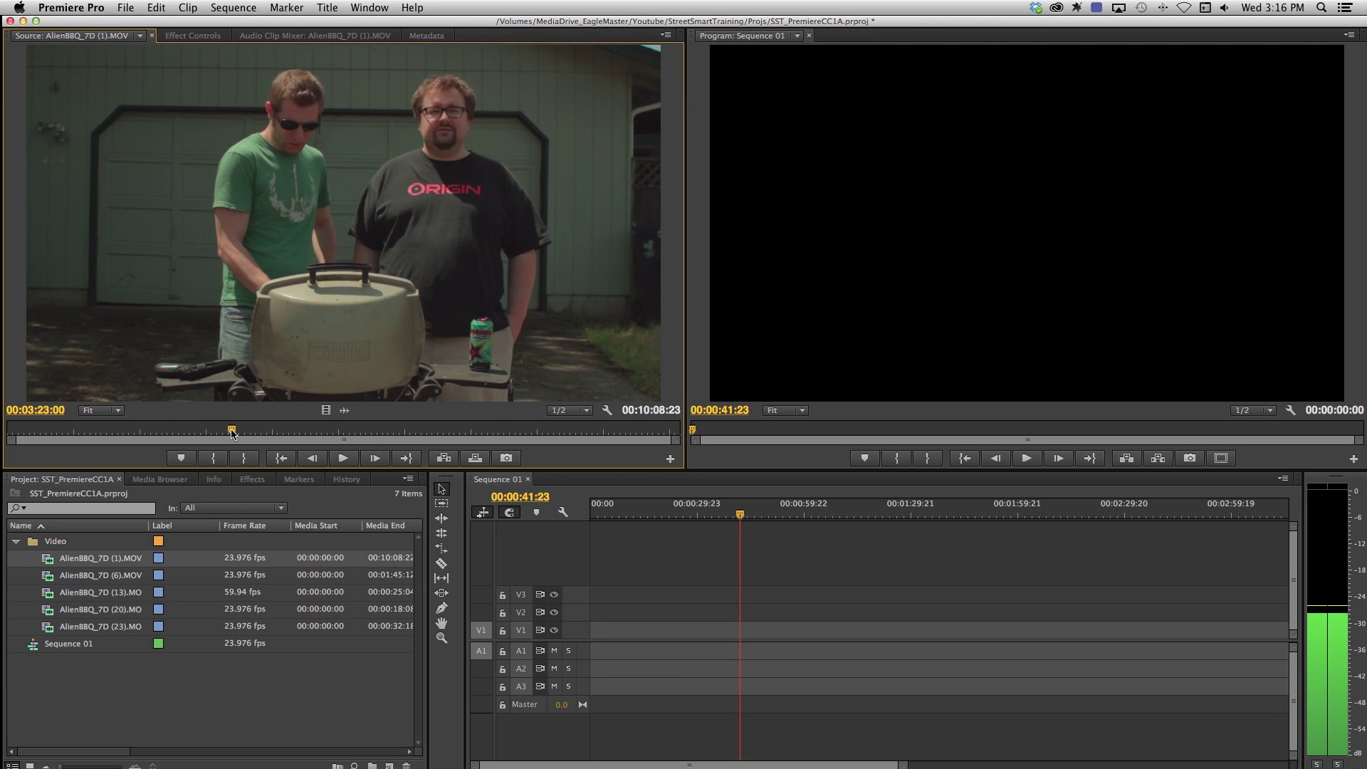
left_click(217, 464)
left_click(290, 430)
left_click_drag(327, 431, 428, 429)
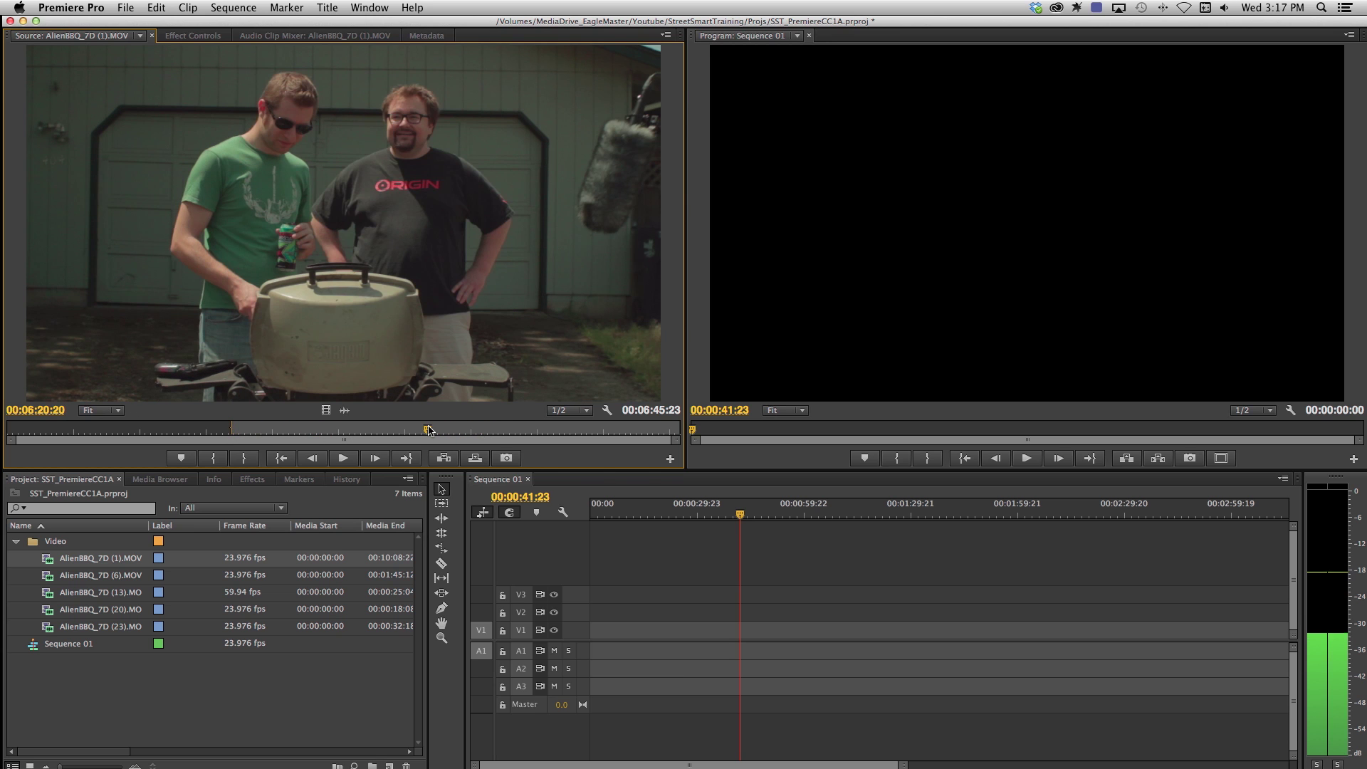
key("o")
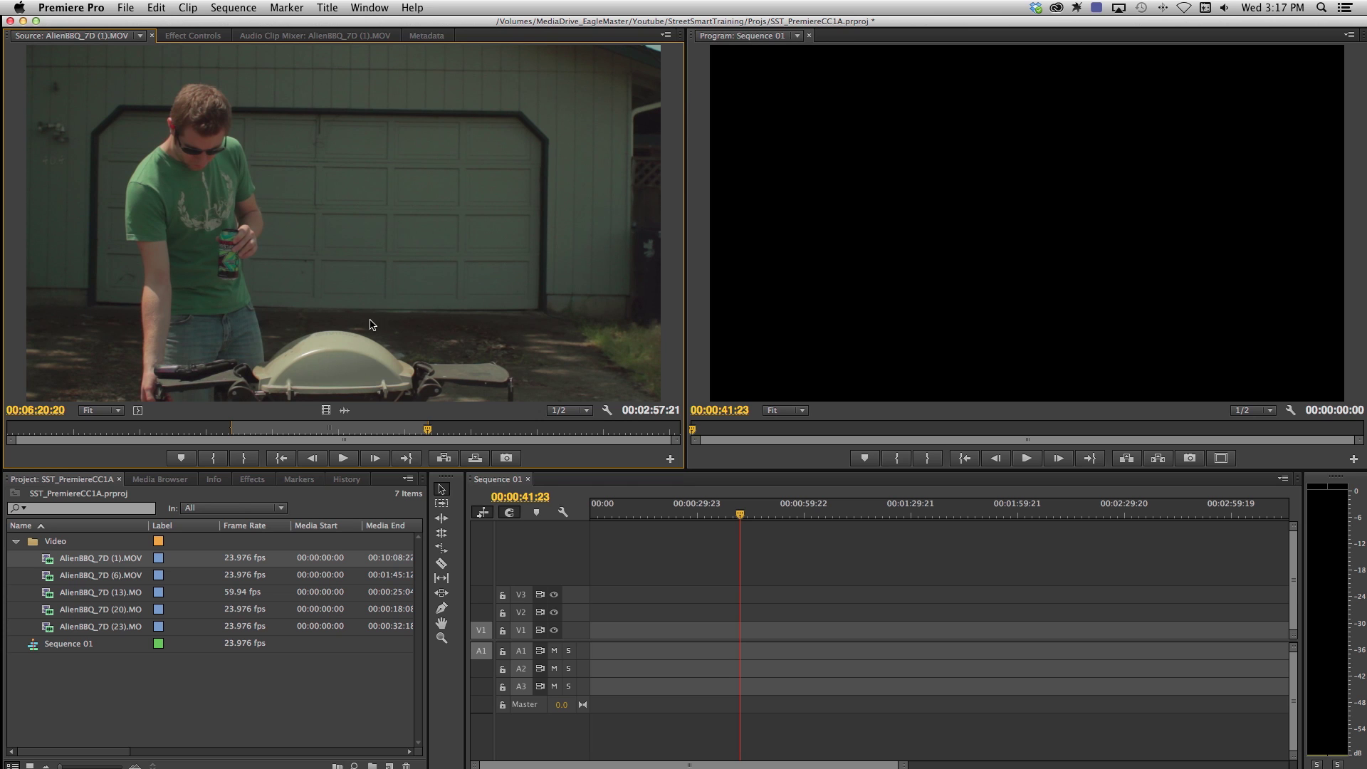
Drag from the source toward the timeline and move the sequence playhead further along.
left_click_drag(372, 327, 689, 630)
left_click(719, 511)
key("Down")
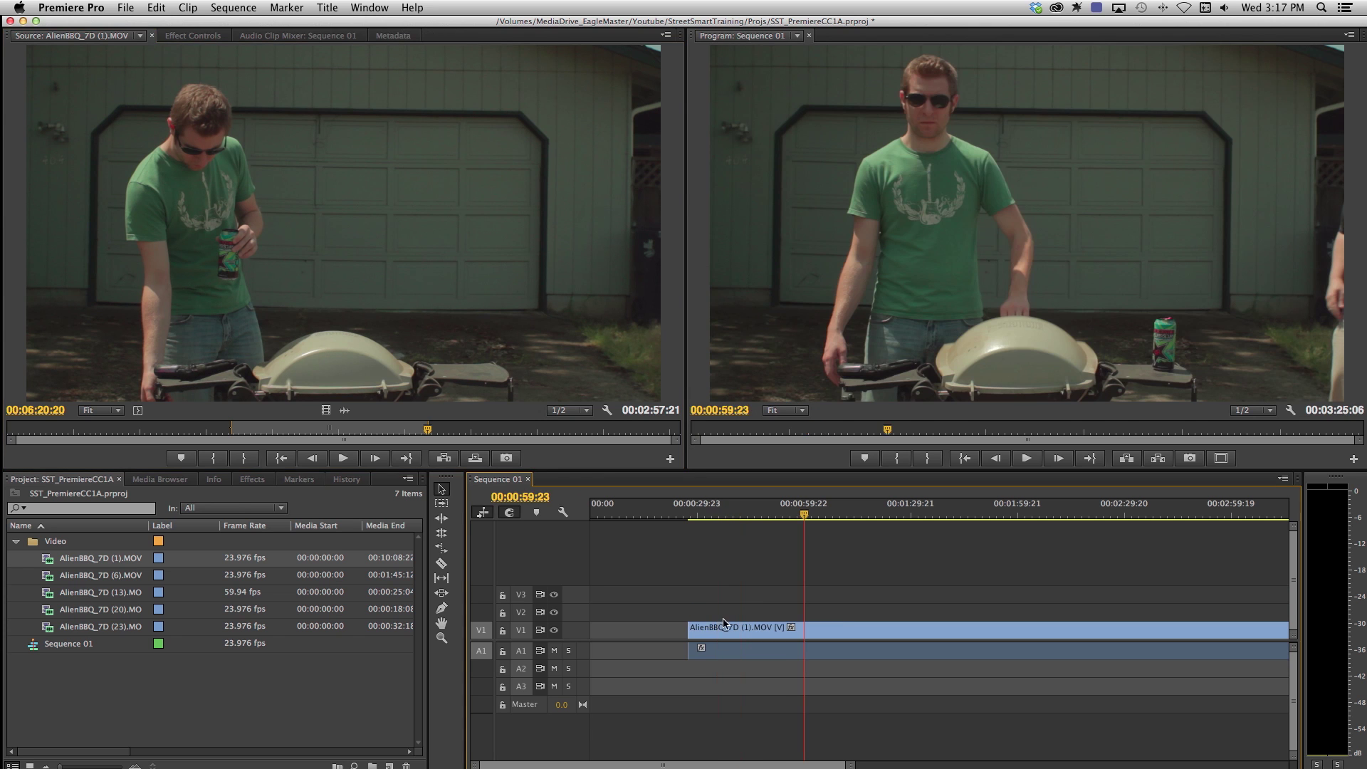
Overwrite the marked section into Sequence 01, delete the leading gap, and return to the start.
left_click(339, 431)
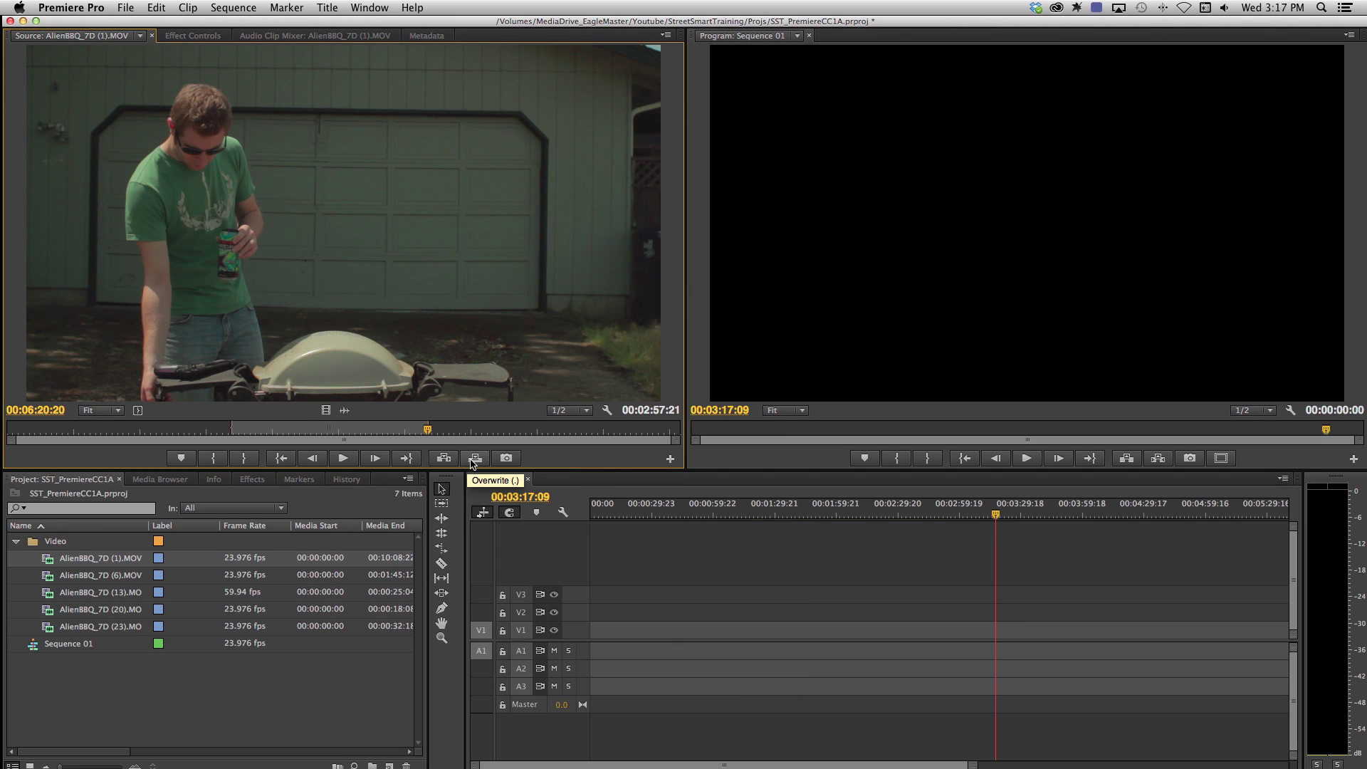
left_click(473, 463)
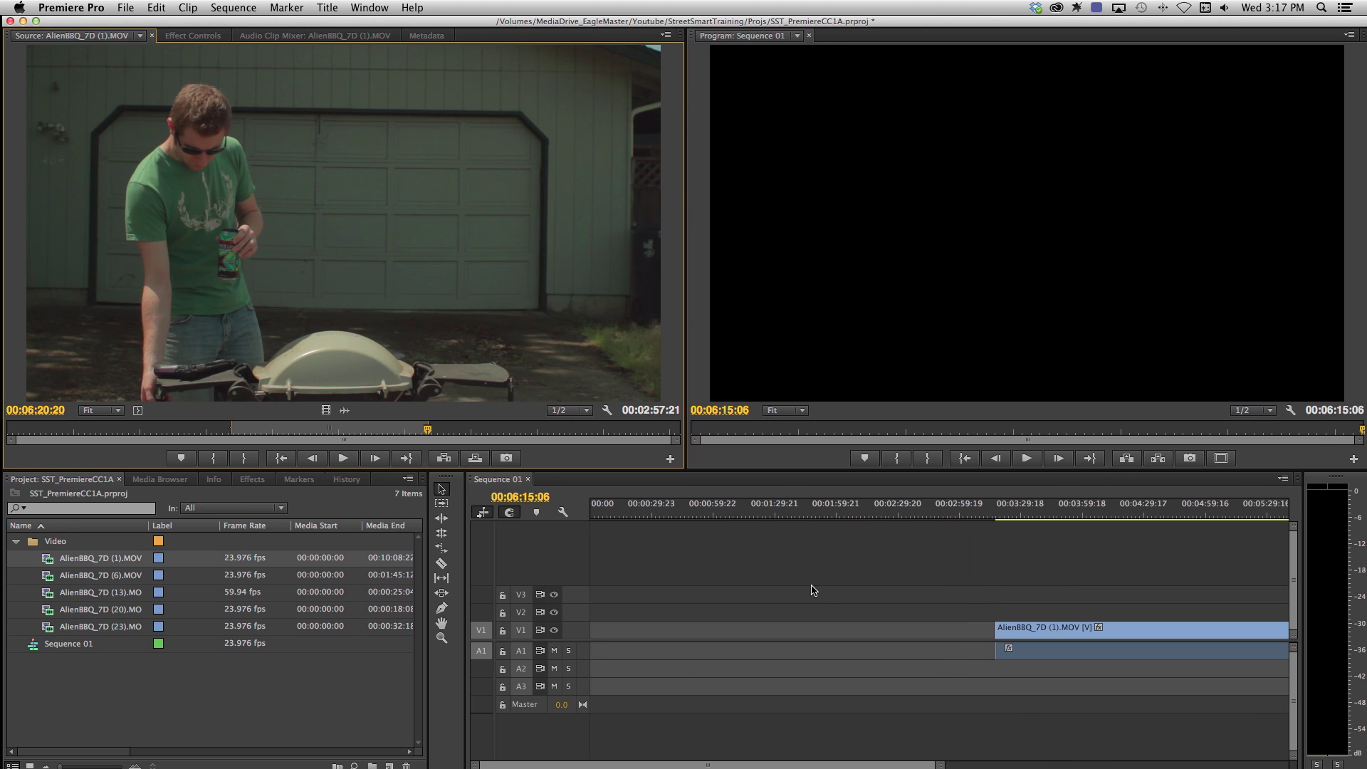
left_click(852, 630)
key("Delete")
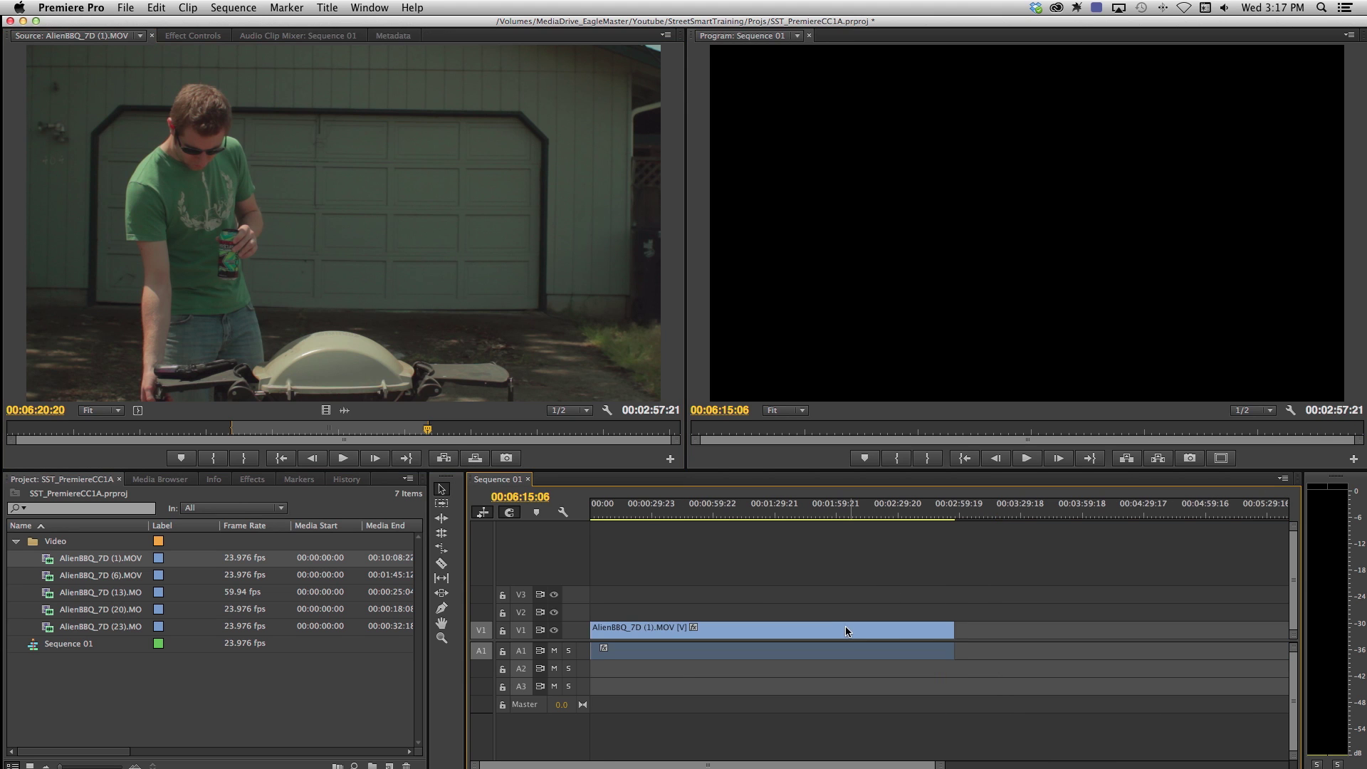
left_click(606, 513)
left_click_drag(595, 515, 536, 514)
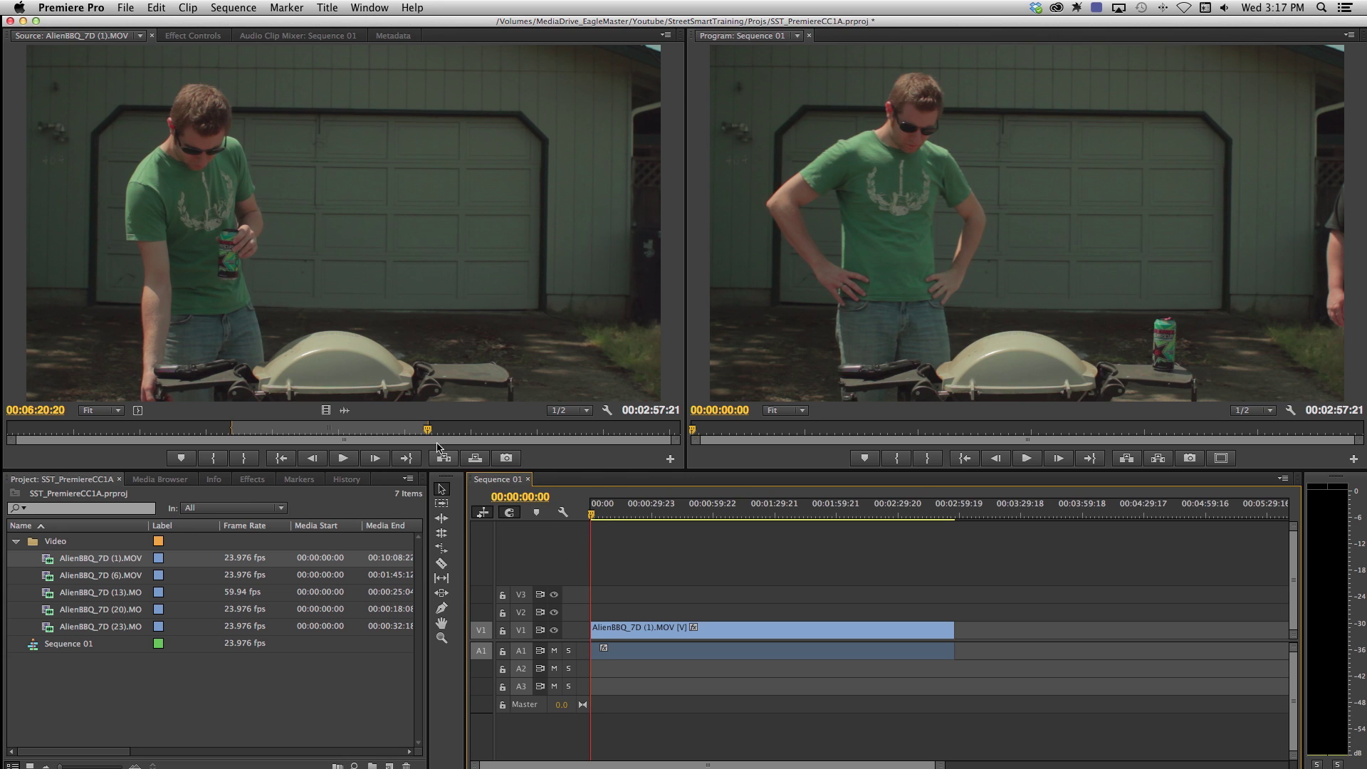
Mark a 40-second source range, overwrite it at the sequence start, and drag it to V2.
left_click(276, 430)
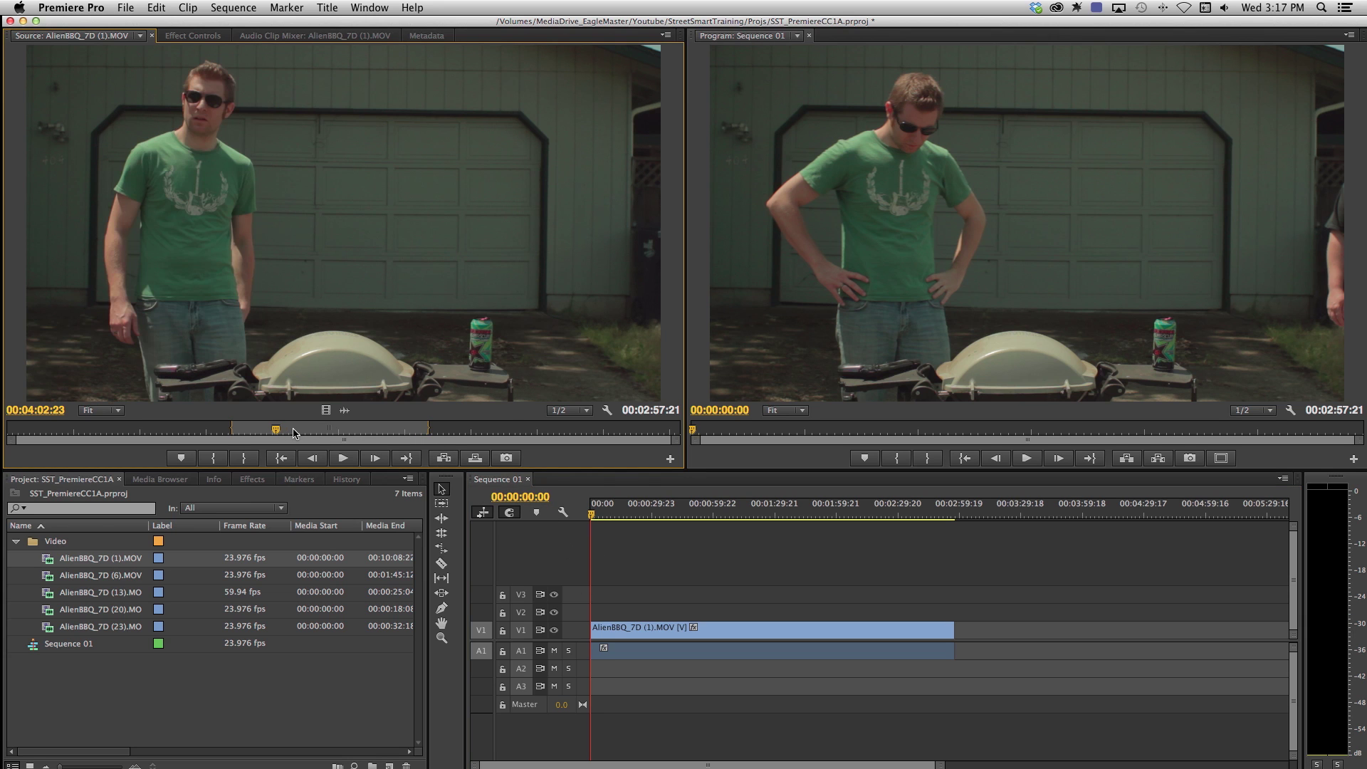
key("o")
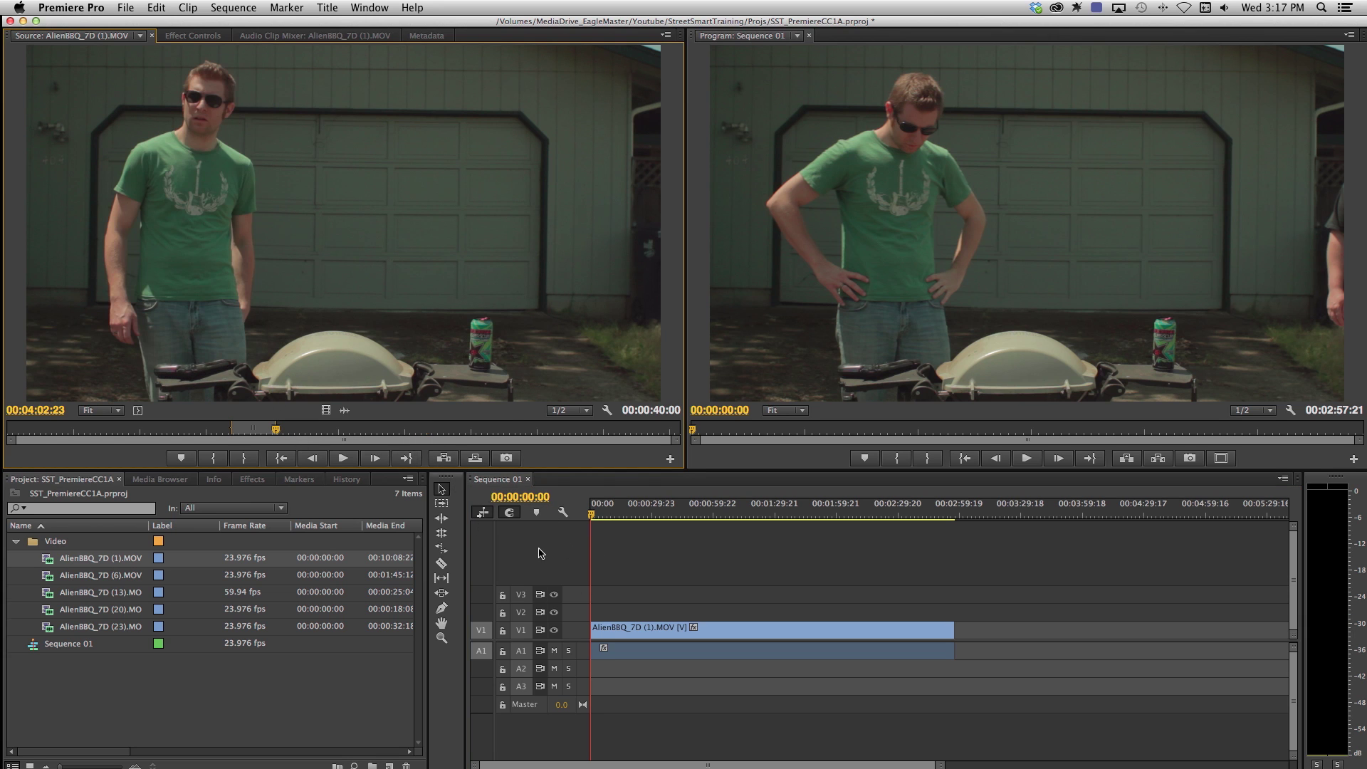
left_click(497, 501)
key("period")
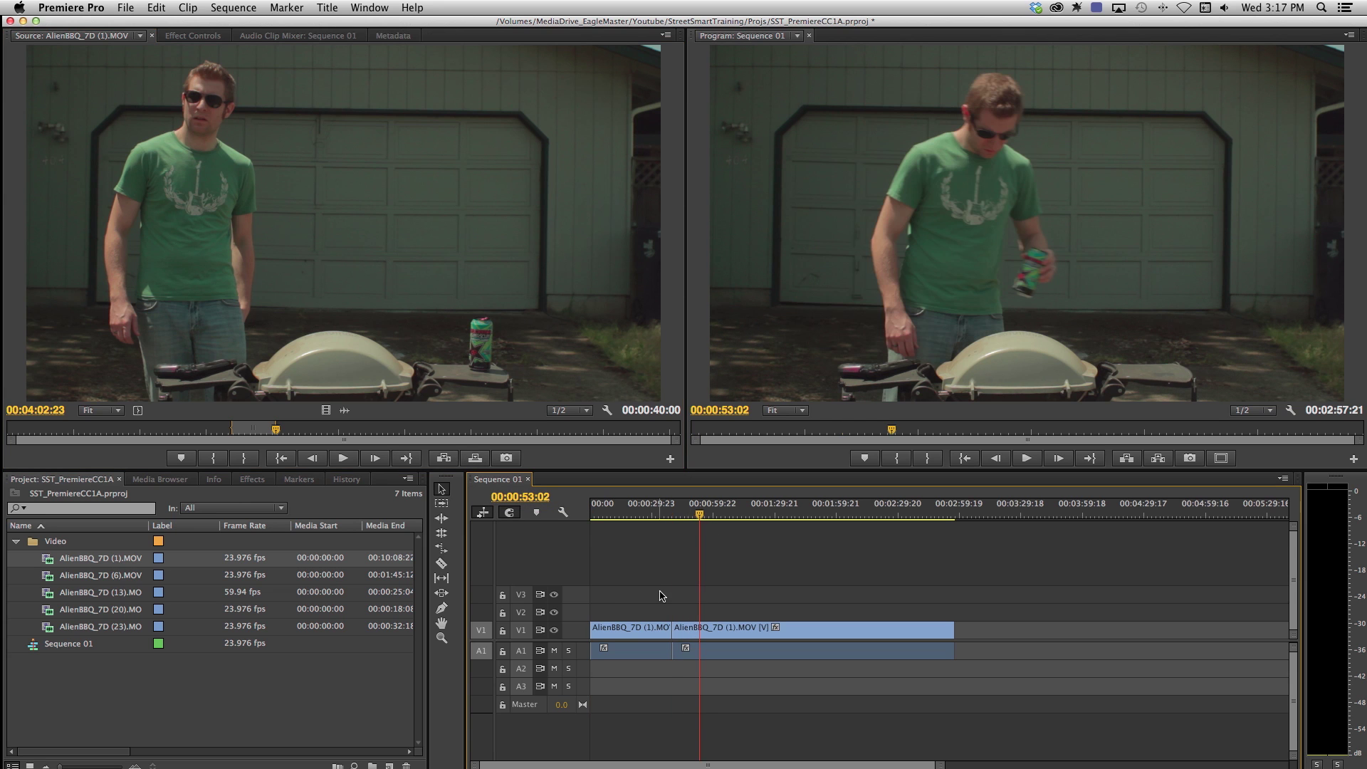
left_click_drag(656, 631, 681, 649)
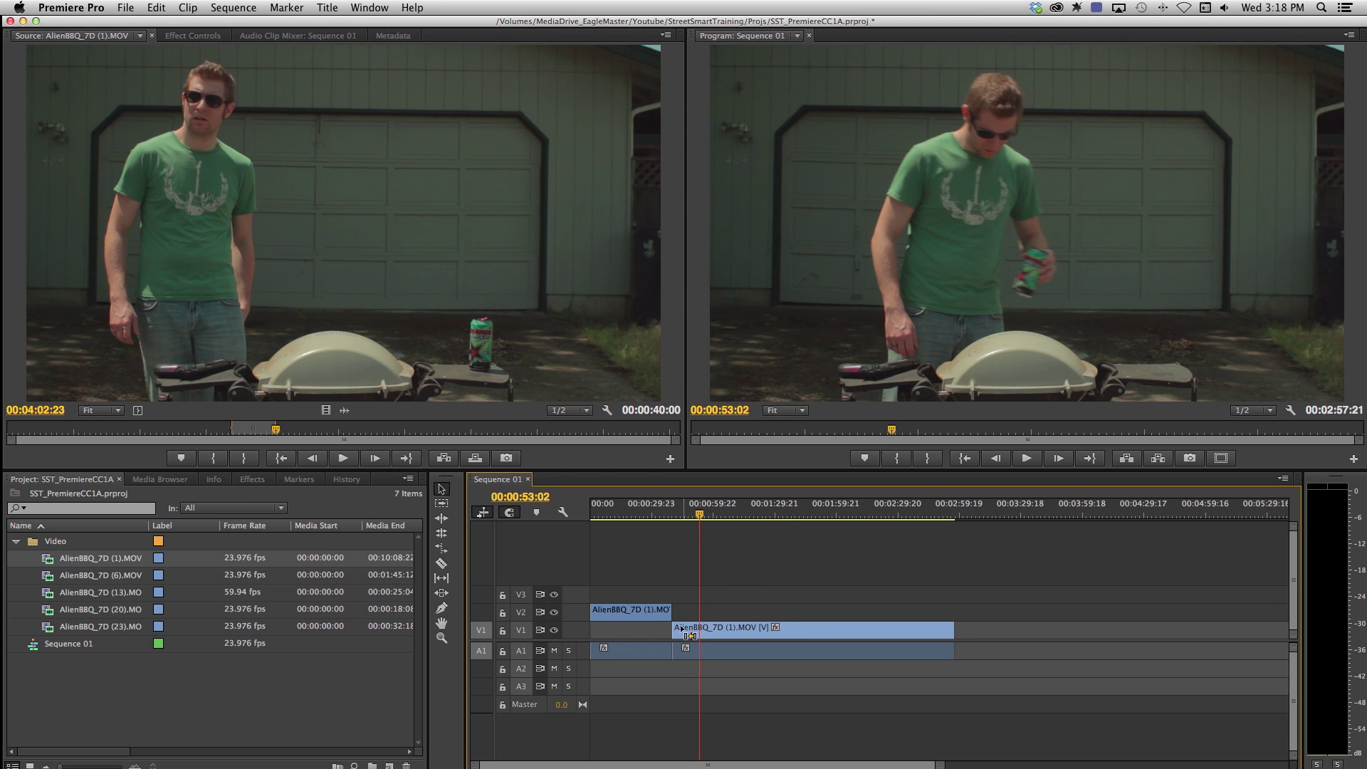
Undo the V2 move and the repeated overwrite, leaving the original single clip.
key("super+z")
key("super+z")
key("Home")
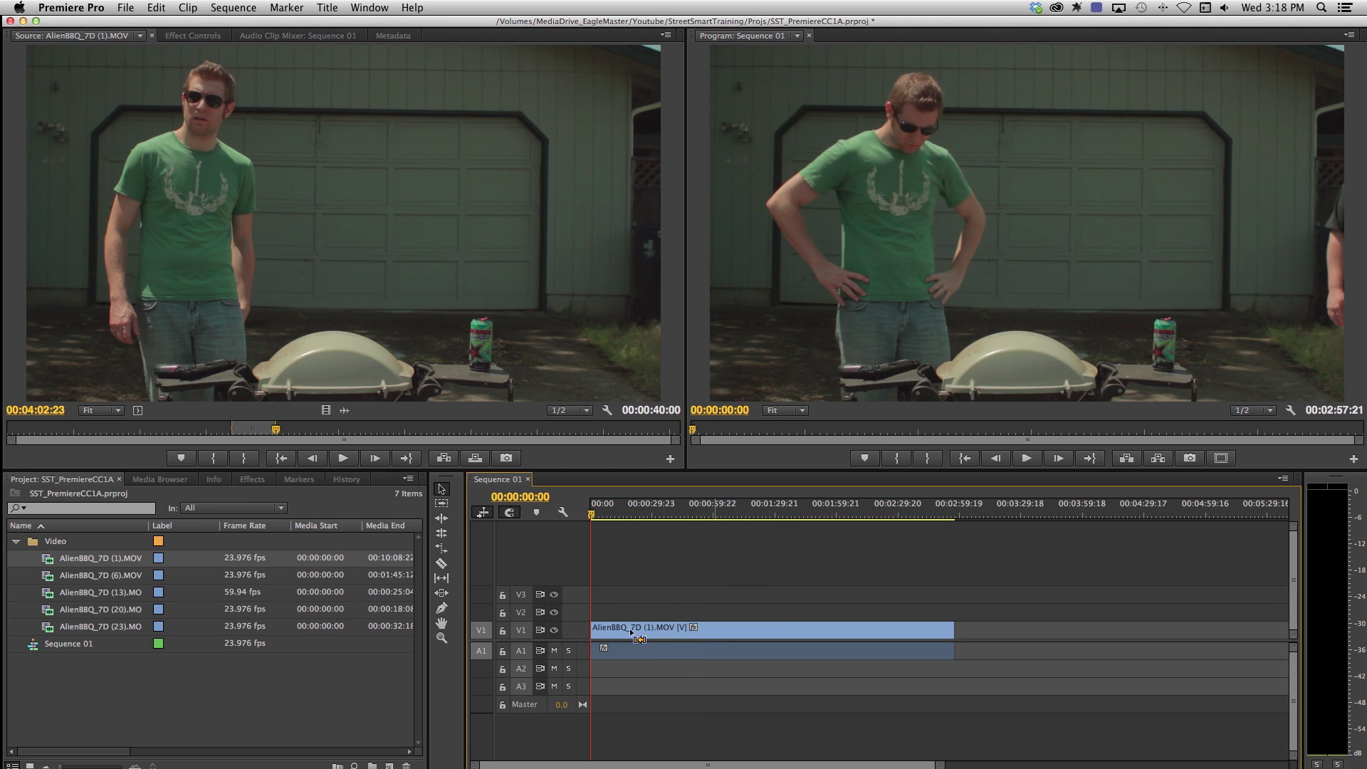
key("period")
left_click(713, 515)
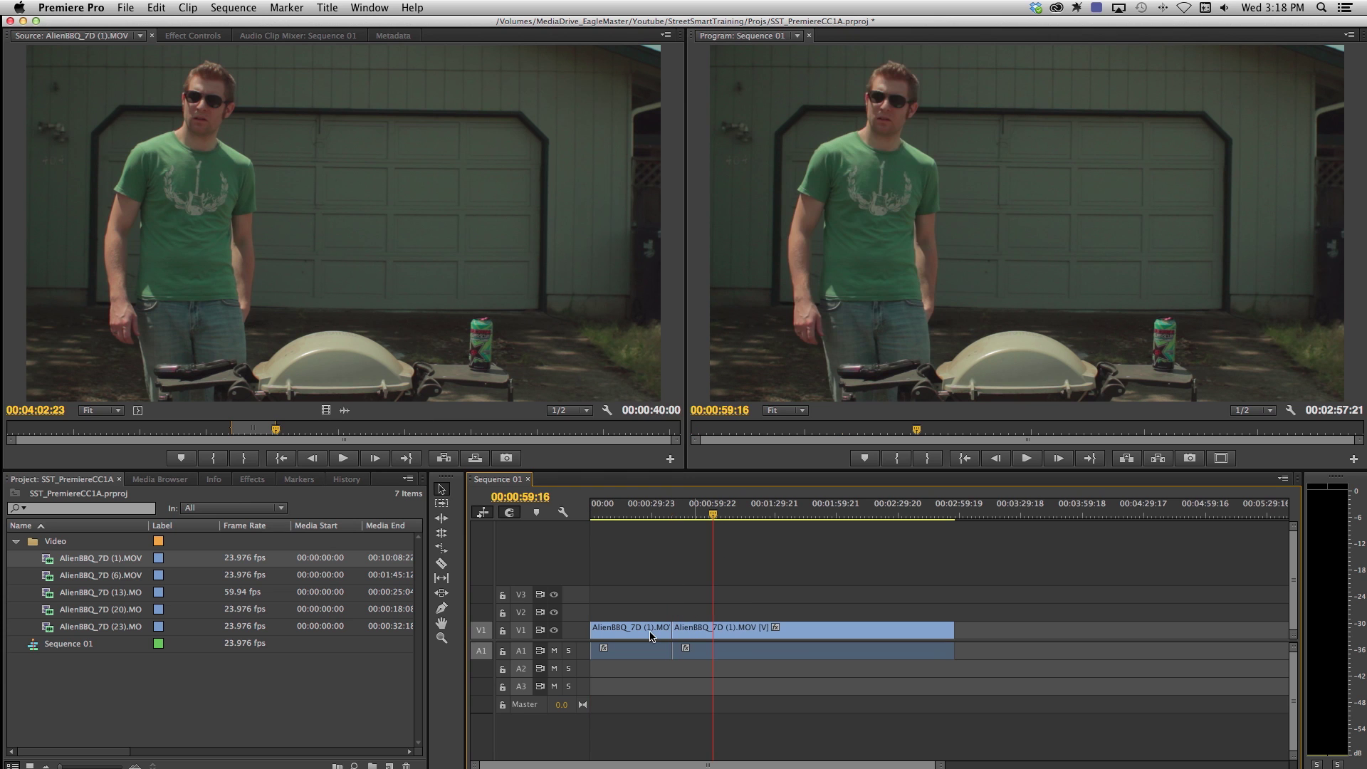
key("super+z")
left_click(638, 514)
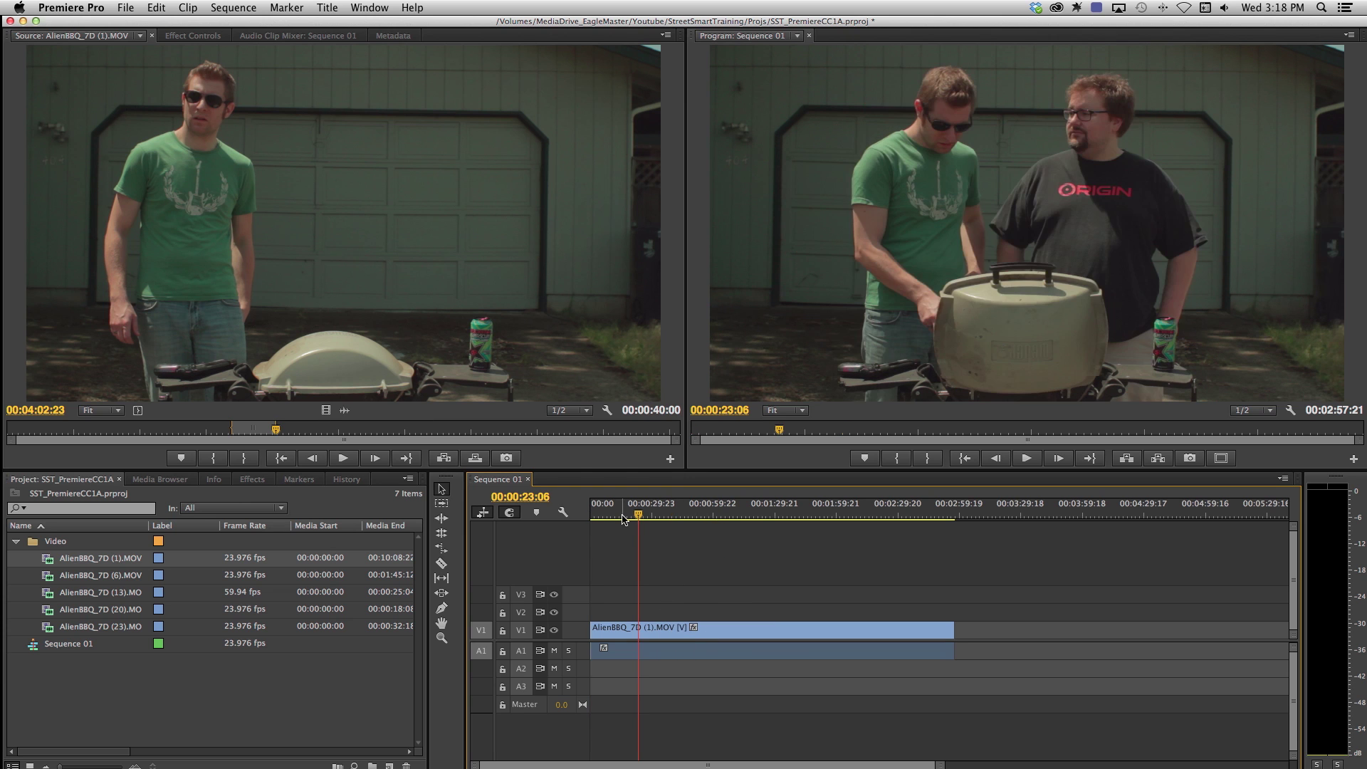
Insert the marked 40-second range at the sequence start, then undo it.
key("Home")
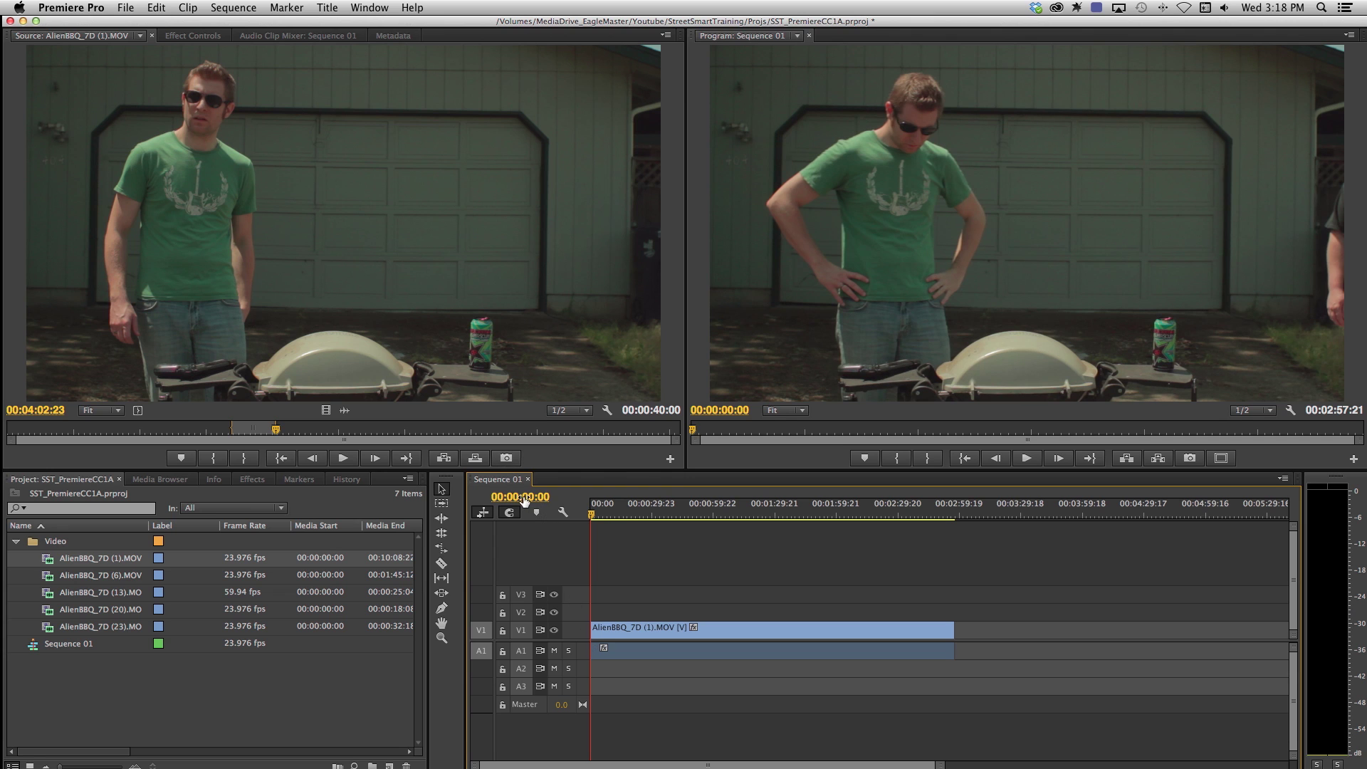
left_click(444, 460)
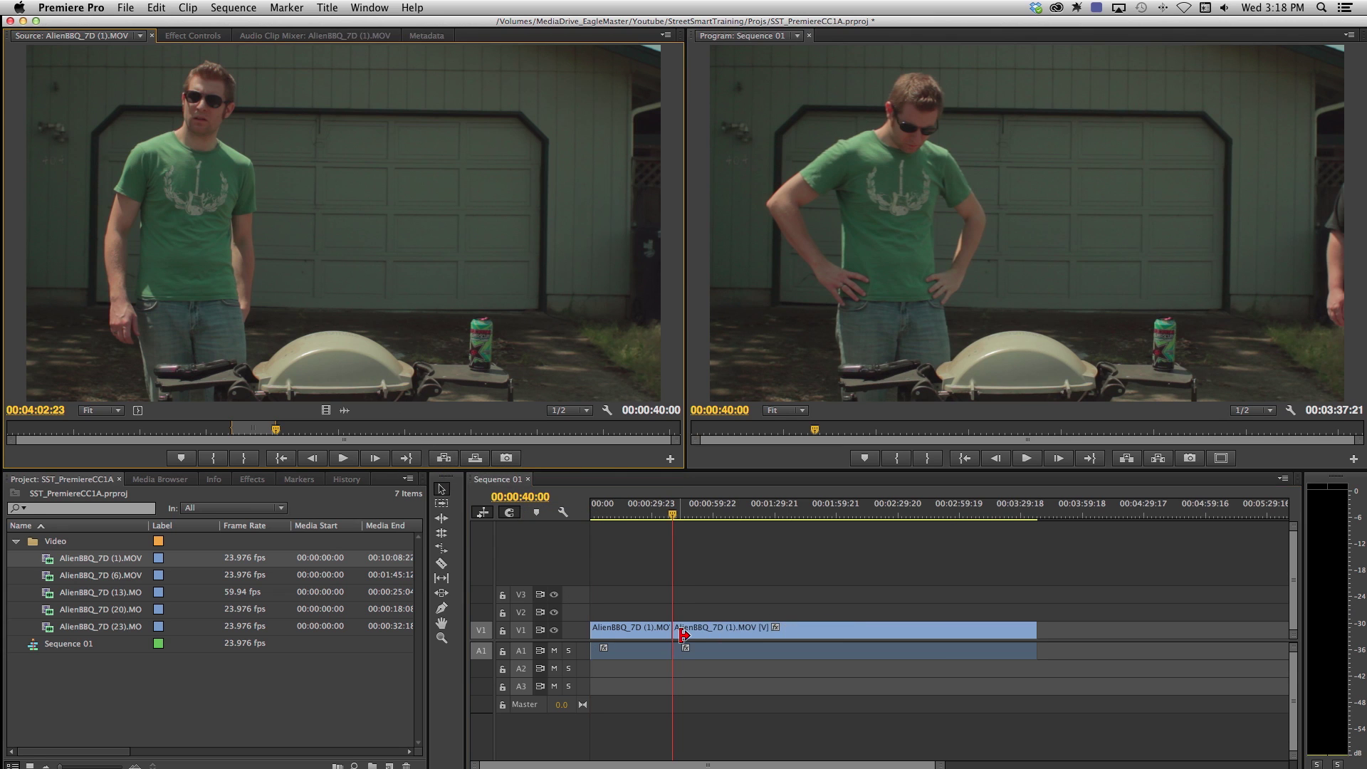
left_click(591, 517)
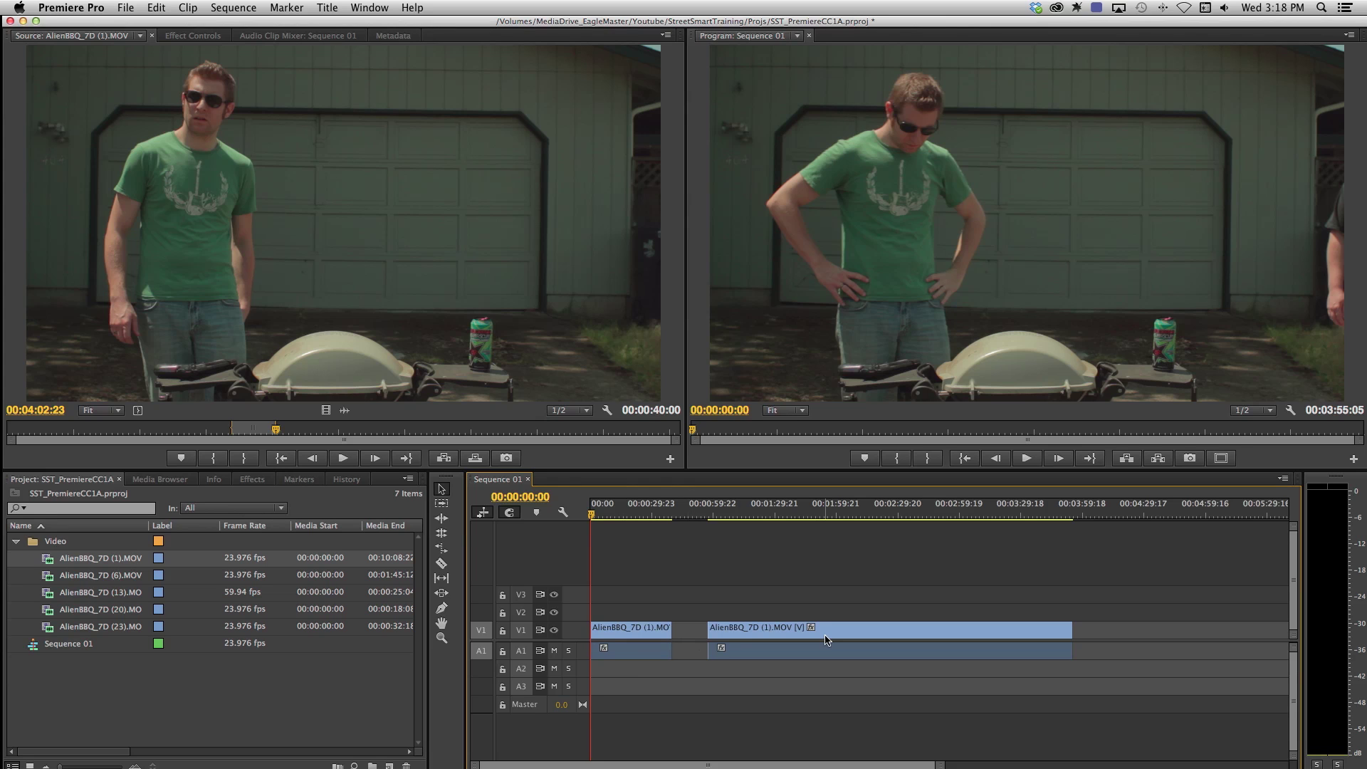
left_click(684, 634)
key("super+z")
key("super+z")
key("super+z")
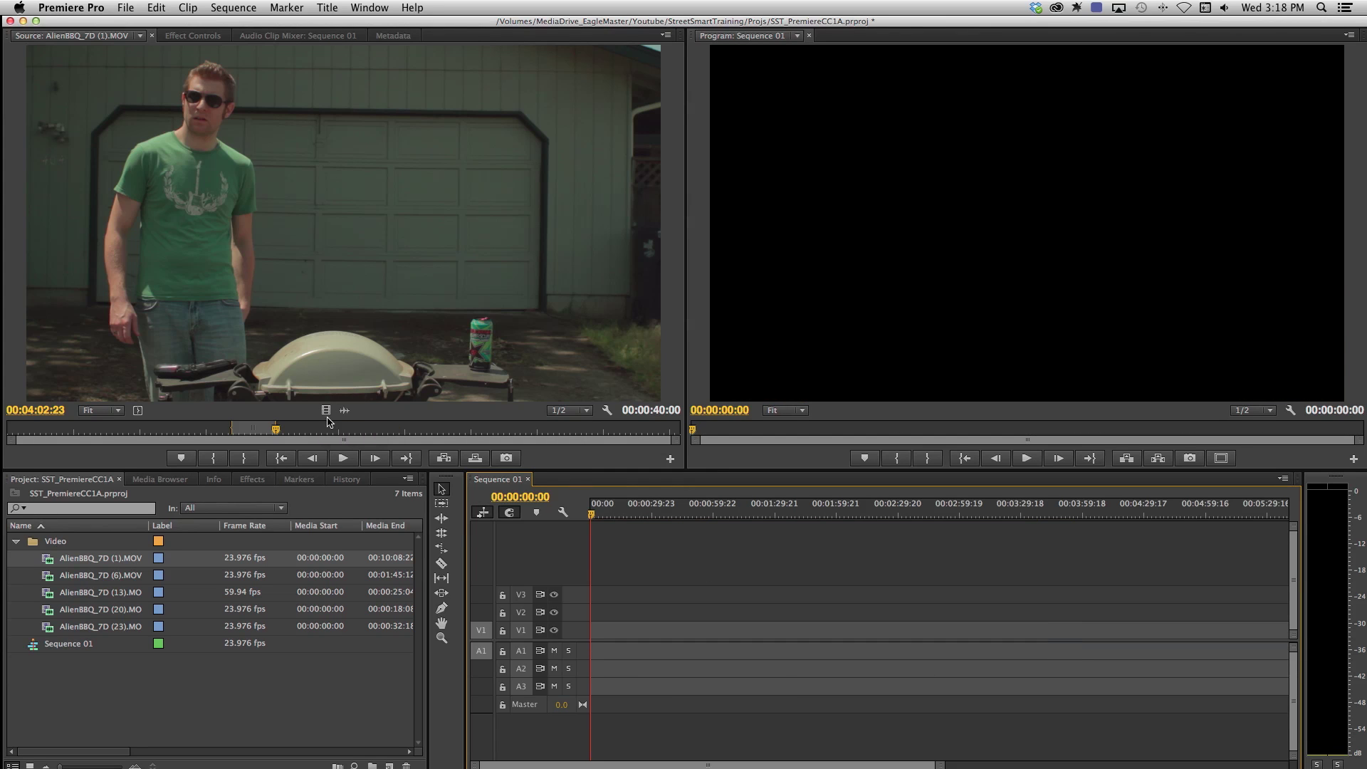
Add the range video-only to V1, audio-only to A1, and complete later, then delete all four clips.
left_click_drag(325, 411, 609, 633)
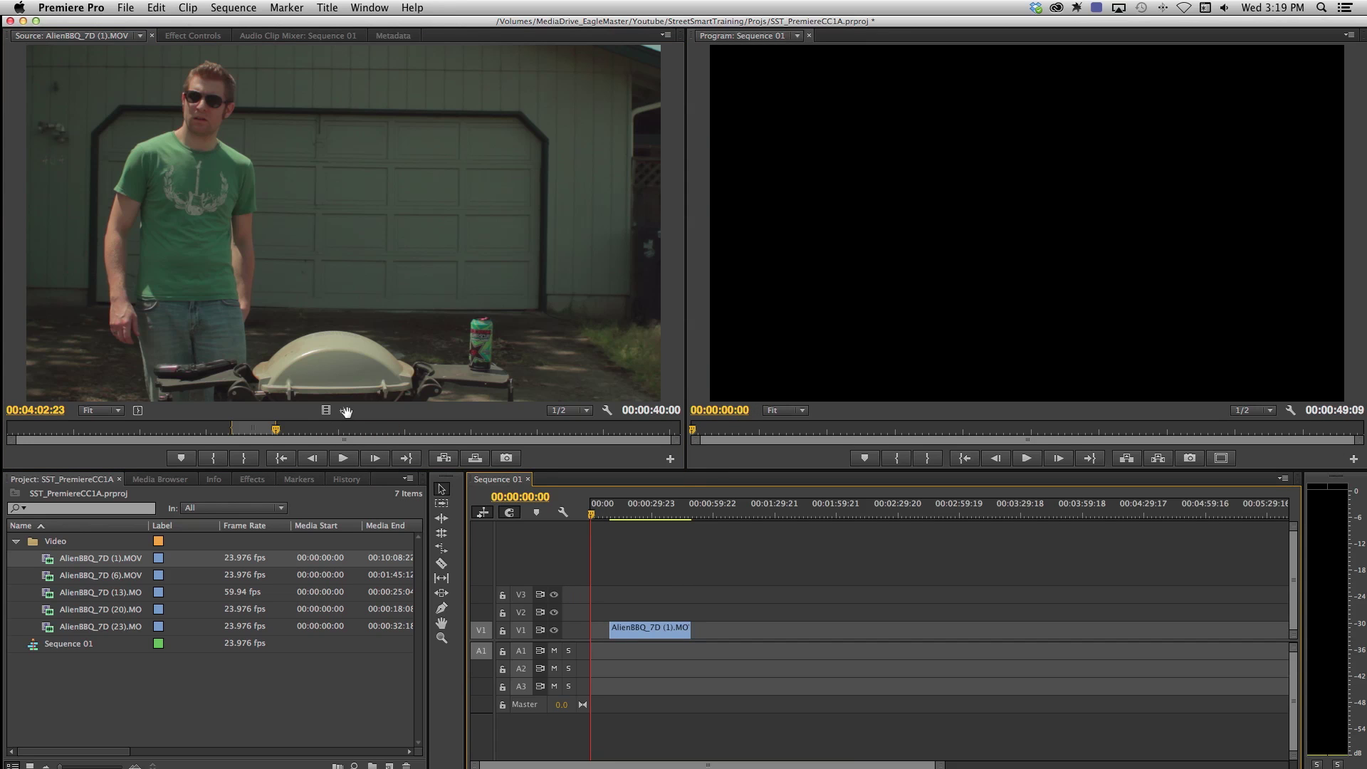
left_click_drag(347, 412, 744, 665)
left_click_drag(335, 238, 893, 646)
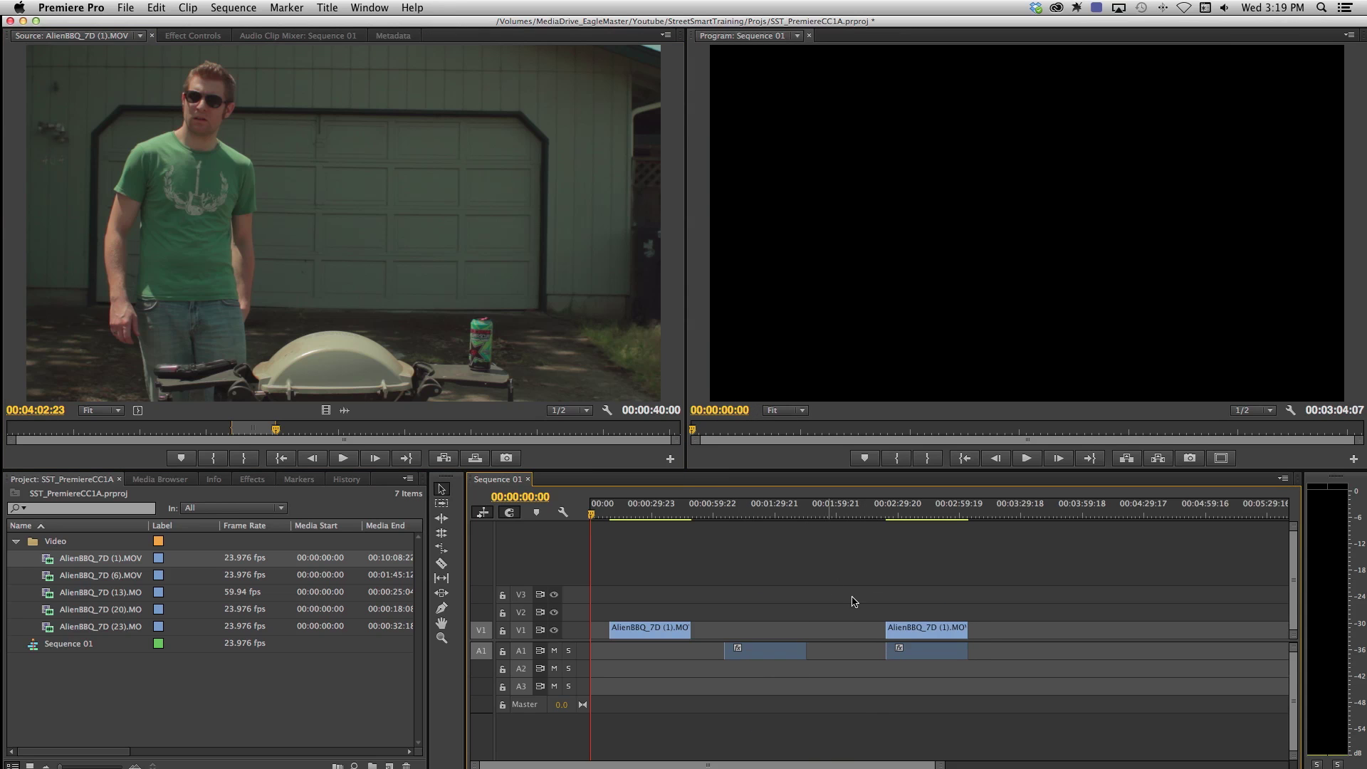
mouse_move(957, 707)
left_mouse_down()
mouse_move(831, 683)
mouse_move(656, 620)
left_mouse_up()
key("Delete")
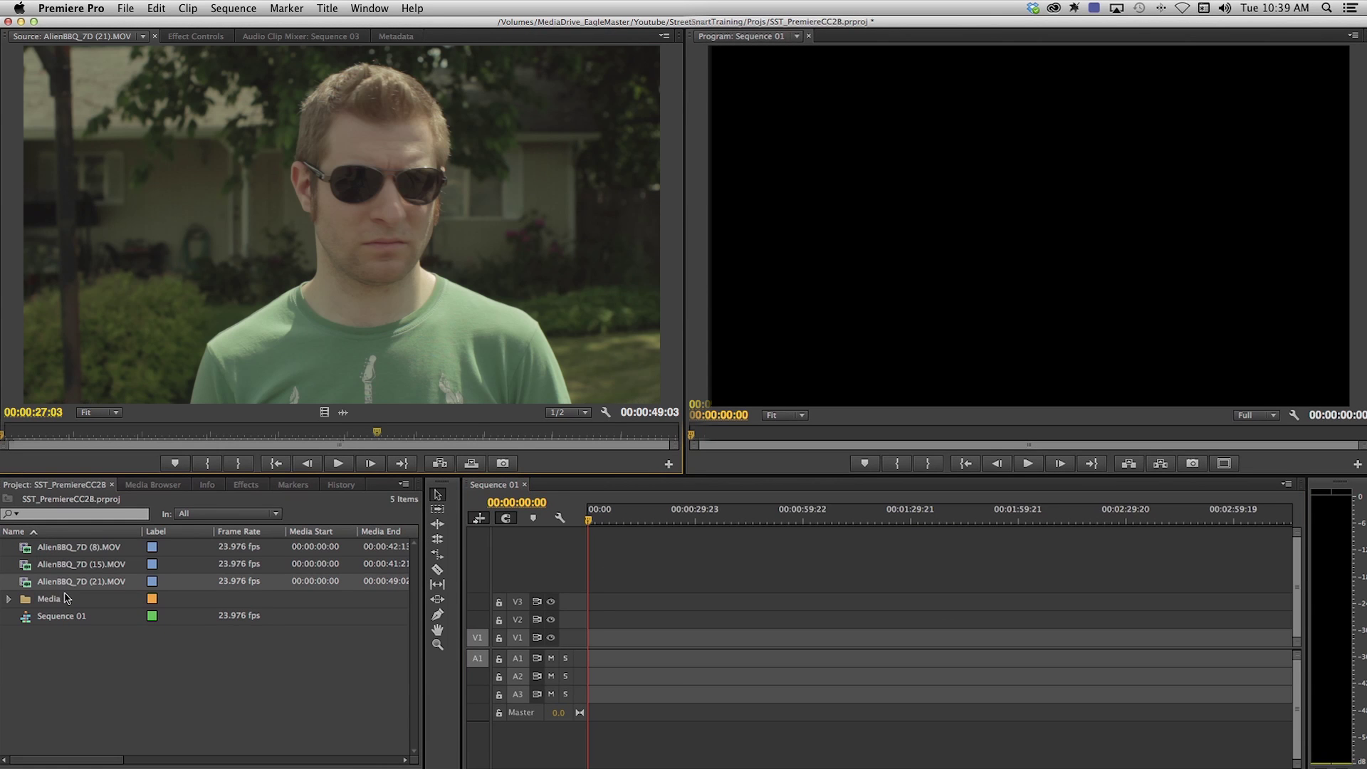
double_click(29, 621)
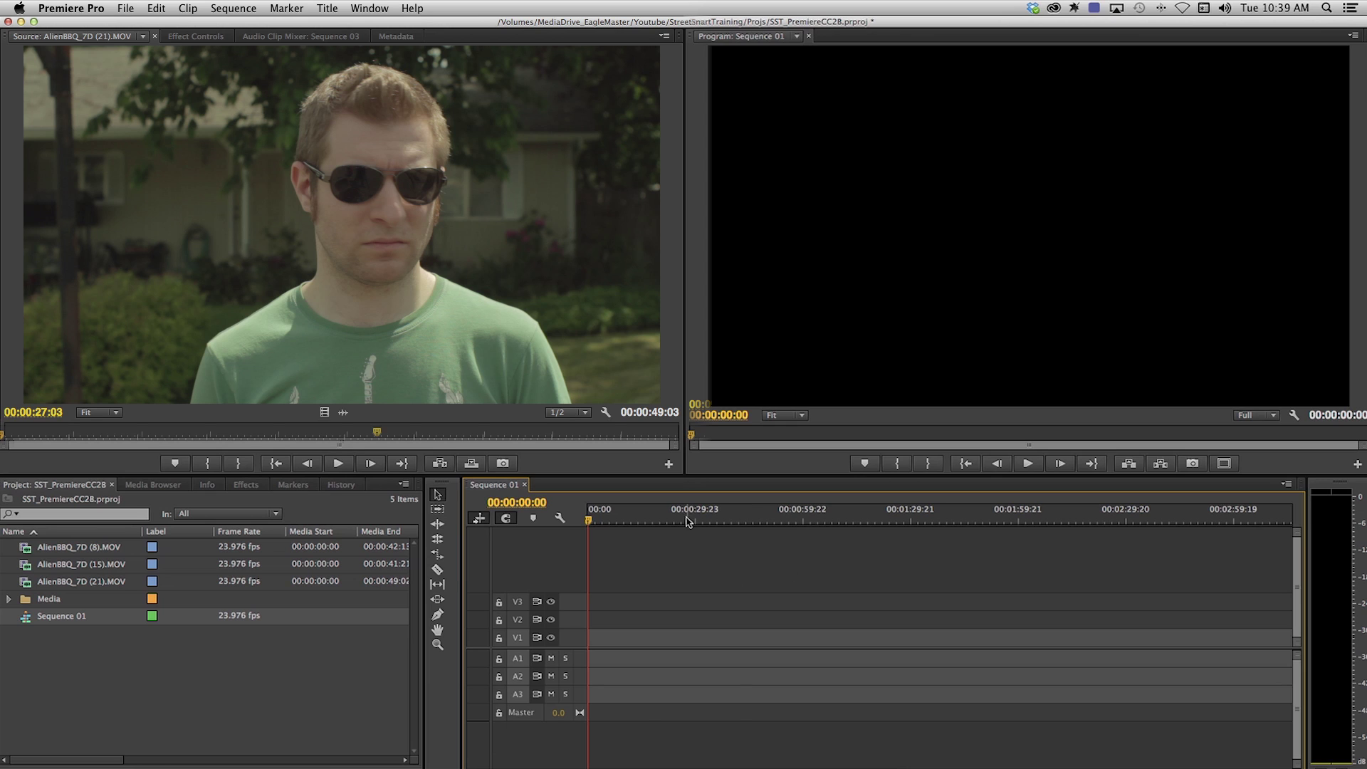
left_click_drag(652, 520, 732, 522)
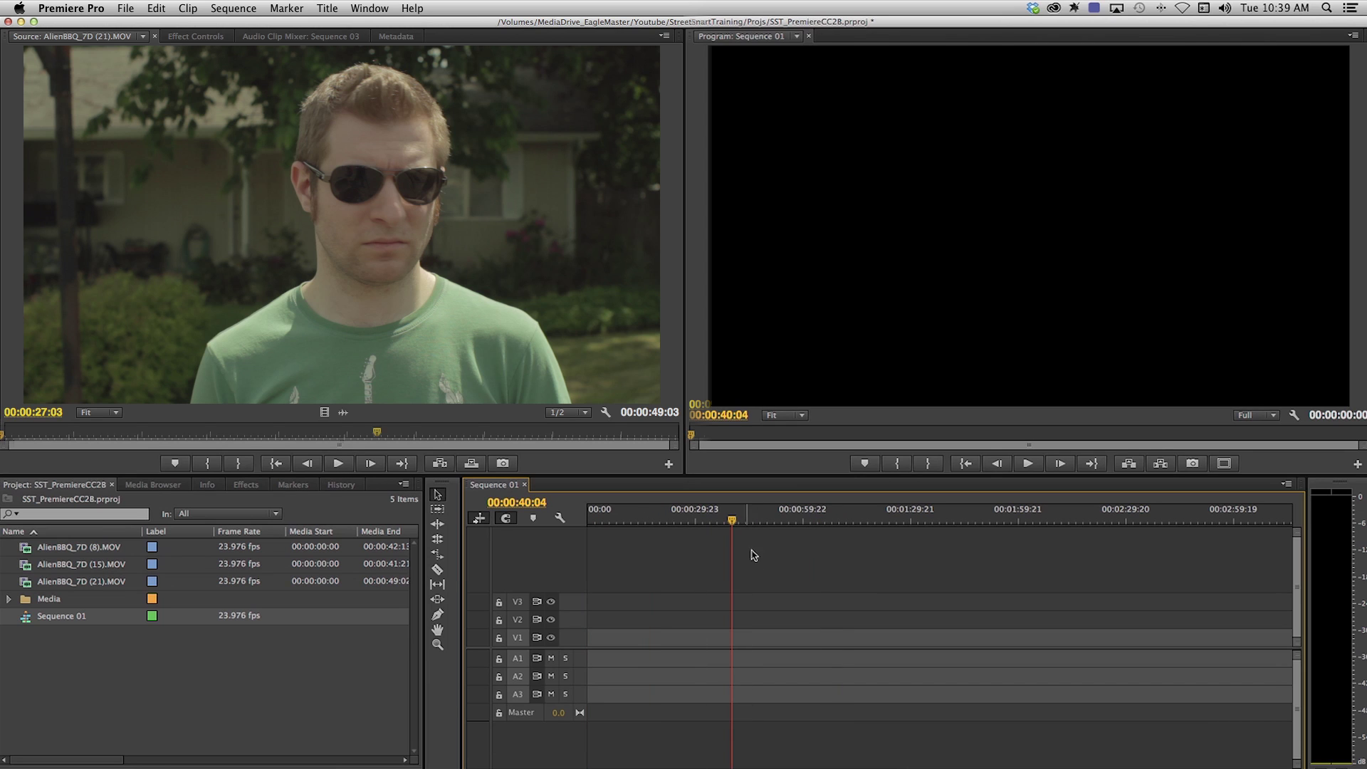
left_click_drag(887, 523, 778, 535)
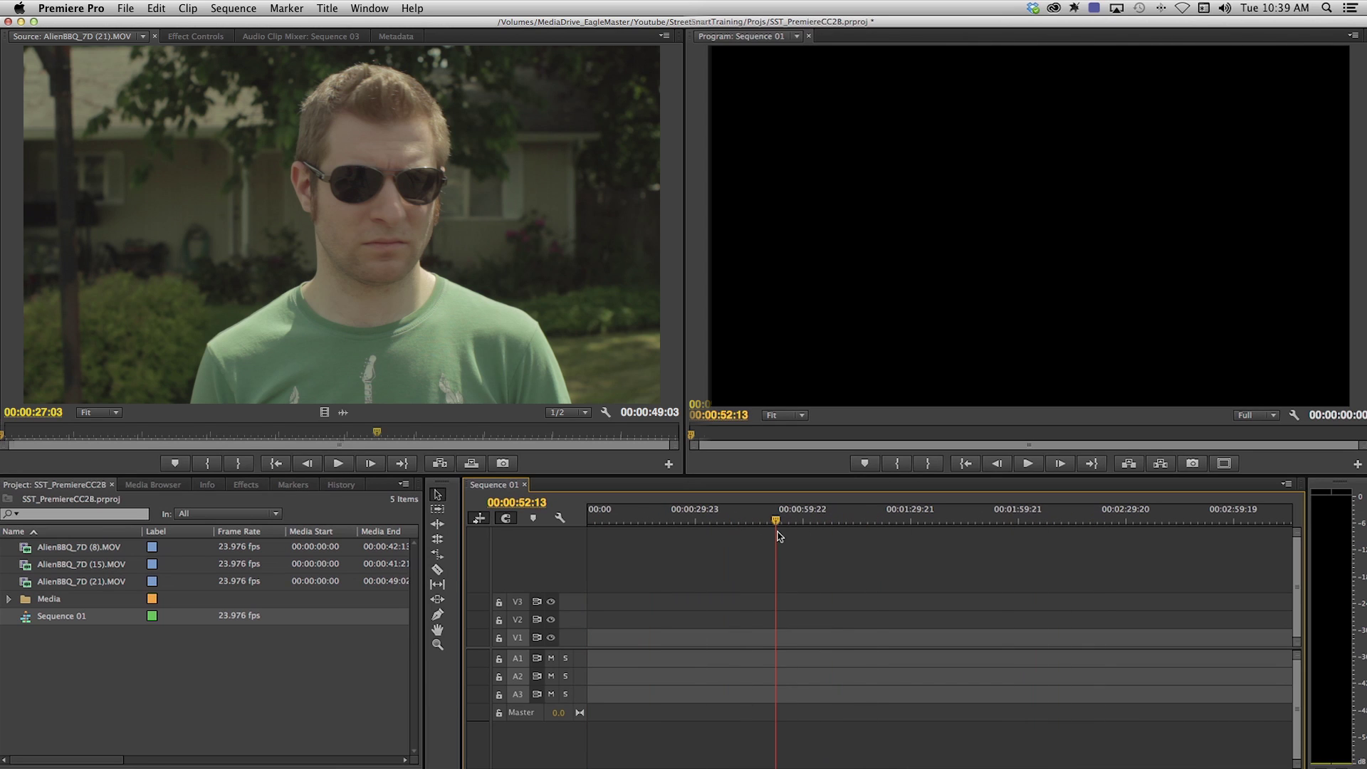
left_click(149, 666)
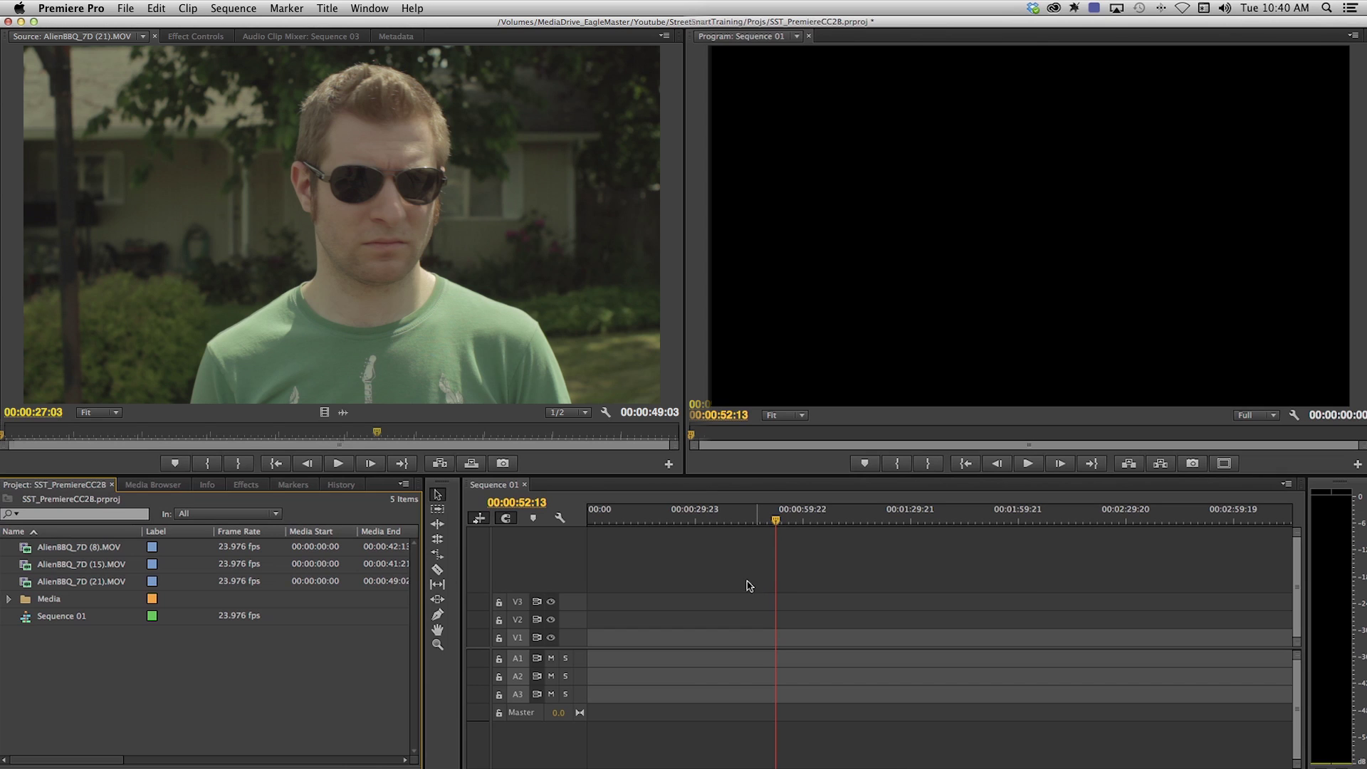
left_click(675, 574)
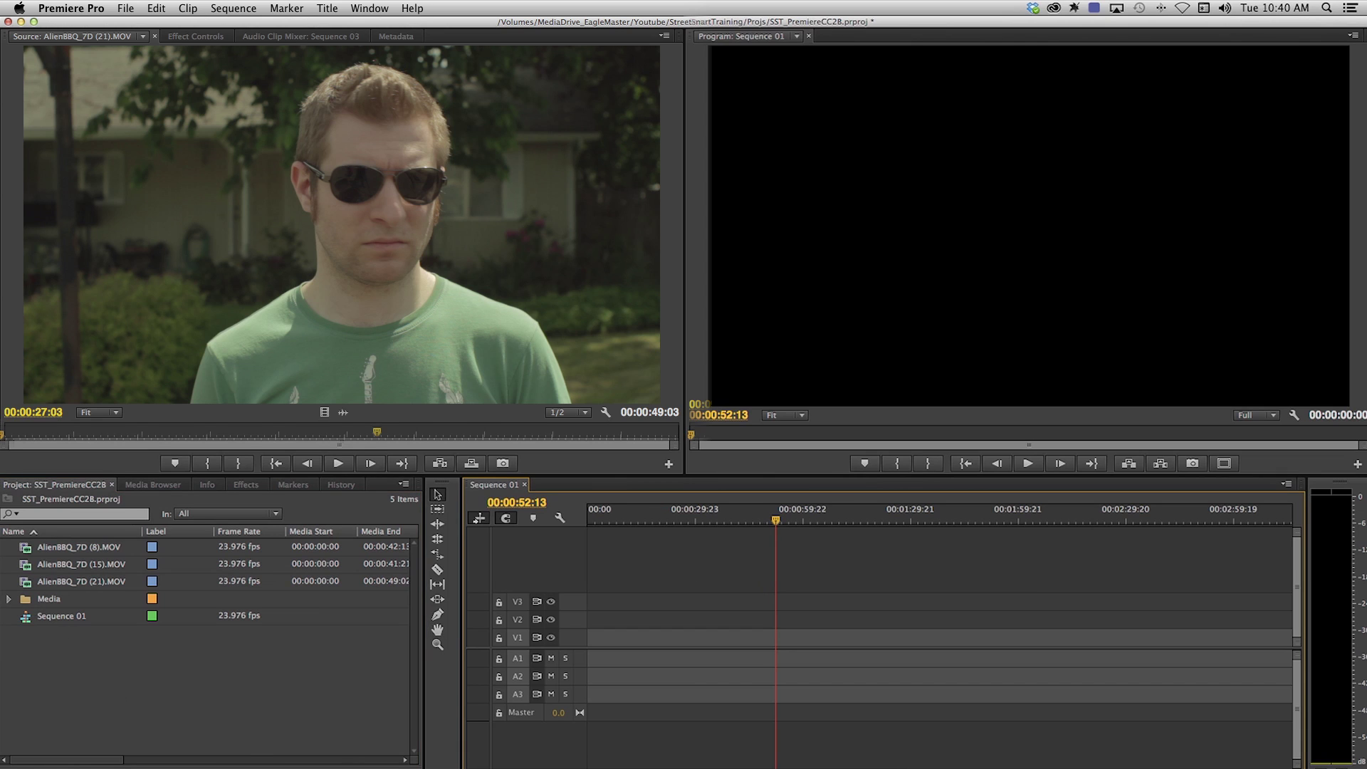
Create a new sequence from the Project panel's New Item menu and begin naming it 'new seq'.
left_click(399, 766)
left_click(441, 709)
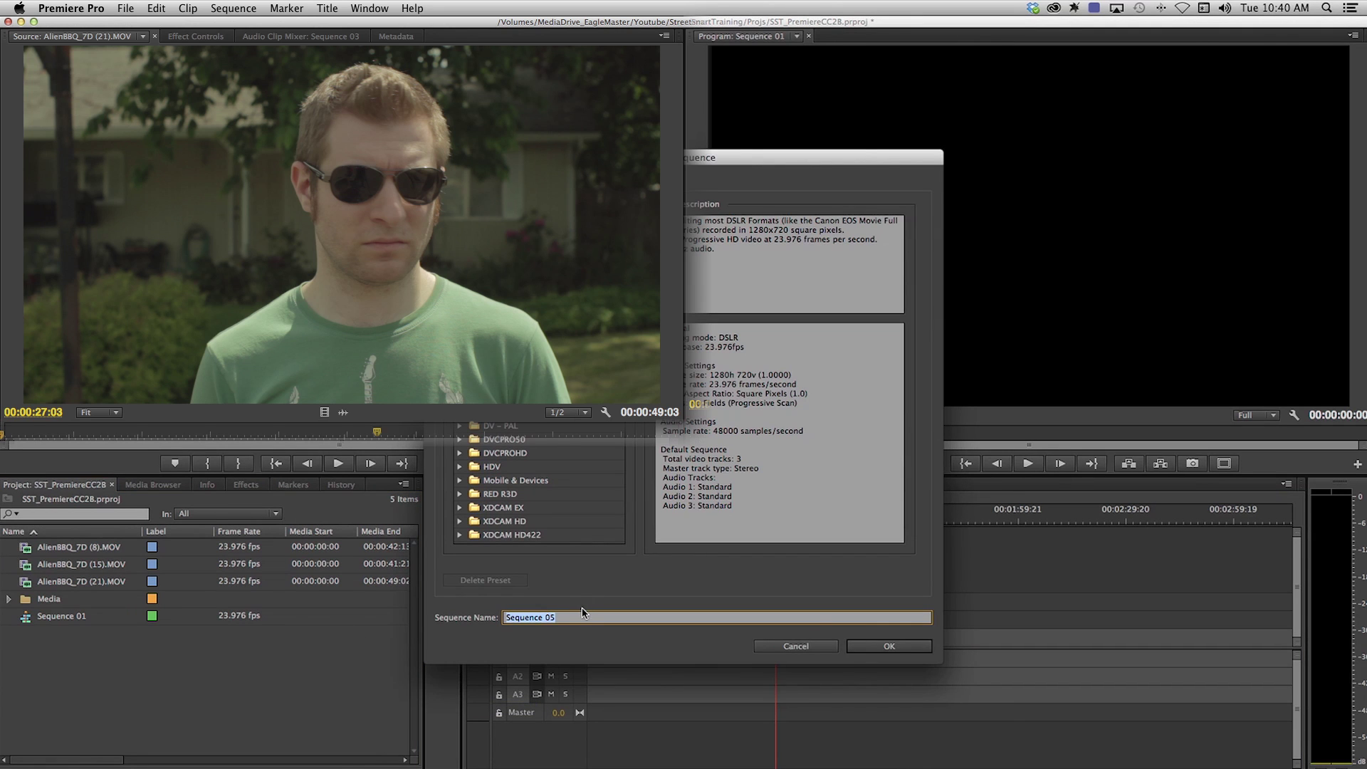
type("ne")
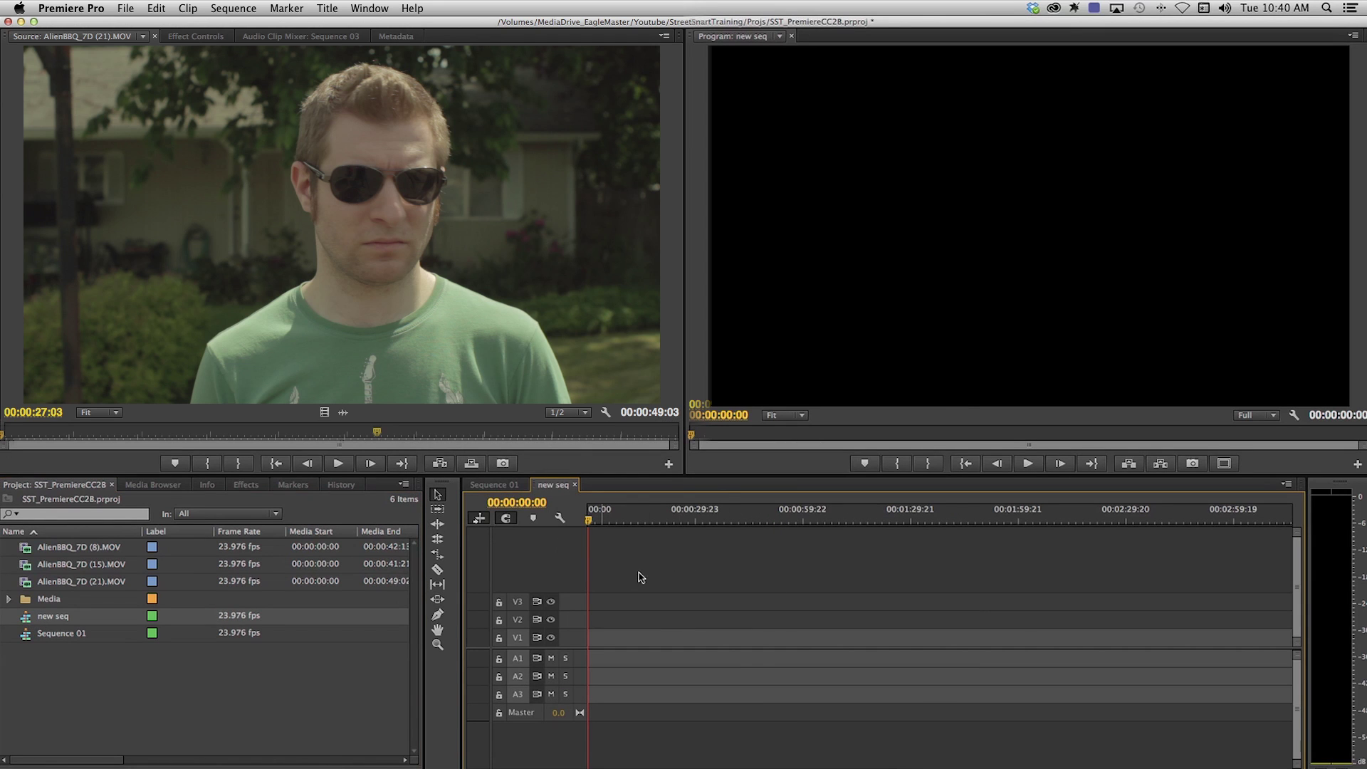
Add AlienBBQ_7D (21) to Sequence 01 and cut it at 00:00:42:09 and 00:00:24:04.
left_click(491, 485)
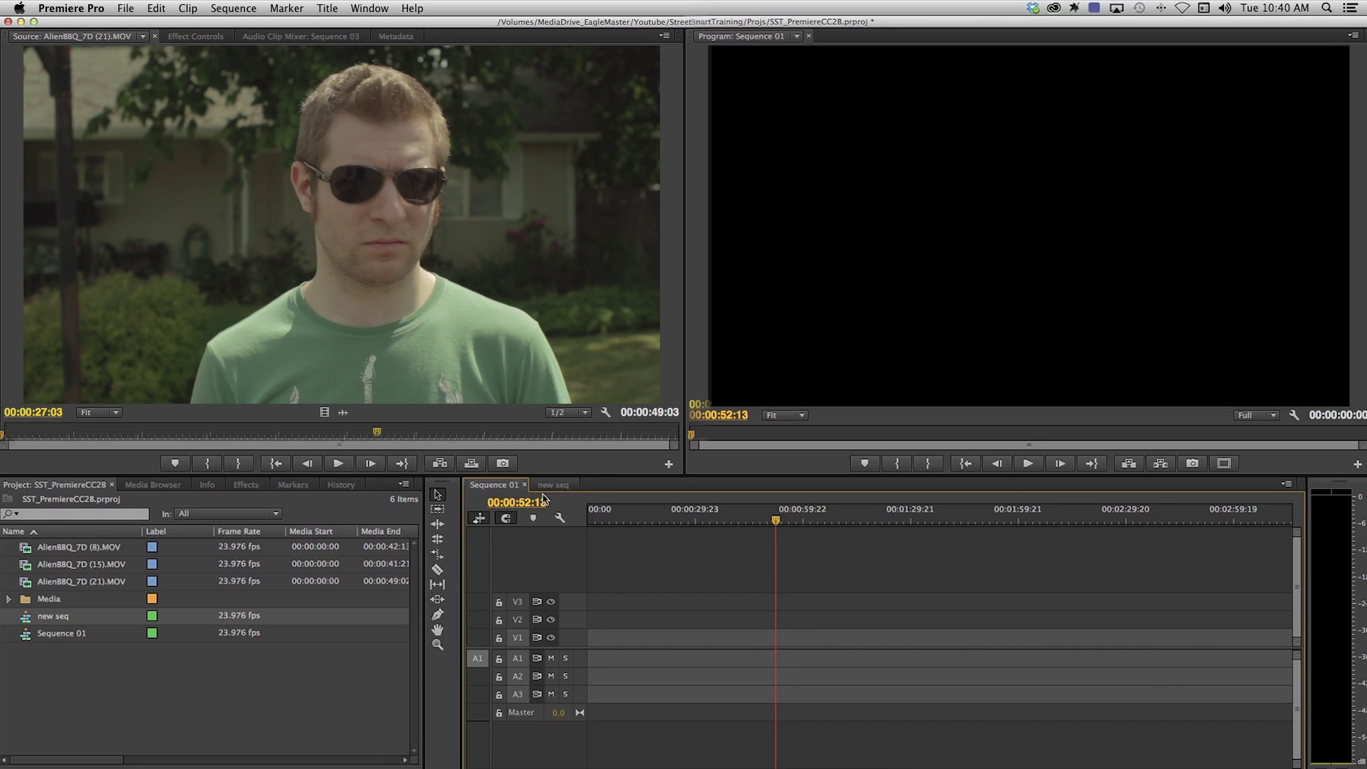
left_click(553, 485)
left_click(493, 485)
left_click(741, 521)
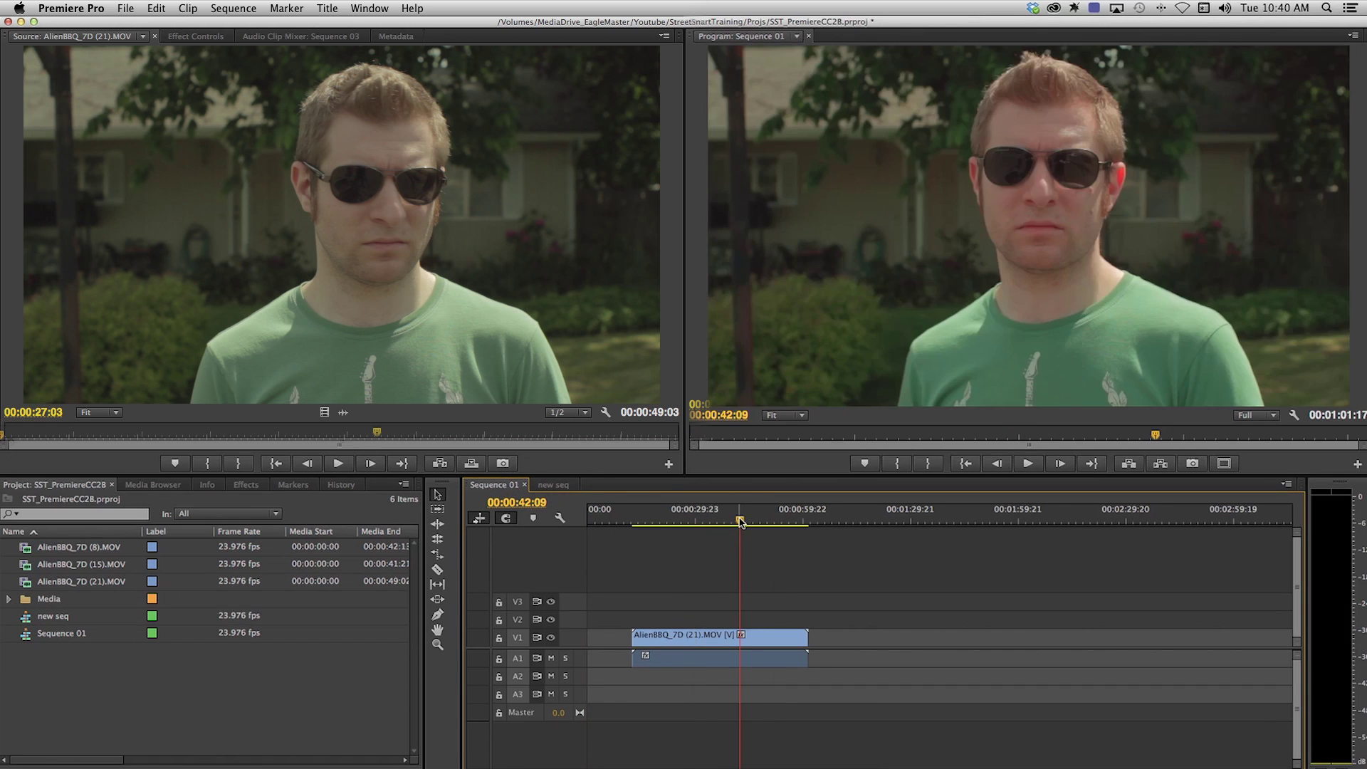
key("super+k")
left_click(674, 521)
key("super+k")
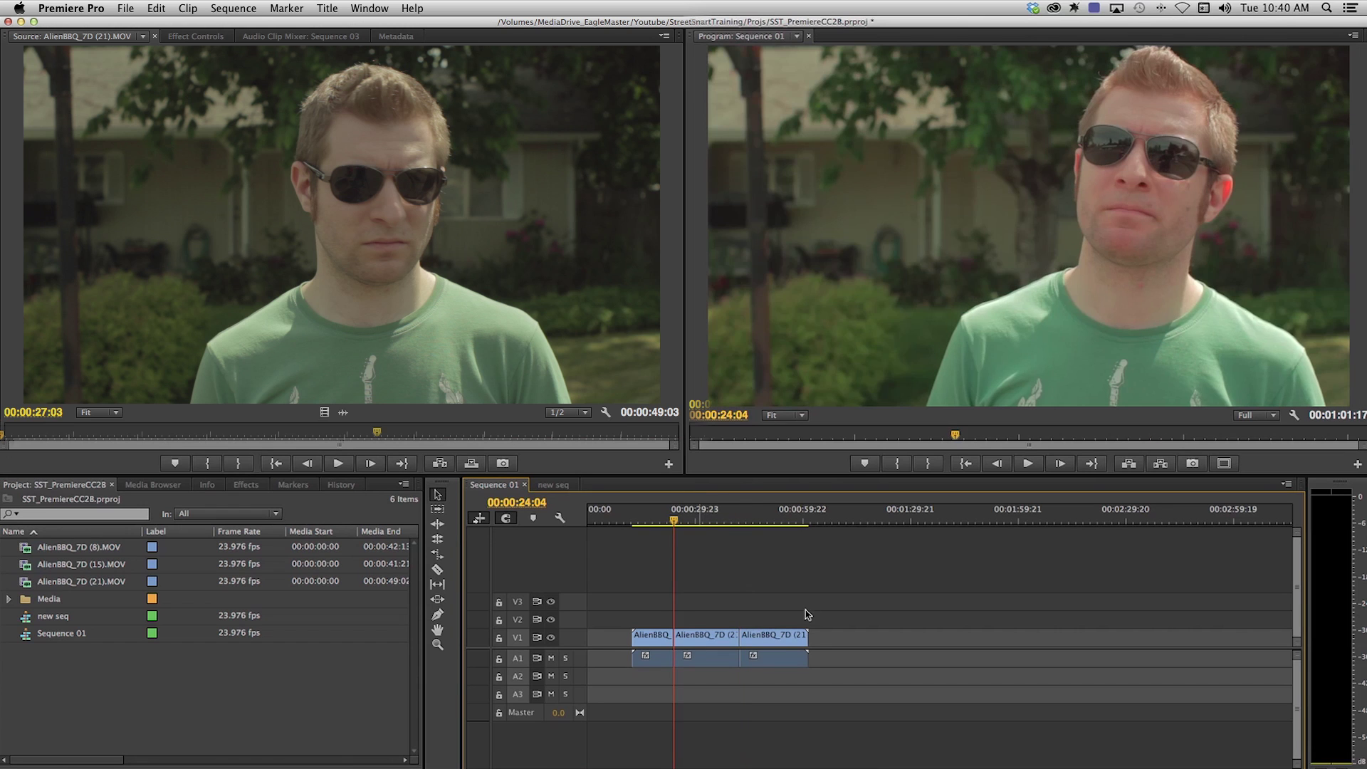
Select all three clip pieces and paste them into new seq.
left_click_drag(646, 592, 759, 683)
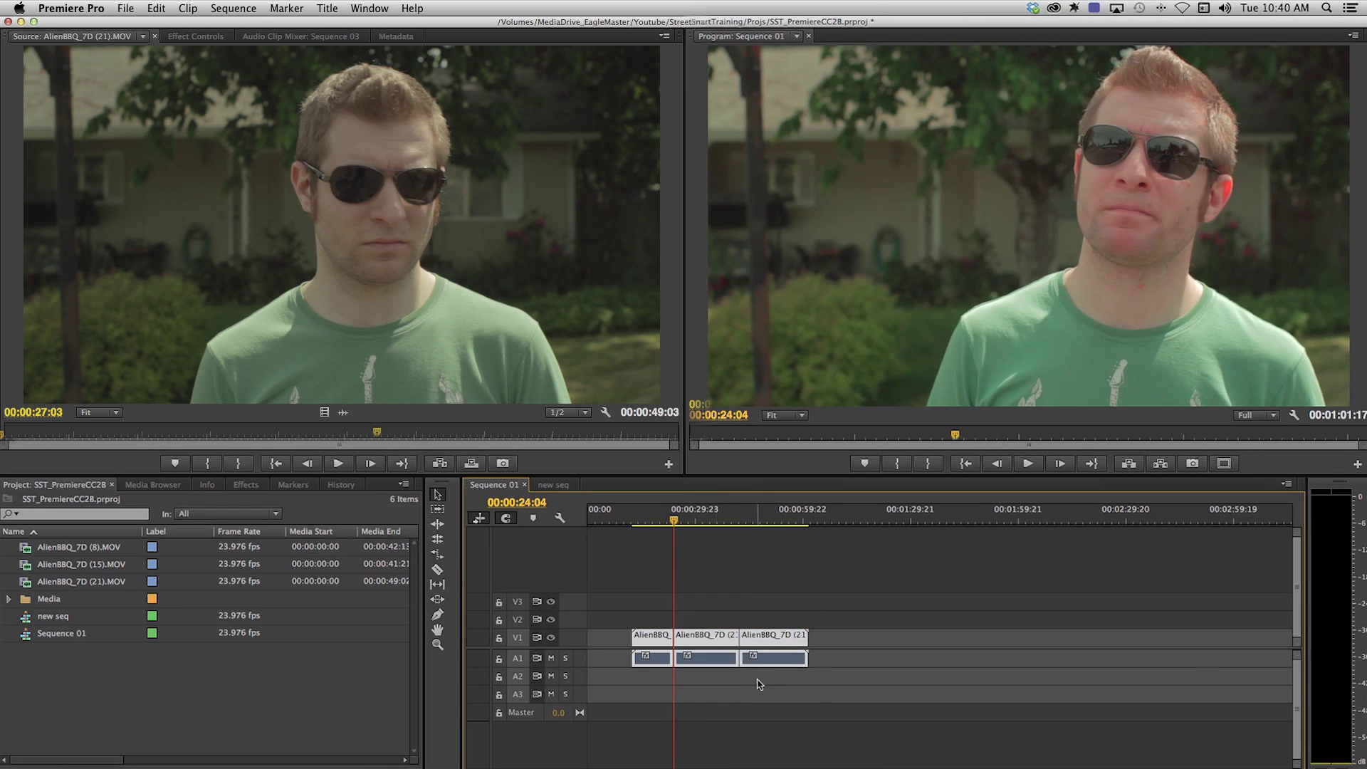
left_click(757, 597)
left_click_drag(652, 591, 800, 728)
left_click(553, 485)
key("ctrl+v")
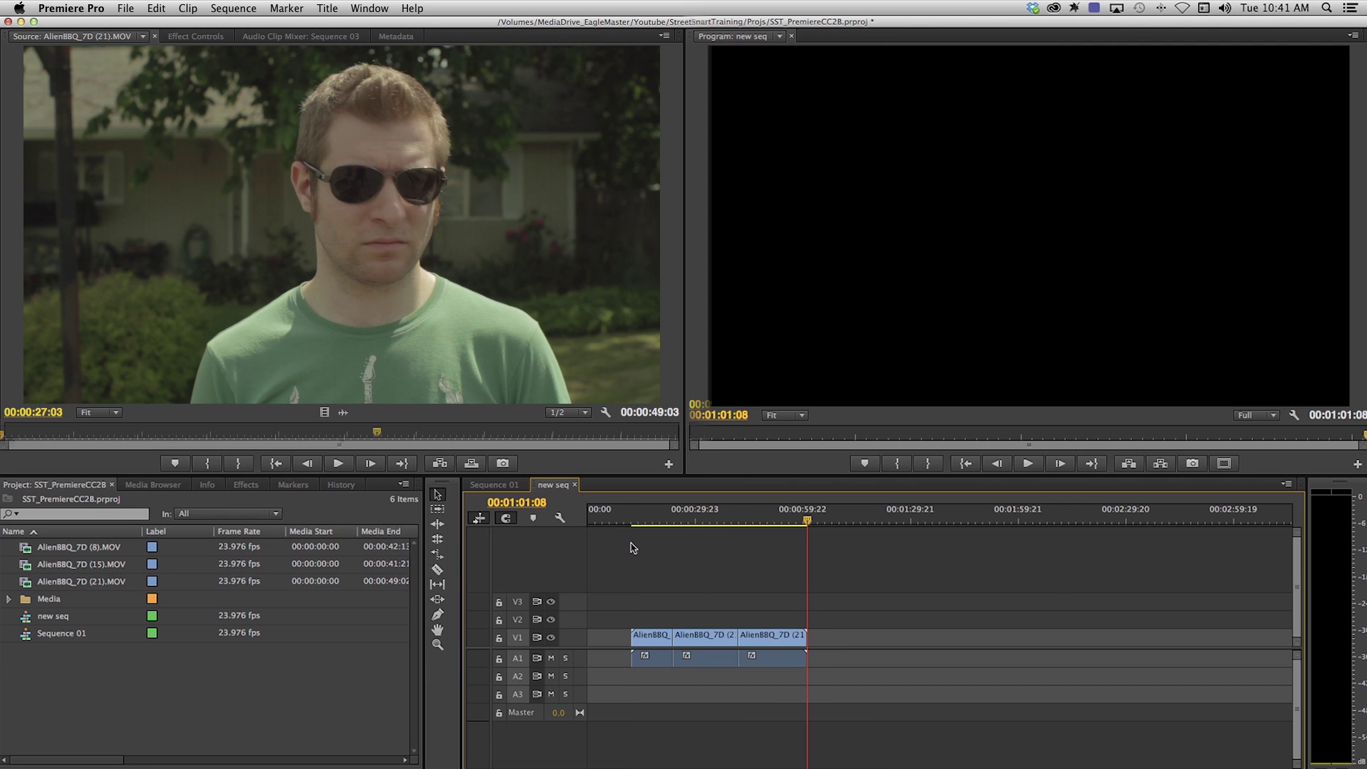
left_click(705, 520)
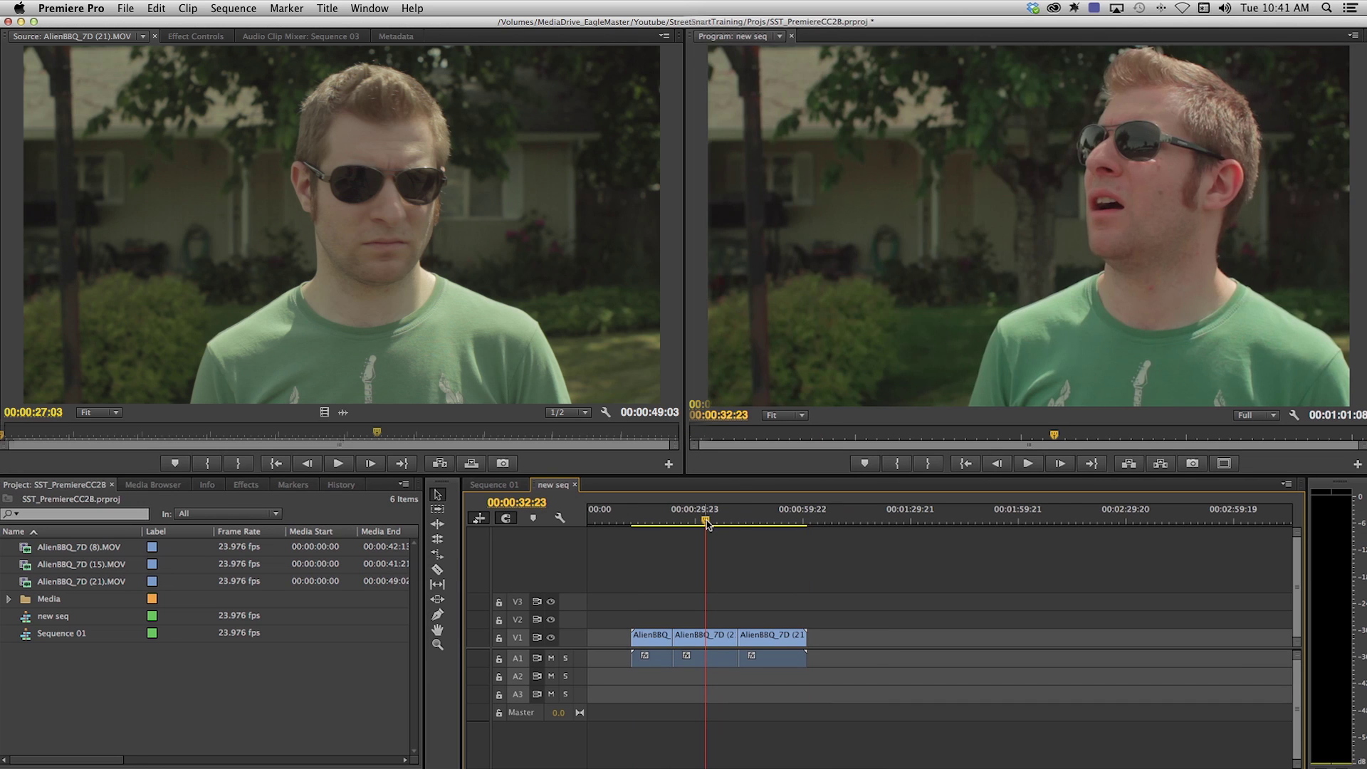
In new seq, delete a middle clip piece and move the last clip up onto V2.
mouse_move(730, 641)
left_mouse_down()
mouse_move(706, 643)
mouse_move(719, 645)
left_mouse_up()
key("Delete")
left_click(761, 644)
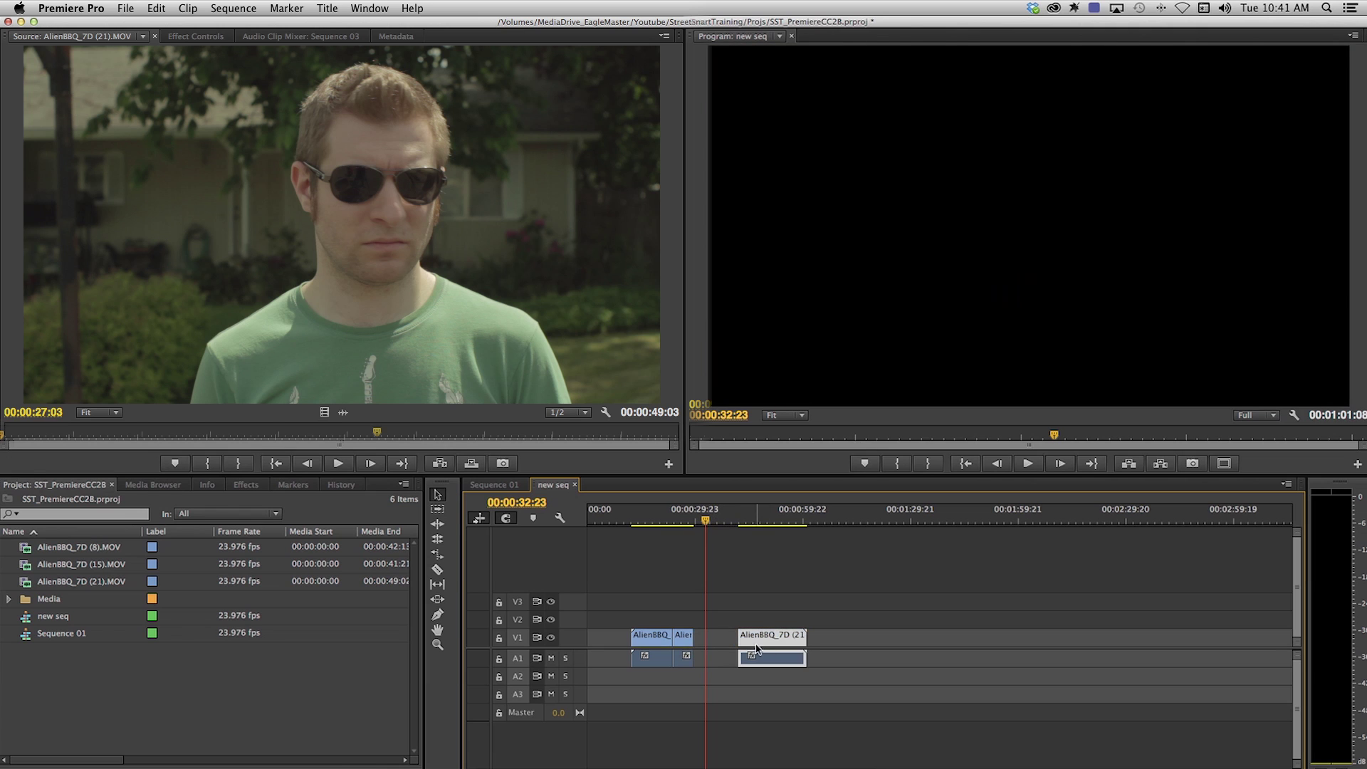
left_click_drag(707, 626, 707, 627)
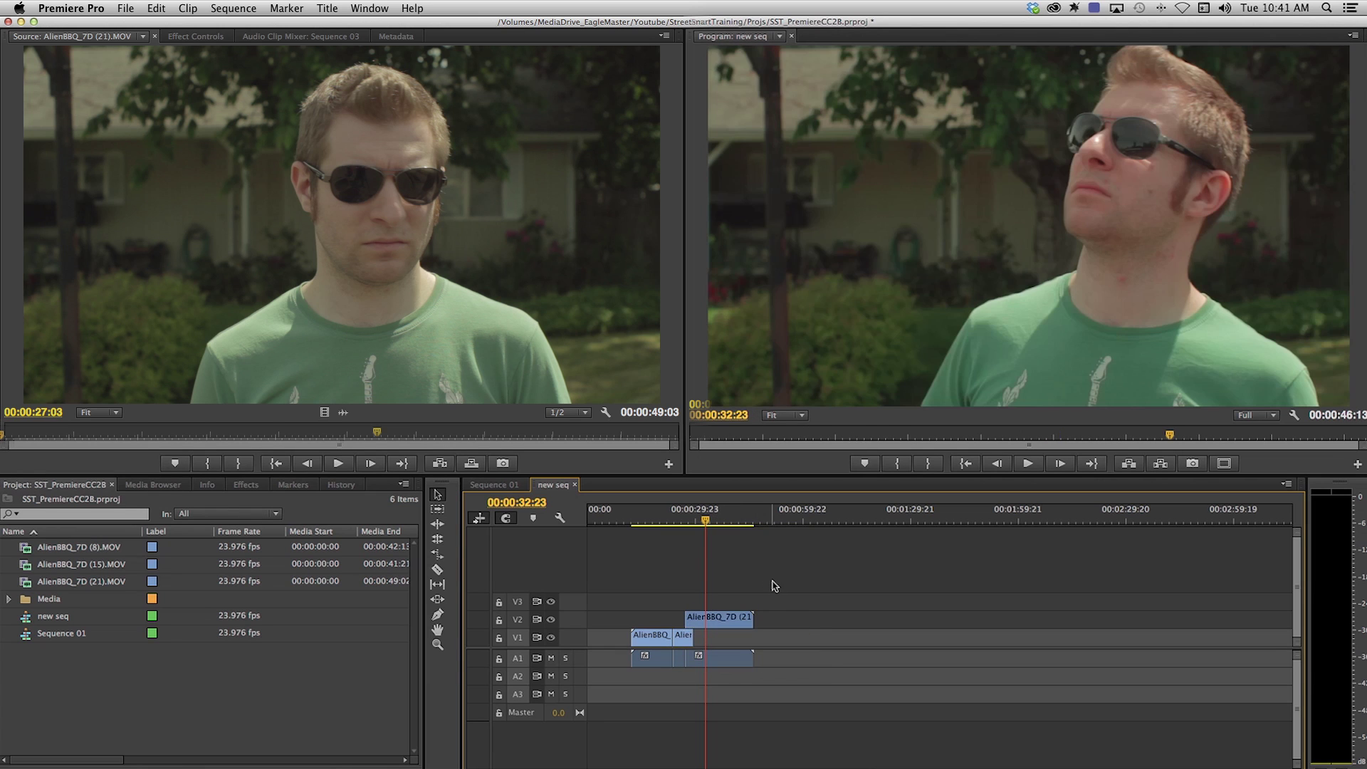
left_click(710, 525)
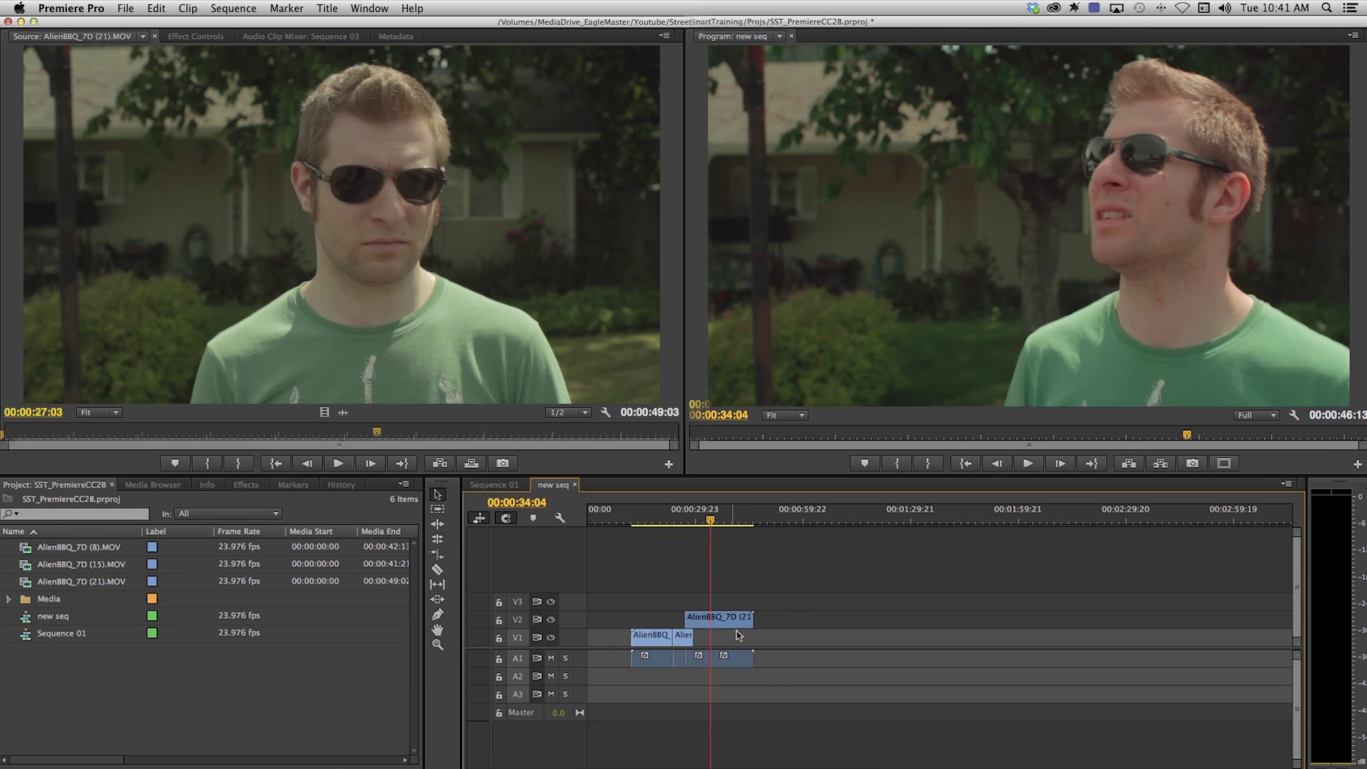
left_click(726, 522)
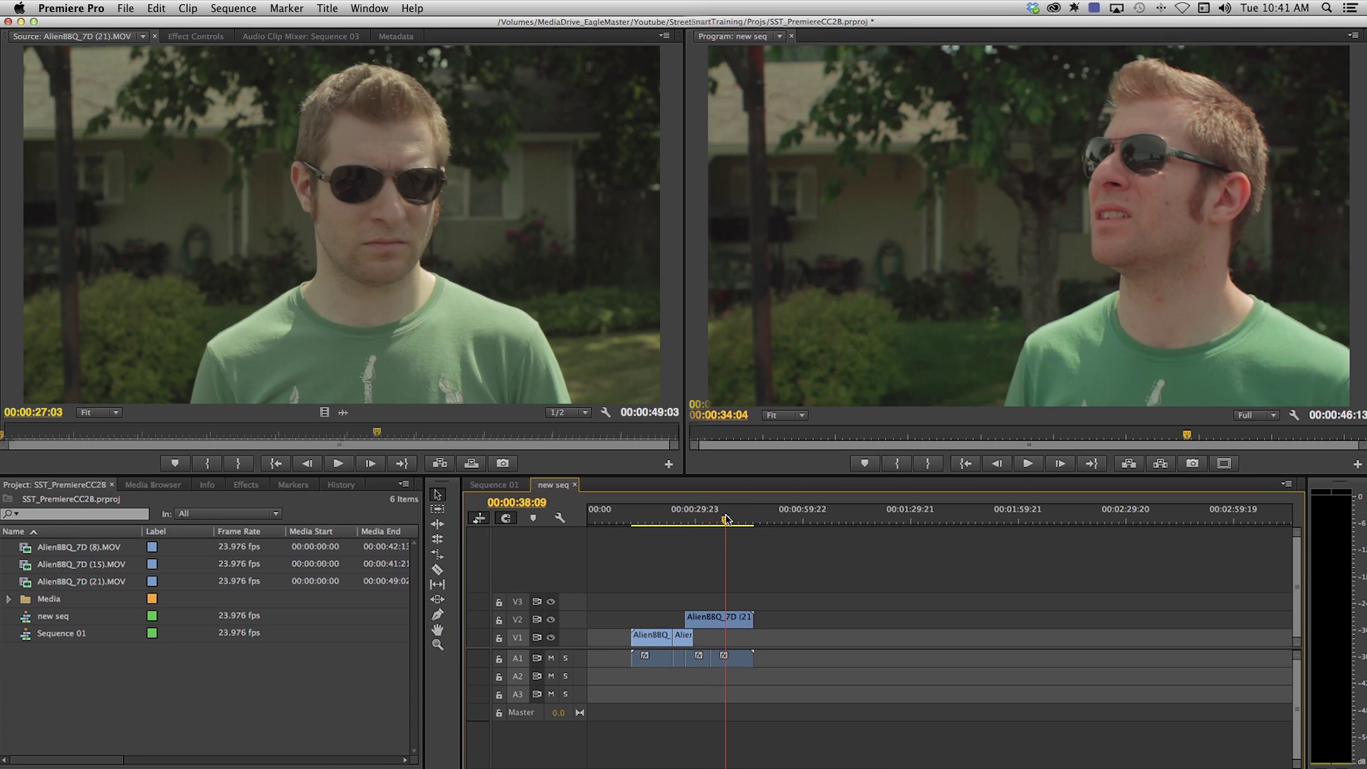
Return to Sequence 01, deselect its clips, and place the playhead at their end.
left_click(523, 485)
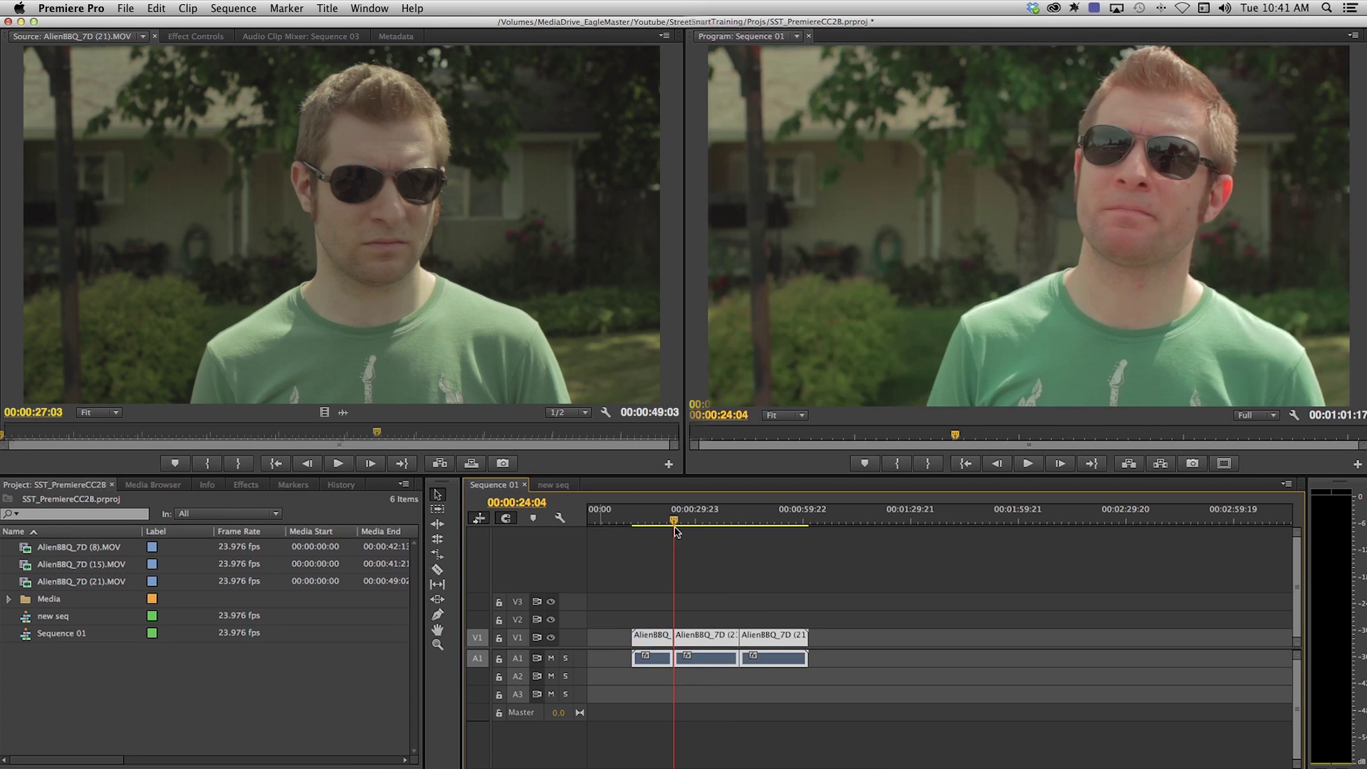
left_click(724, 570)
left_click(798, 521)
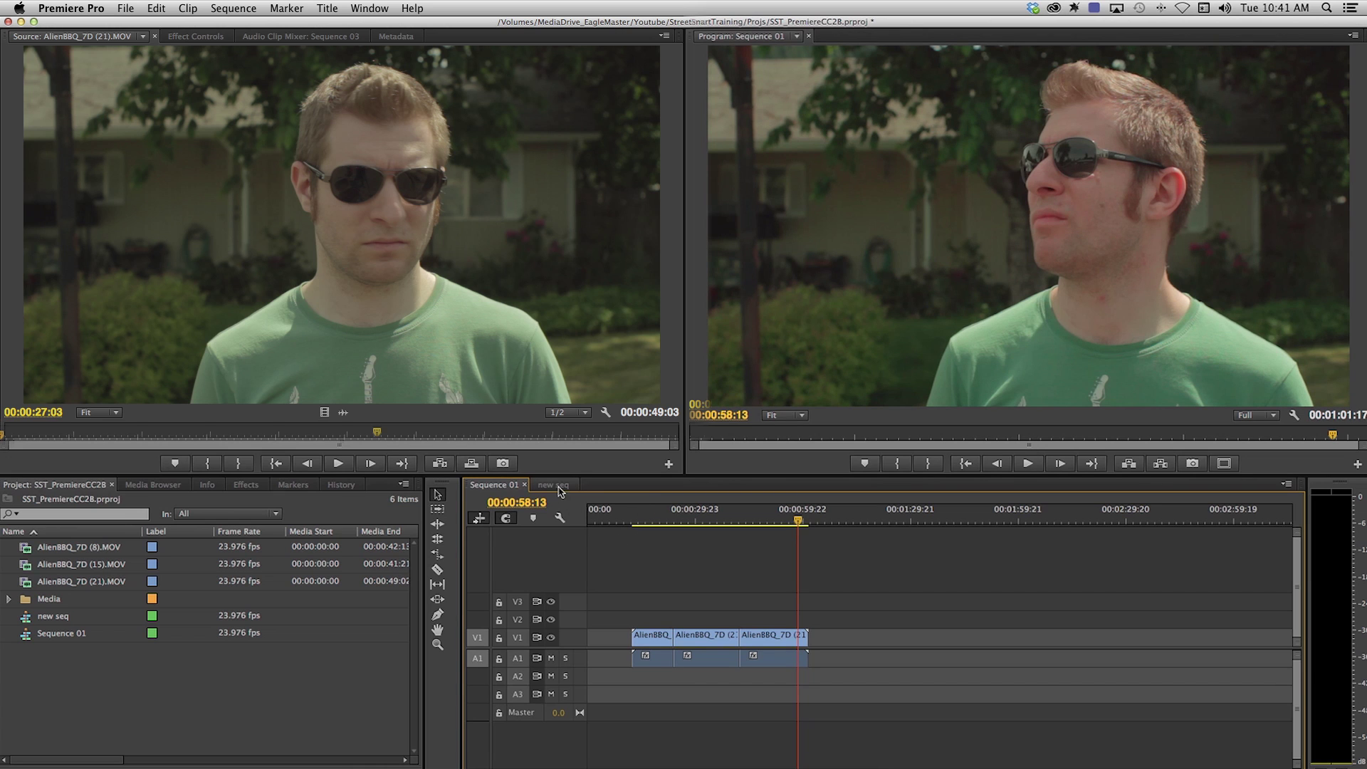
Stack new seq above Sequence 01 and split its clips at 00:00:16:00.
left_click_drag(558, 487, 653, 506)
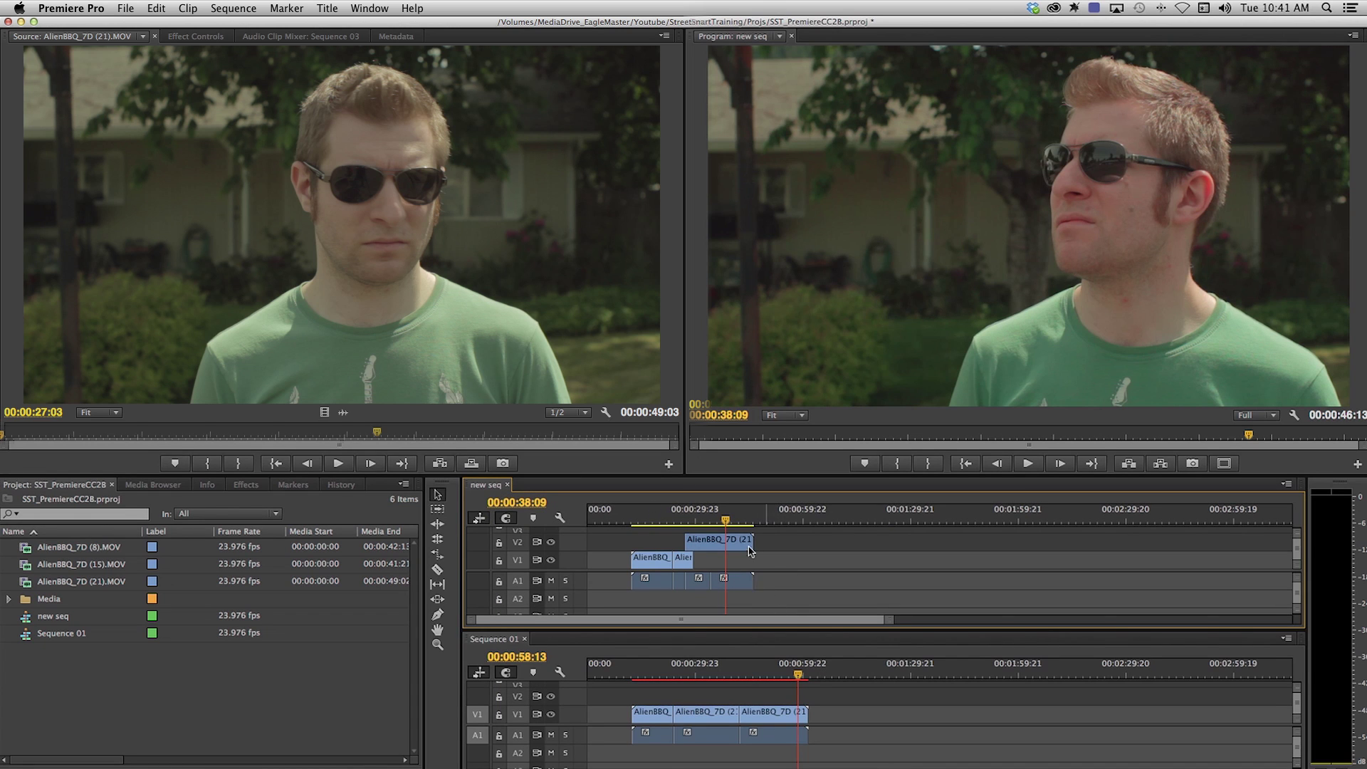
left_click_drag(713, 514, 646, 525)
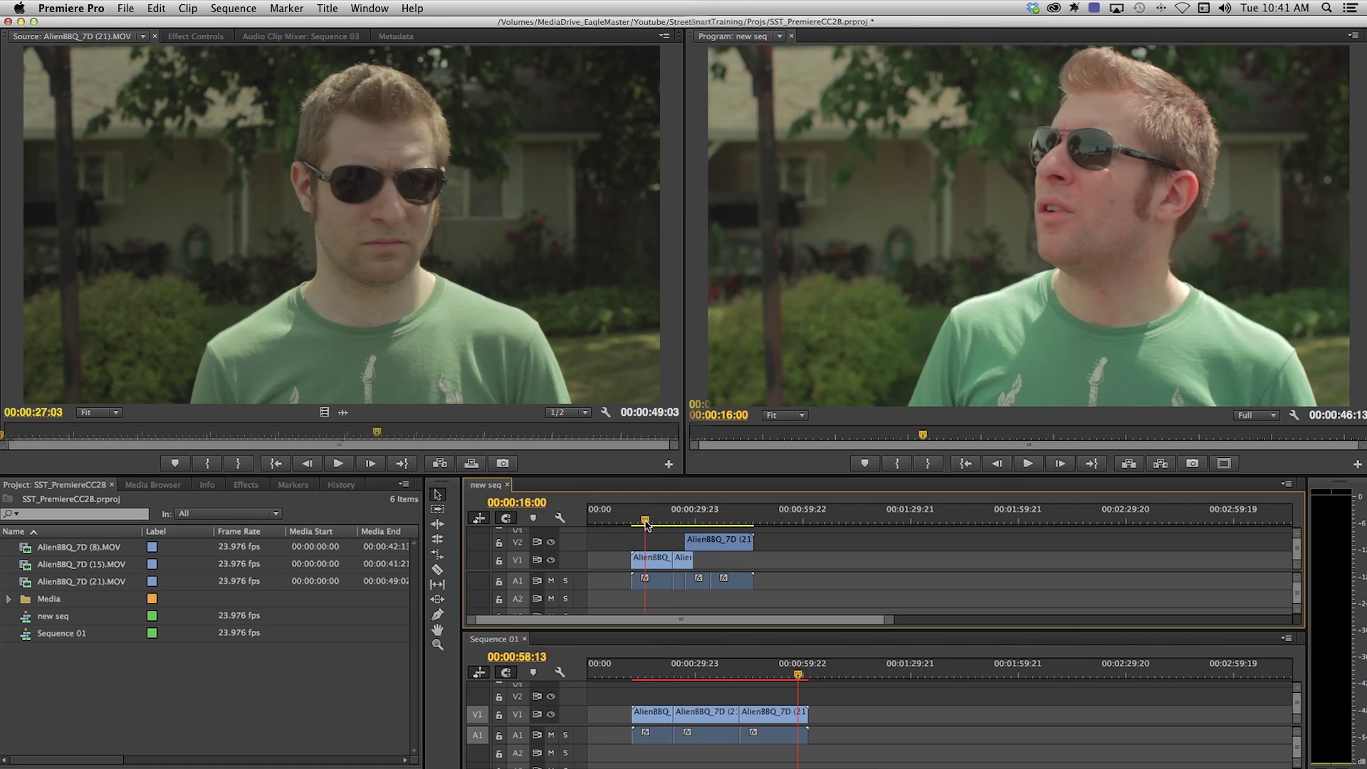
key("super+k")
left_click_drag(646, 525, 670, 525)
Copy the middle clip, then the V2 and third V1 clips, onto the end of Sequence 01.
left_click(656, 563)
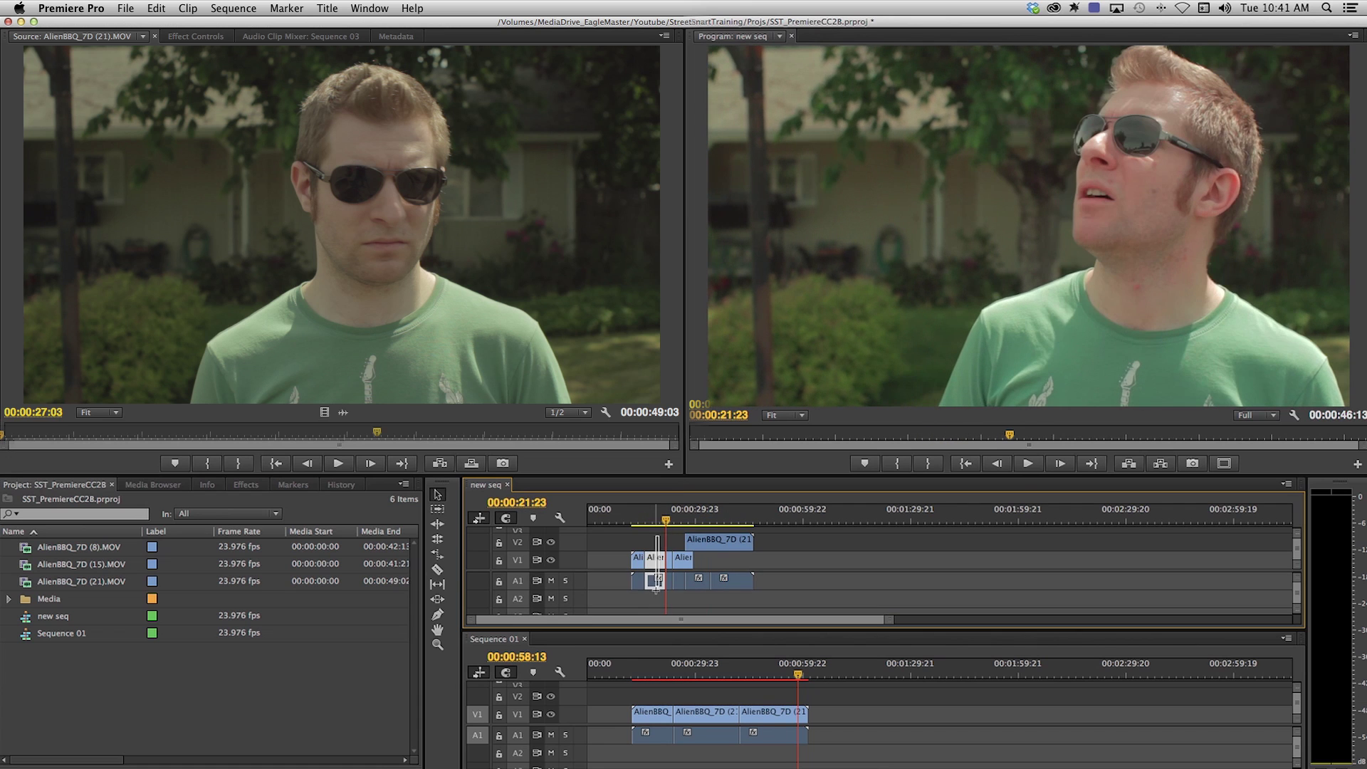
left_click_drag(655, 566, 834, 719)
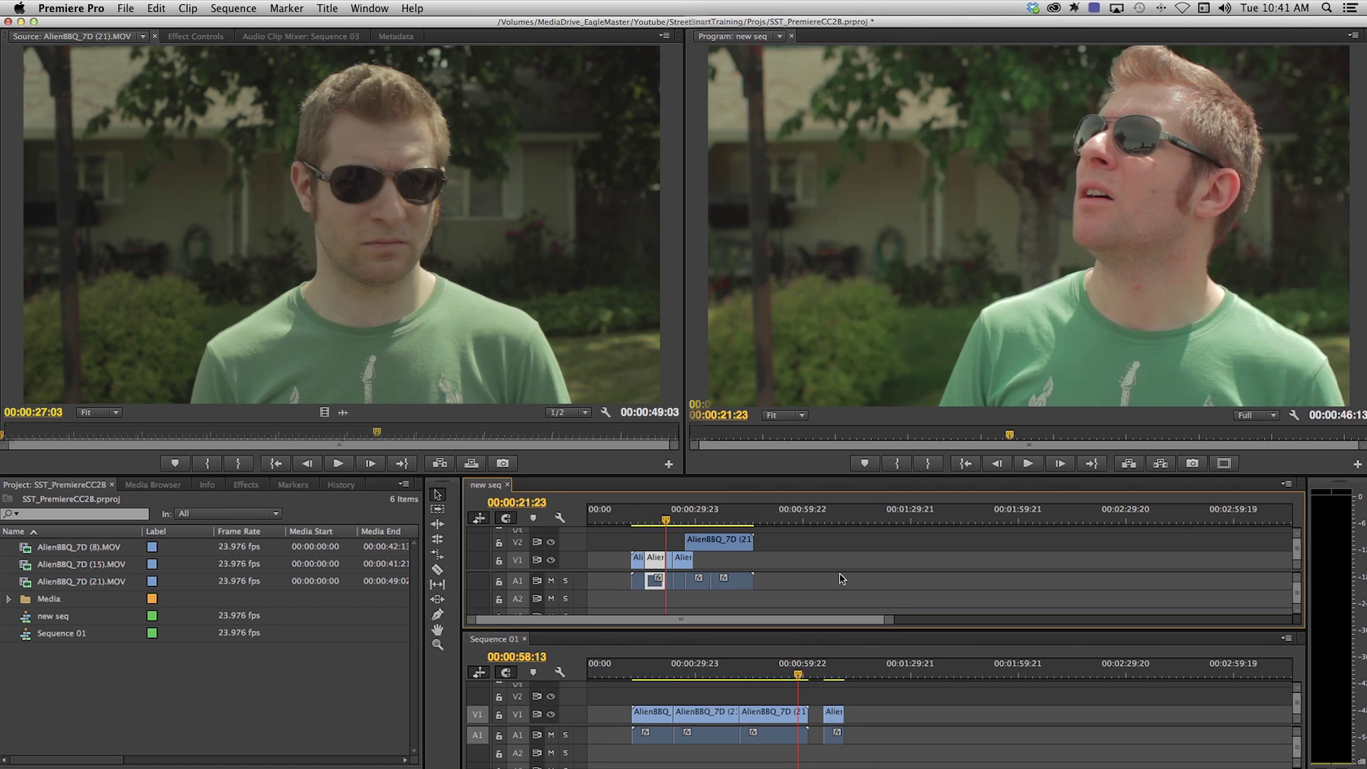
left_click(839, 578)
left_click_drag(689, 515, 851, 525)
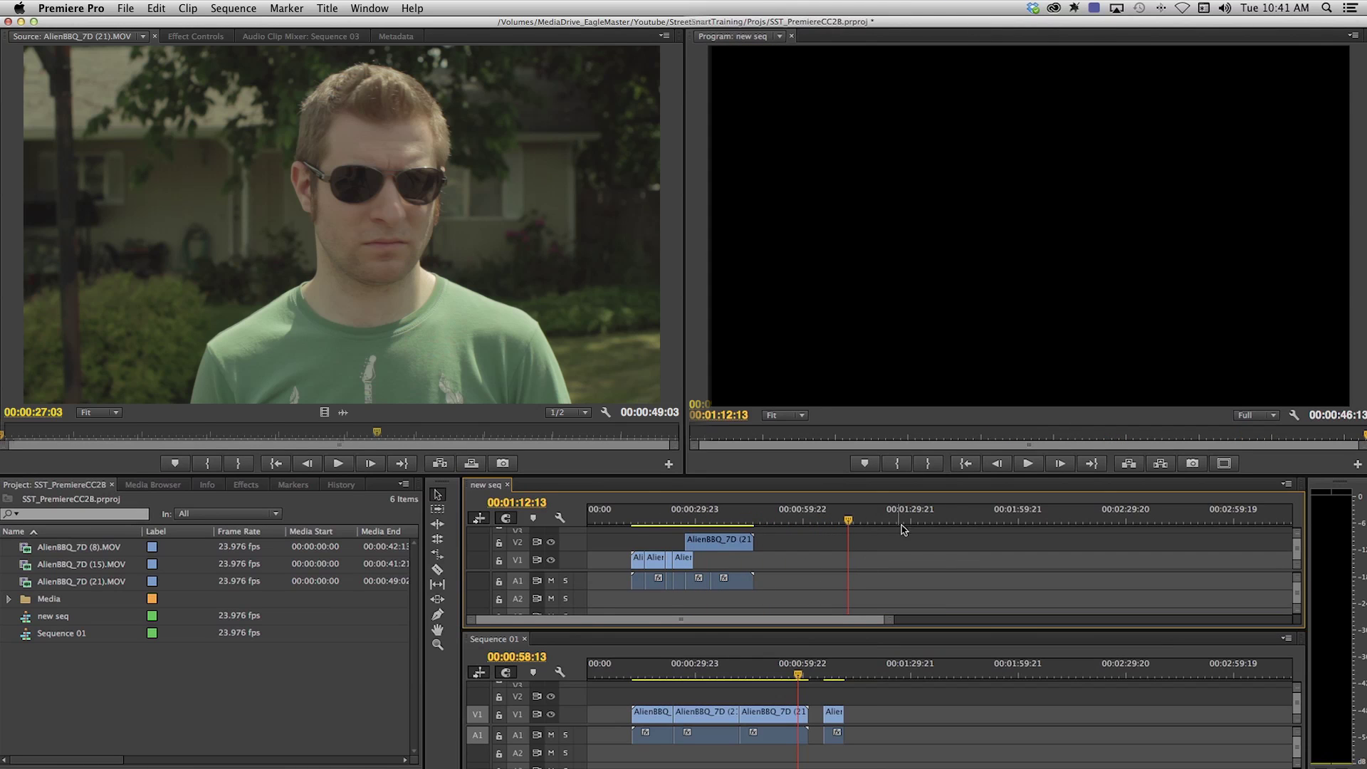
left_click(697, 579)
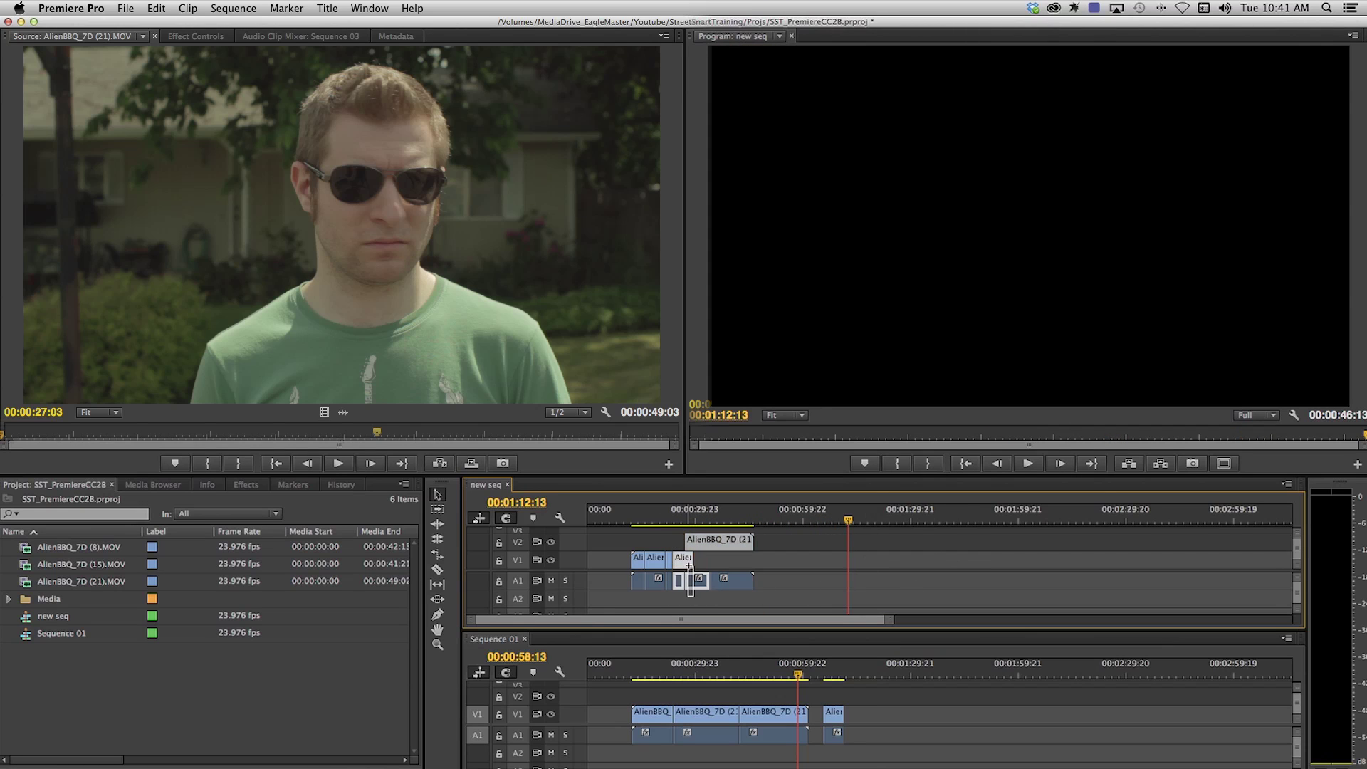
left_click(687, 565, "shift")
left_click_drag(687, 566, 895, 715)
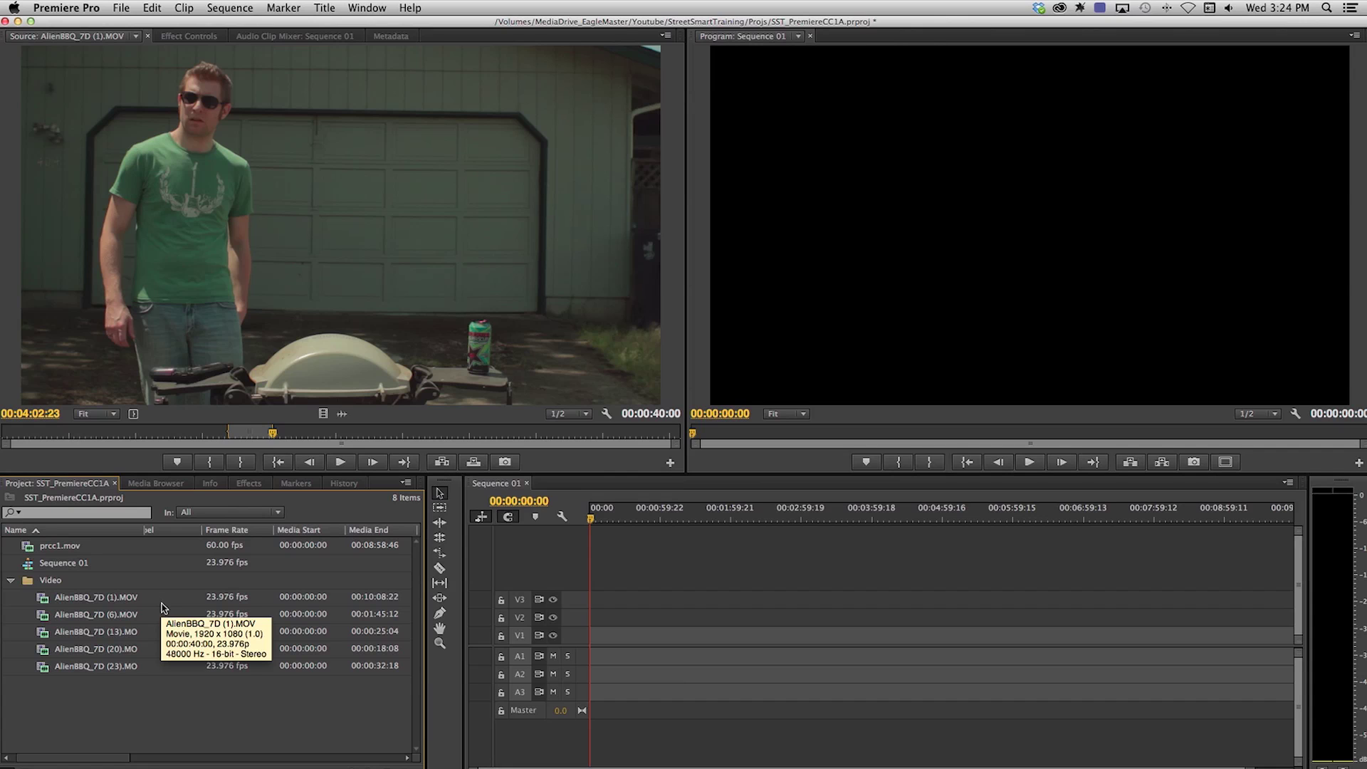
Create a new sequence from AlienBBQ_7D (1).MOV, delete its clip, and confirm its sequence settings.
right_click(80, 602)
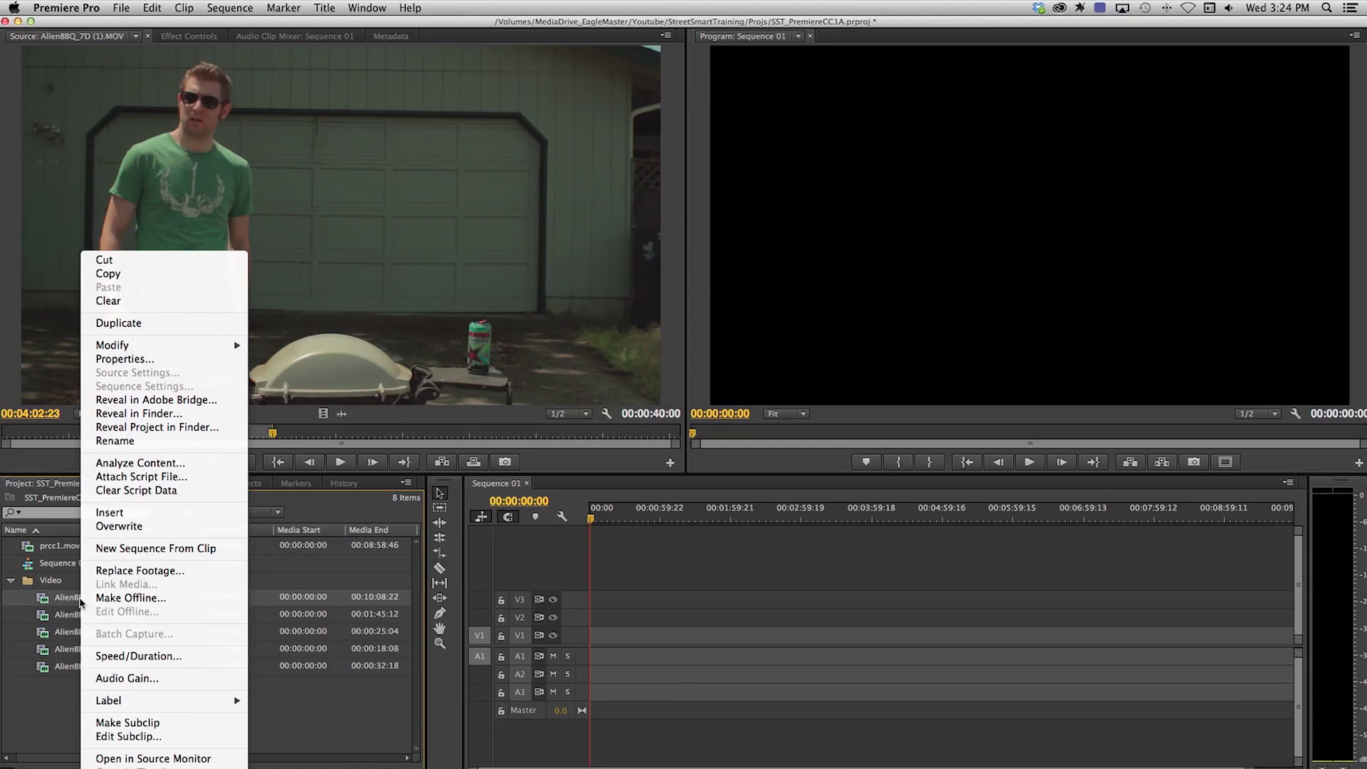
left_click(161, 549)
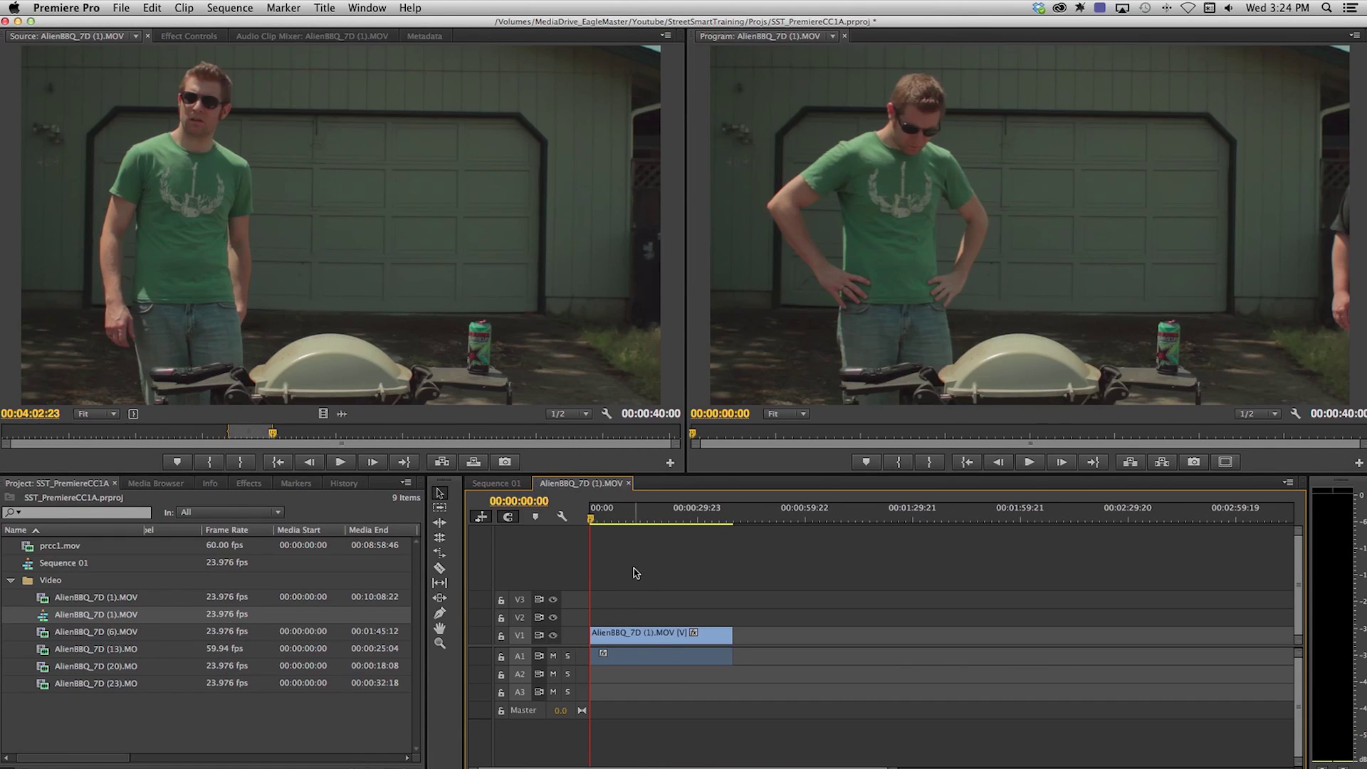
left_click_drag(638, 570, 677, 665)
key("Delete")
key("ctrl+shift+s")
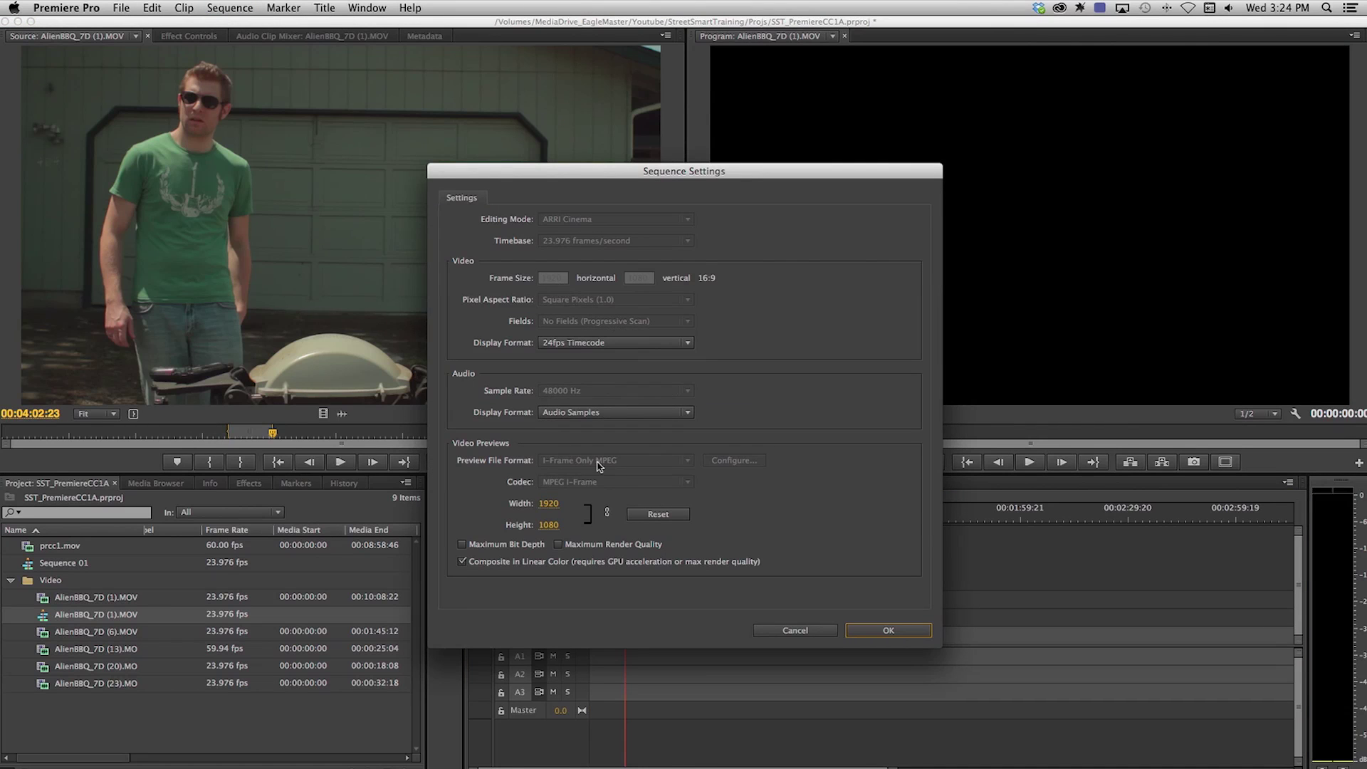
left_click(867, 631)
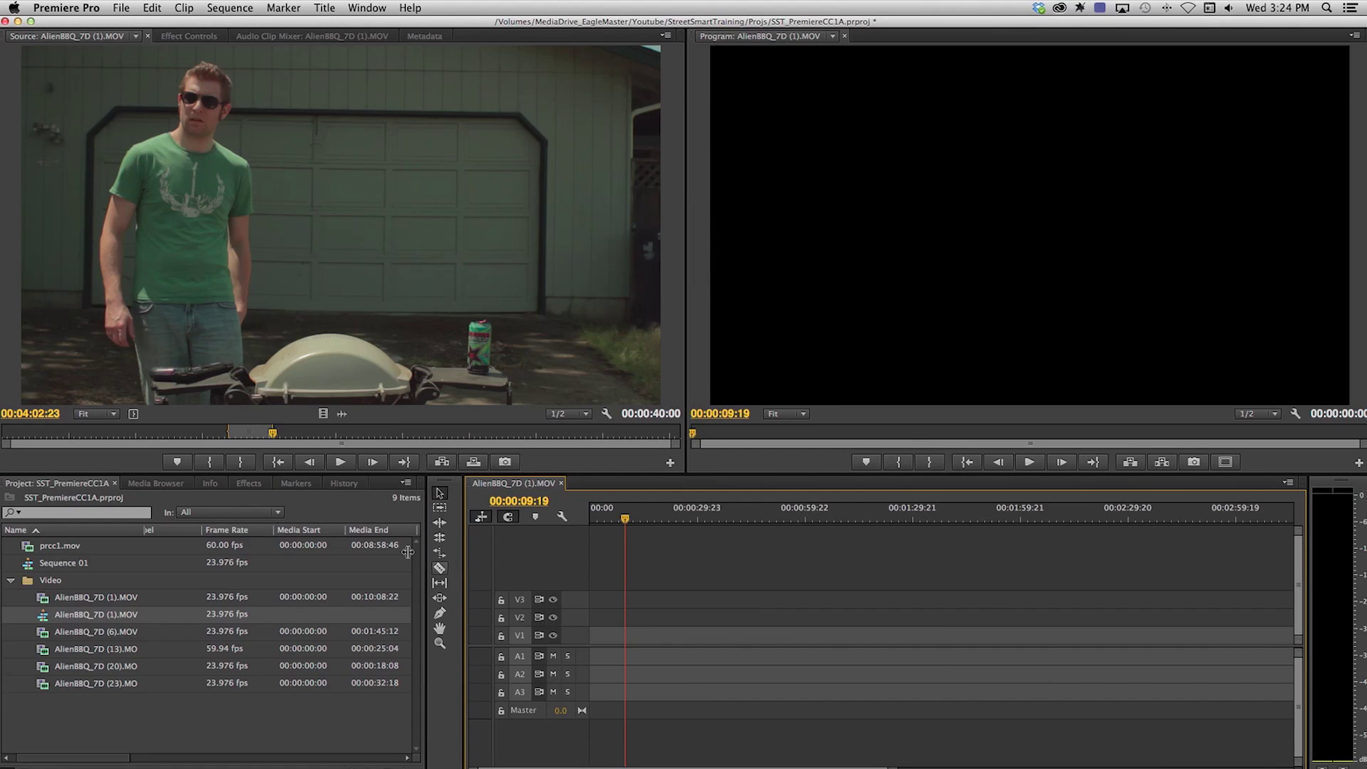
Rename the new empty sequence to 'Edit'.
left_click(11, 598)
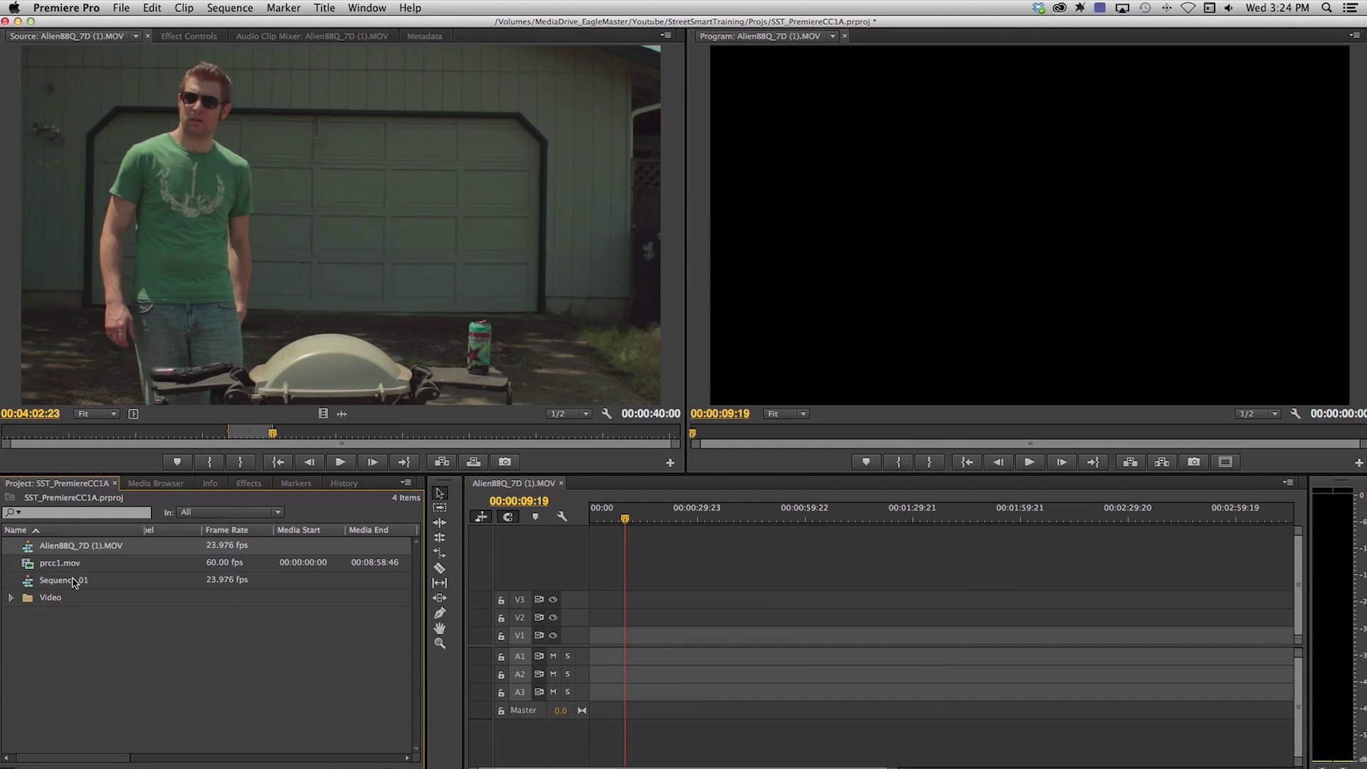
left_click(72, 547)
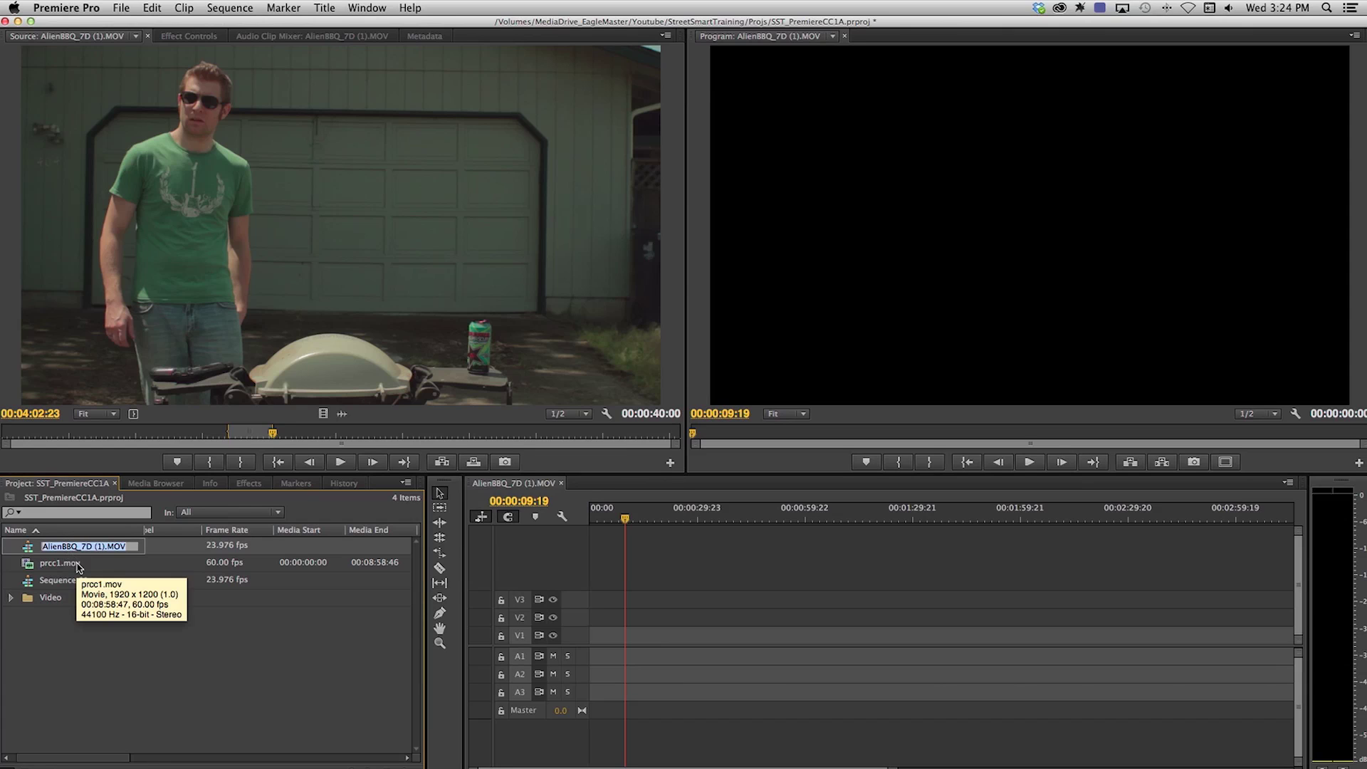
type("Edit")
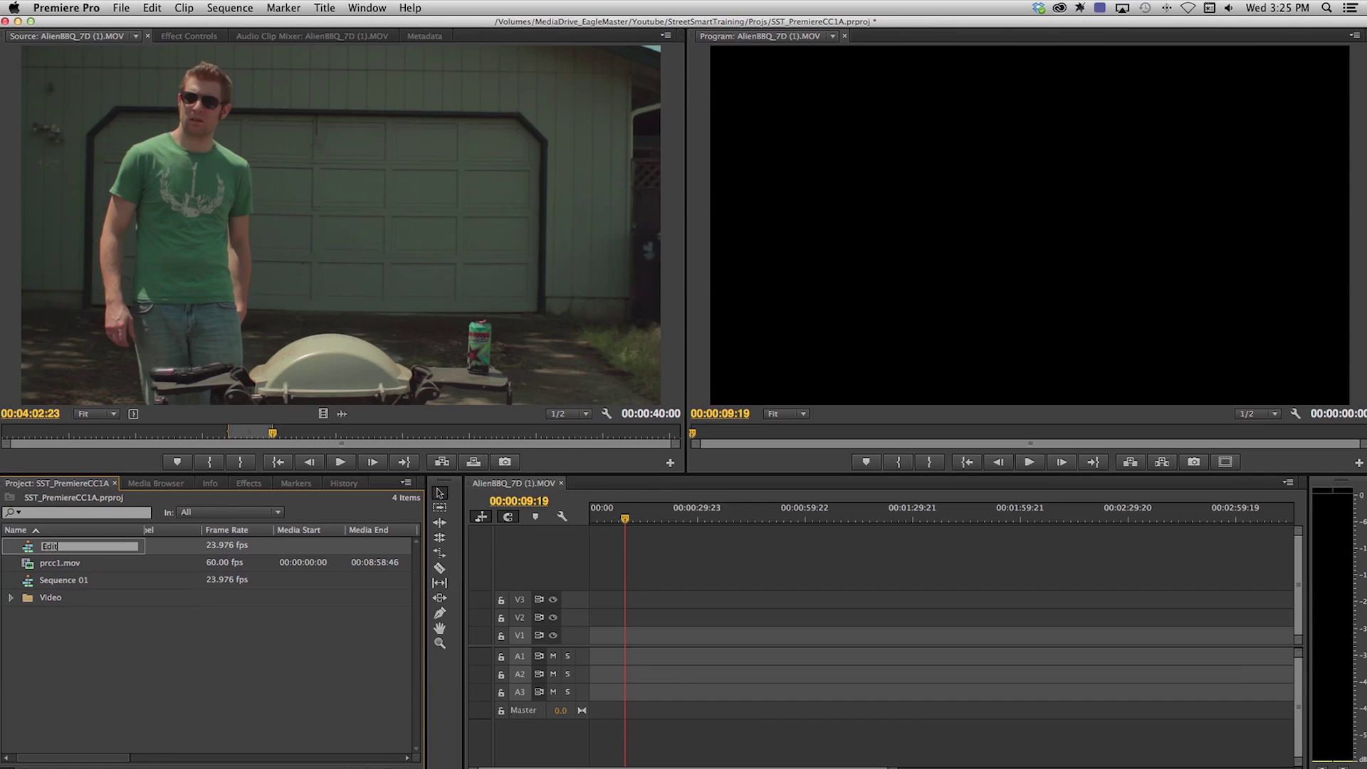
left_click(10, 599)
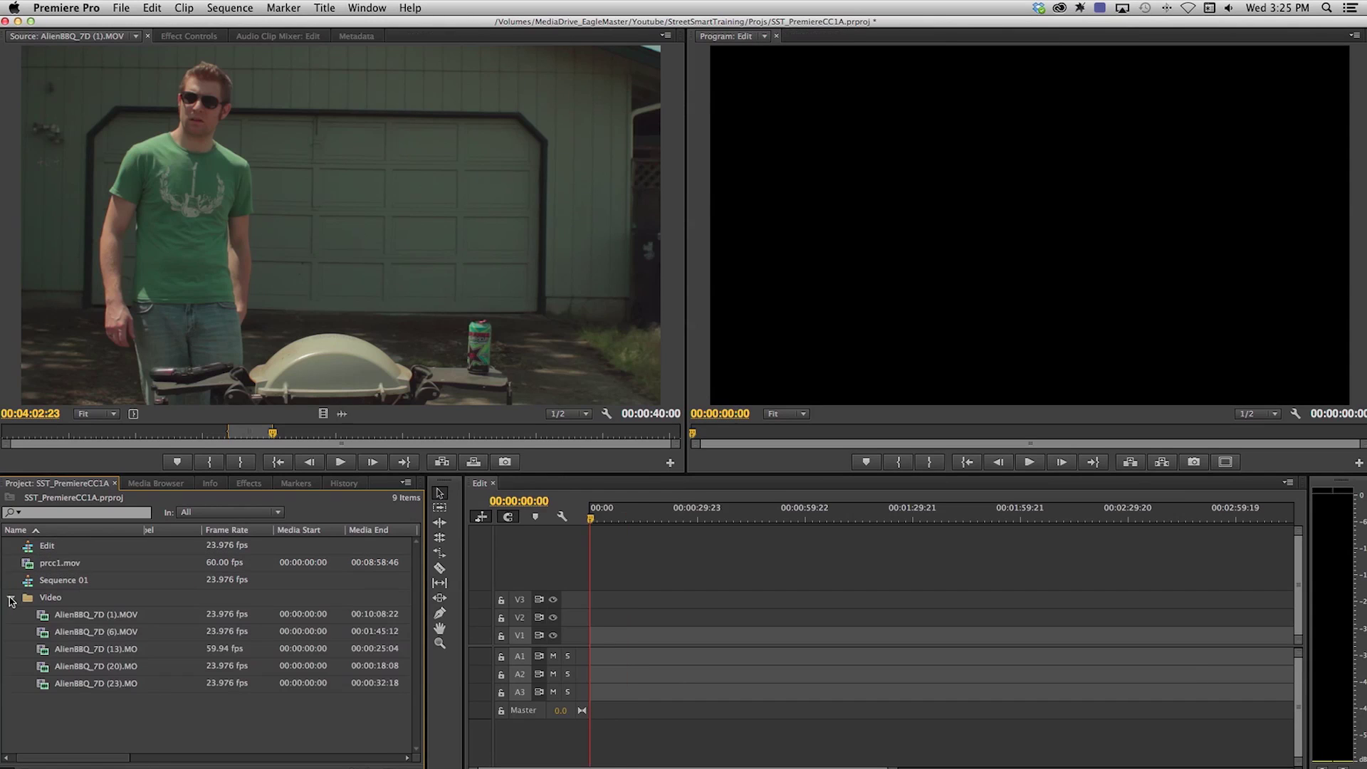
double_click(43, 622)
Place AlienBBQ_7D (1).MOV at the start of V1, then add a marked grill shot from (6).
left_click(201, 437)
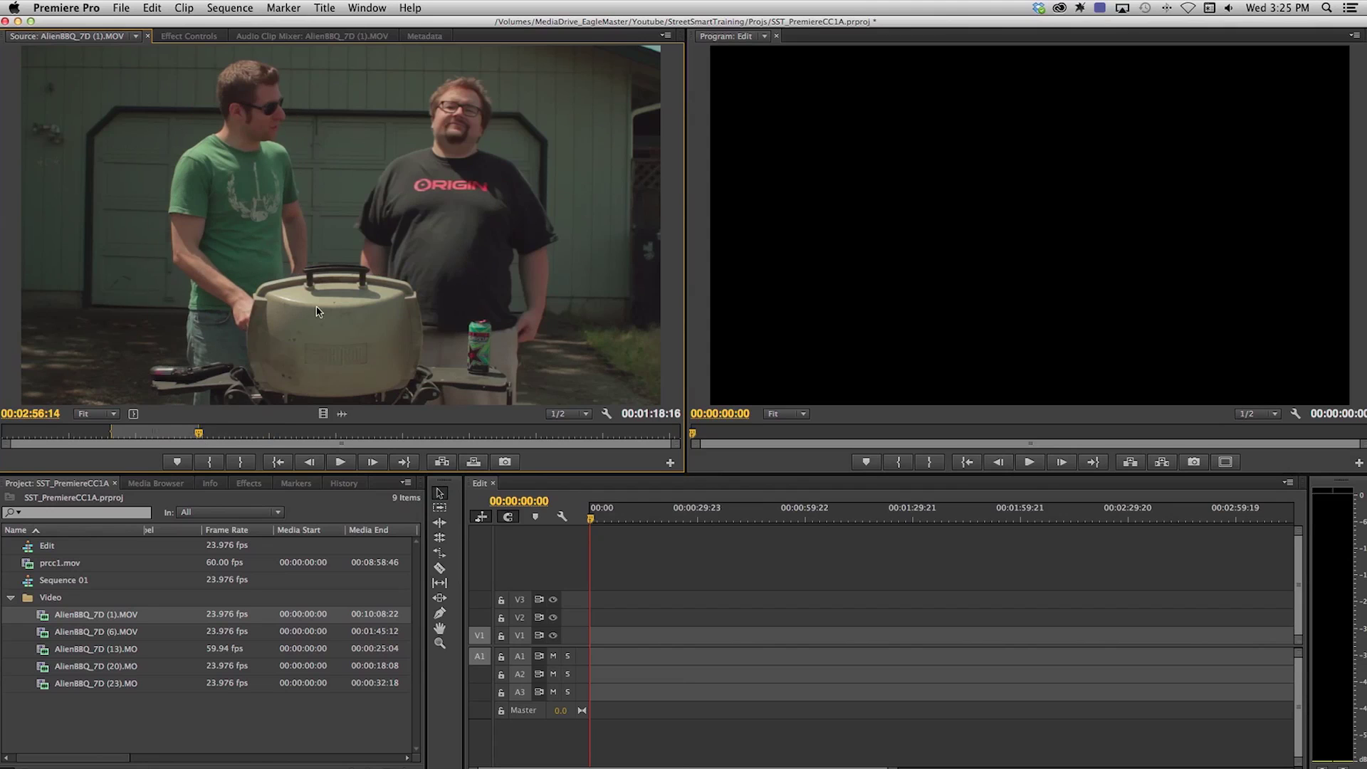
left_click_drag(321, 413, 600, 643)
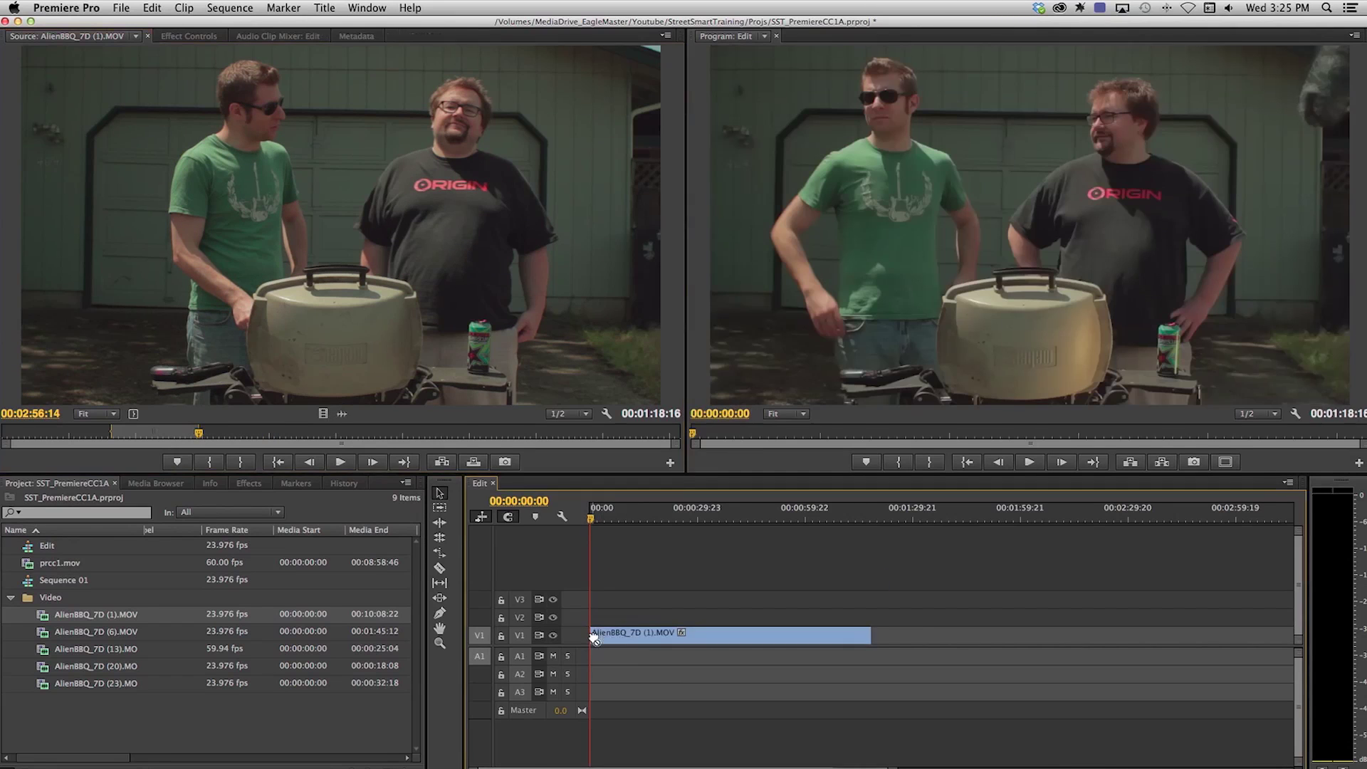
double_click(116, 640)
left_click(292, 432)
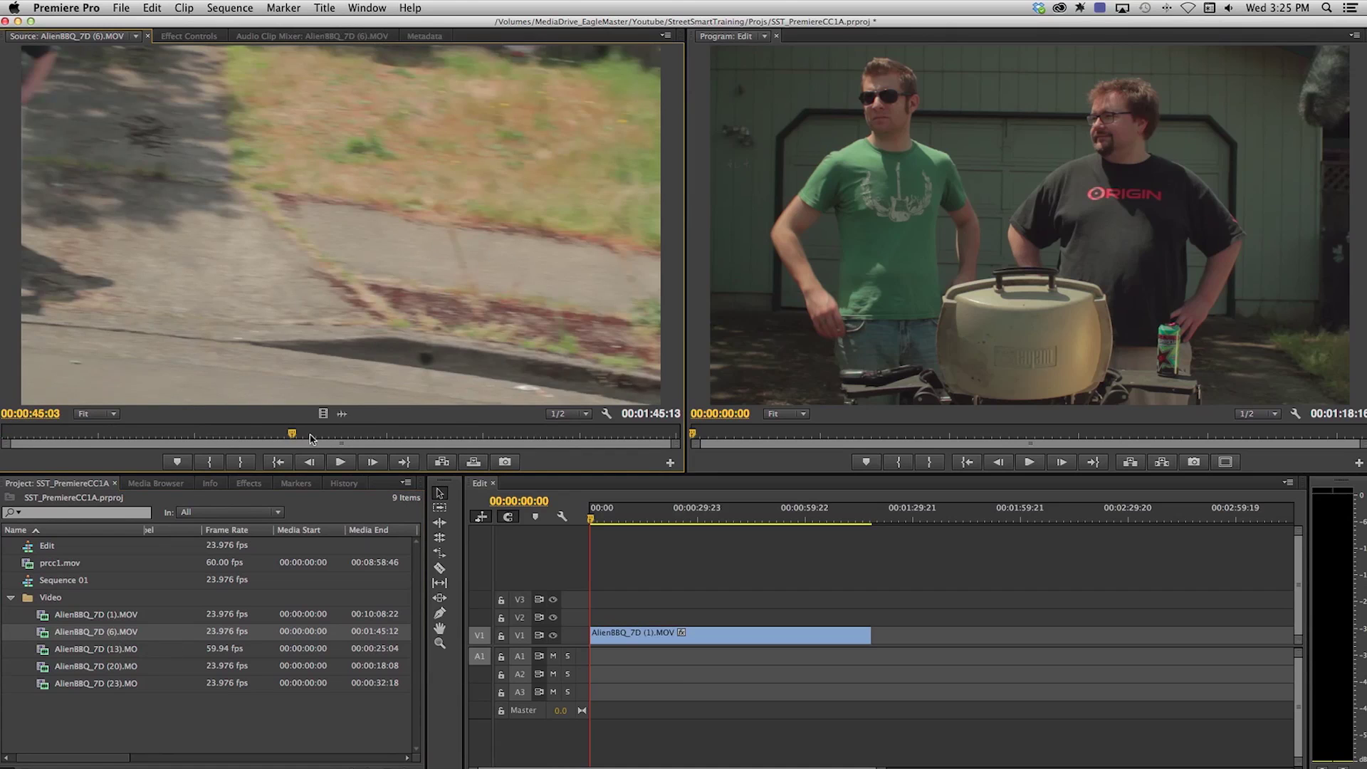
left_click_drag(311, 439, 496, 437)
key("i")
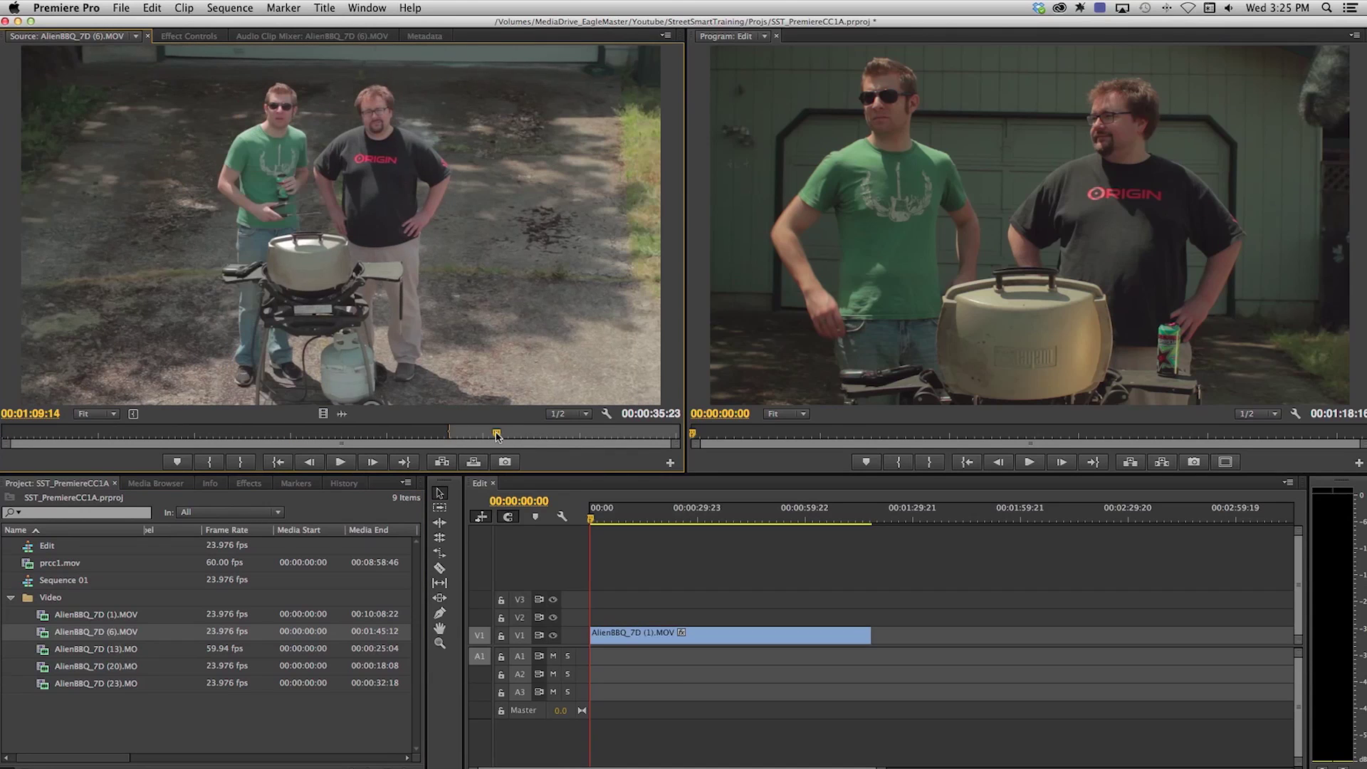
key("o")
left_click_drag(446, 345, 871, 640)
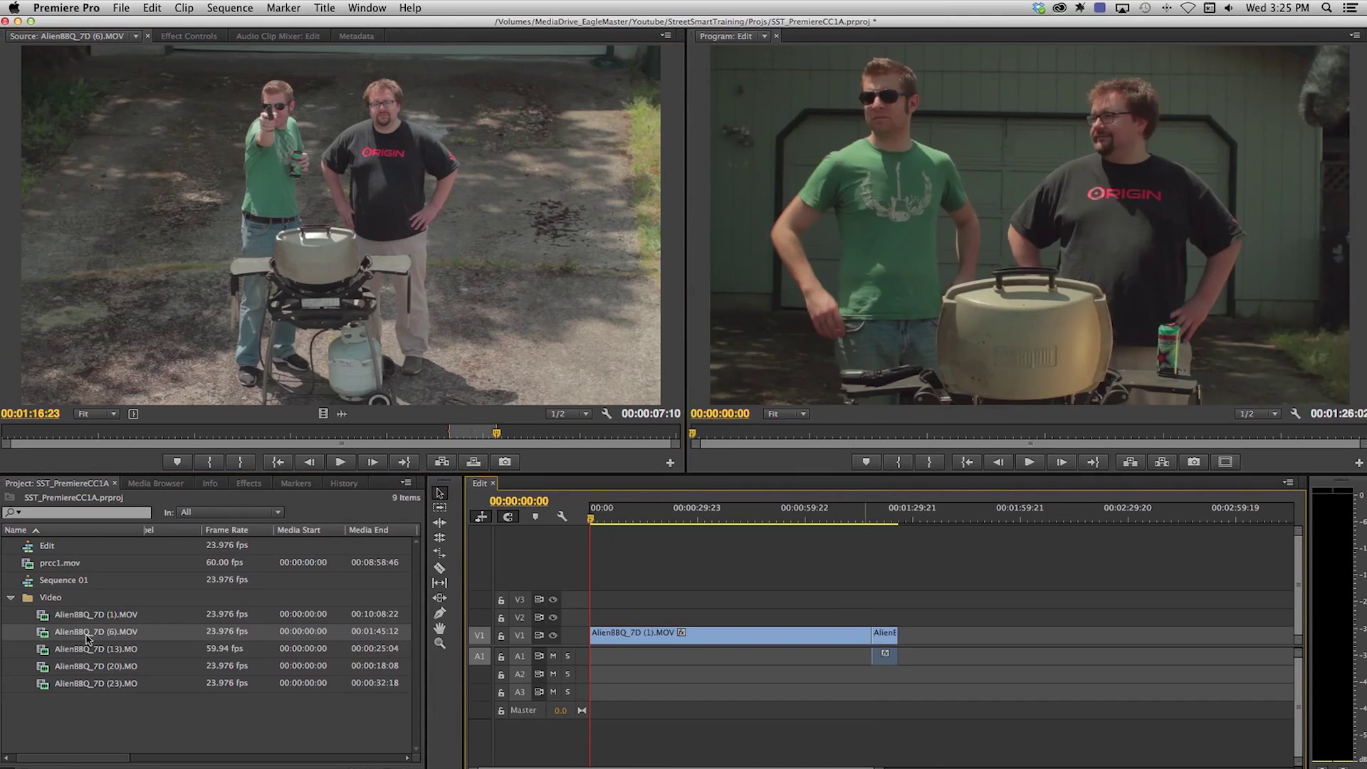
Mark 00:00:14:09–00:00:18:54 in AlienBBQ_7D (13).MOV and add it to the end of V1.
double_click(42, 651)
left_click(386, 433)
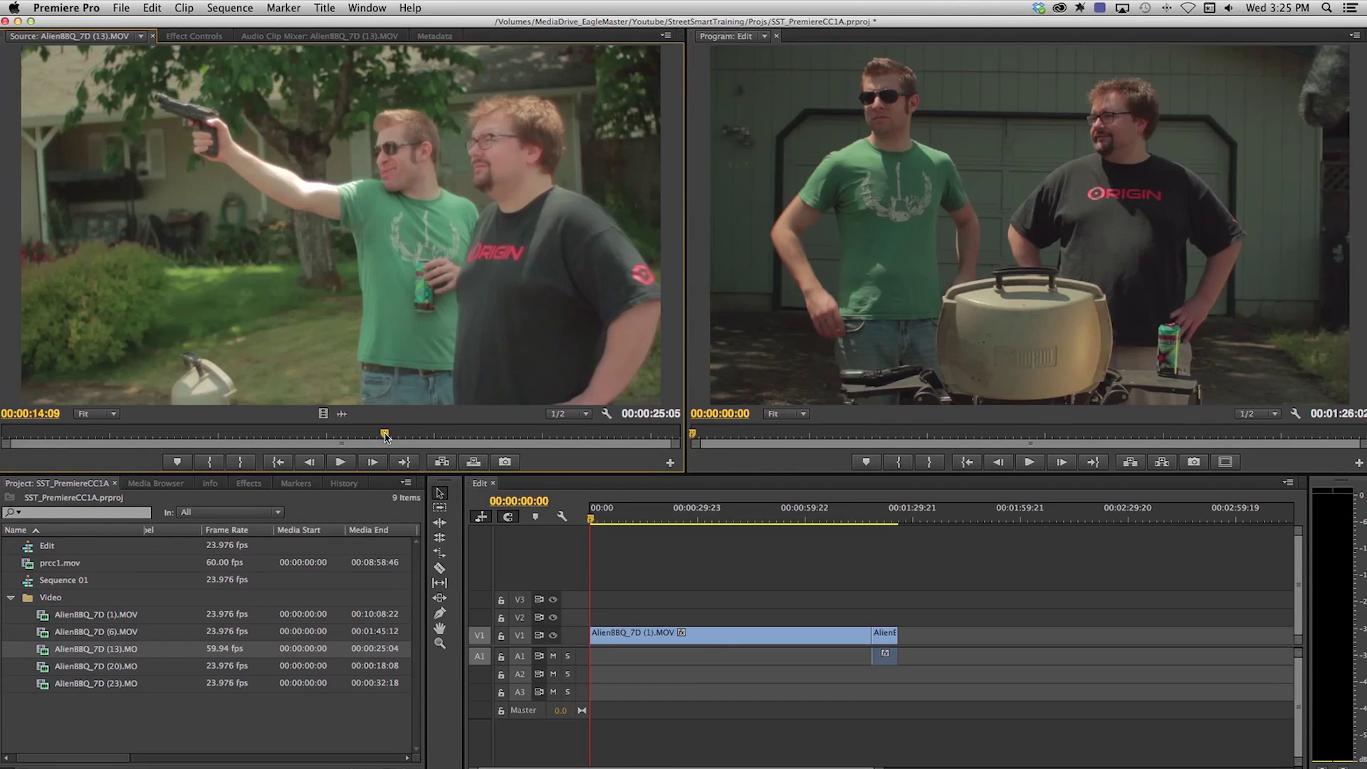
key("i")
left_click(512, 434)
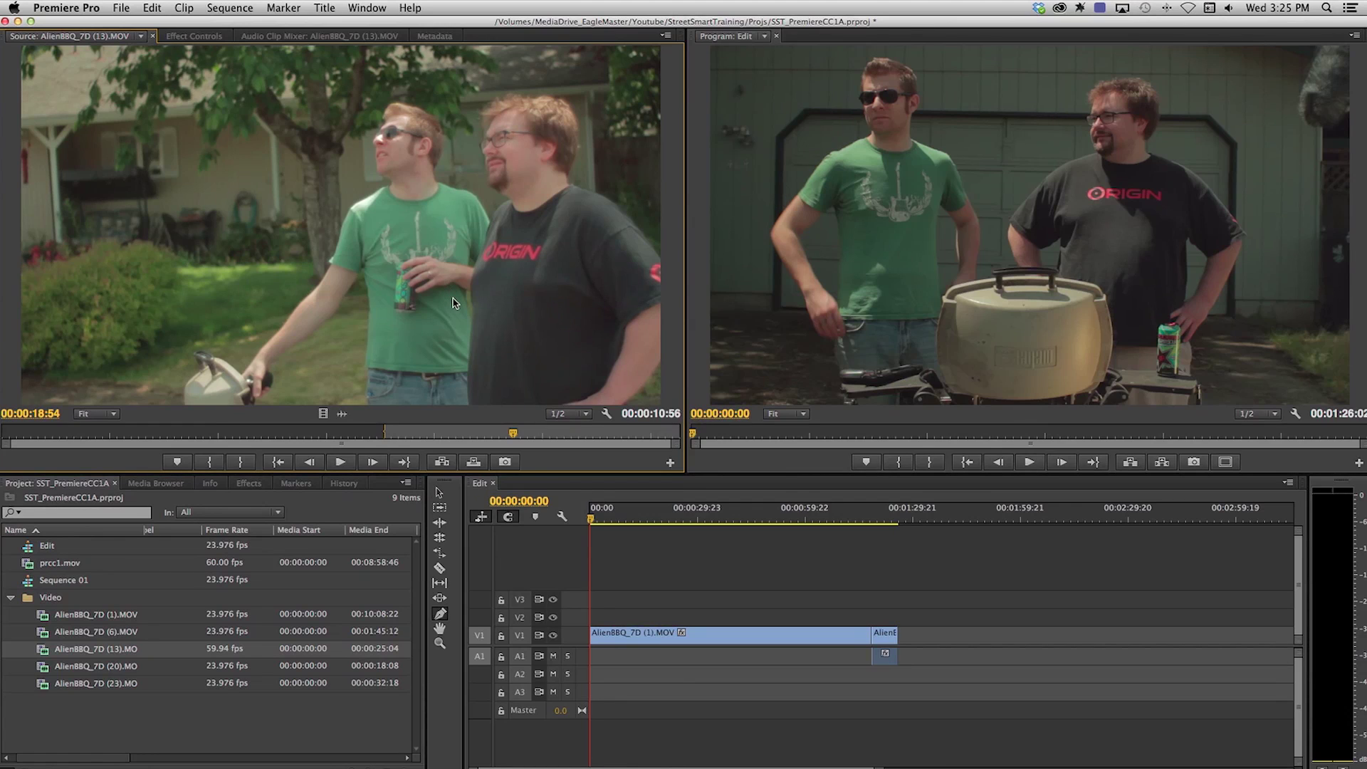
key("o")
left_click_drag(401, 294, 906, 636)
Move the last two clips about 11 seconds earlier on the timeline.
left_click(906, 636)
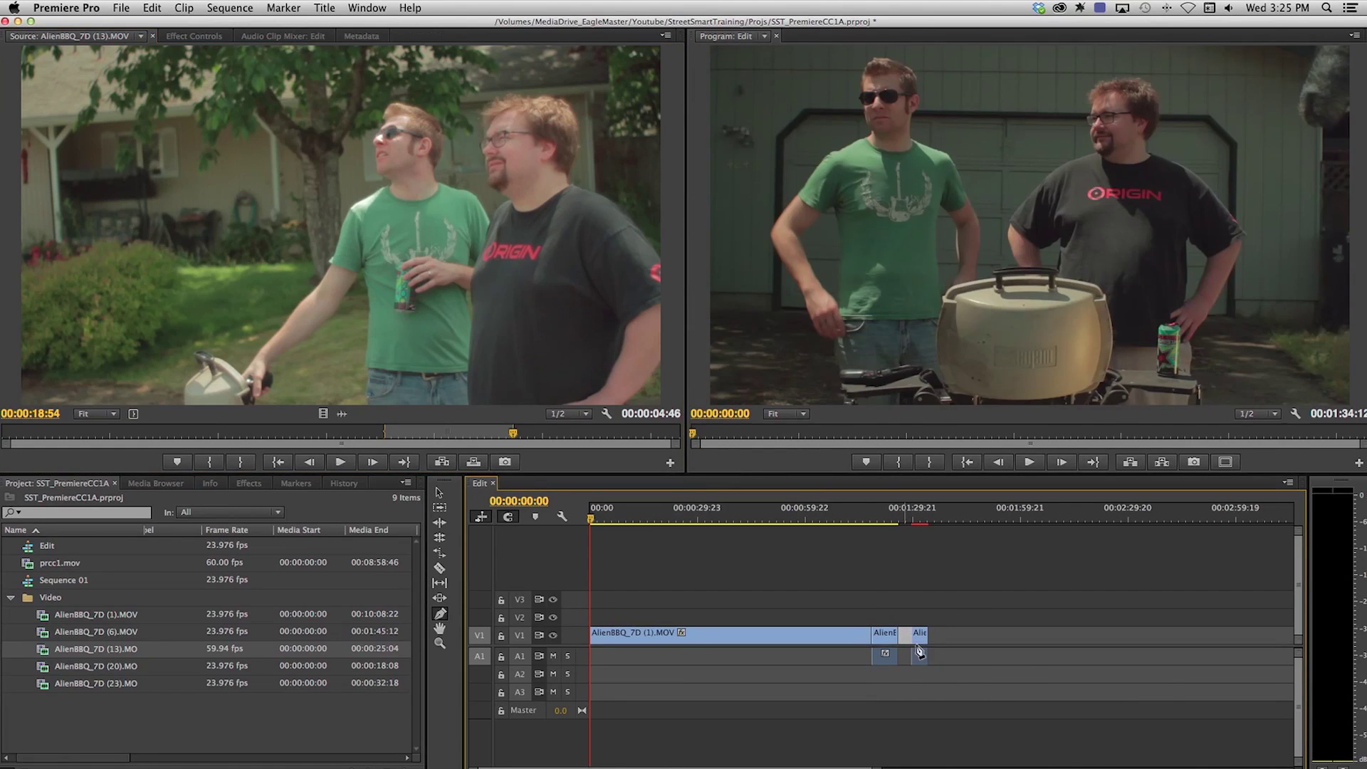
key("v")
scroll(926, 626, "up", 2)
left_click_drag(995, 684, 874, 607)
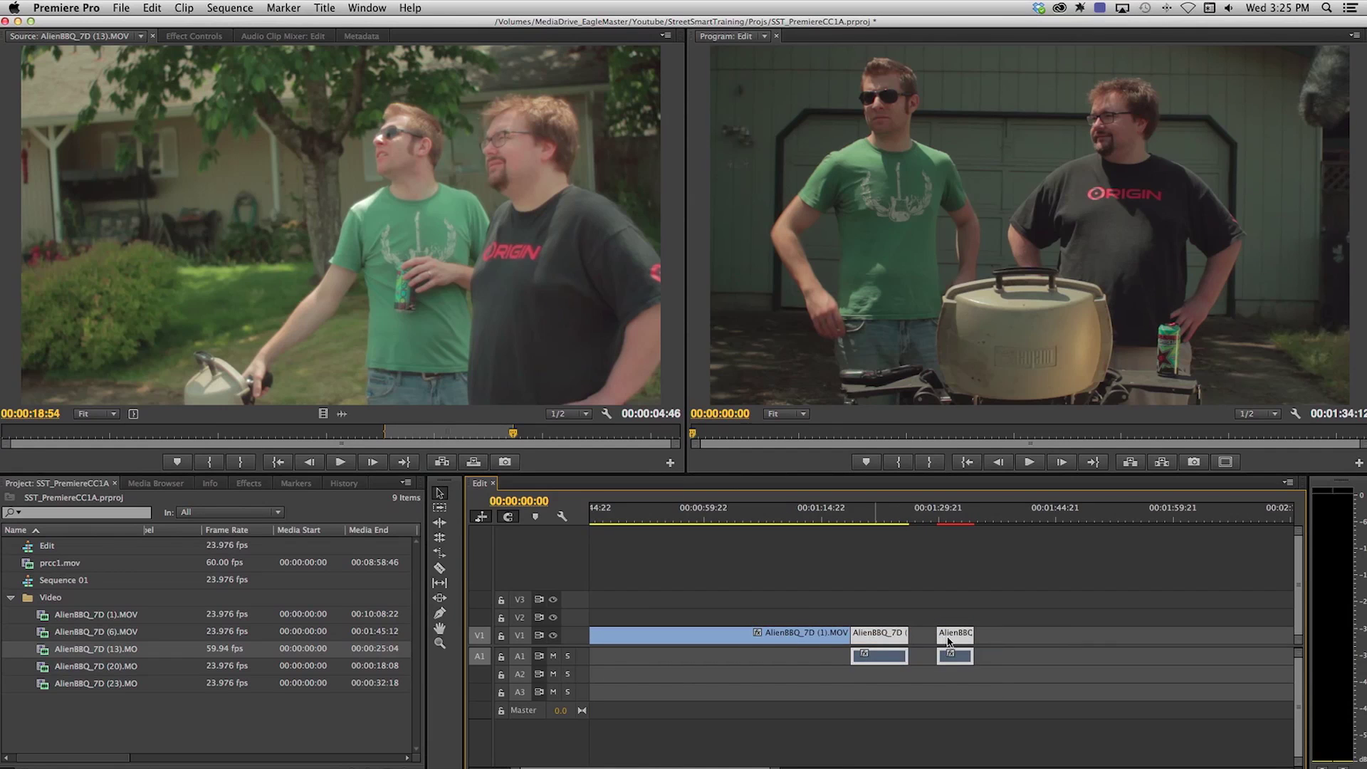
left_click_drag(955, 641, 885, 645)
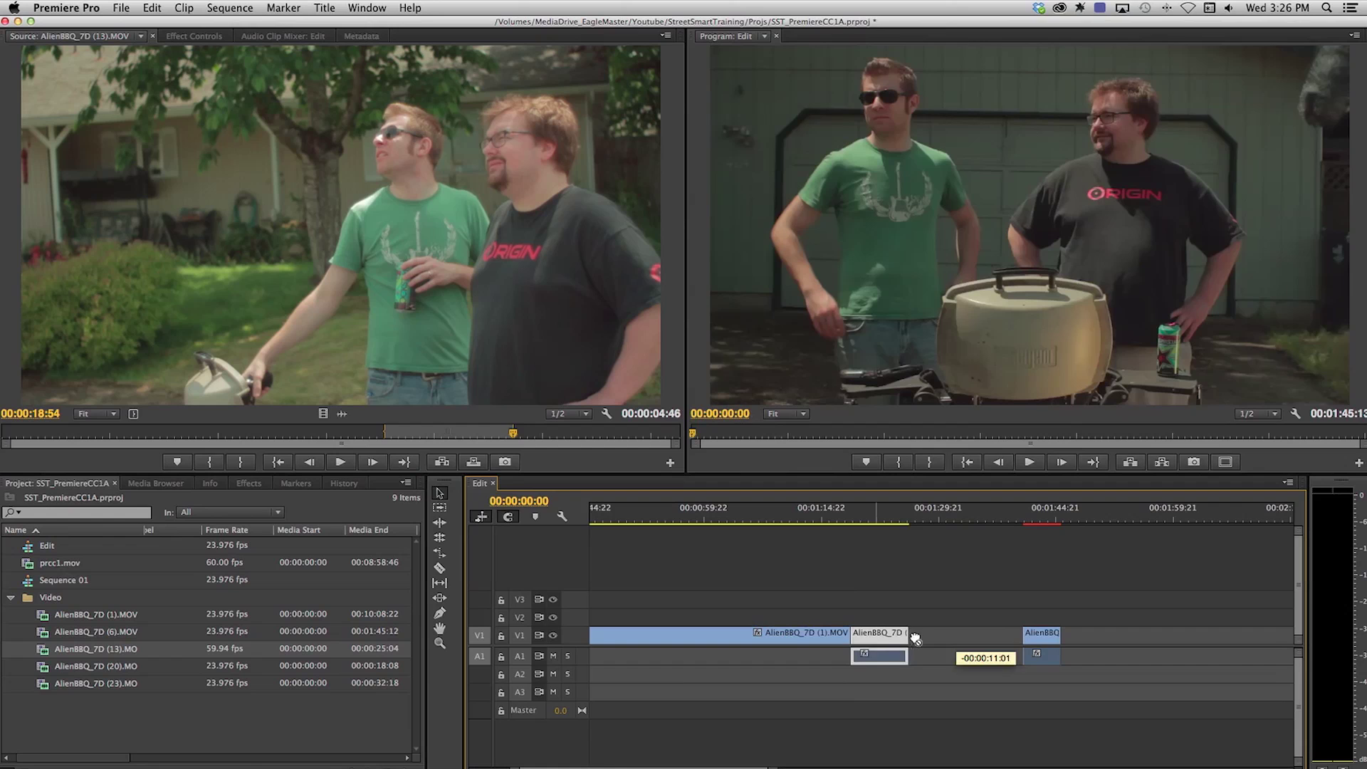
Delete the empty gap on V1 so the last clip shifts left.
left_click(970, 648)
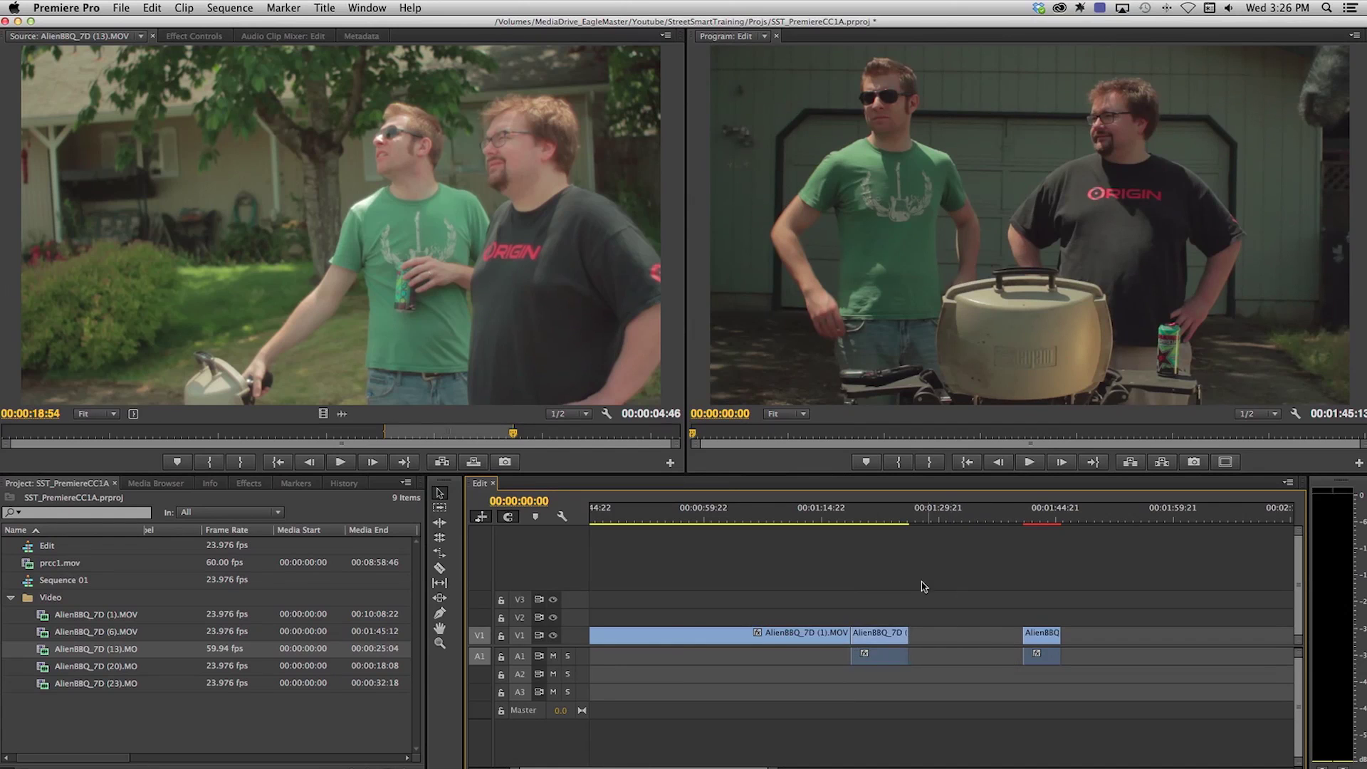
left_click(944, 639)
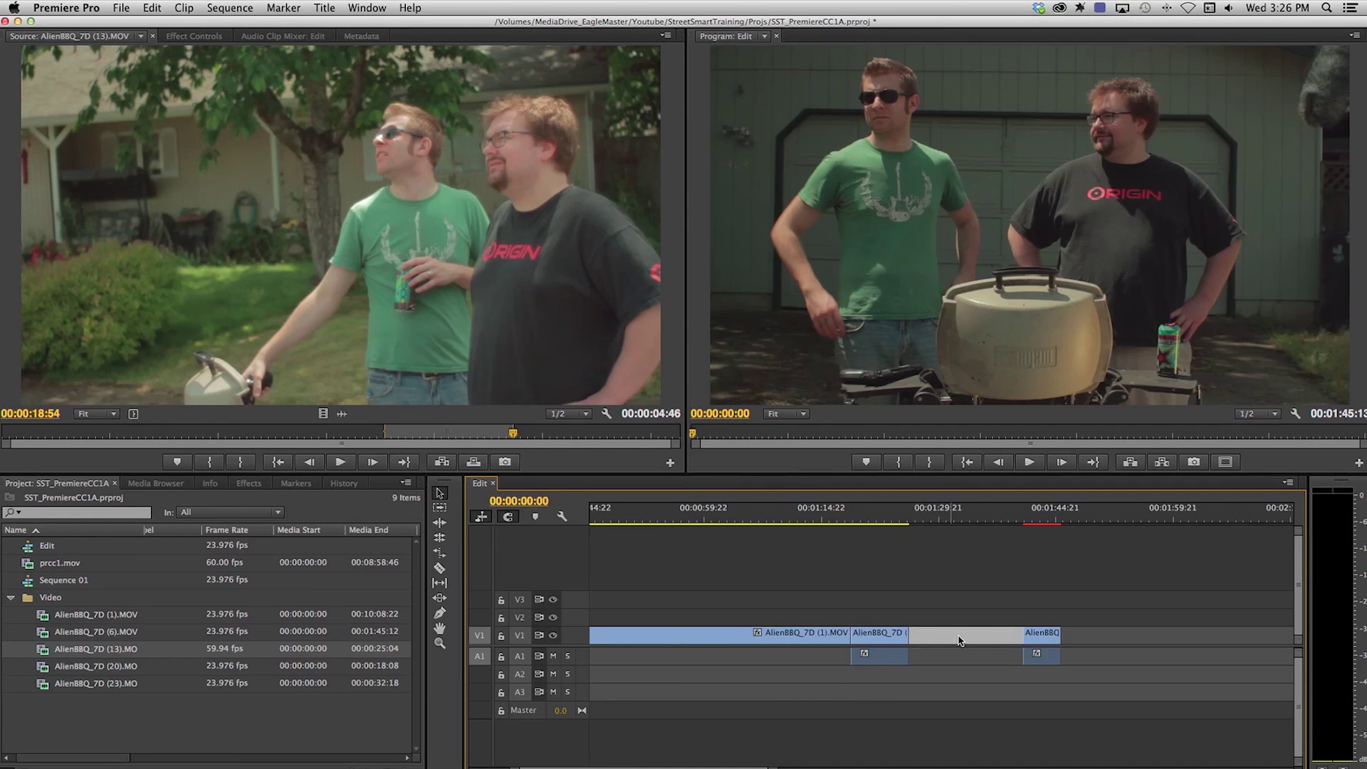
key("Delete")
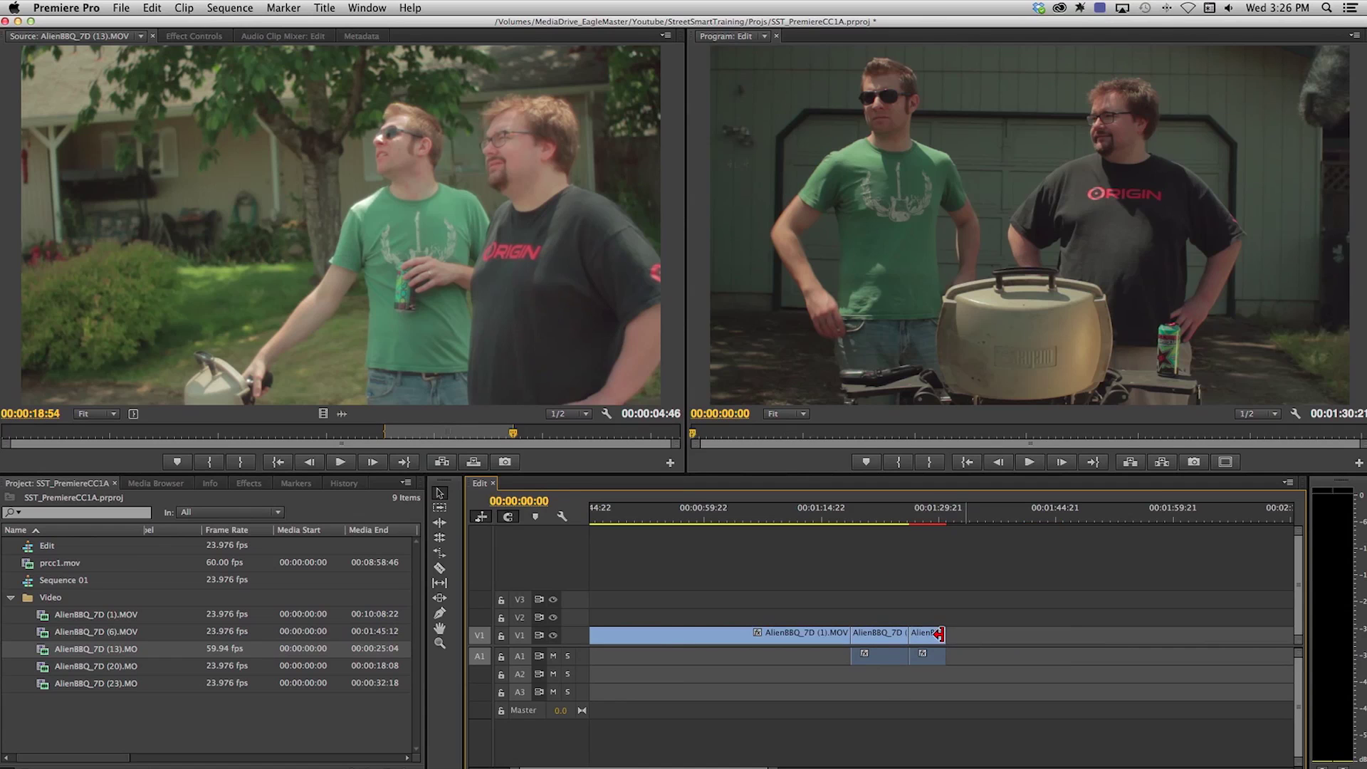
left_click(893, 612)
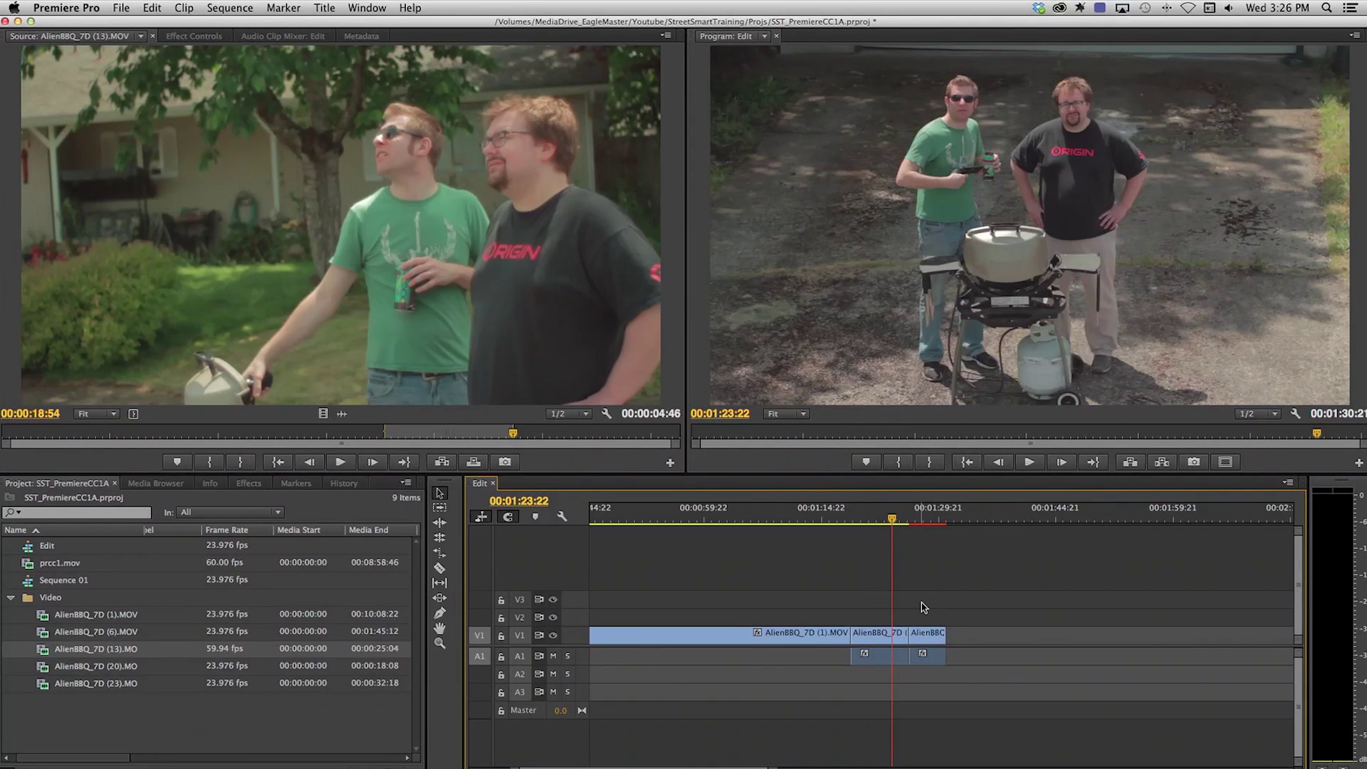
left_click(803, 519)
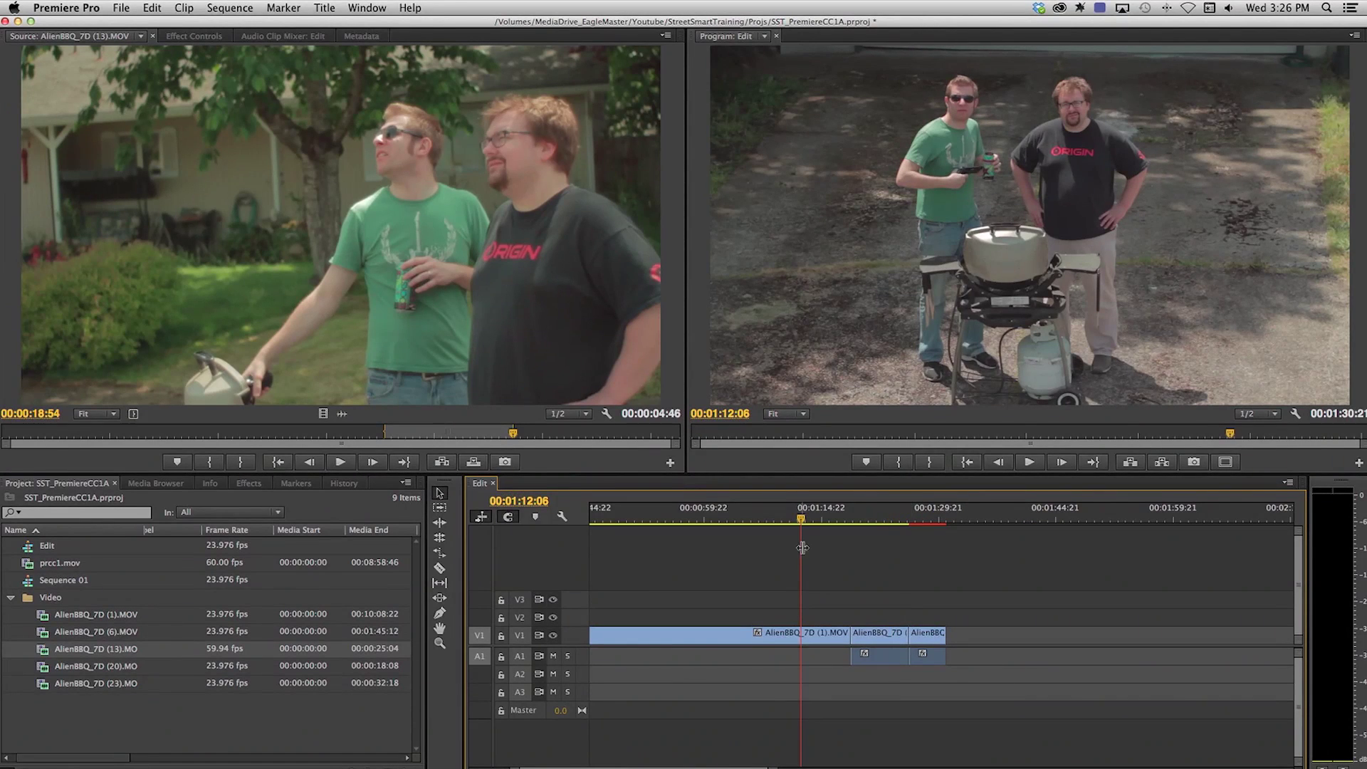
Zoom the timeline in and play the third clip from 00:01:27:06.
key("minus")
key("minus")
key("minus")
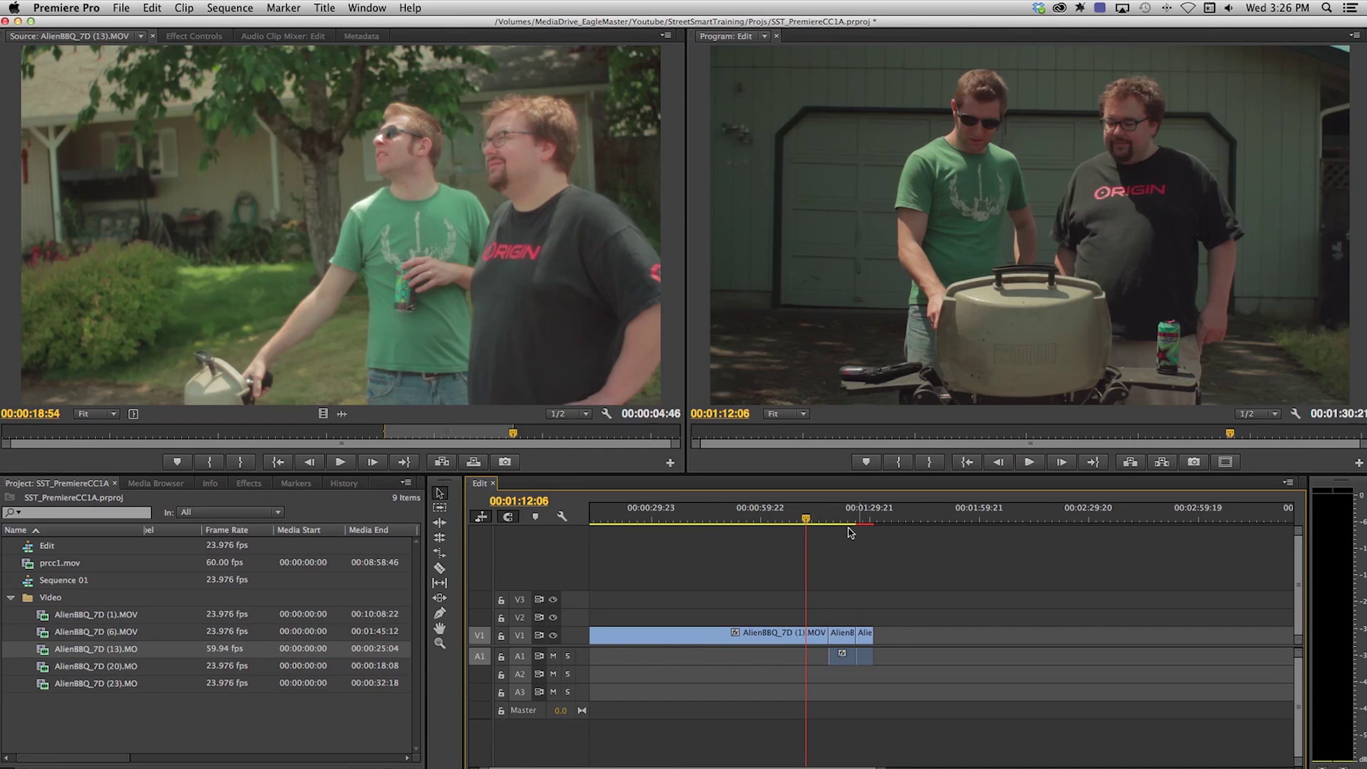
key("equal")
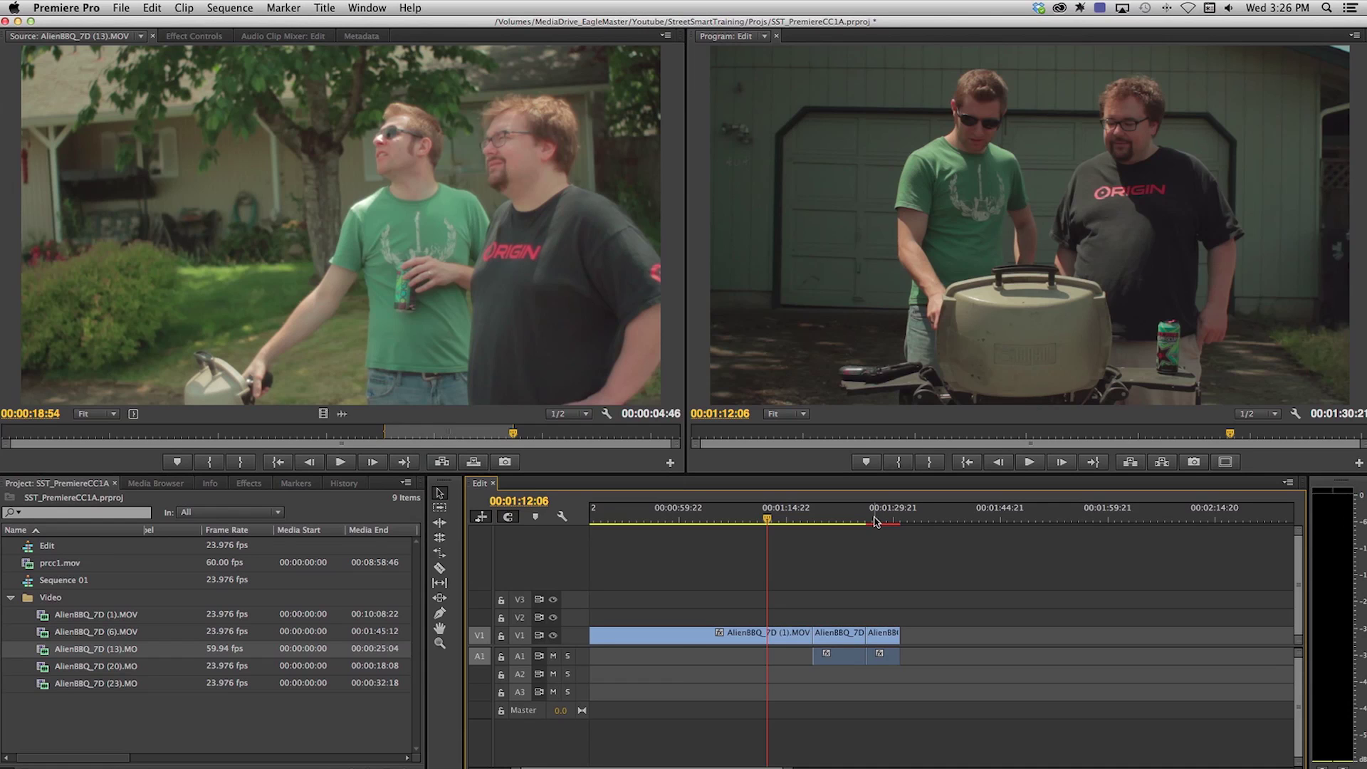
left_click(876, 522)
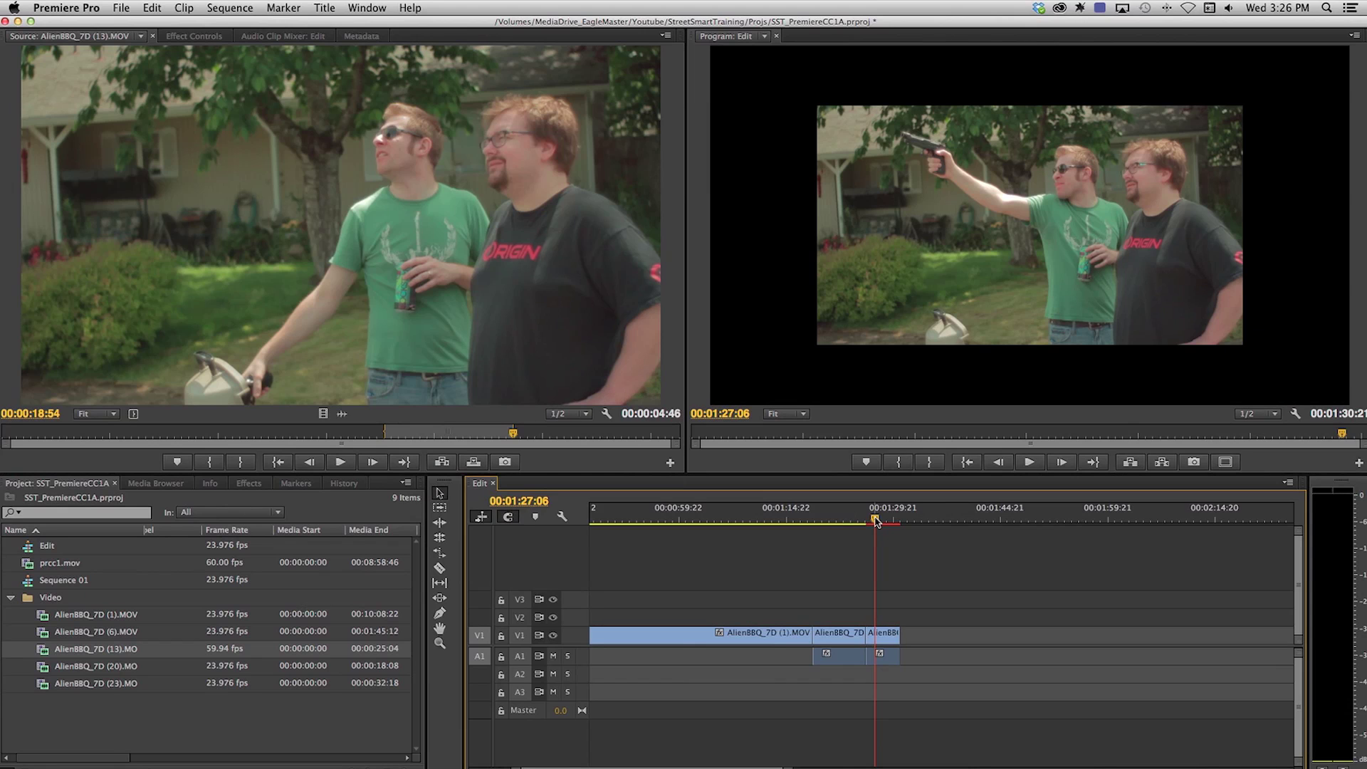
key("space")
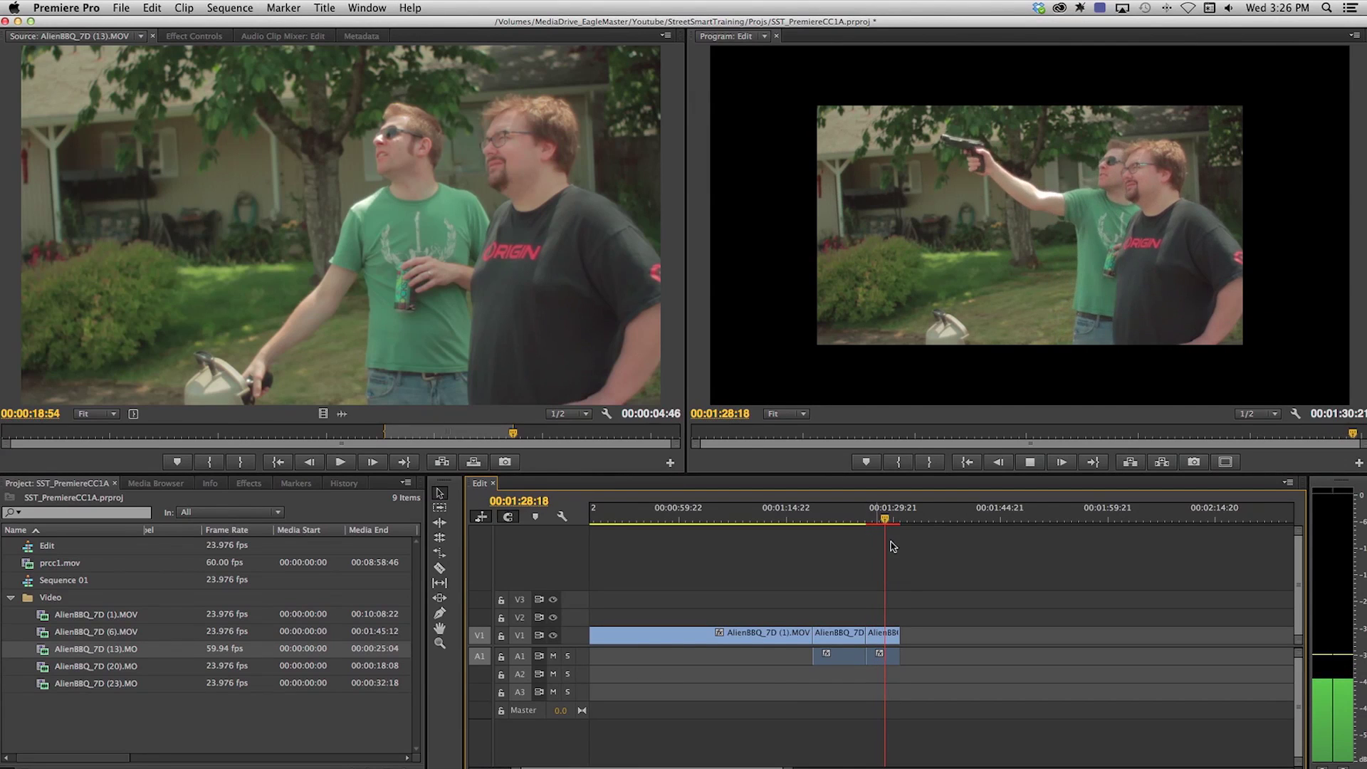
key("space")
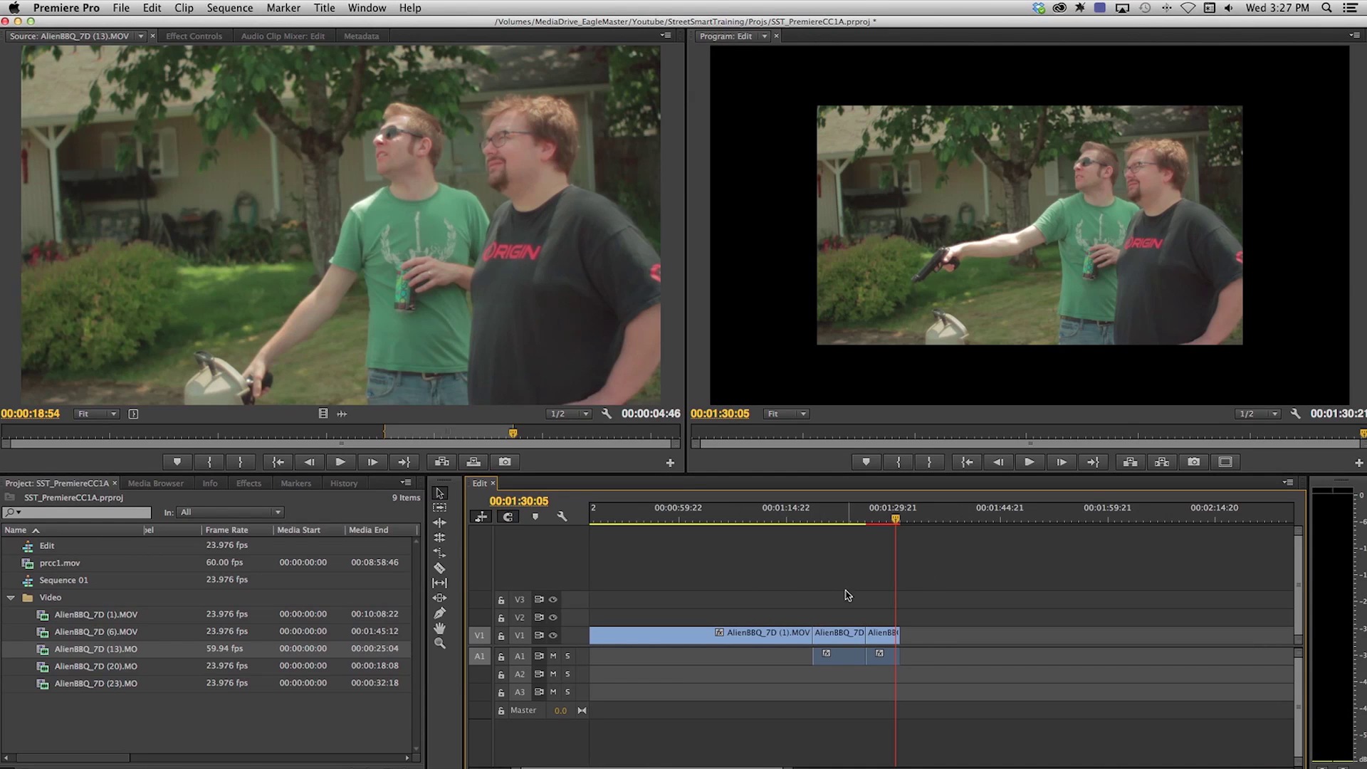
left_click(882, 639)
Apply Scale to Frame Size to the third clip and play from 00:01:20:15 to check it.
right_click(882, 643)
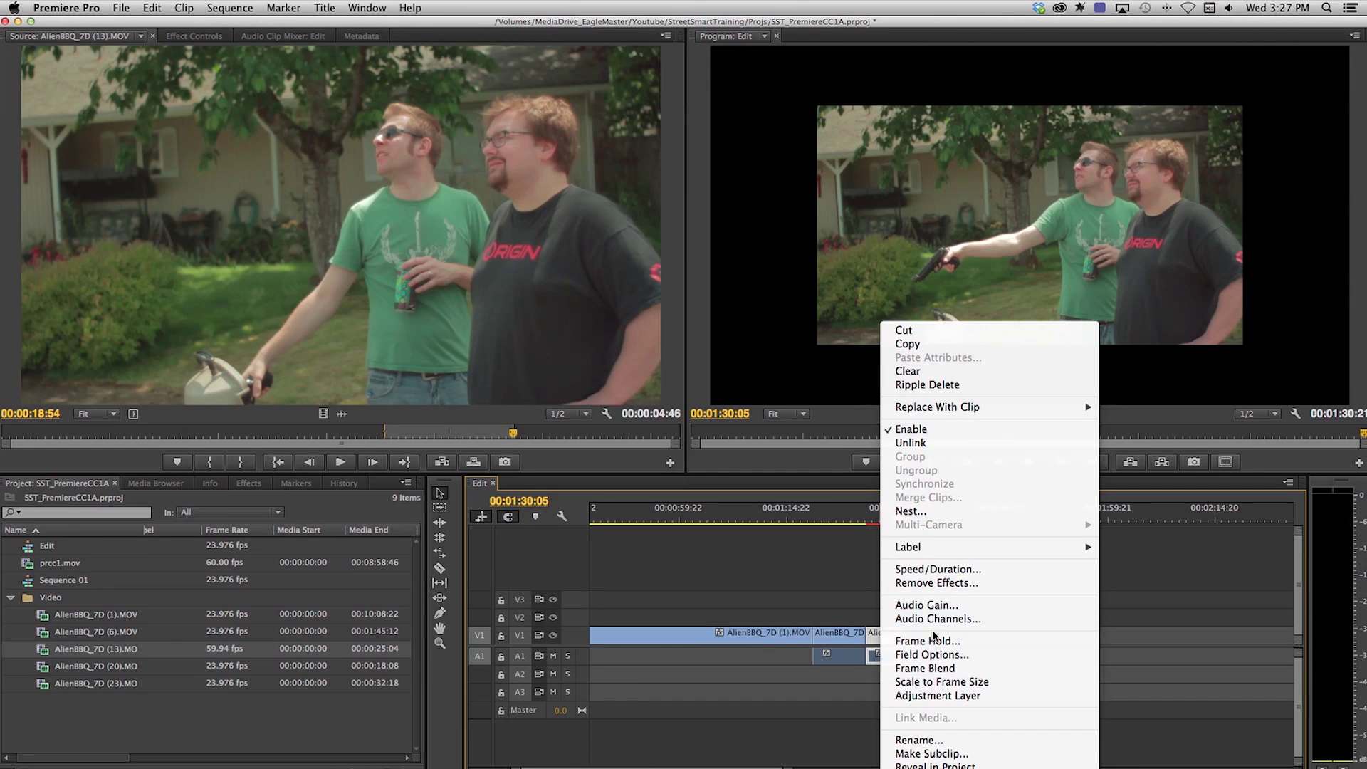
left_click(945, 682)
left_click(961, 572)
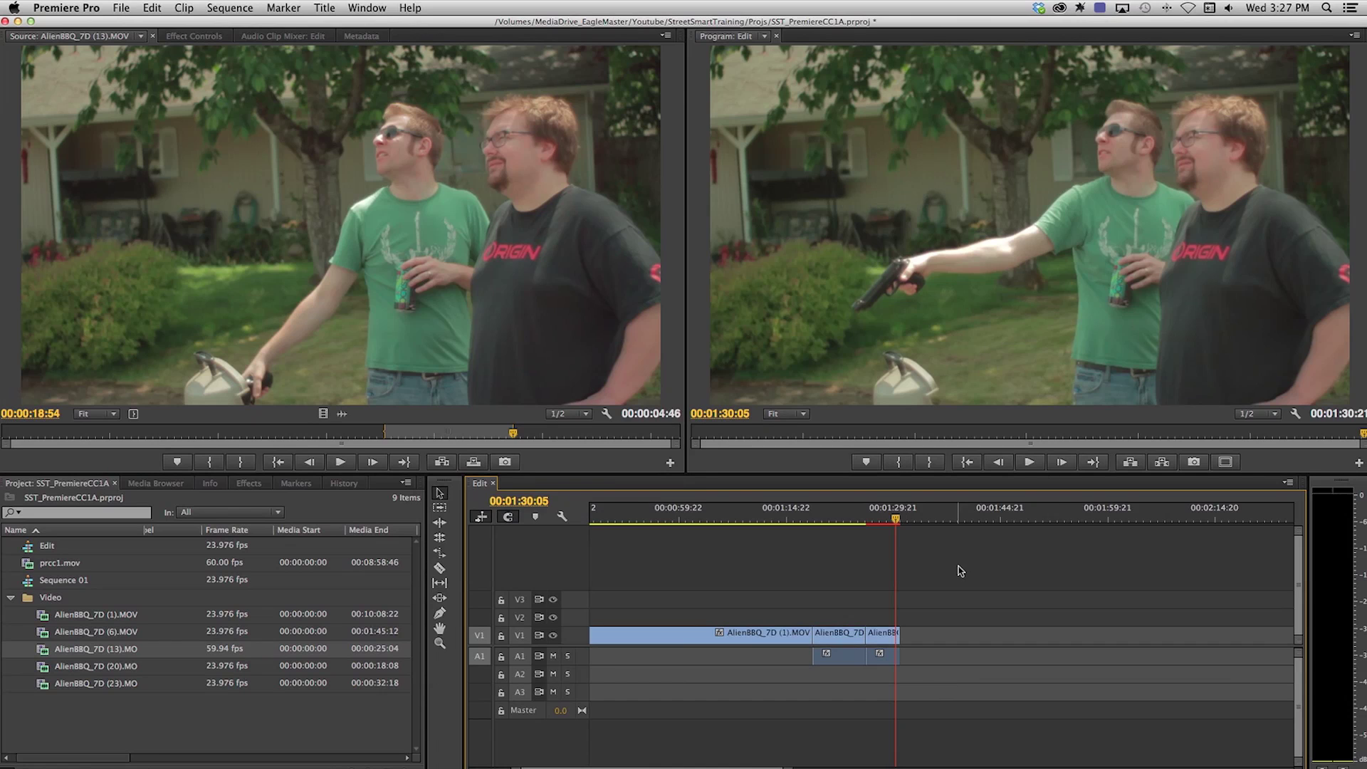
left_click(881, 518)
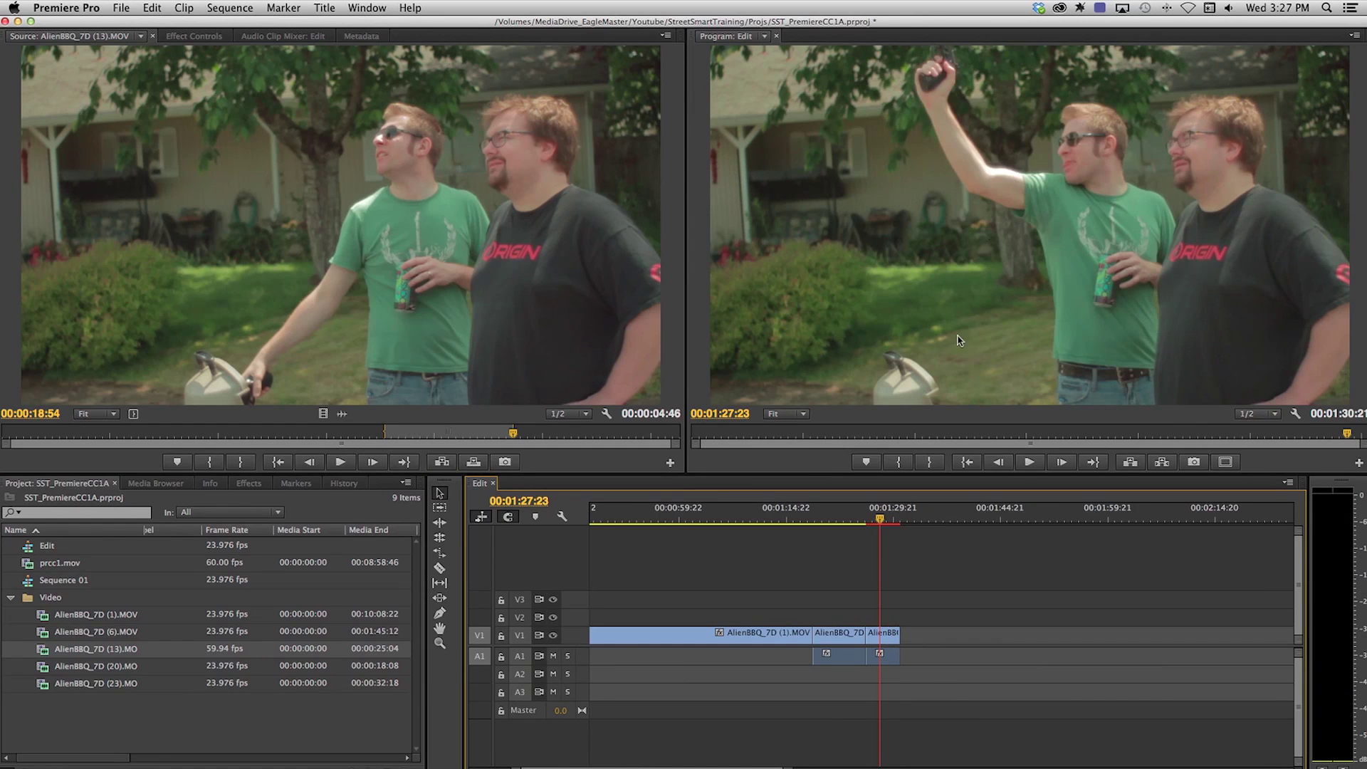
left_click(828, 518)
key("space")
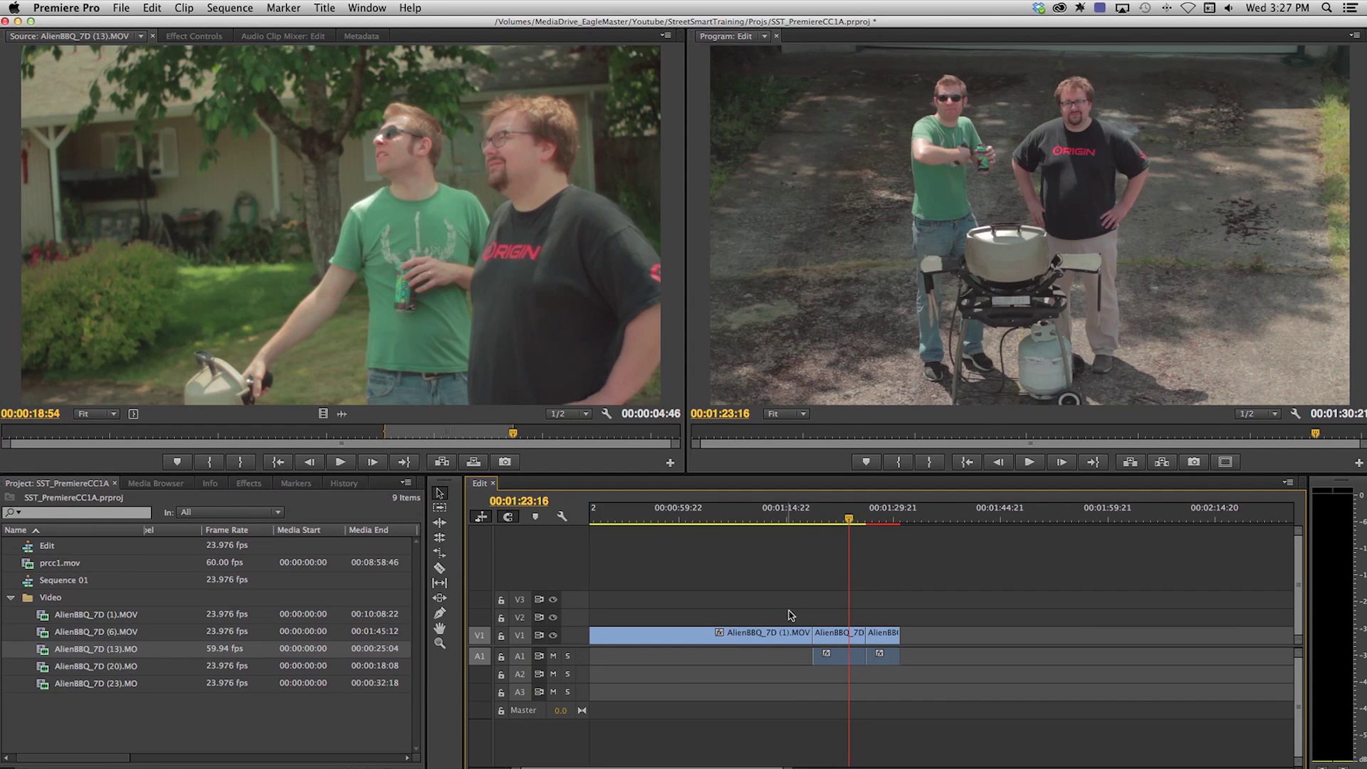
key("equal")
key("equal")
Trim the end of clip (1) and both ends of clip (6), then delete both resulting gaps.
left_click(787, 522)
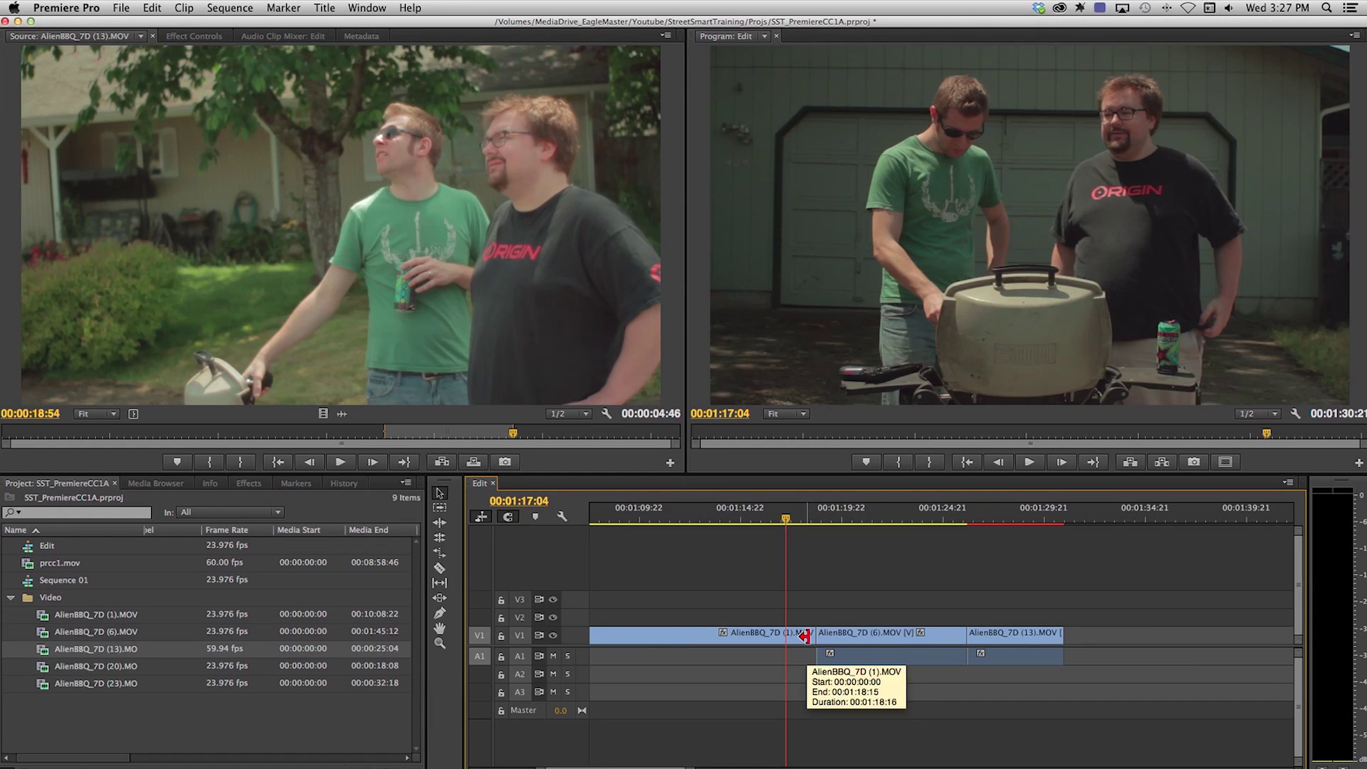
left_click_drag(802, 637, 855, 634)
left_click_drag(967, 634, 931, 638)
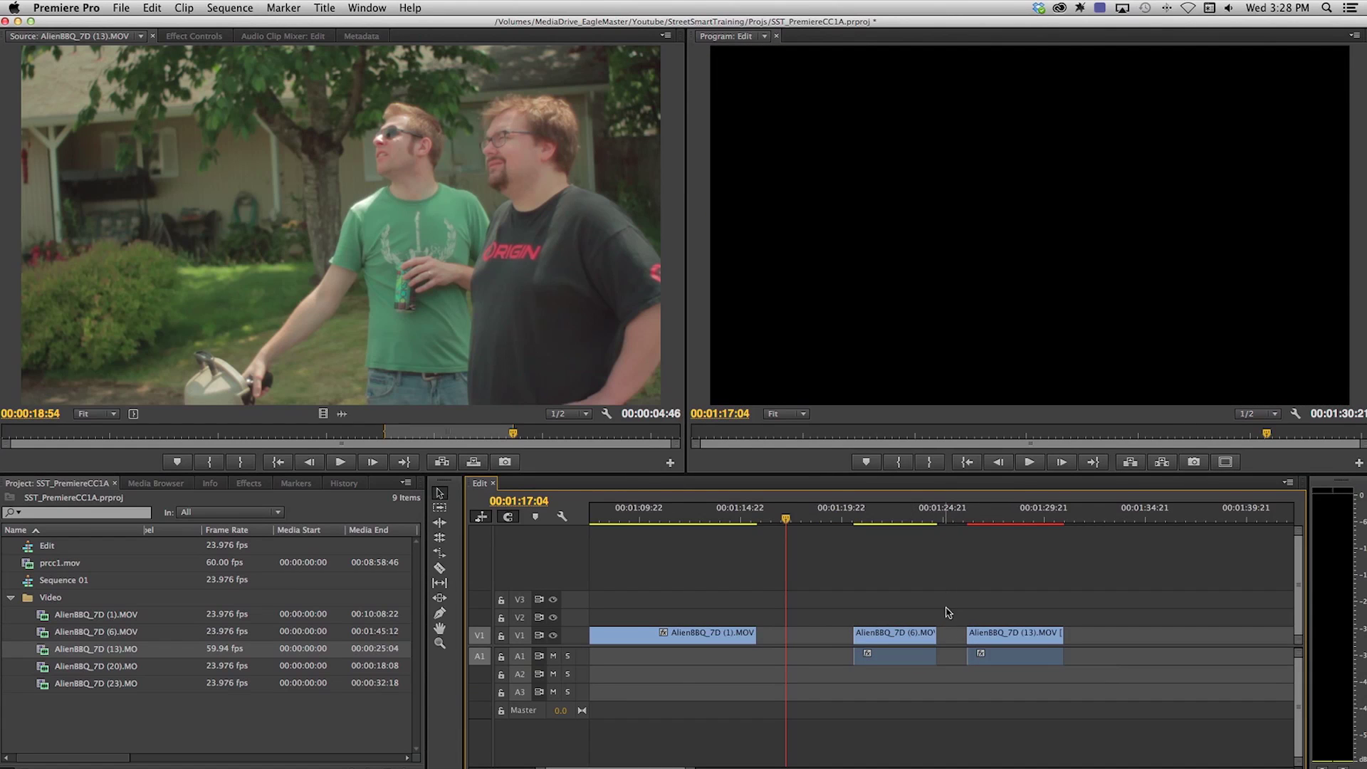
left_click(952, 638)
key("Delete")
left_click(819, 636)
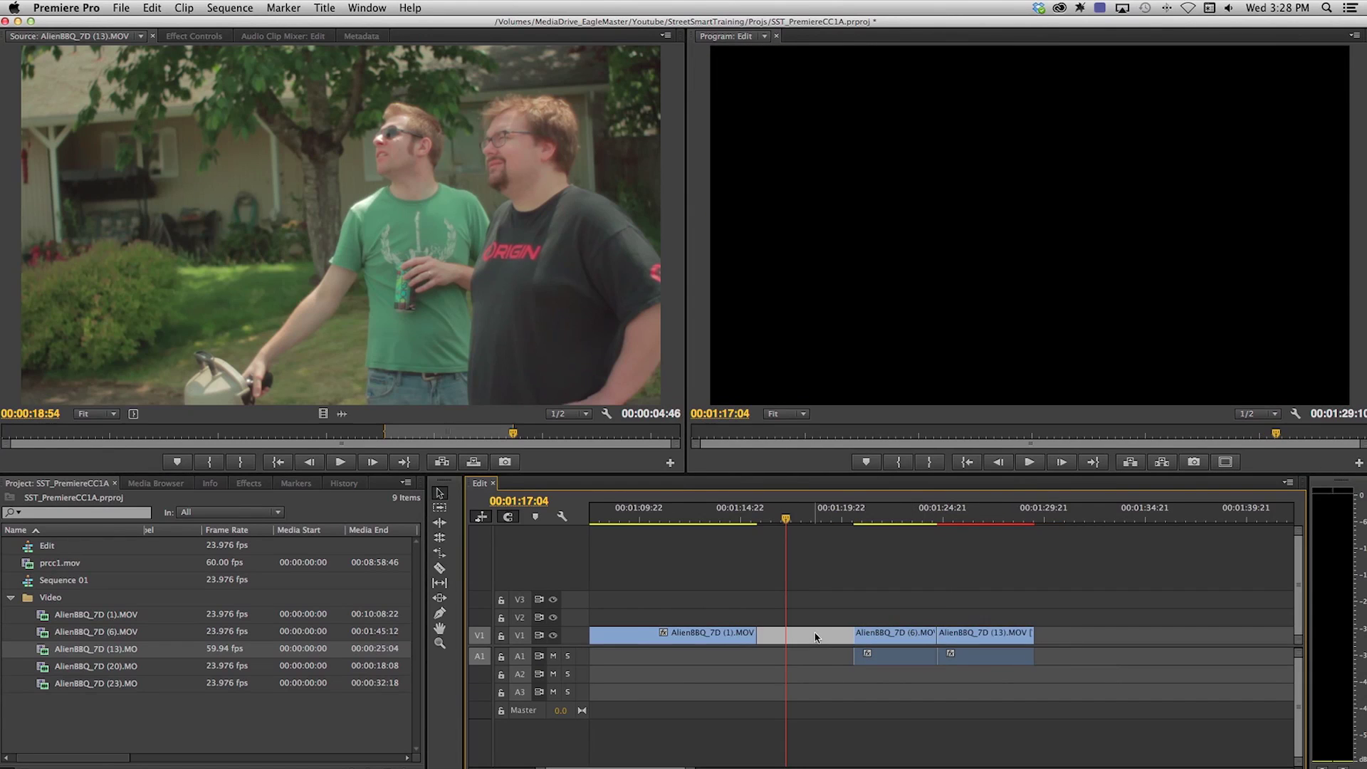
key("Delete")
left_click(764, 522)
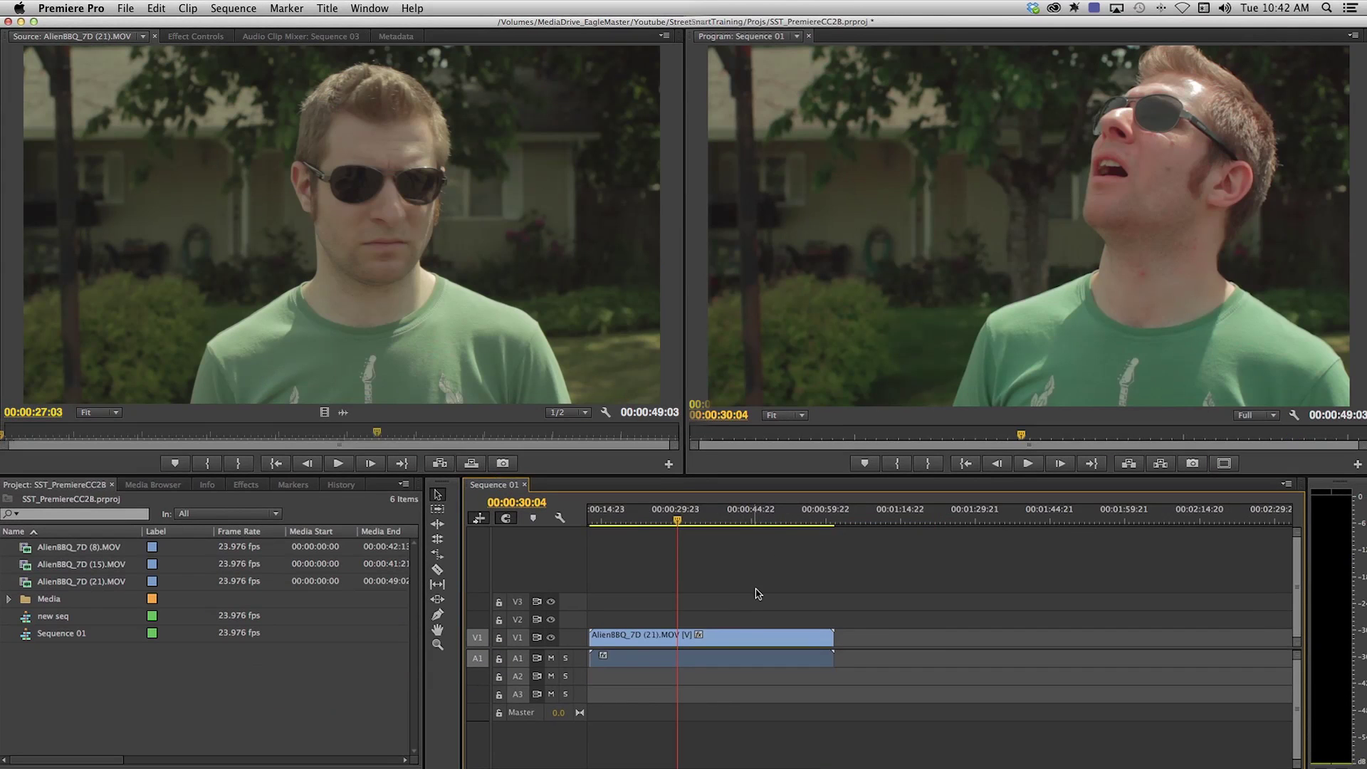
scroll(758, 594, "up", 3)
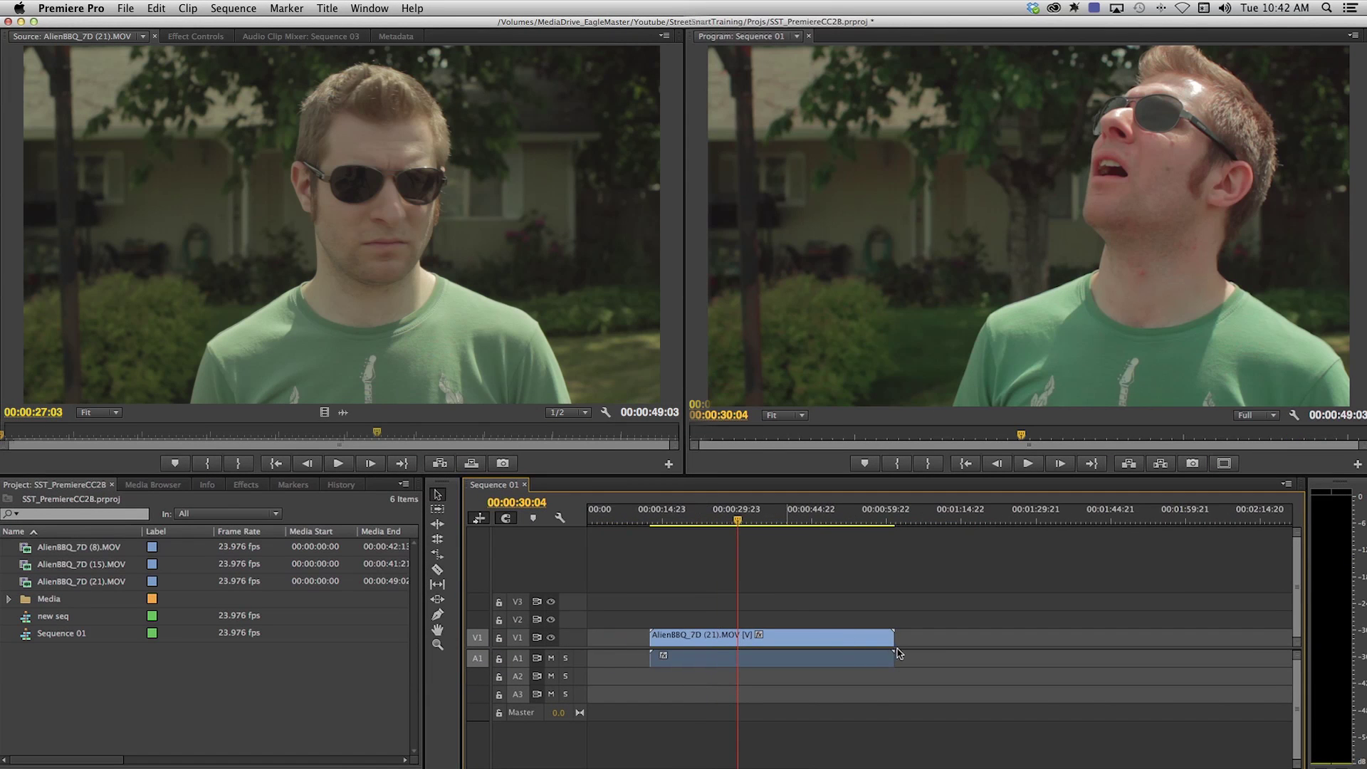
Trim both edges of AlienBBQ_7D (21).MOV, razor it in two, and move the second piece right.
left_click_drag(890, 639, 855, 639)
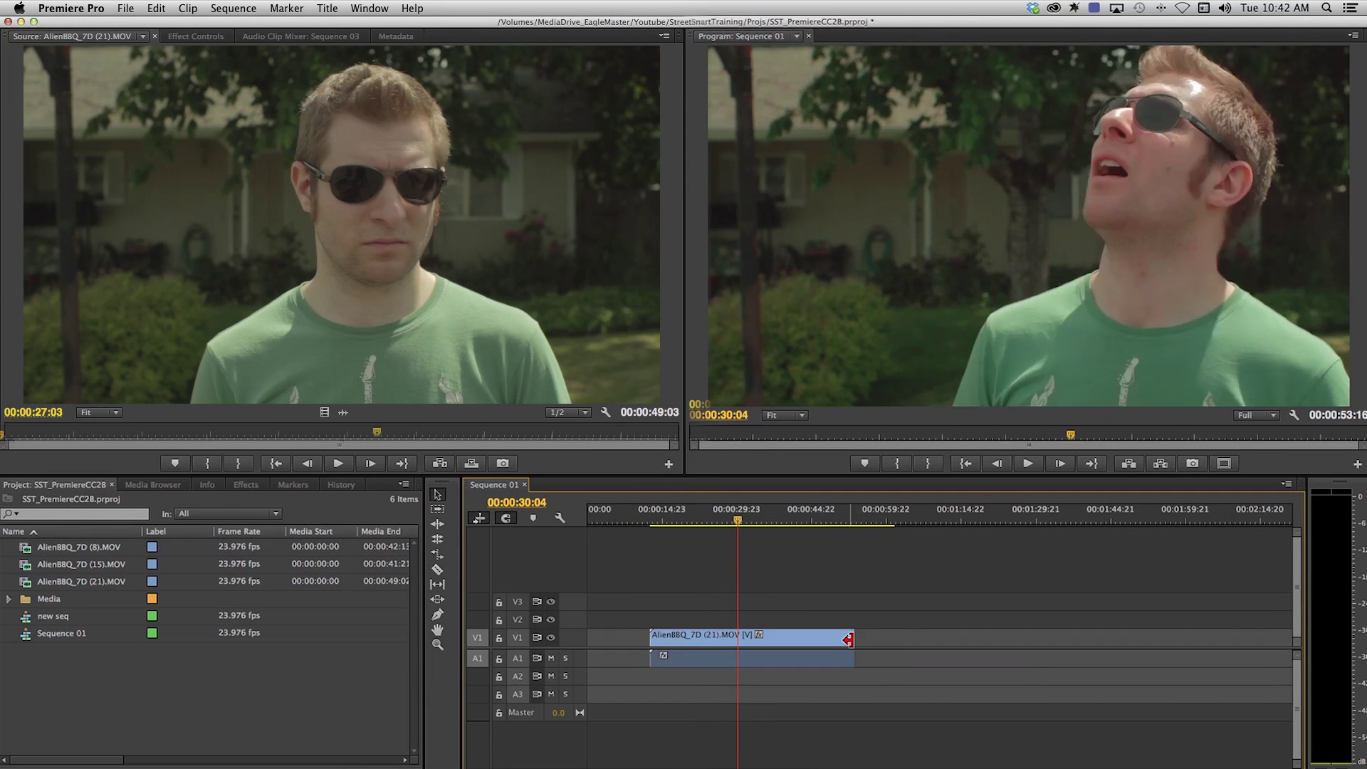
left_click_drag(653, 638, 670, 638)
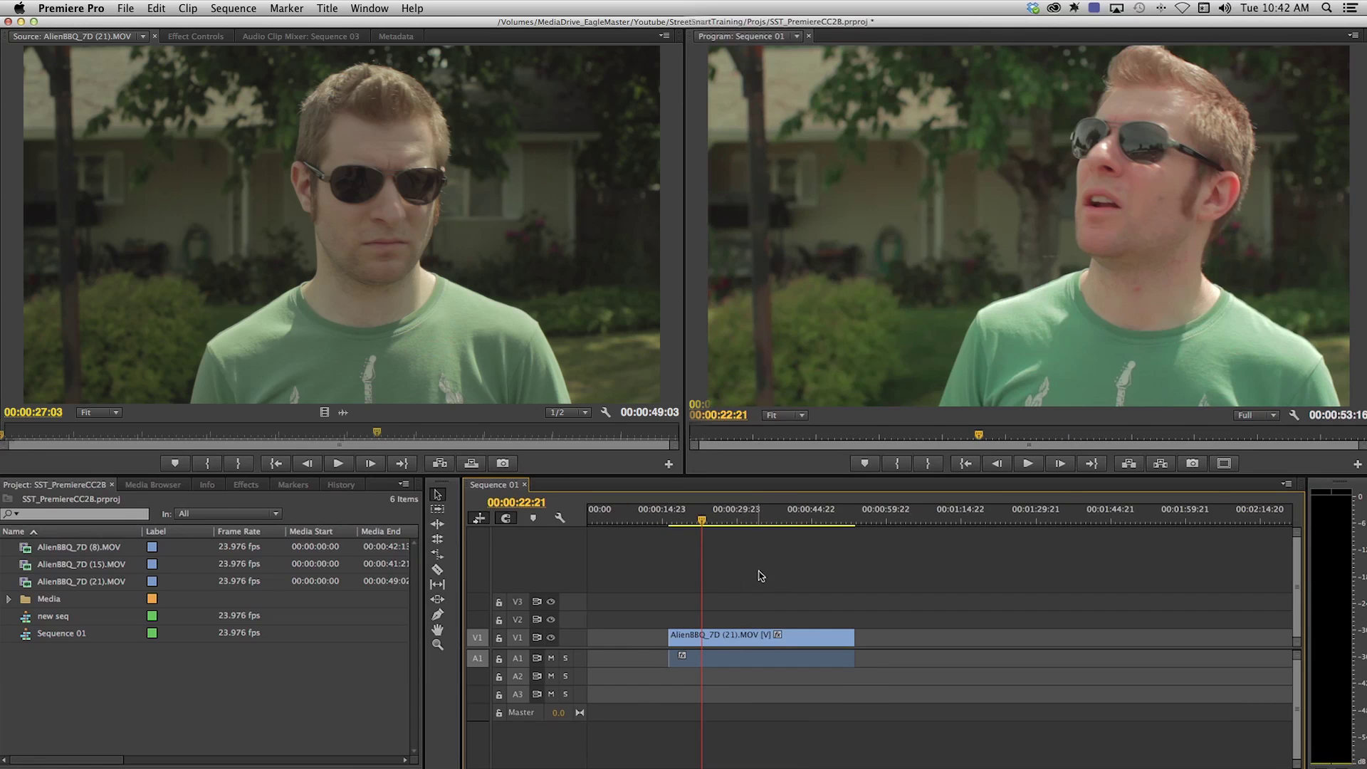
key("c")
left_click(767, 639)
key("v")
left_click_drag(794, 636, 830, 636)
Split the second piece at 00:00:48:22, 00:00:45:18 and 00:00:57:06, then delete the last piece.
left_click_drag(819, 522, 841, 524)
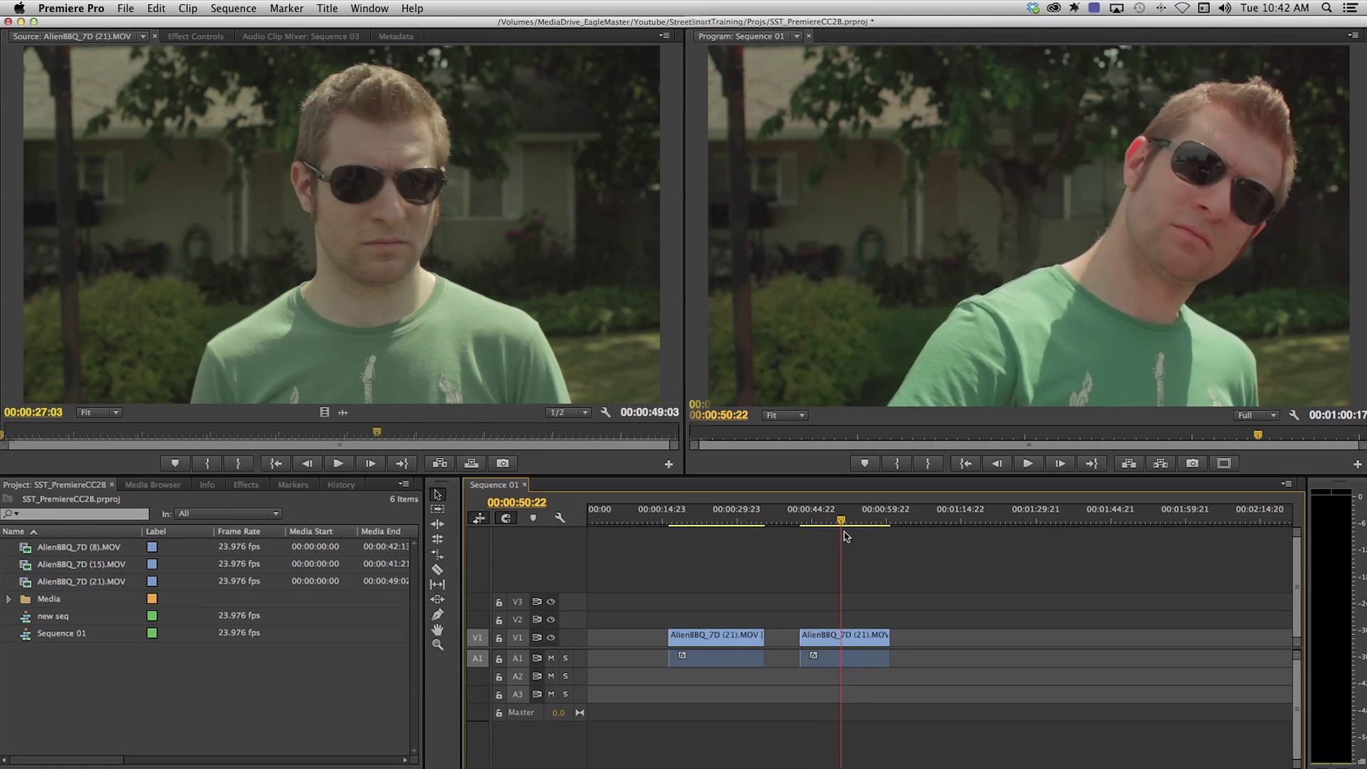
left_click(843, 647)
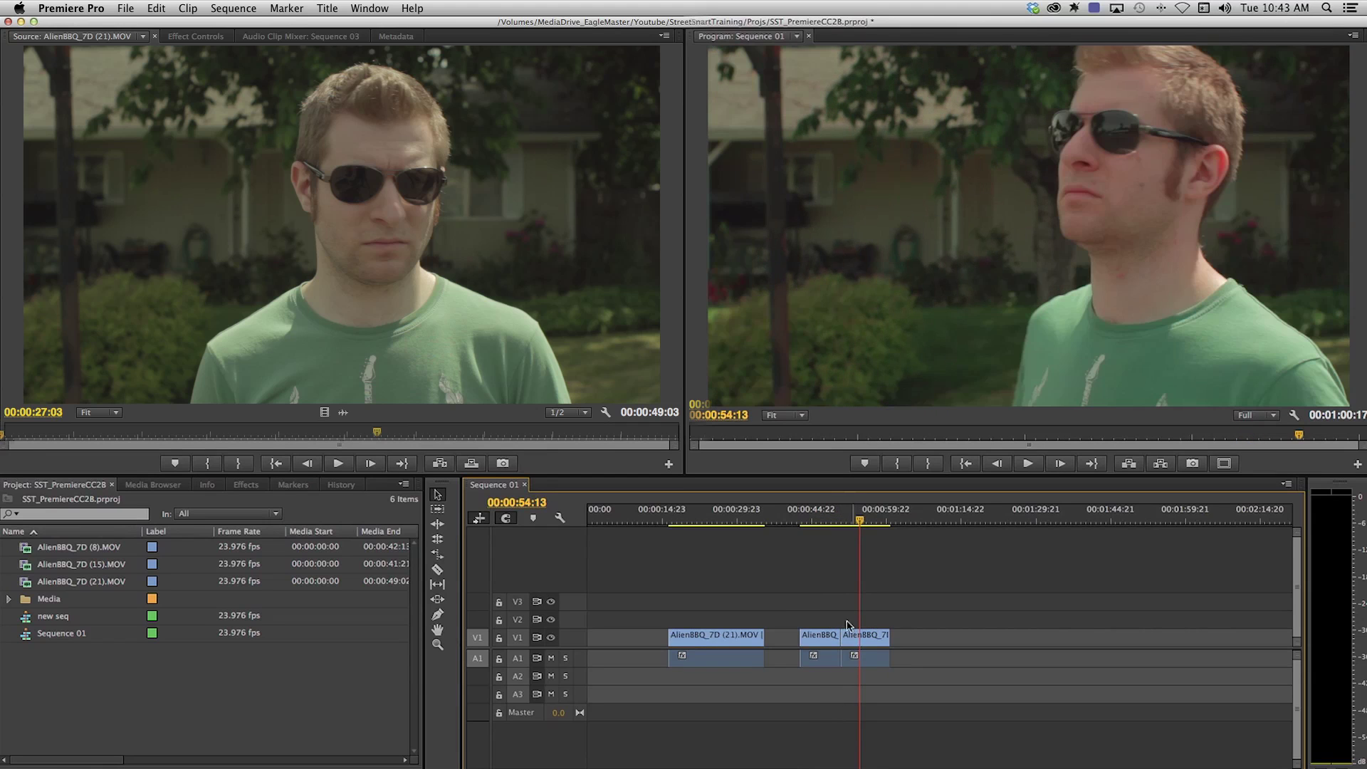
left_click_drag(851, 519, 816, 522)
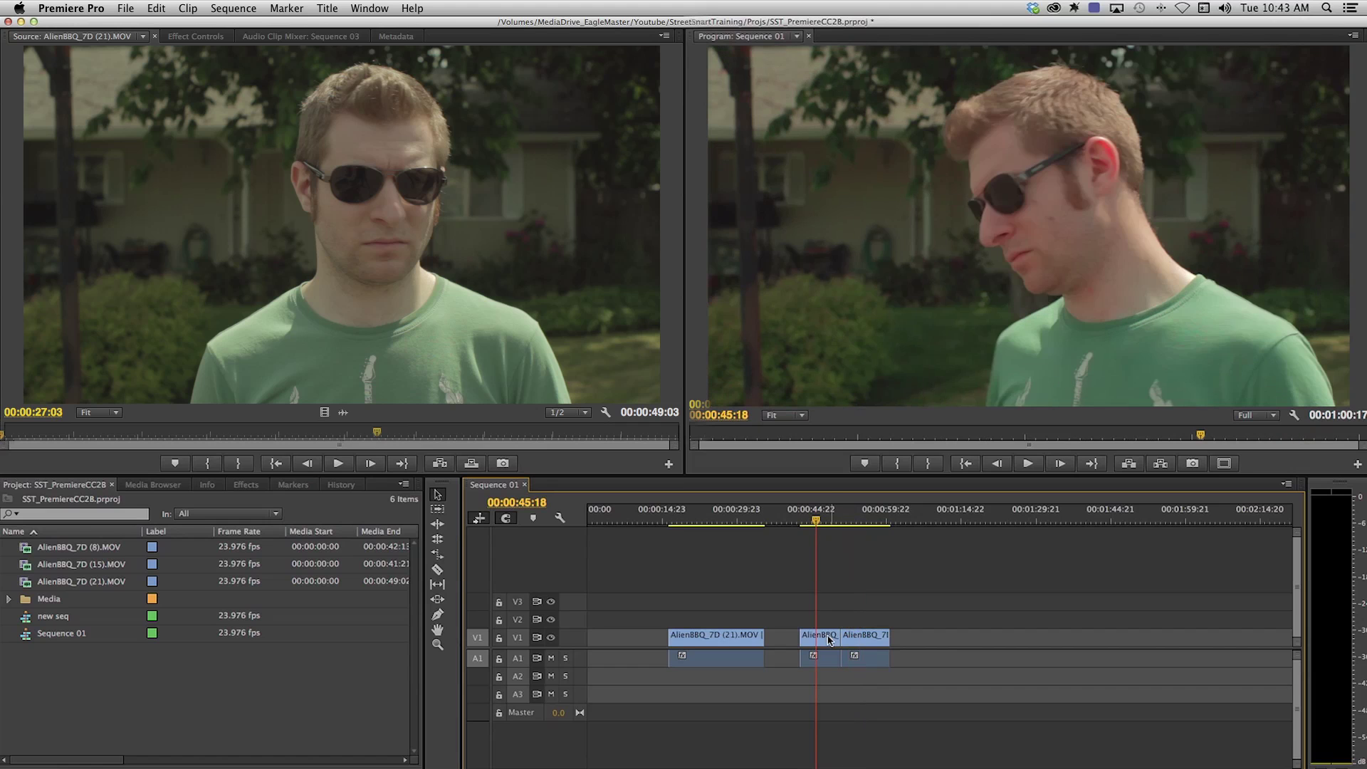
key("super+k")
left_click(874, 525)
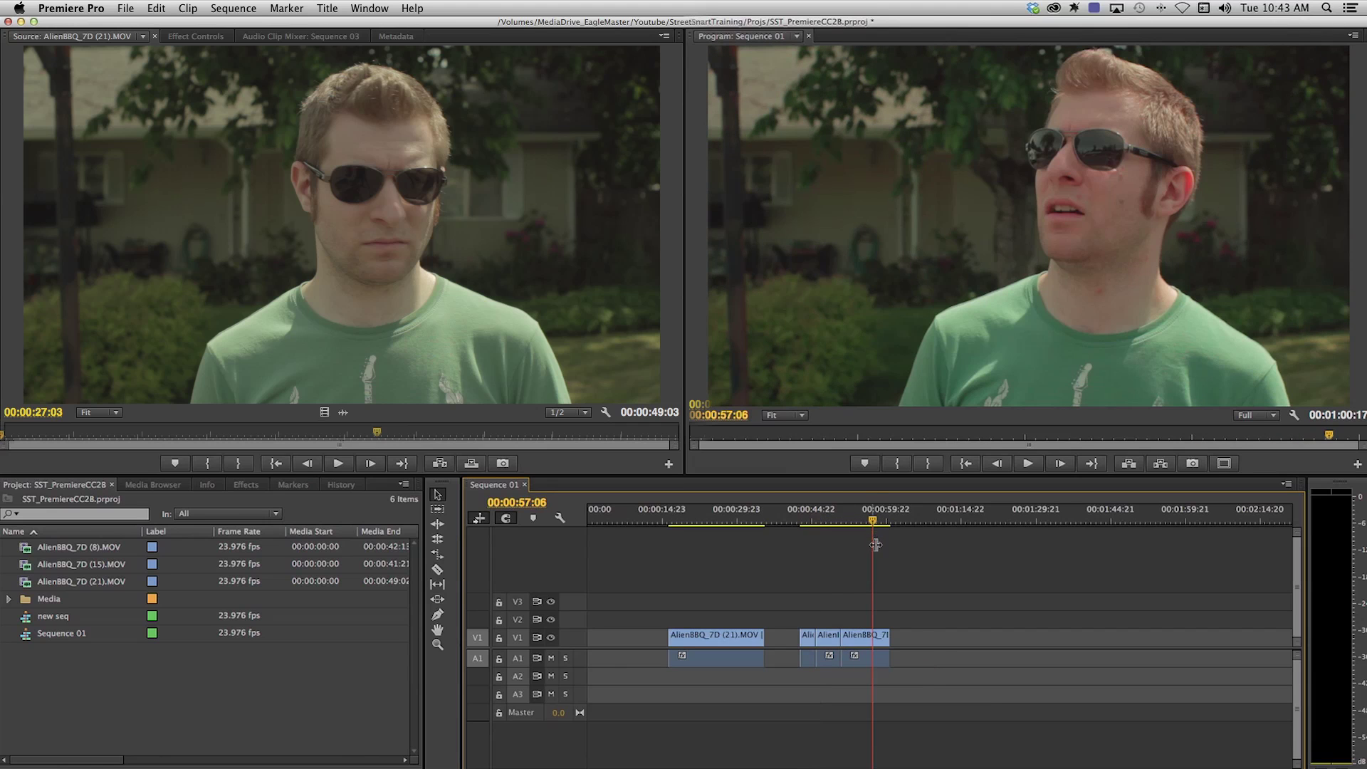
key("super+k")
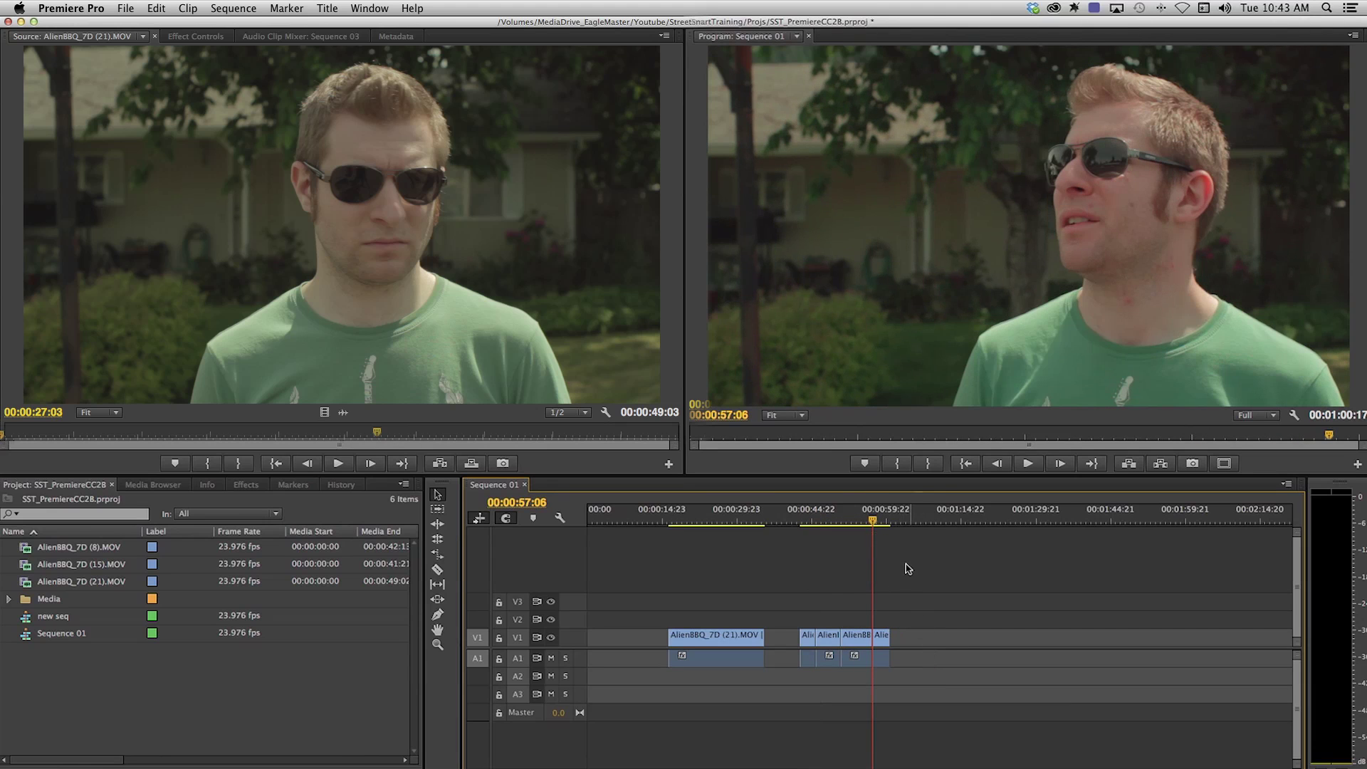
left_click_drag(880, 637, 910, 638)
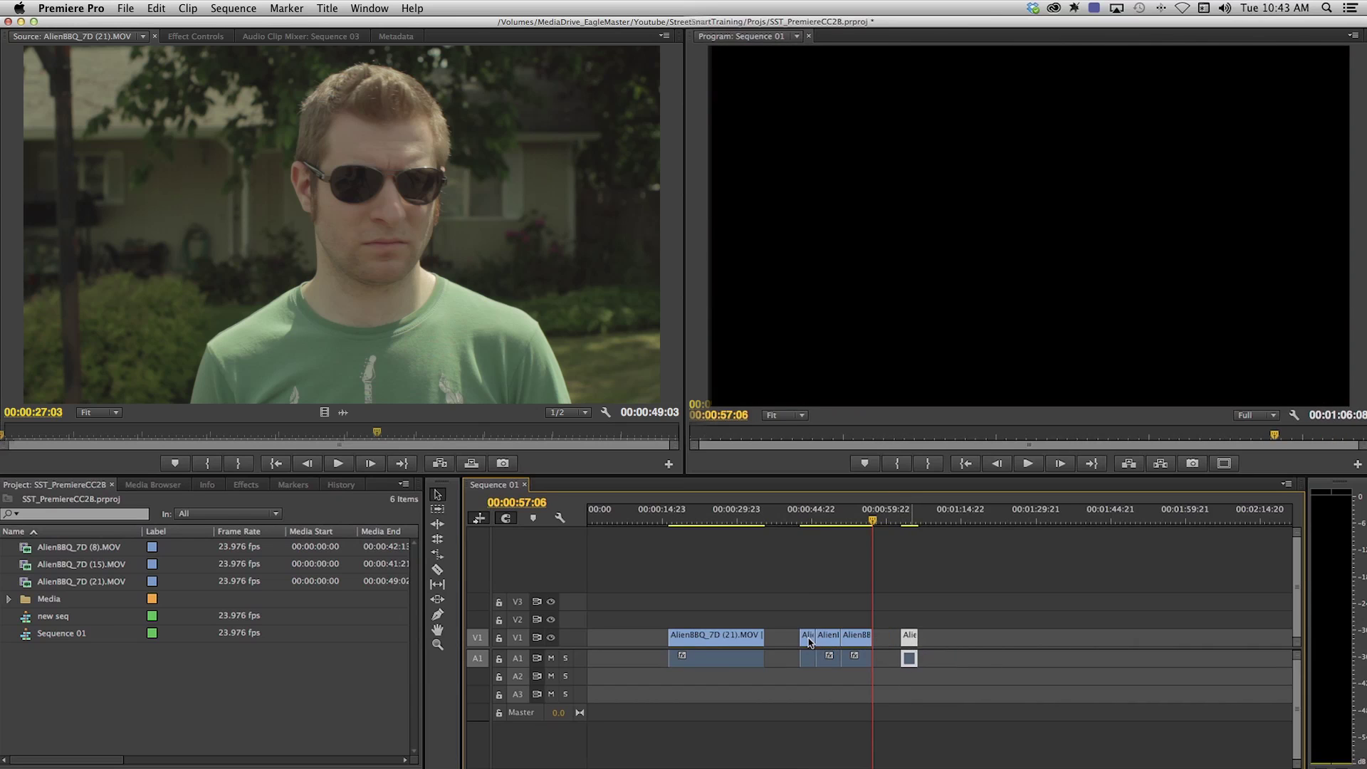
key("Delete")
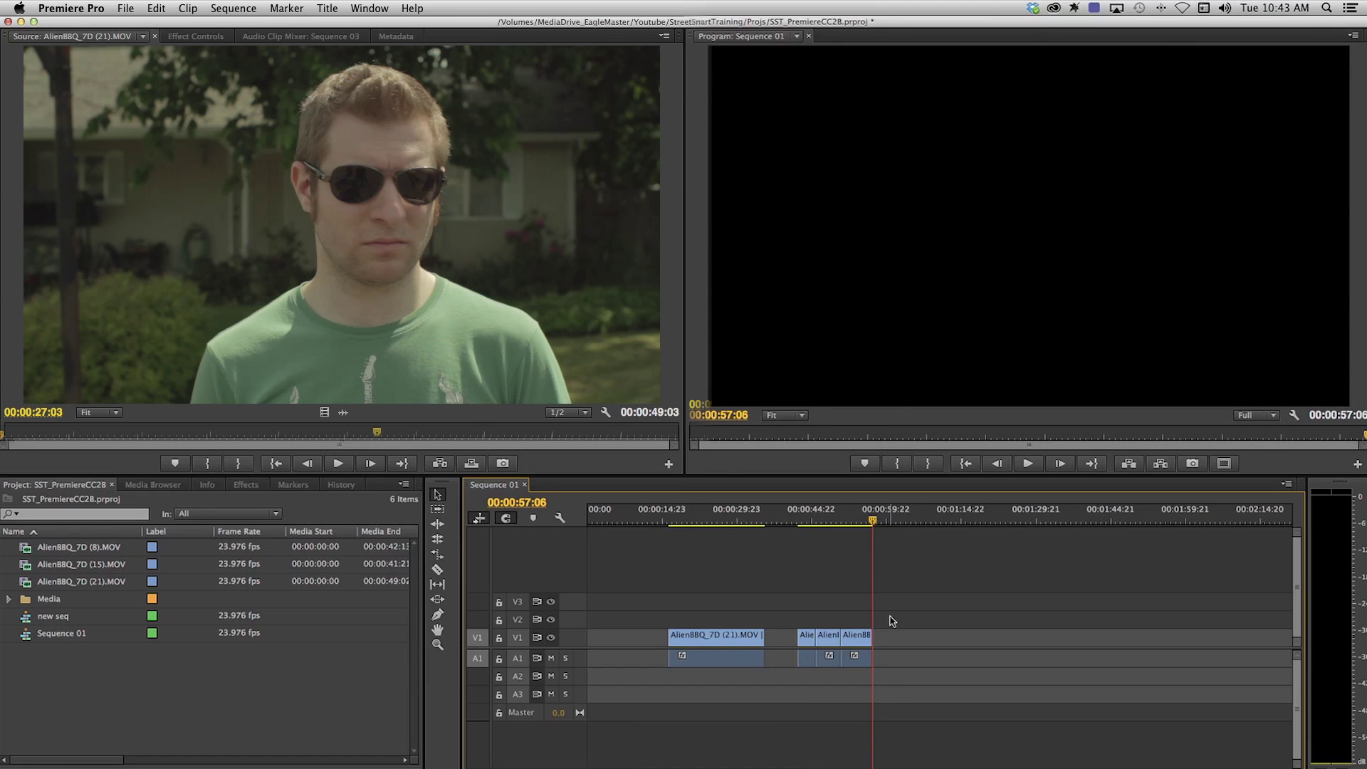
left_click(720, 523)
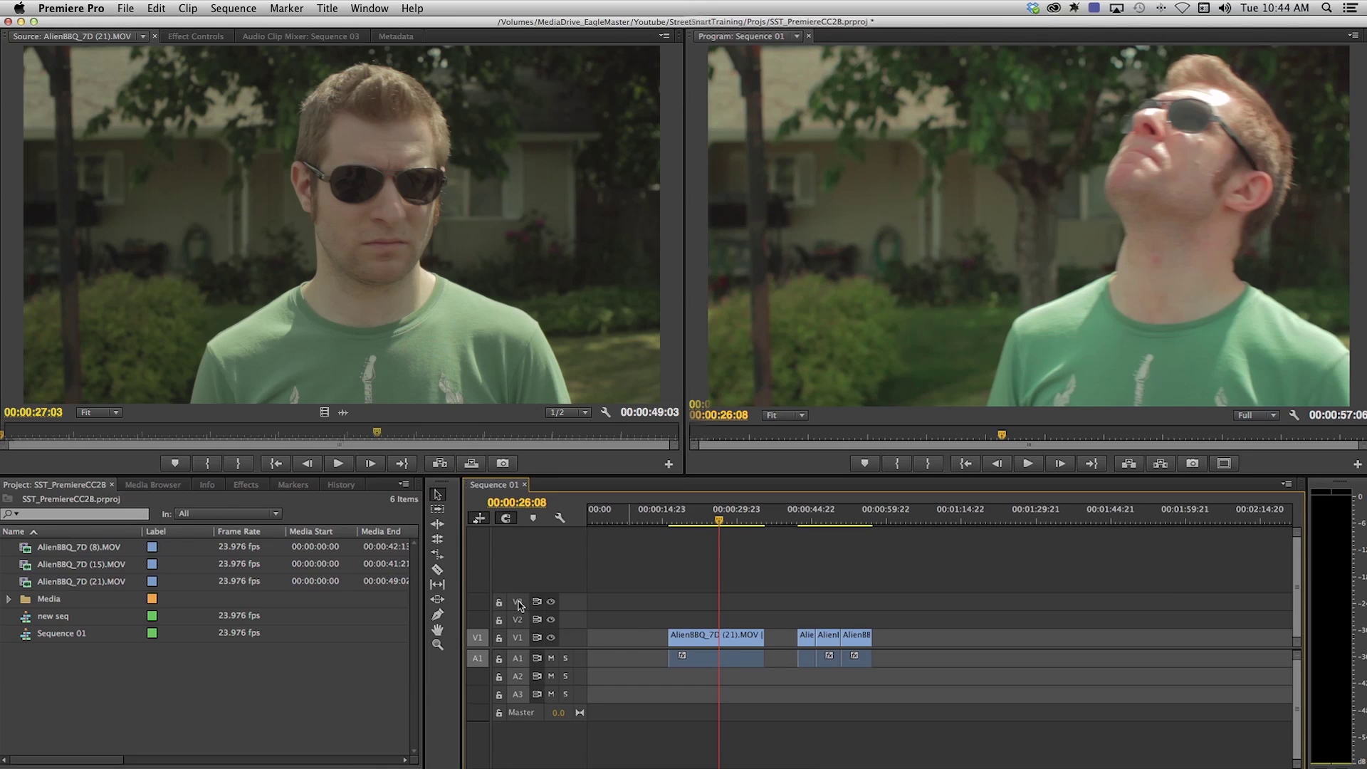
Paste a copy of the clip onto V3 and split the stacked clips at 00:00:26:08 and 00:00:30:15.
left_click(519, 606)
left_click(519, 619)
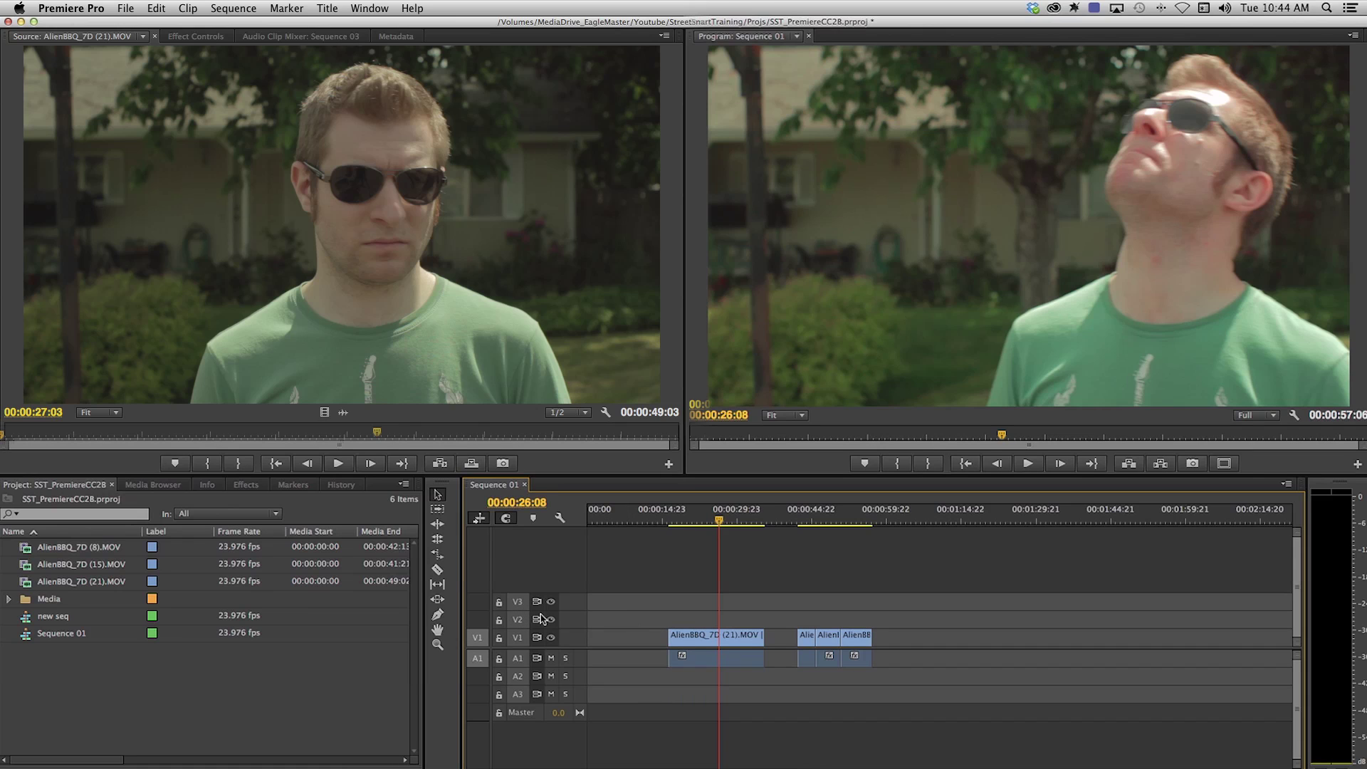
key("super+v")
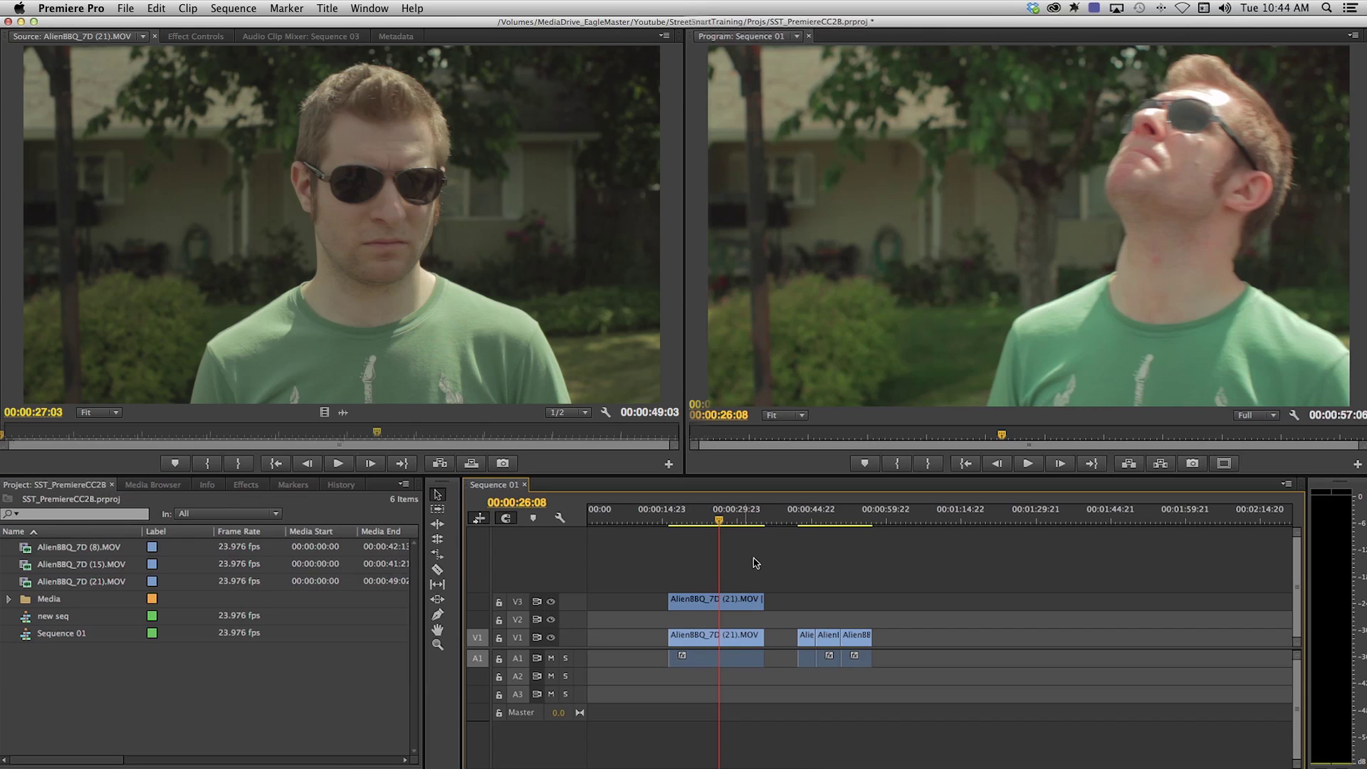
key("super+k")
left_click(740, 516)
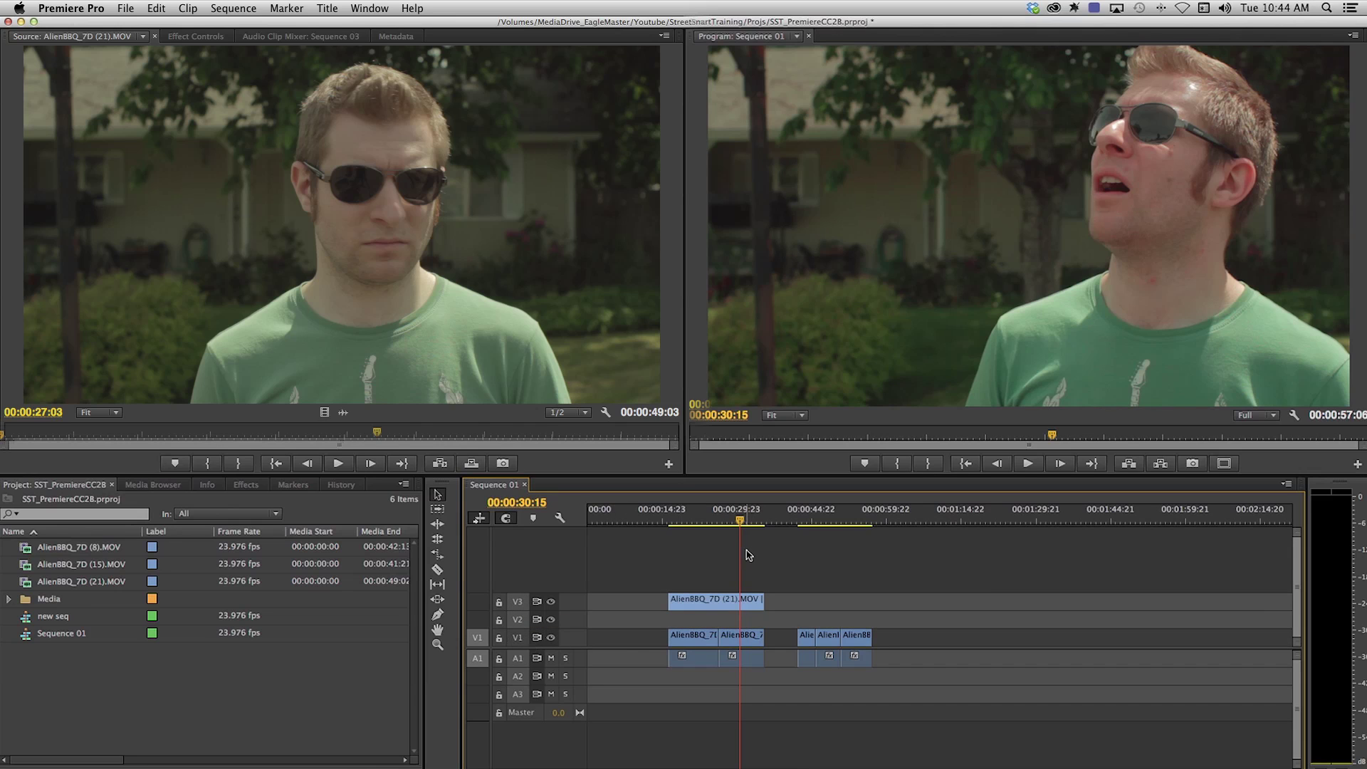
key("super+k")
left_click(694, 521)
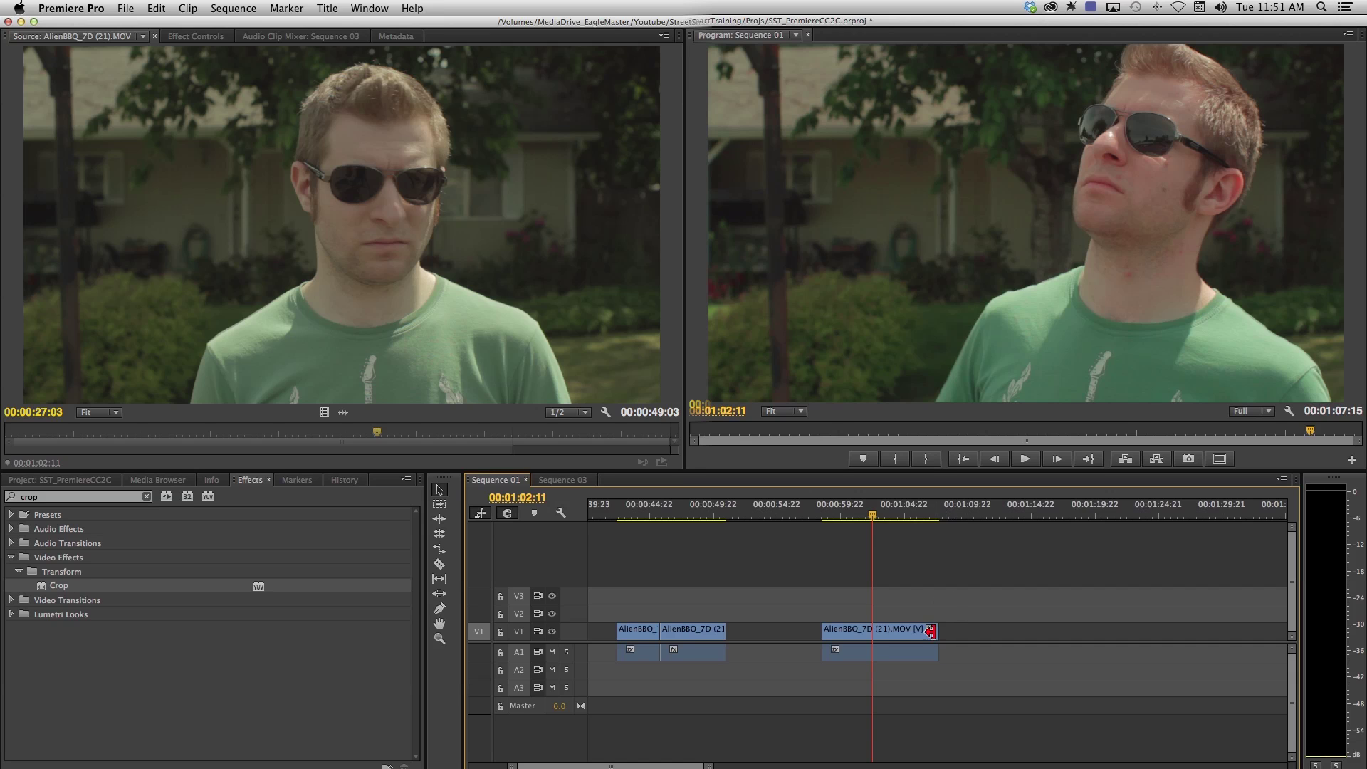
Unlink AlienBBQ_7D (21).MOV's audio from its video and shorten the audio's end by 20 frames.
left_click(878, 625)
right_click(885, 635)
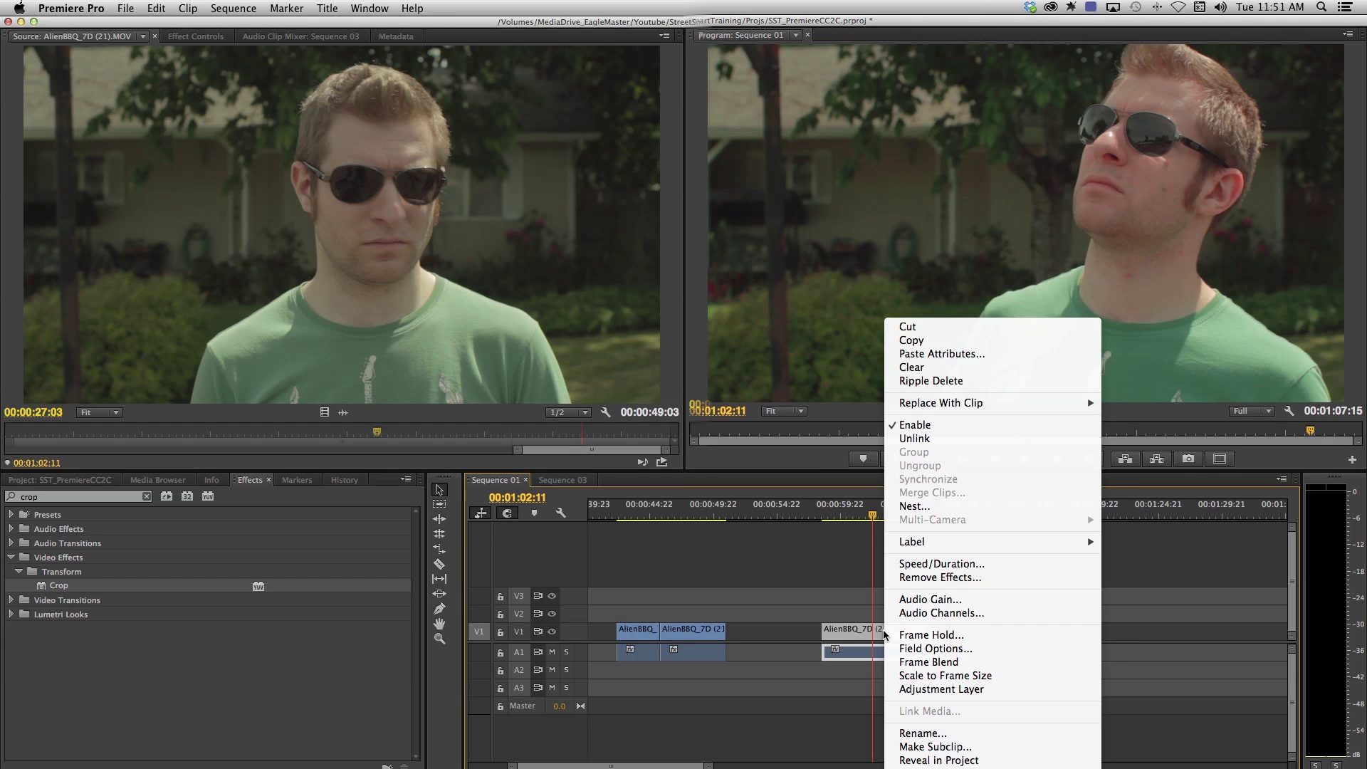
left_click(919, 440)
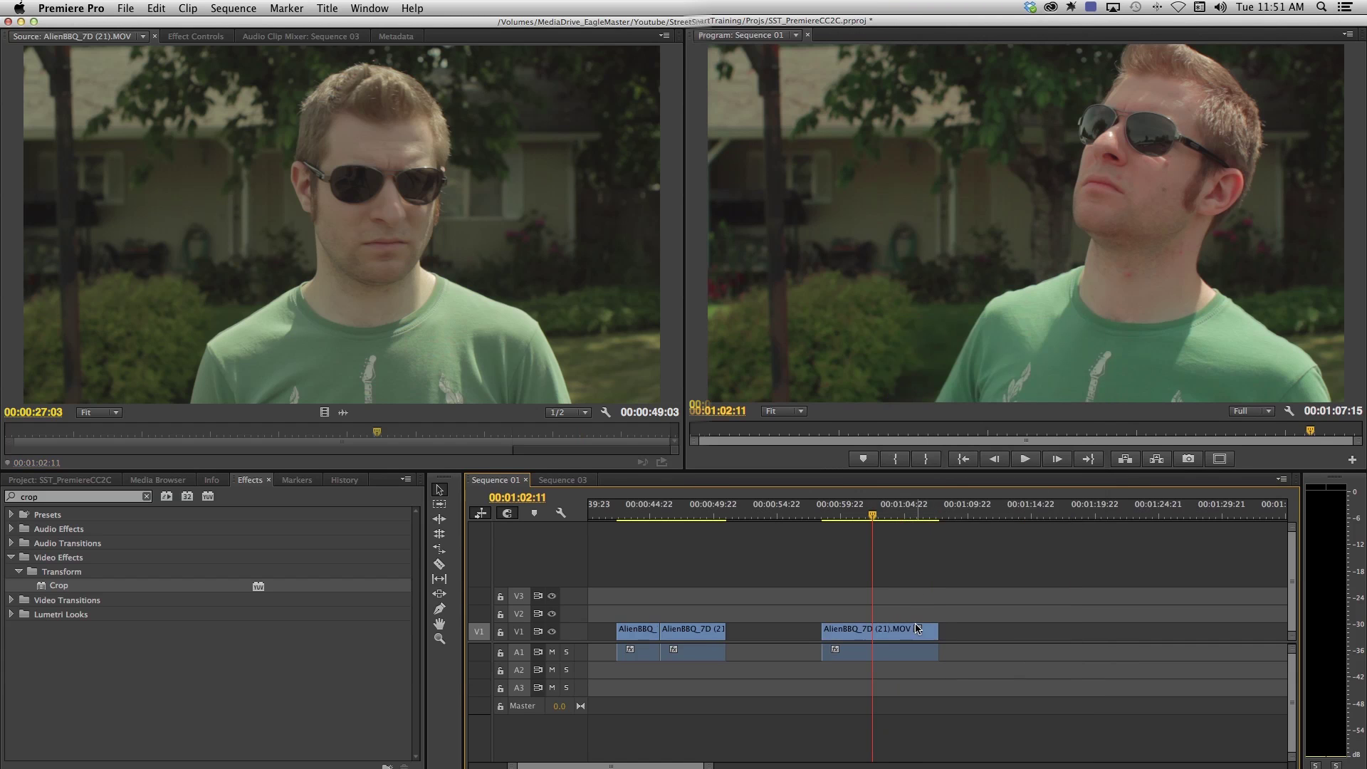
left_click(916, 629)
left_click(896, 656)
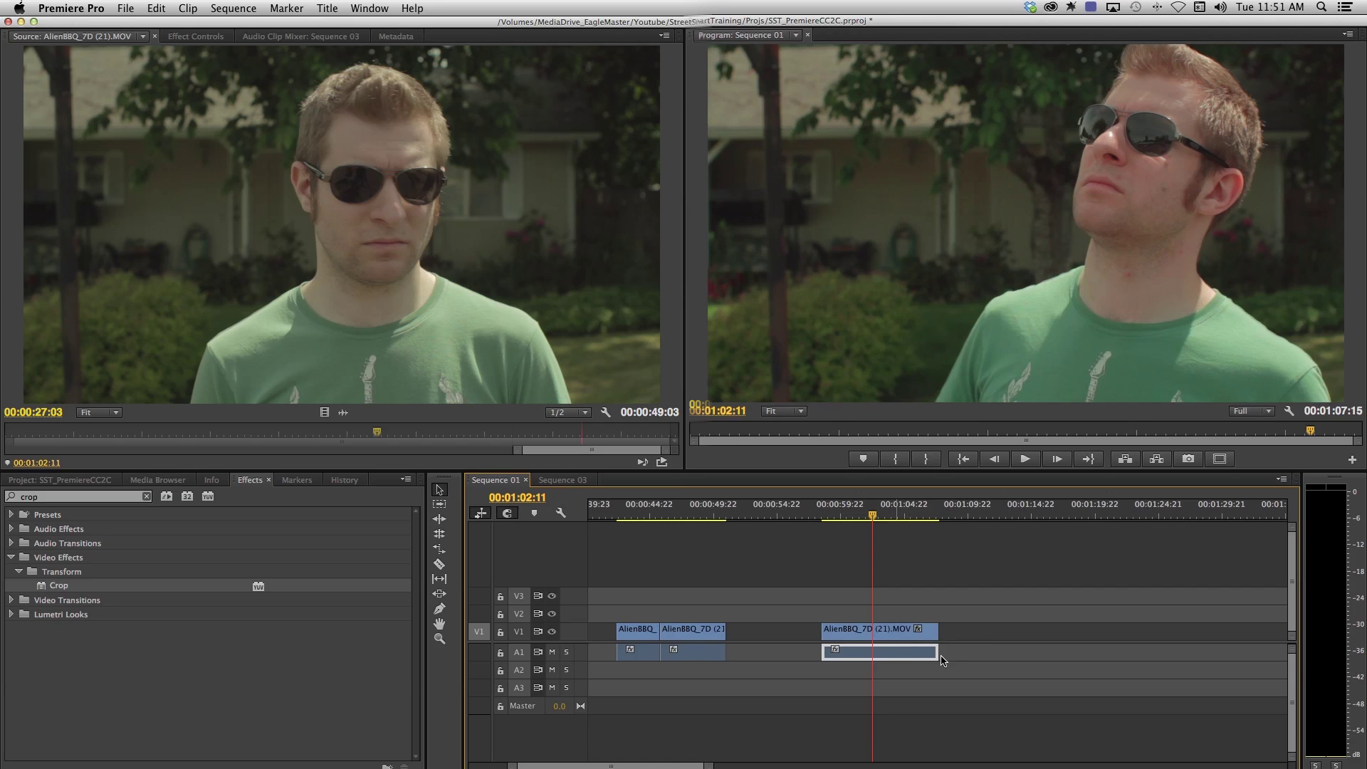
left_click_drag(896, 656, 942, 649)
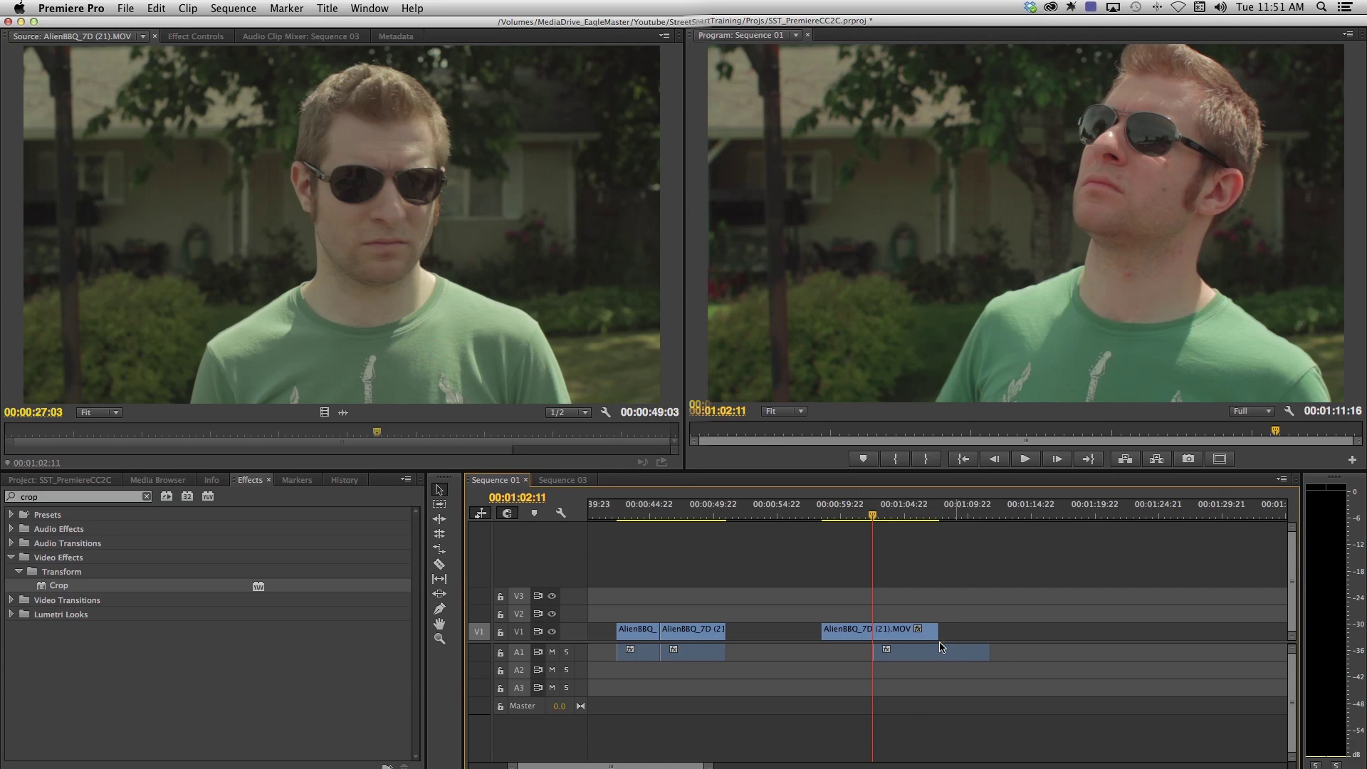
key("super+z")
left_click_drag(943, 652, 923, 650)
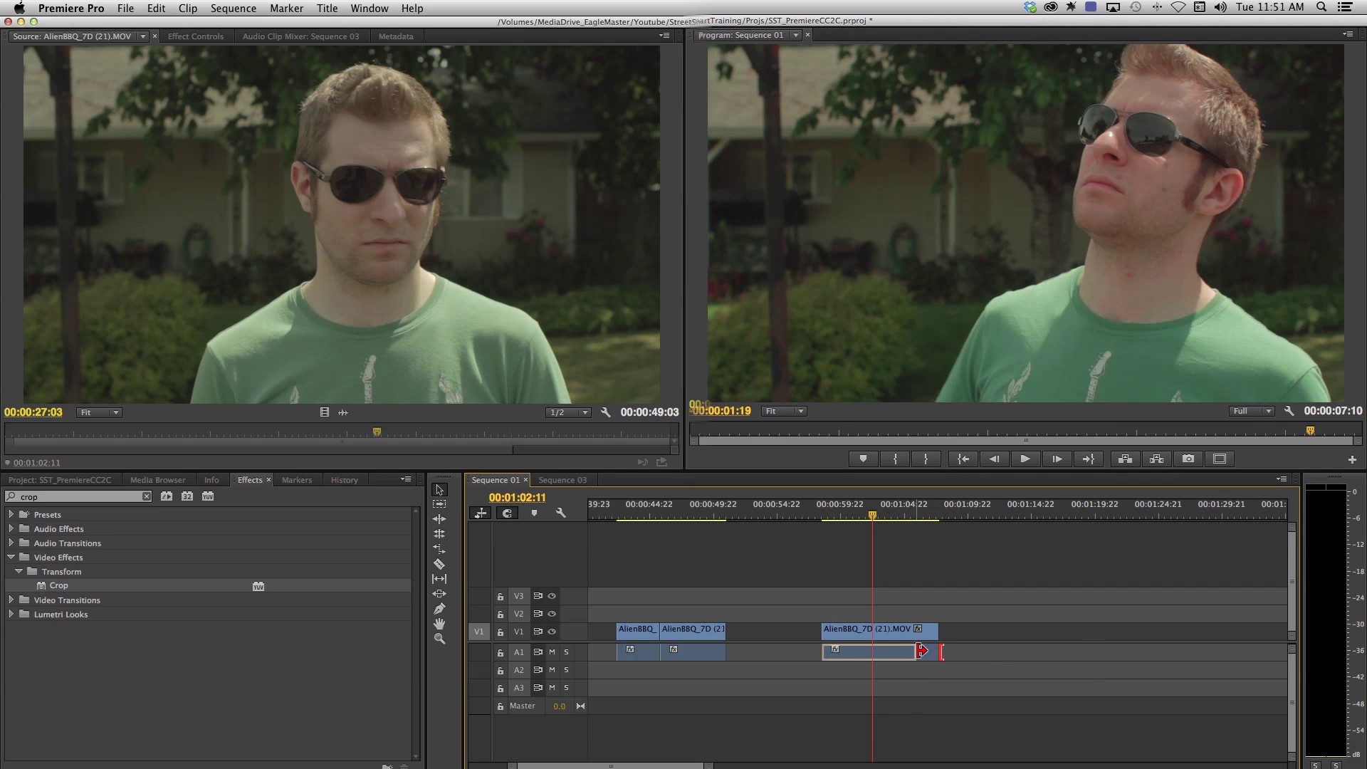
left_click(896, 631)
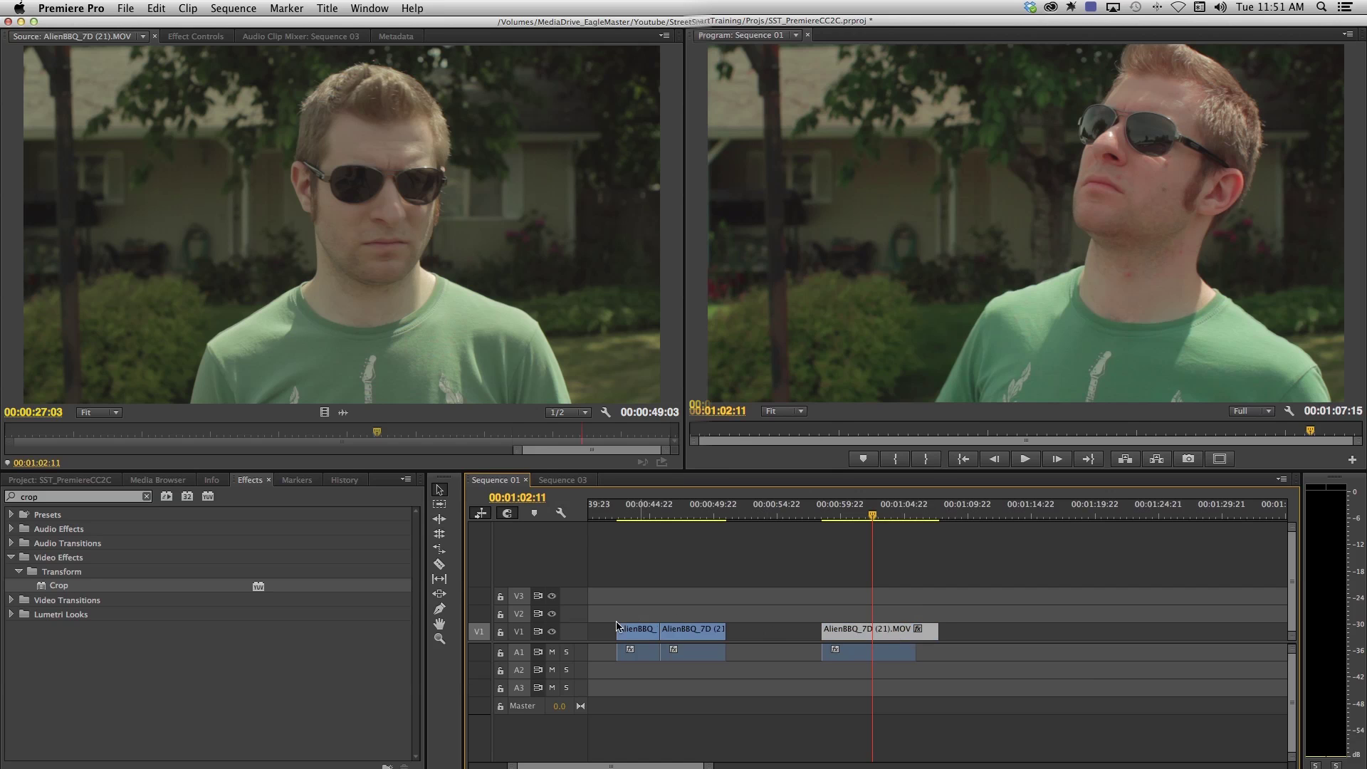
left_click(870, 662)
left_click(908, 509)
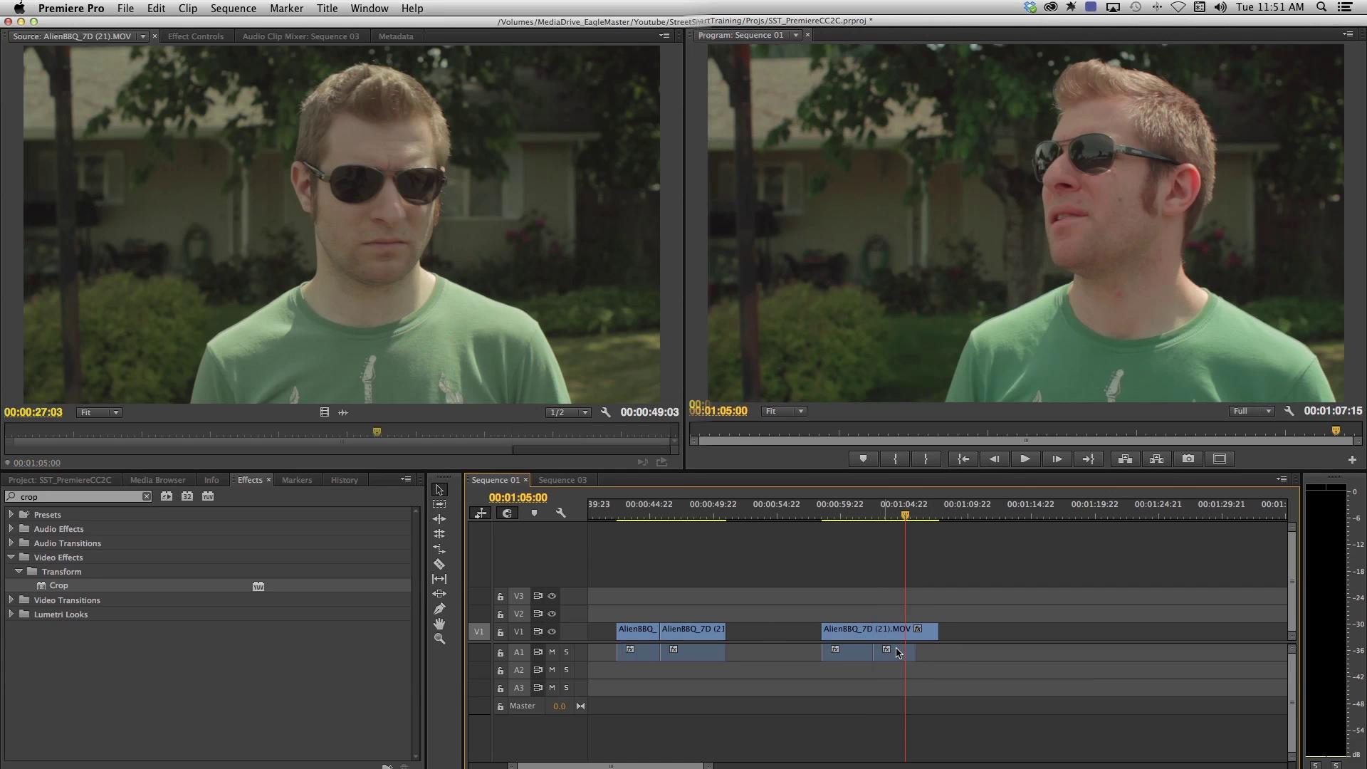
Apply the default Cross Dissolve at the start of AlienBBQ_7D (21).MOV.
right_click(824, 631)
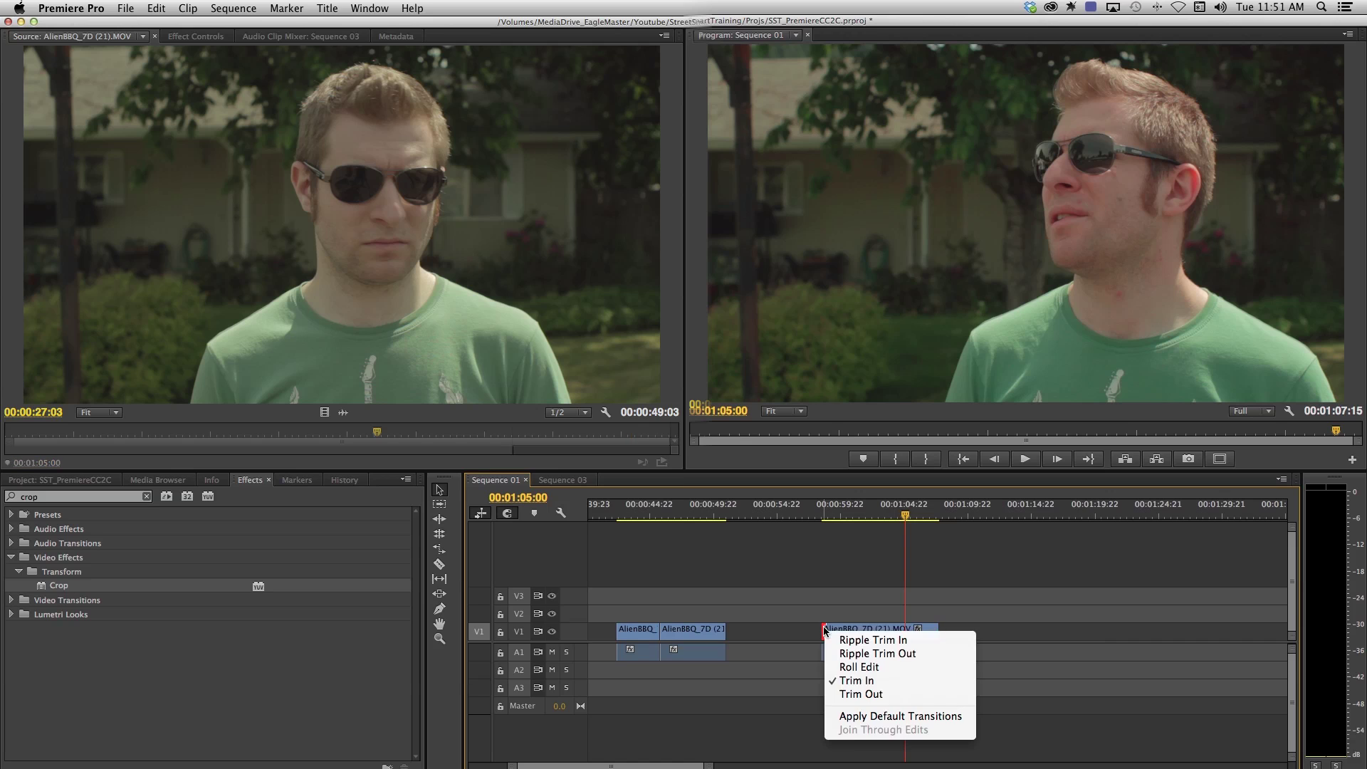
left_click(869, 718)
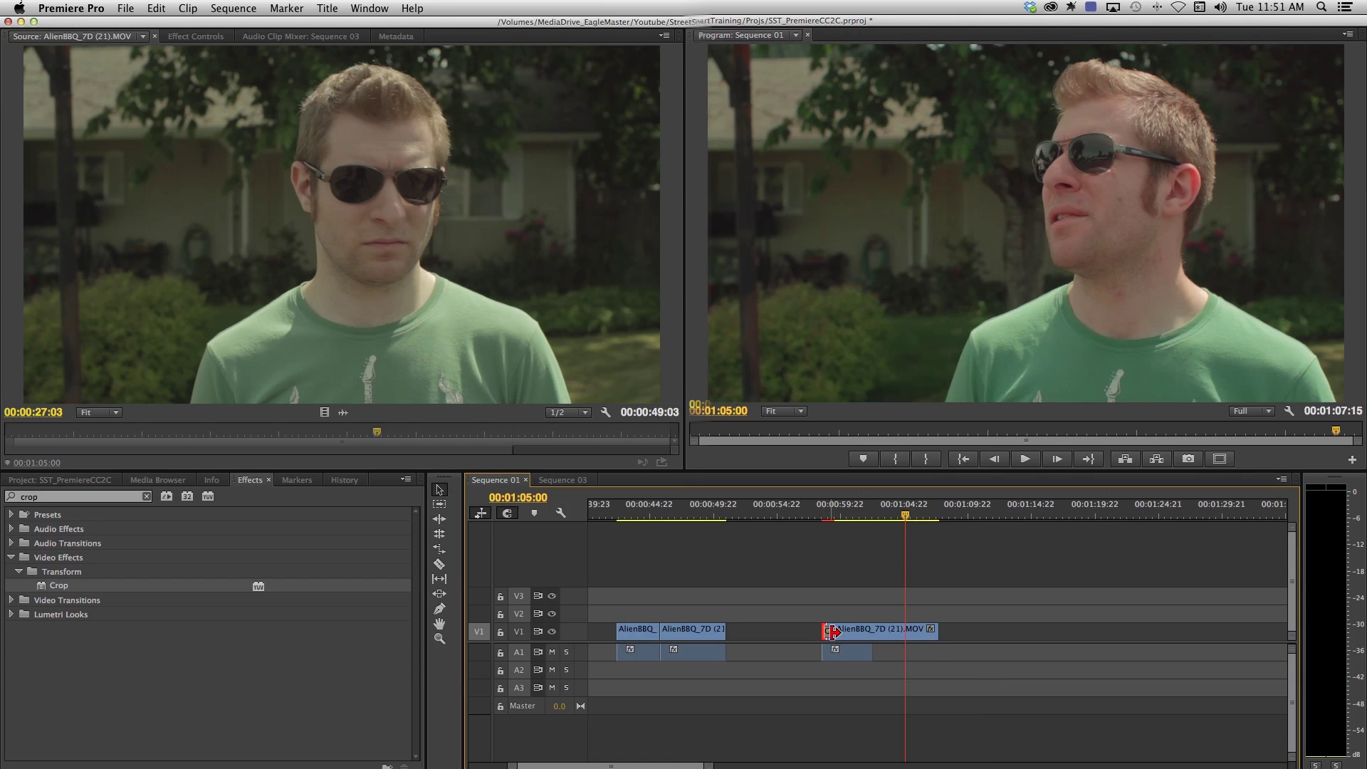
scroll(833, 631, "up", 3, "alt")
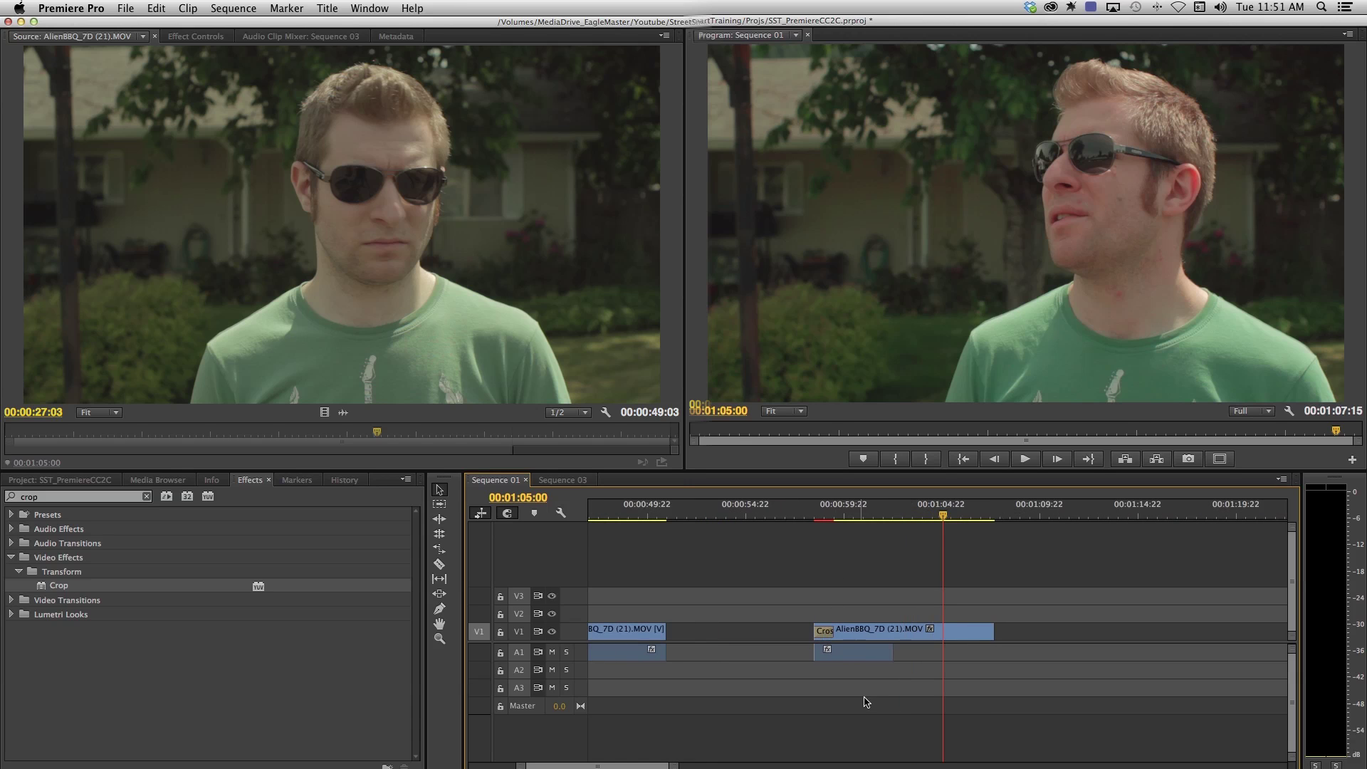
left_click_drag(867, 661, 899, 659)
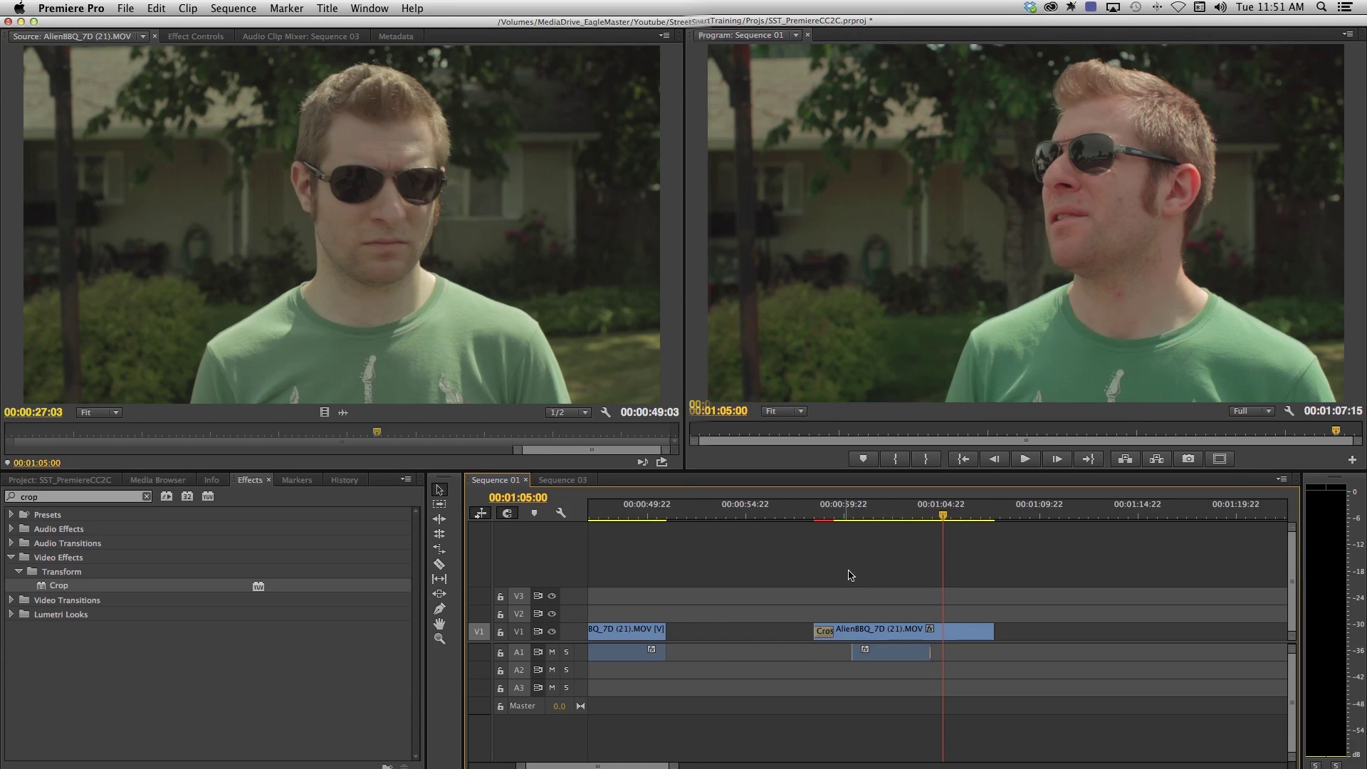
Unlink the first clip's video from its audio and trim the video's end shorter.
left_click_drag(703, 621, 590, 666)
key("super+l")
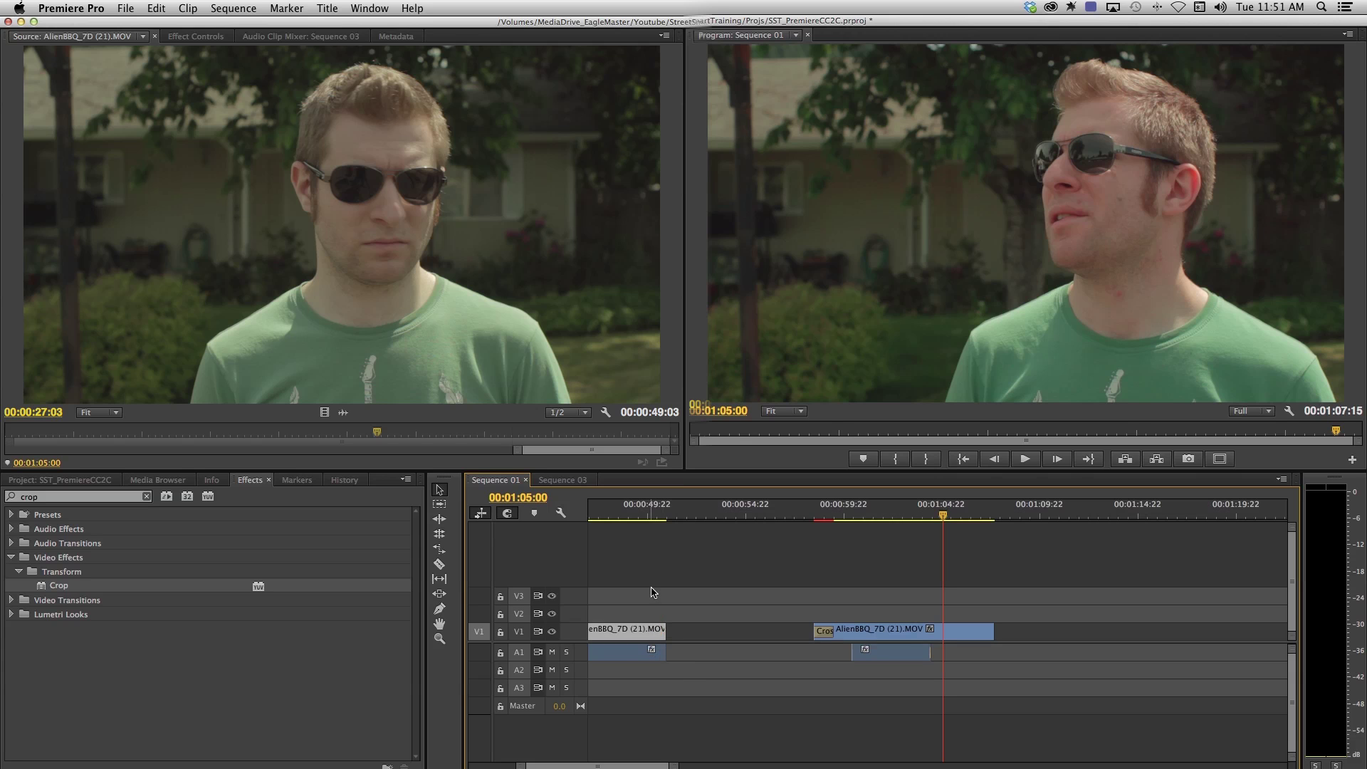
left_click(650, 595)
left_click(654, 636)
left_click_drag(653, 636, 633, 636)
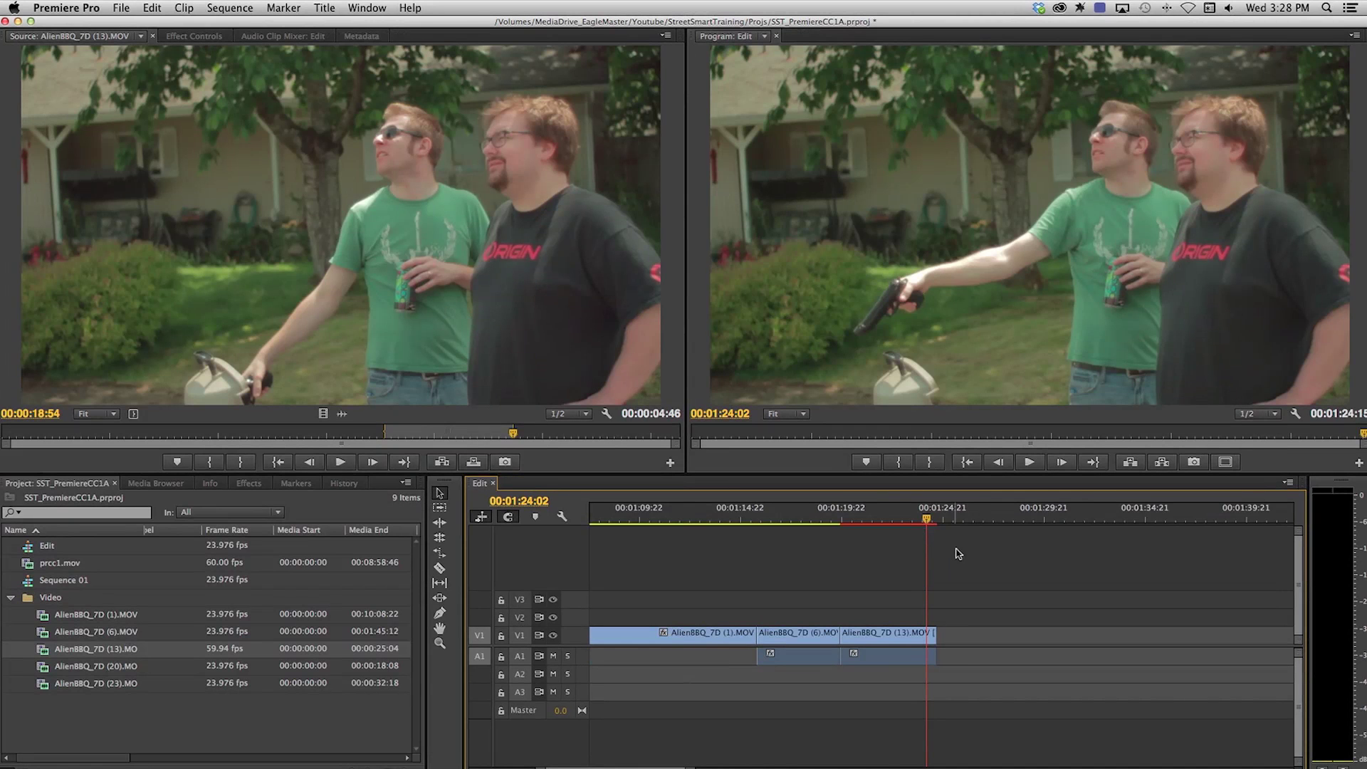
Apply default transitions at the end of clip (13) and between clips (6) and (13).
left_click(957, 518)
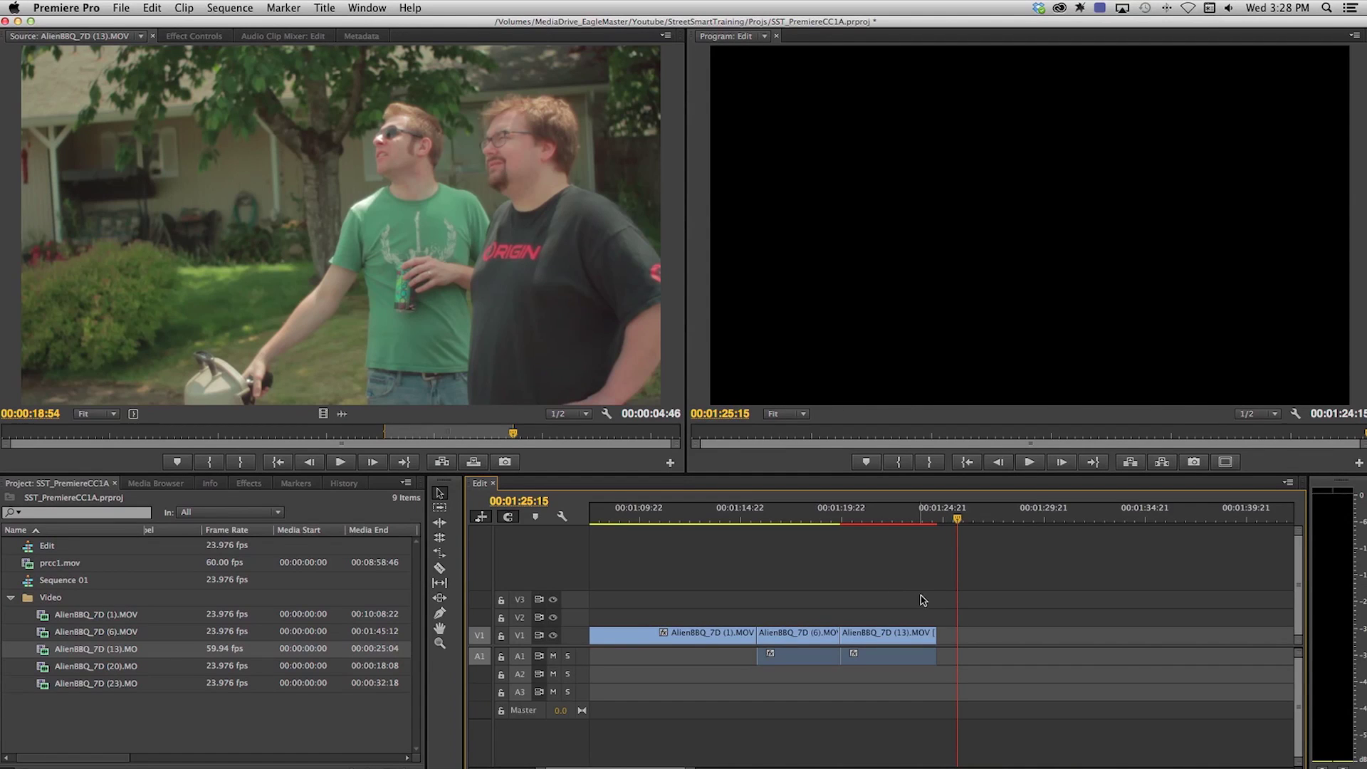
left_click(931, 636)
right_click(933, 639)
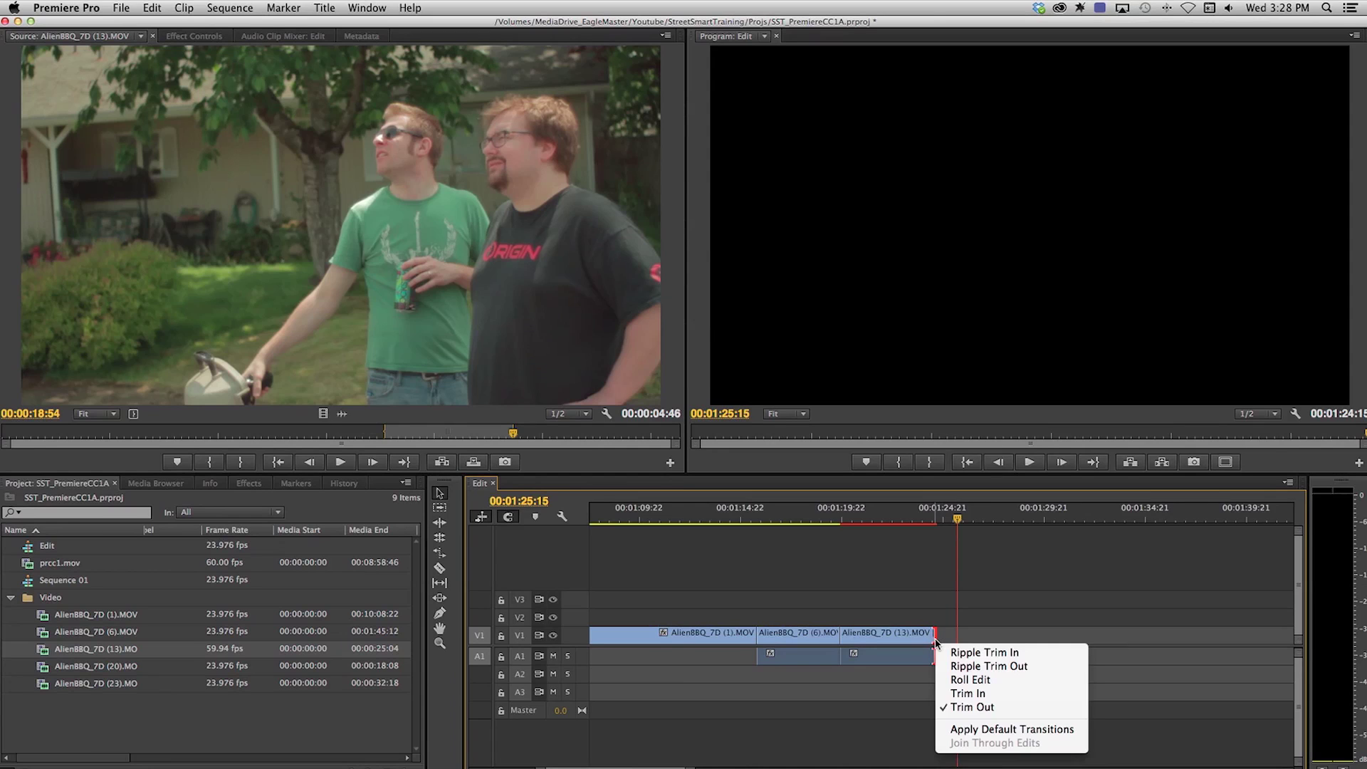
left_click(991, 732)
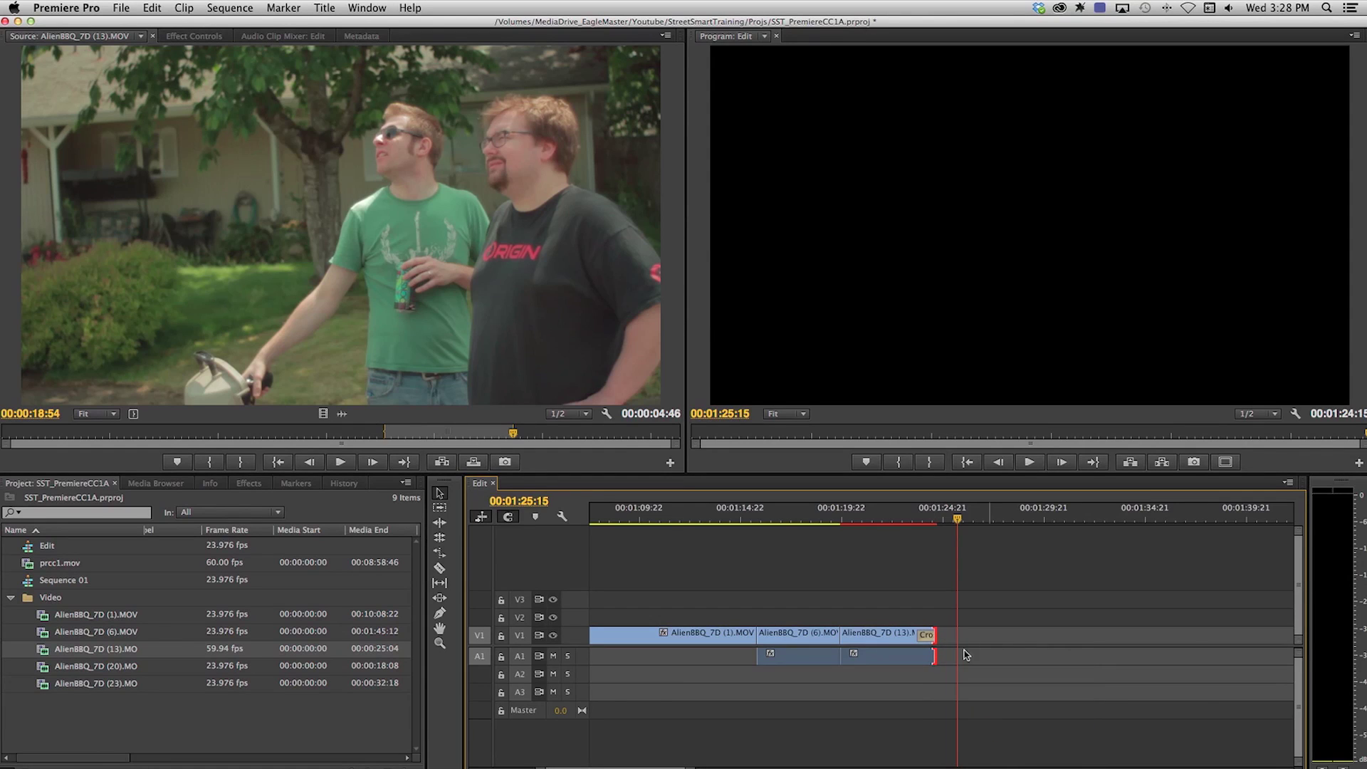
scroll(948, 645, "up", 5)
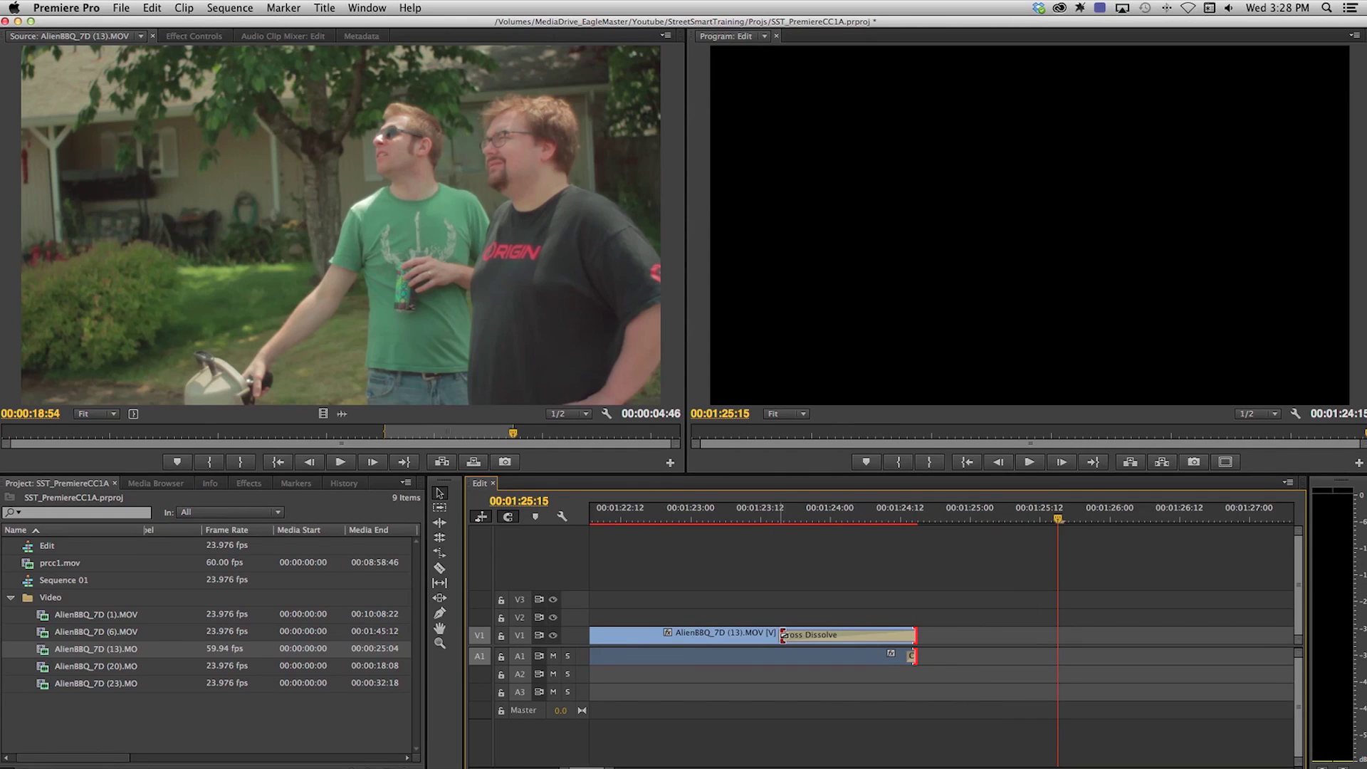
right_click(875, 636)
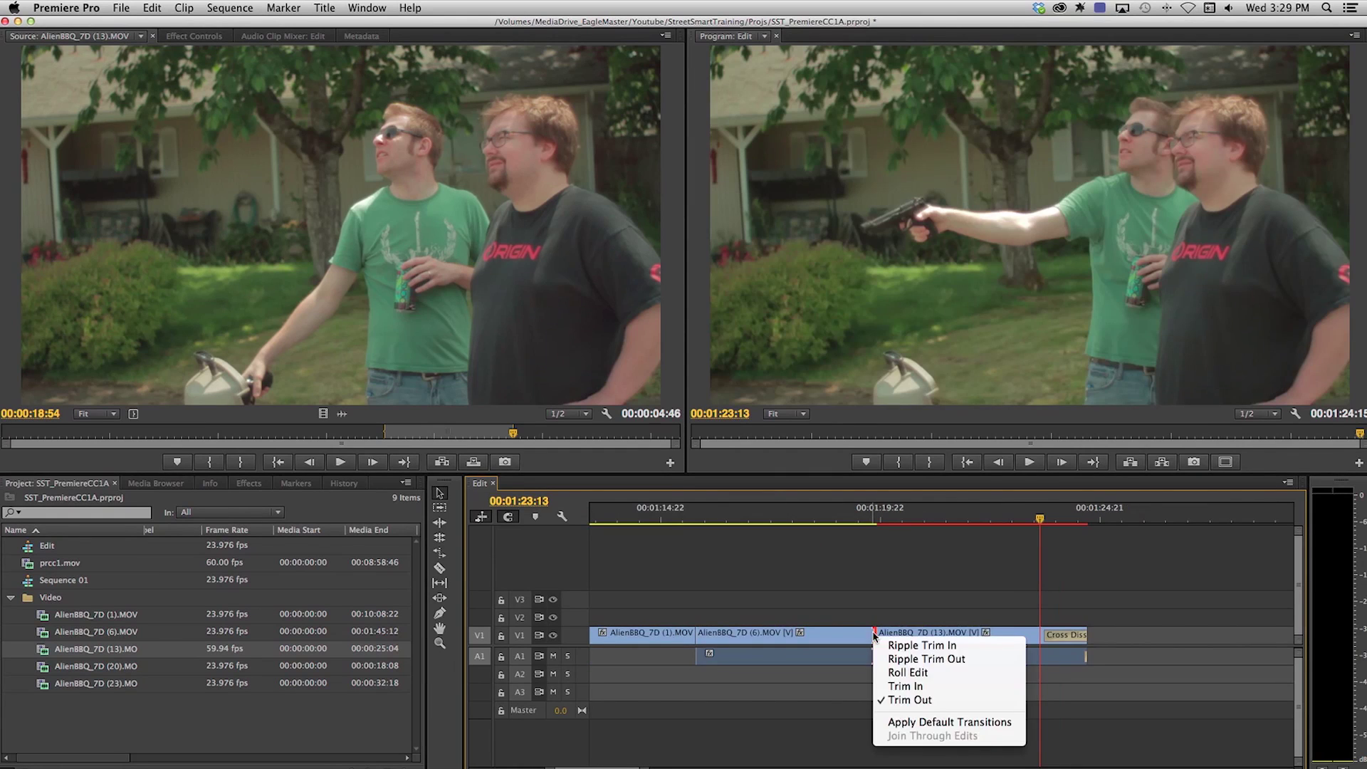
left_click(919, 722)
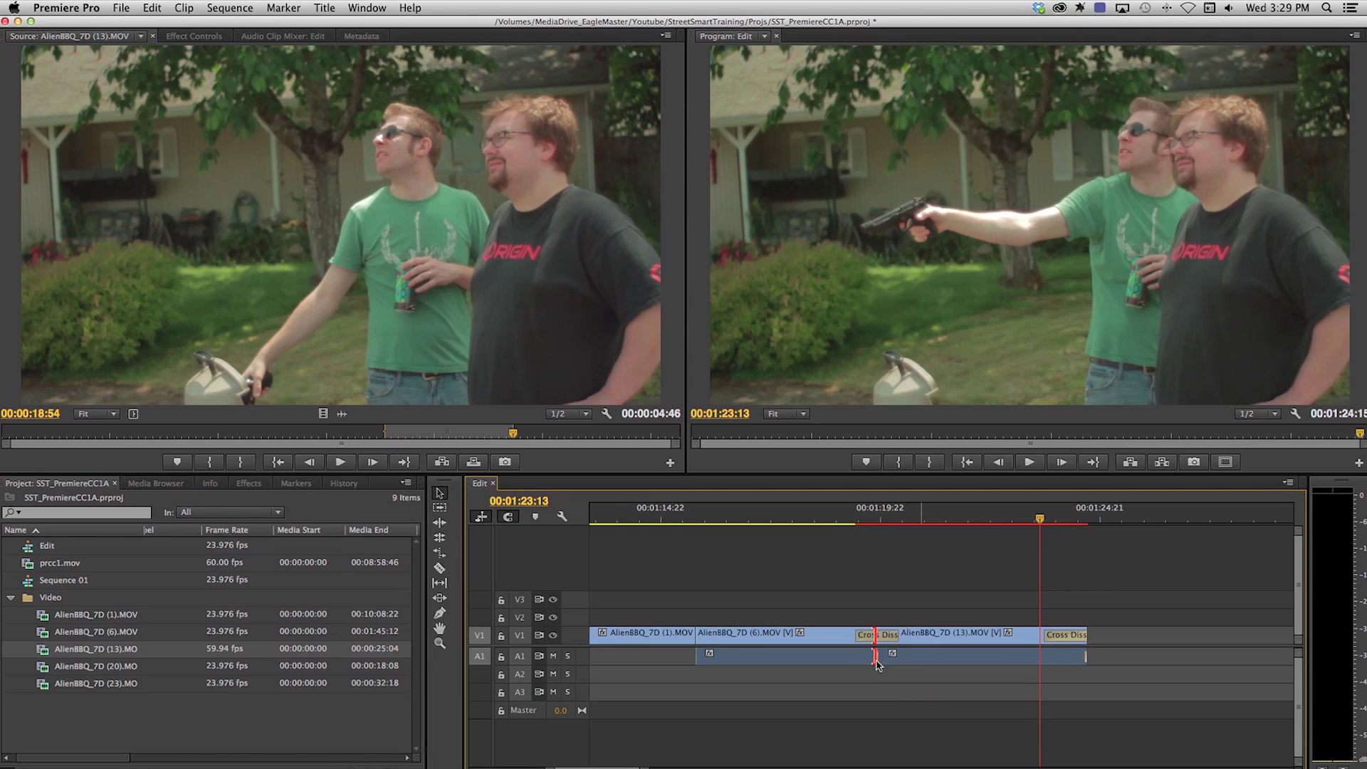
Preview the Cross Dissolve, then shorten the closing audio transition to 5 frames.
scroll(878, 665, "up", 2)
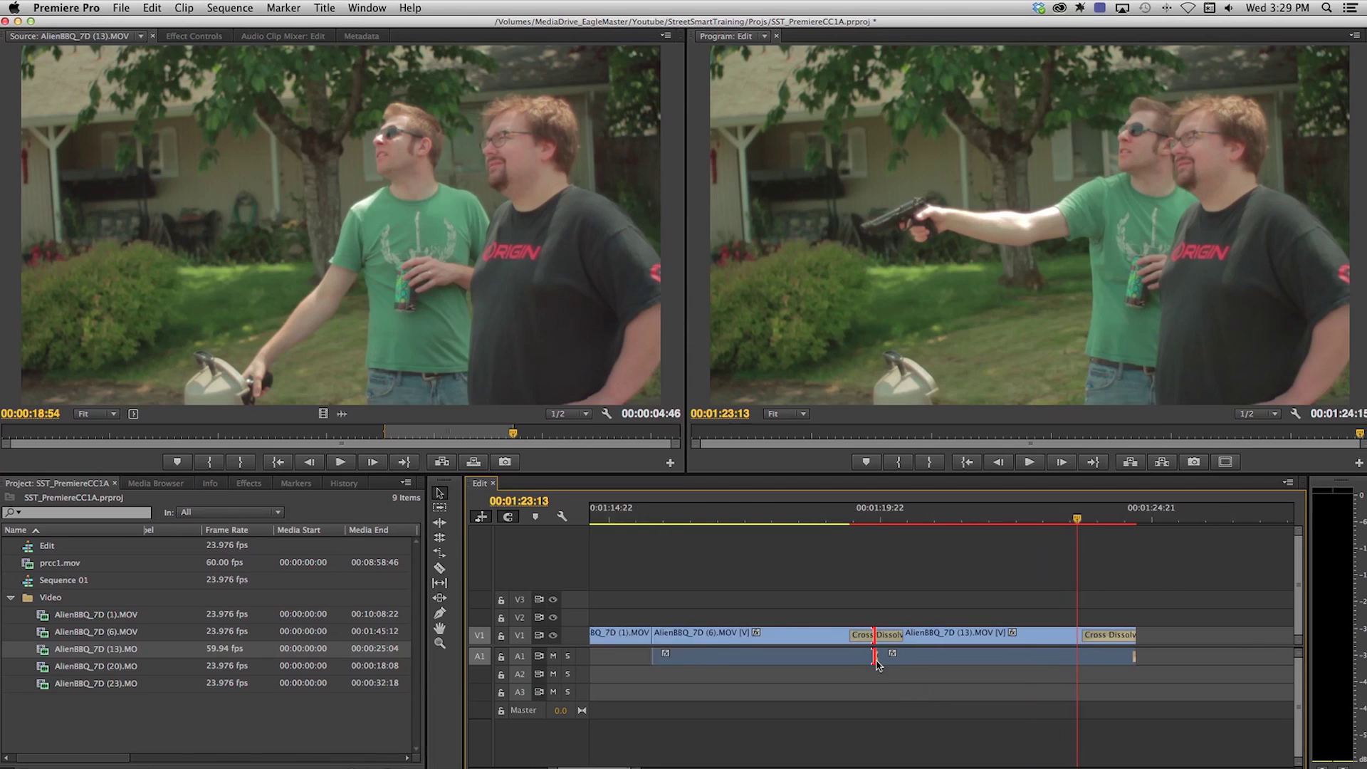
left_click(831, 520)
left_click_drag(831, 522, 939, 522)
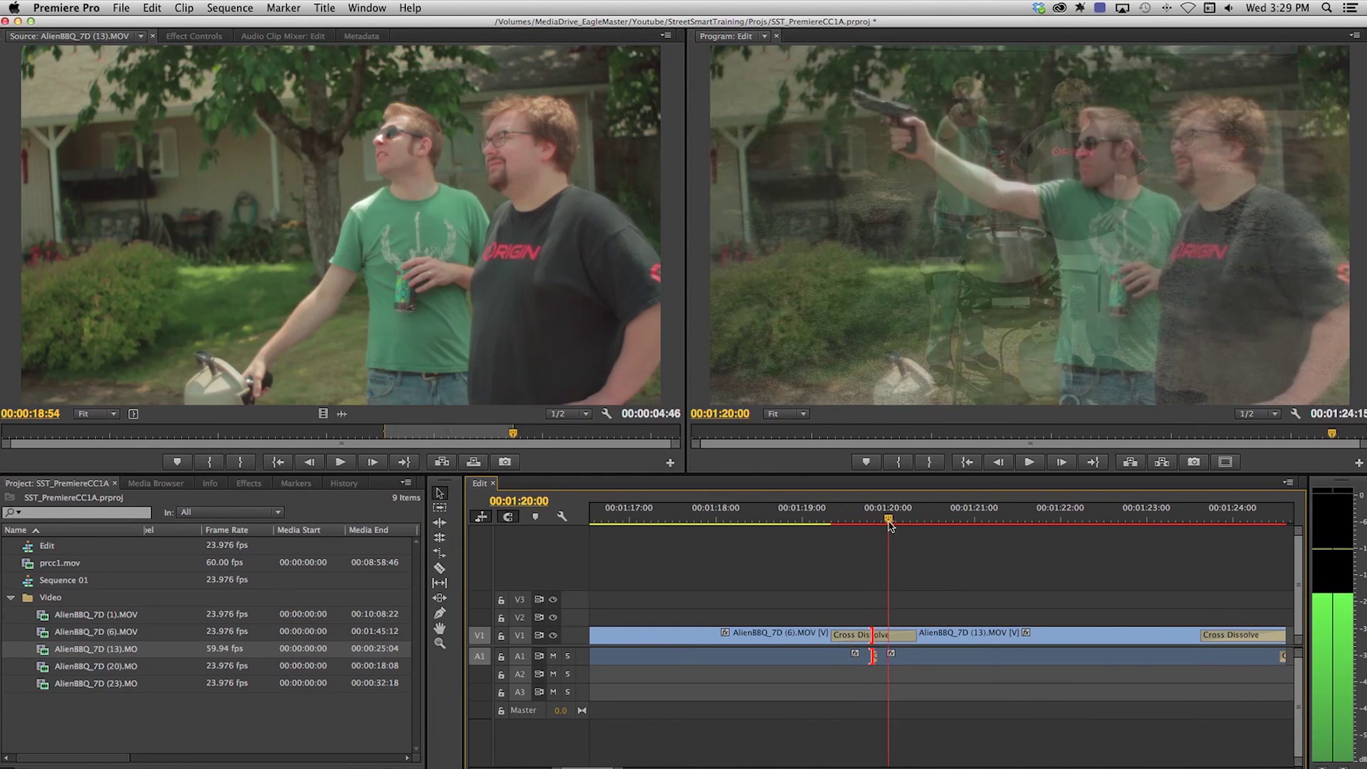
scroll(790, 558, "down", 3)
scroll(790, 558, "up", 2)
left_click_drag(712, 519, 801, 518)
key("equal")
key("equal")
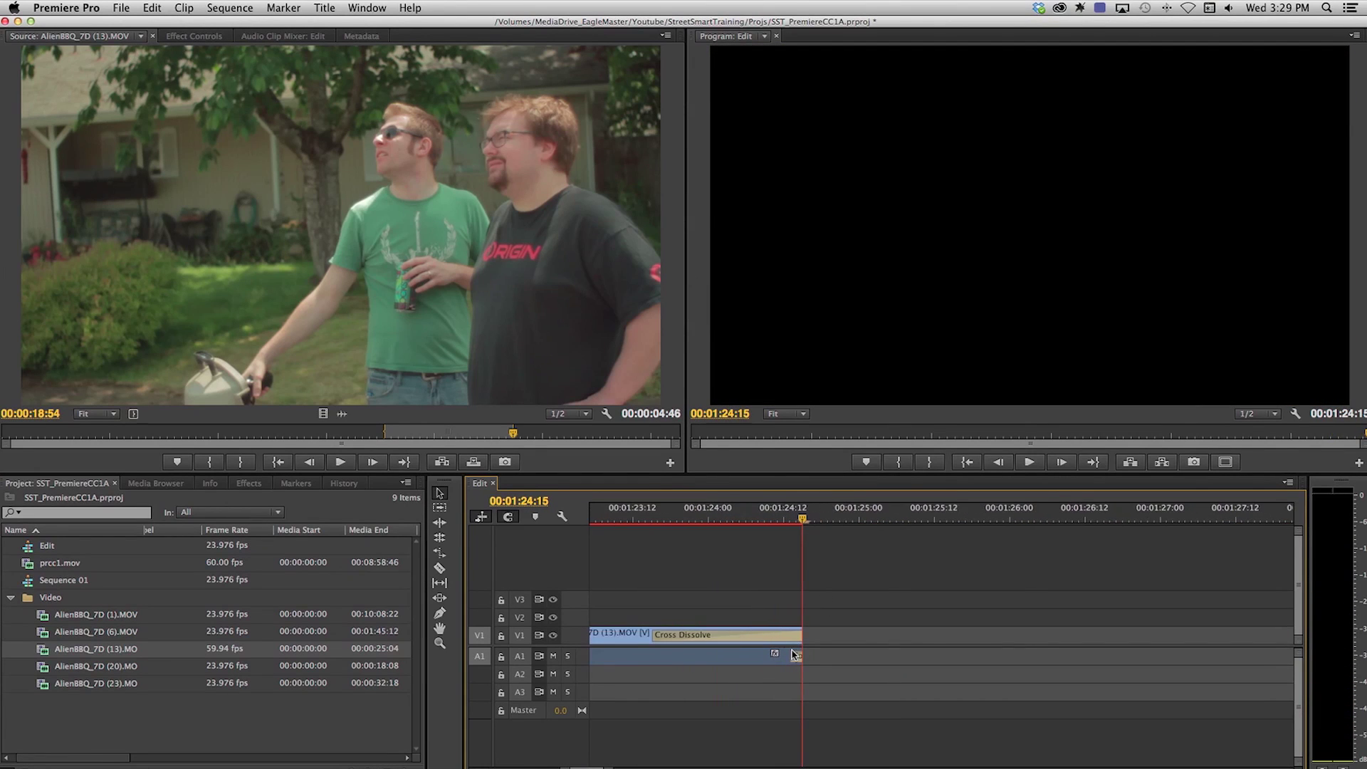
left_click_drag(791, 655, 664, 654)
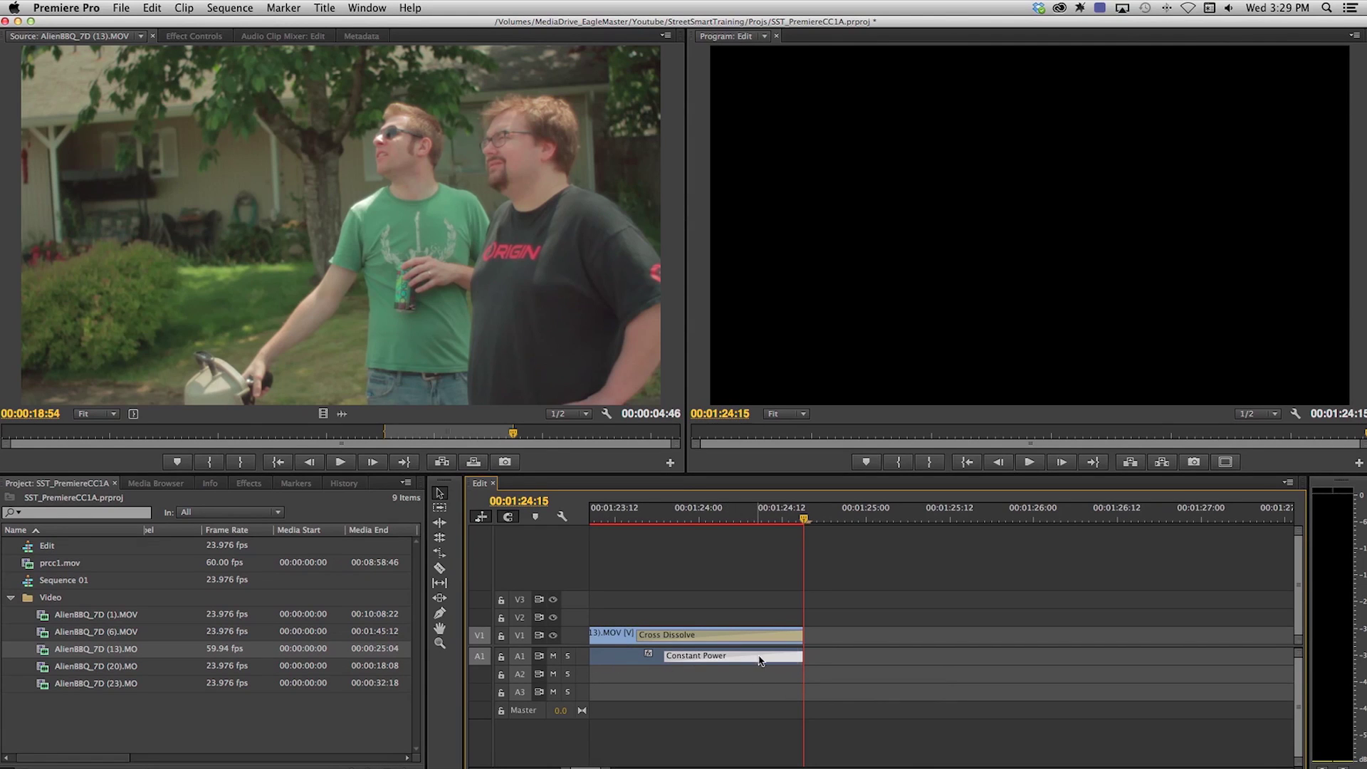
Expand the Video 1 and Audio 1 track heights and park the playhead near 01:17:10.
left_click(620, 611)
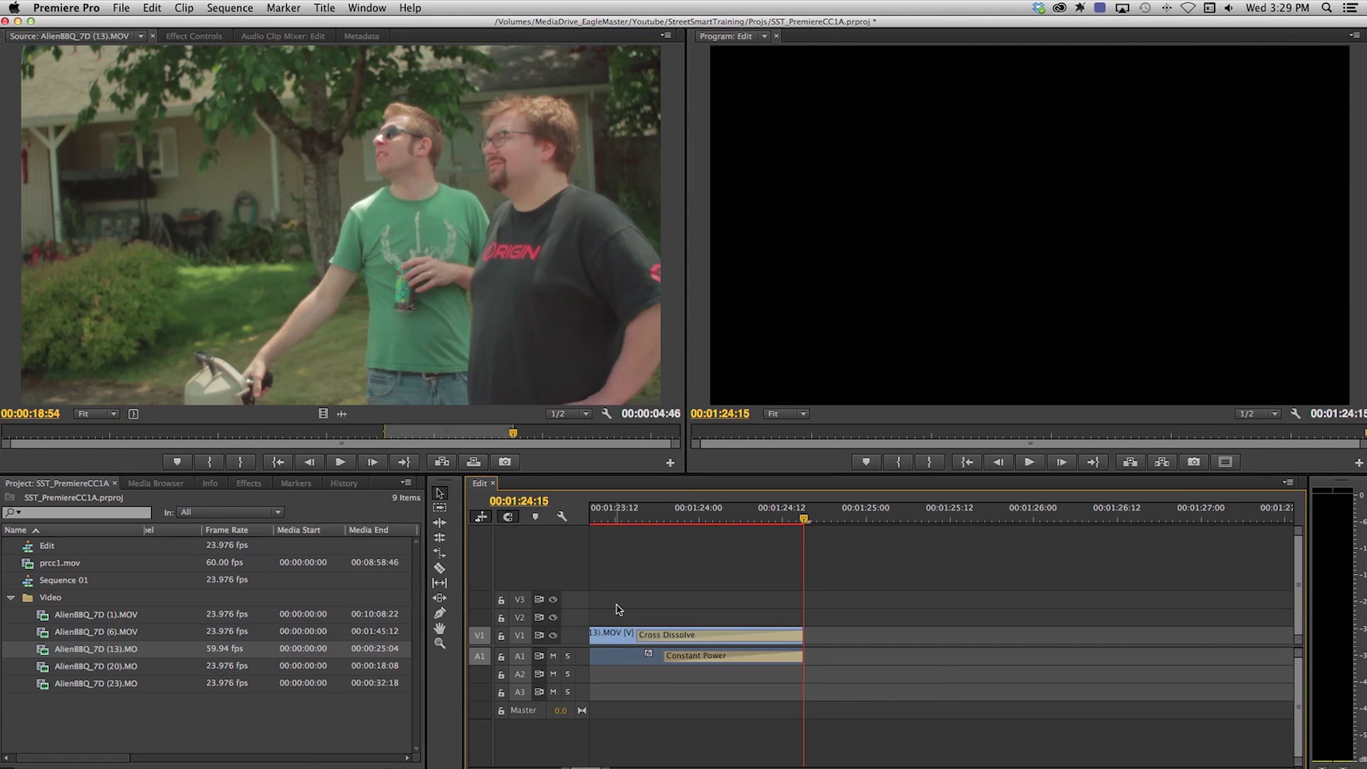
scroll(617, 610, "left", 5)
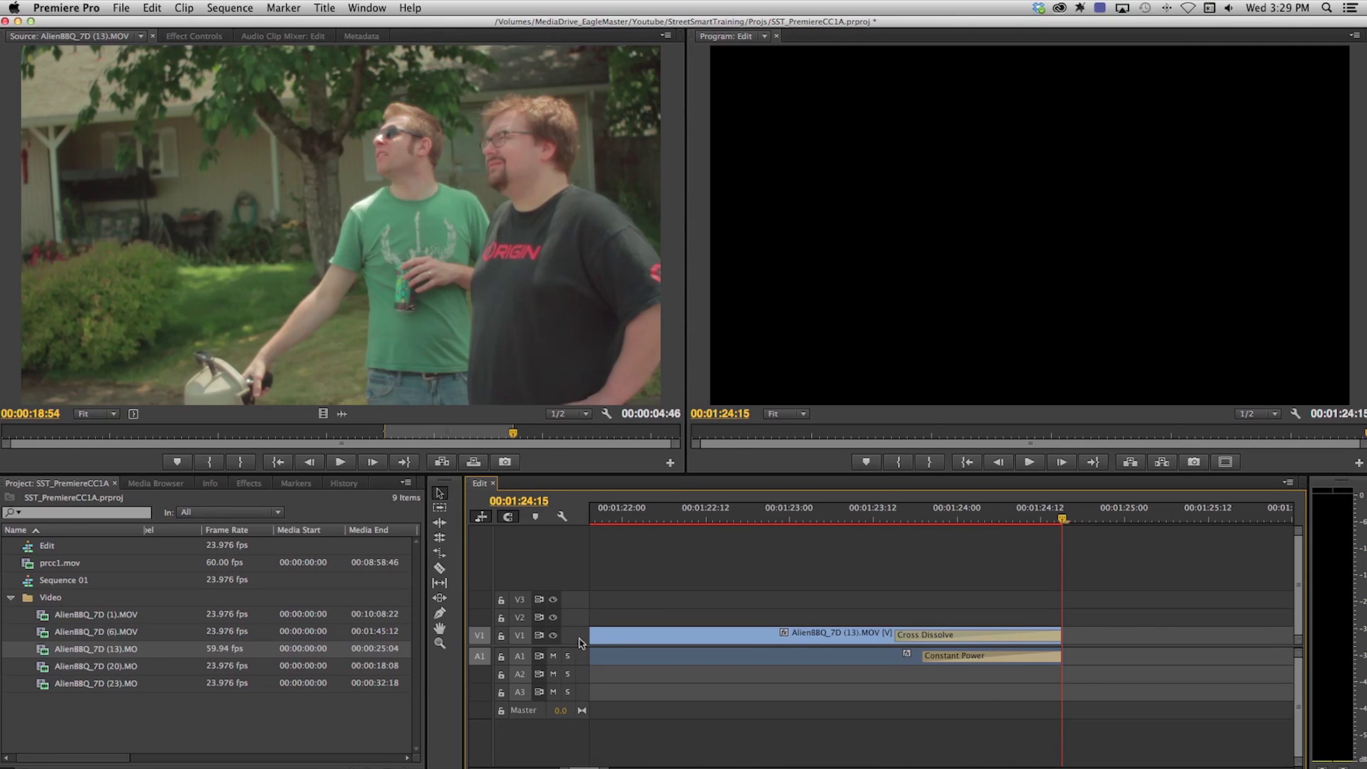
double_click(580, 640)
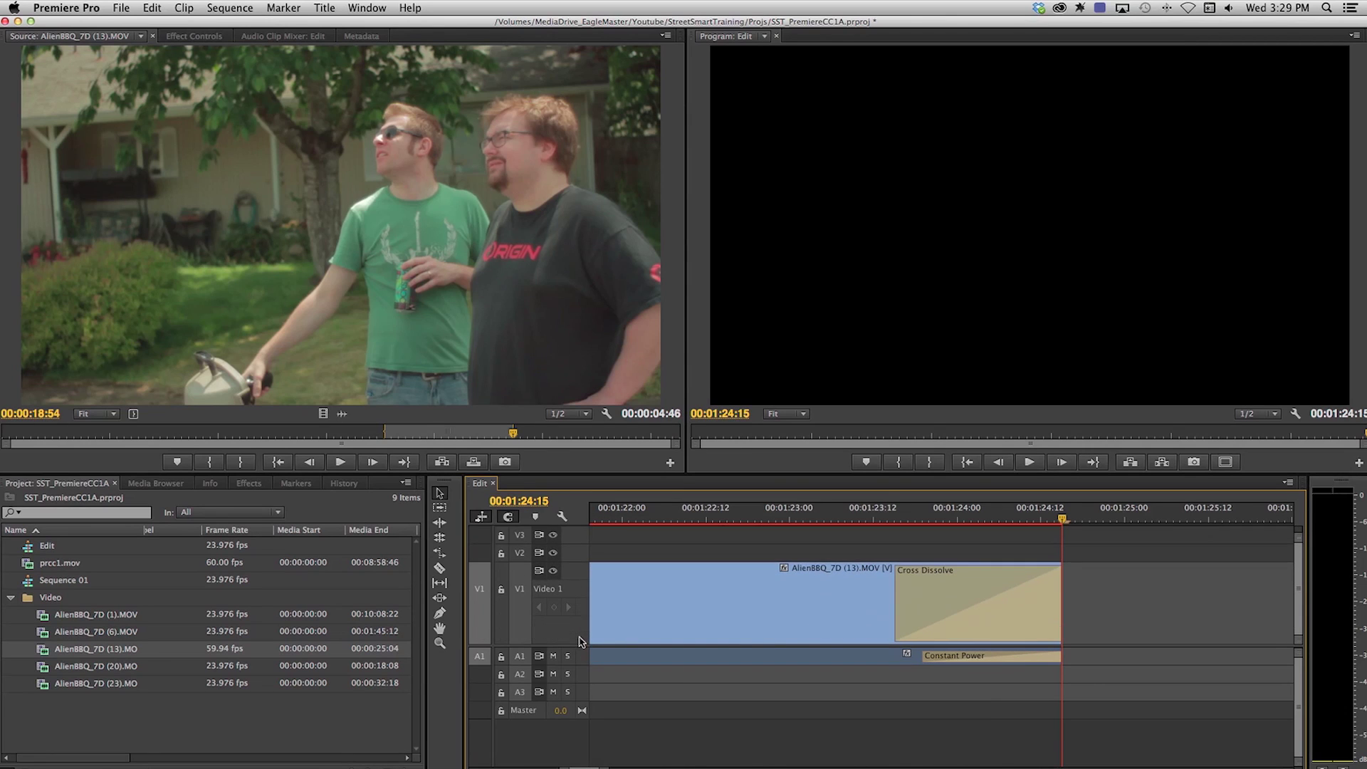
double_click(584, 658)
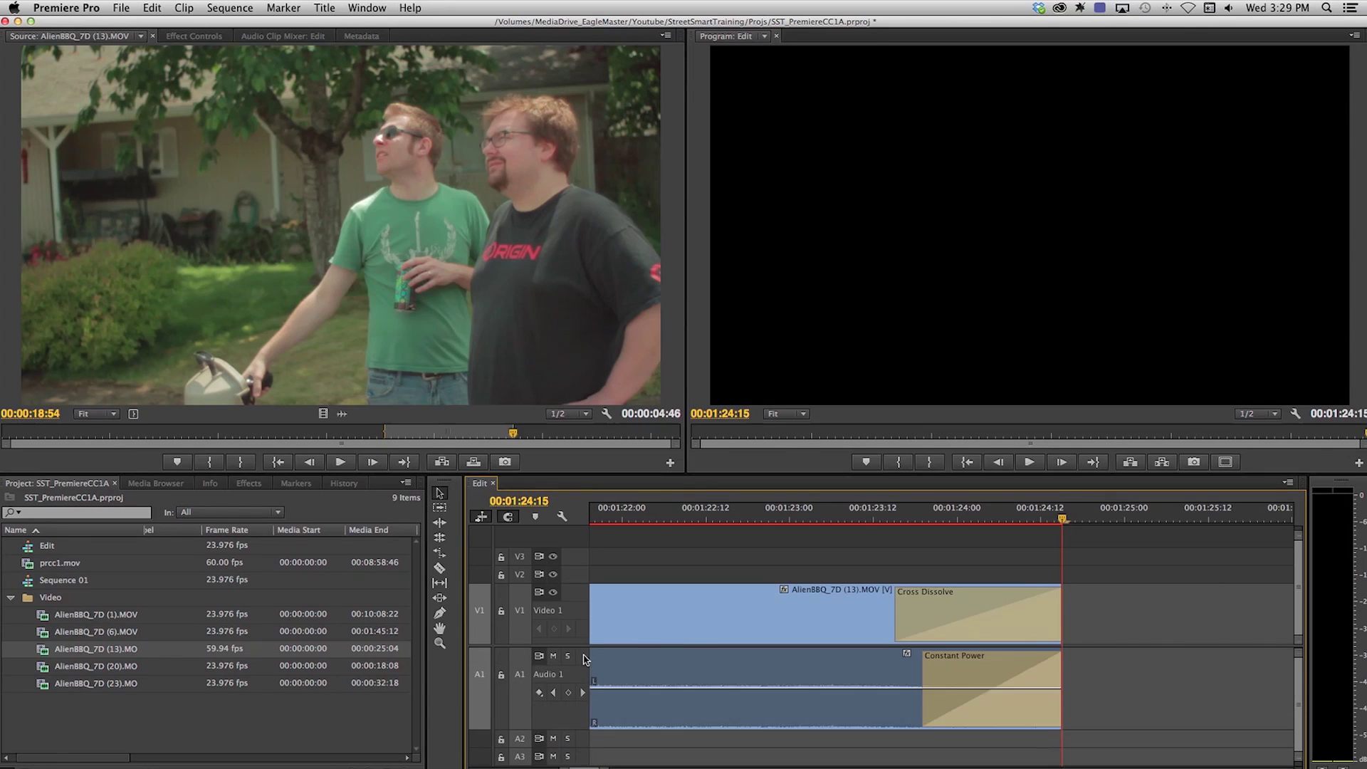
scroll(736, 704, "up", 5)
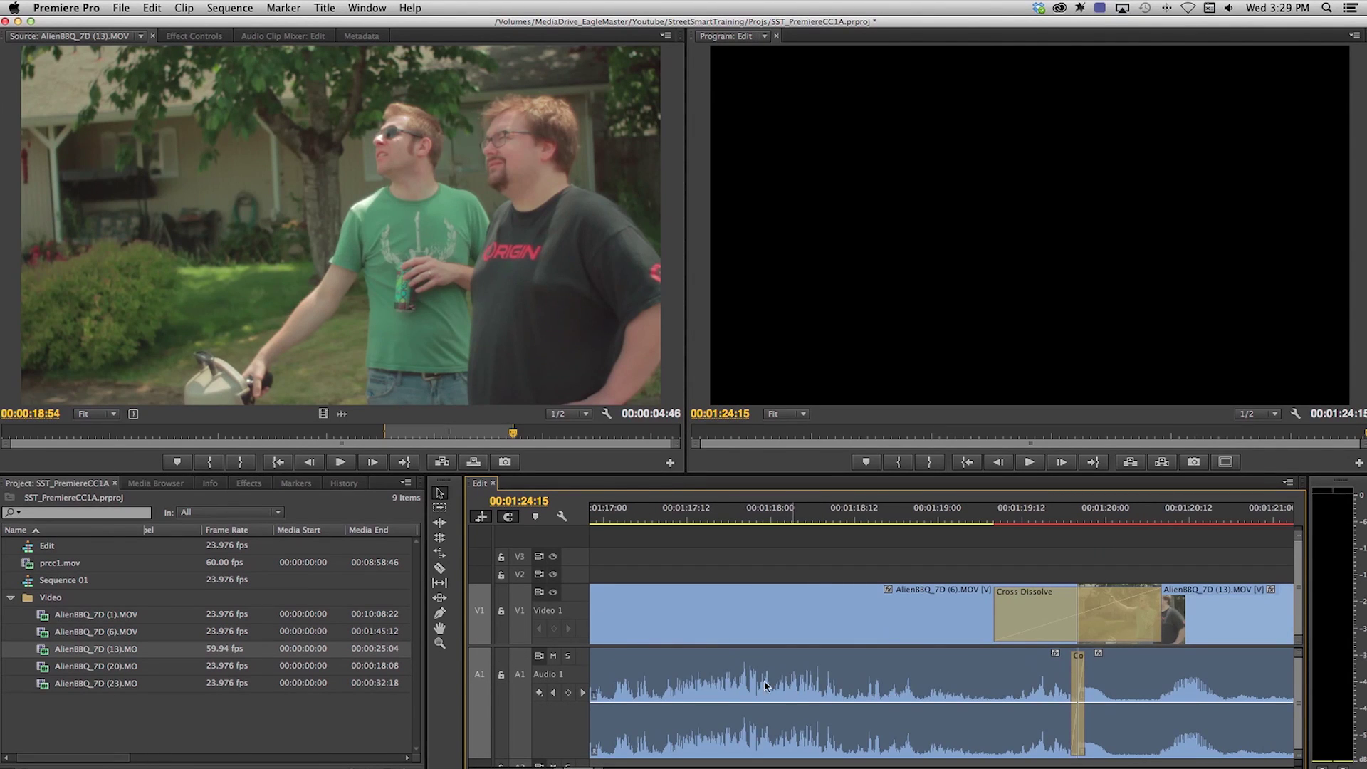
scroll(766, 685, "down", 1, "alt")
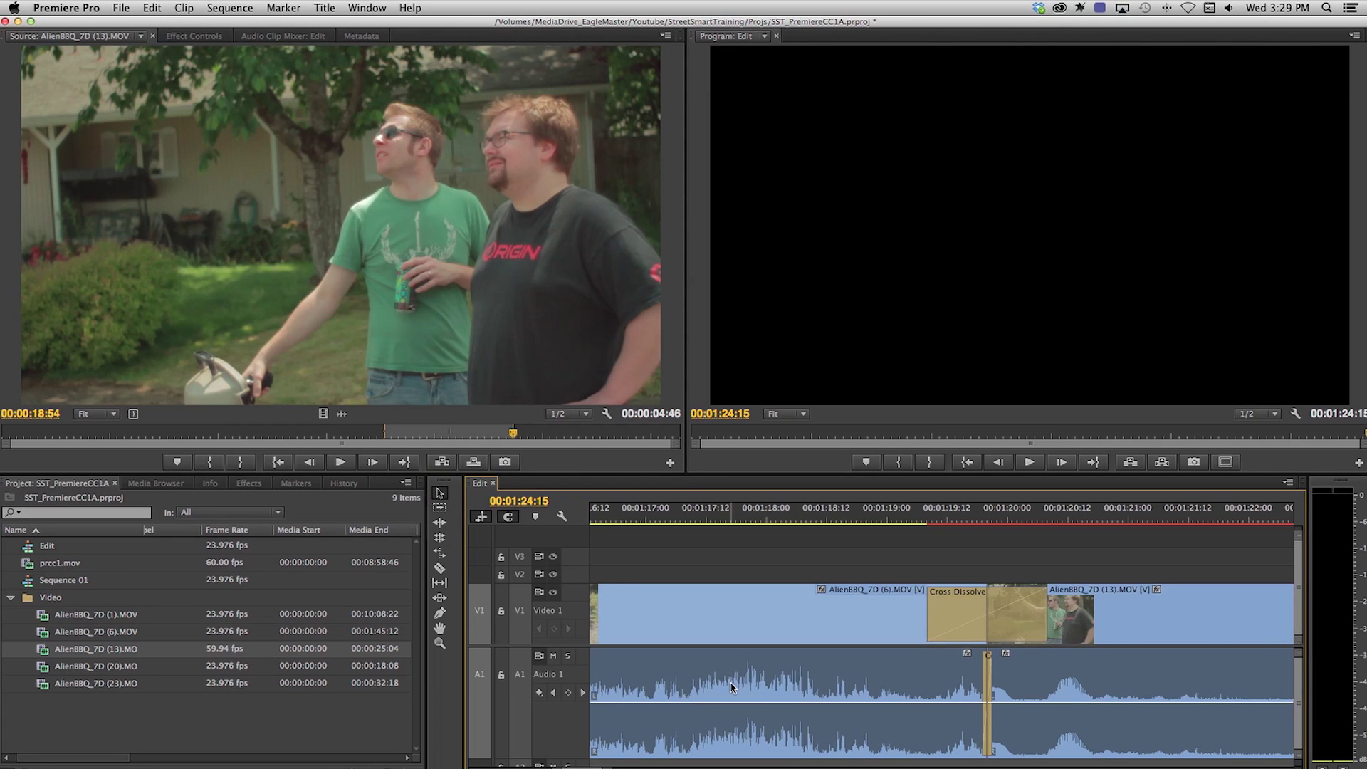
scroll(752, 691, "up", 3)
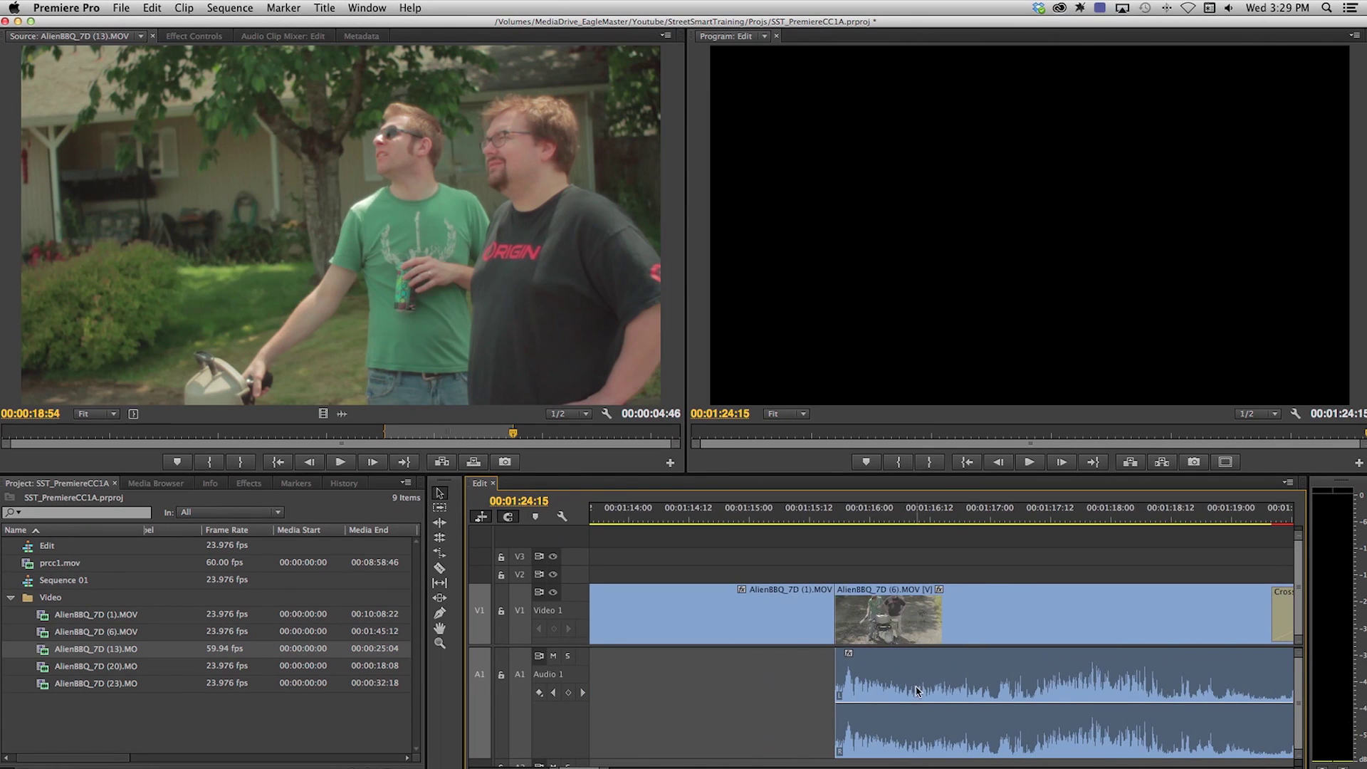
scroll(881, 685, "down", 1)
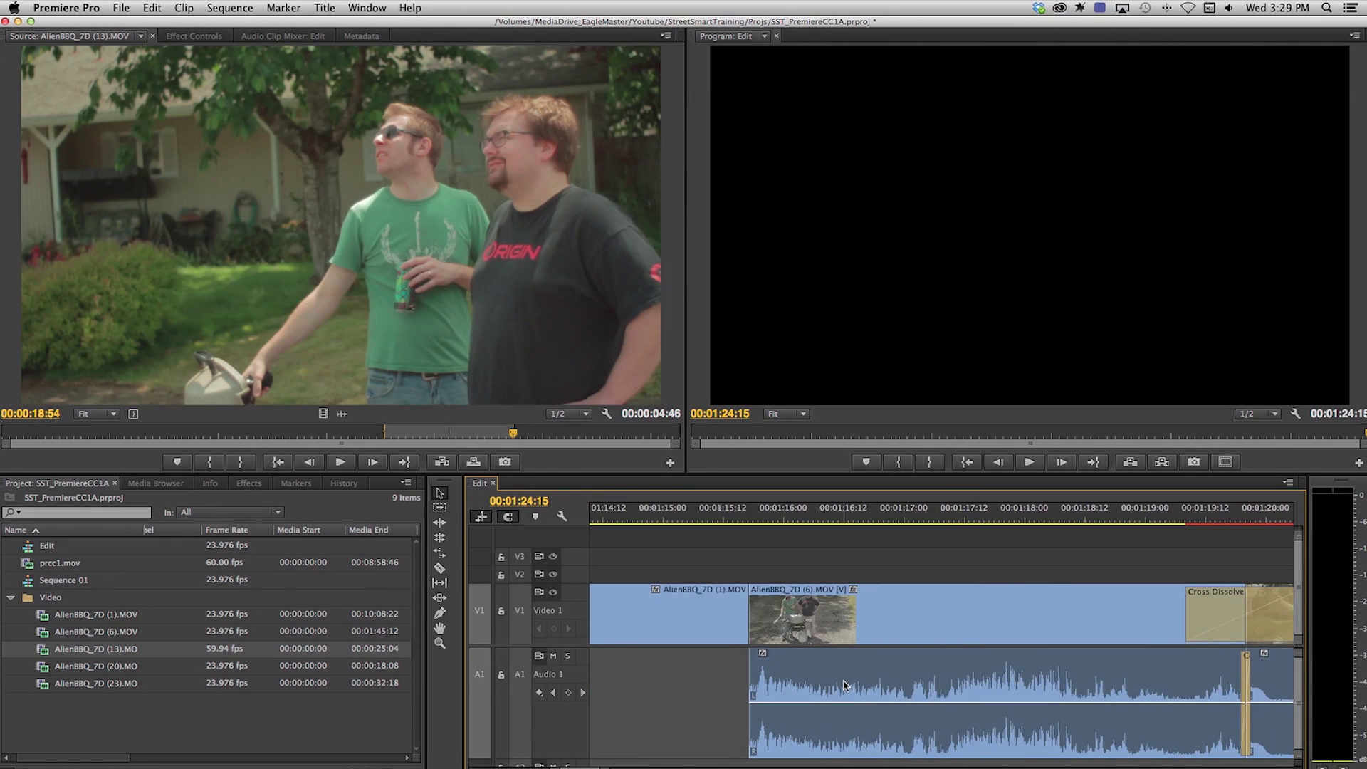
scroll(845, 685, "down", 2)
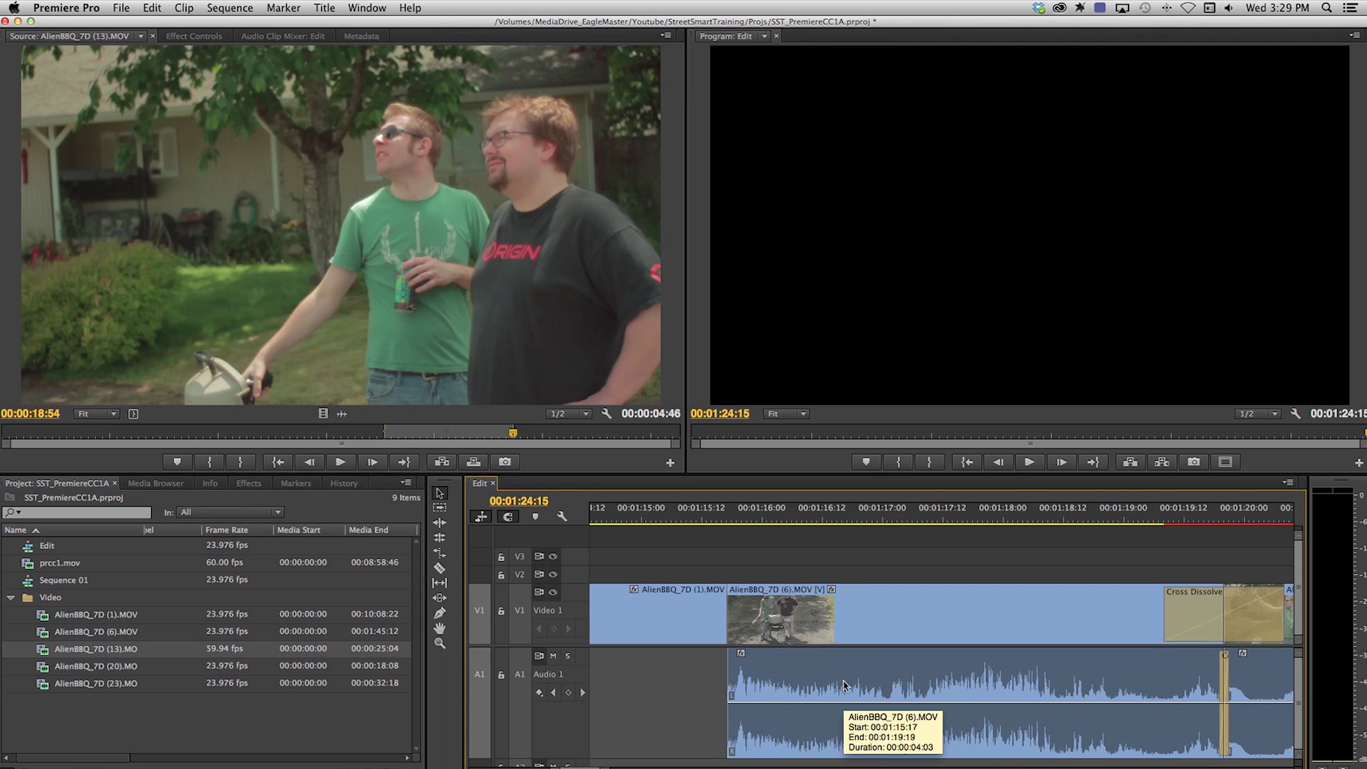
left_click(839, 559)
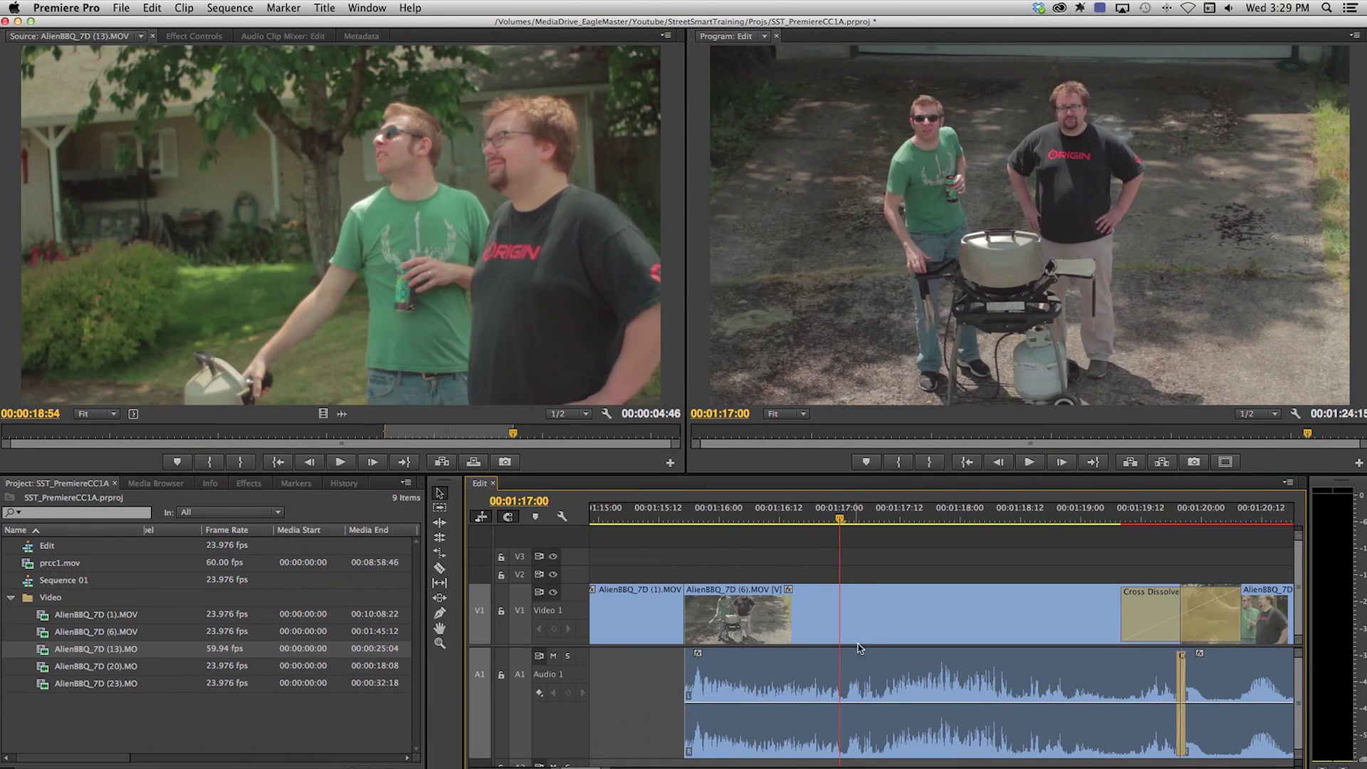
left_click(890, 517)
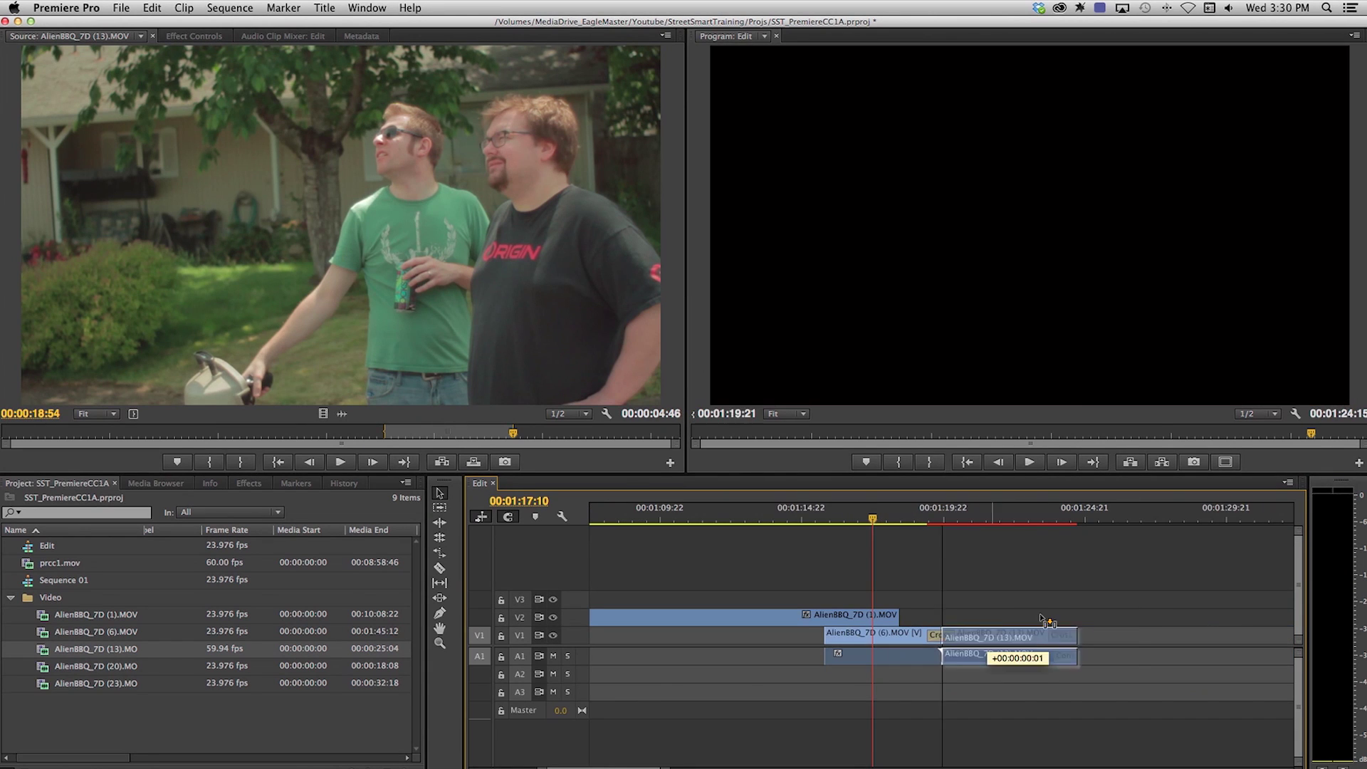
Reorder clips (13), (6) and (1).MOV on Video 1, shifting (13) and (6) earlier by 6:21.
mouse_move(1023, 618)
left_mouse_down()
mouse_move(1068, 623)
mouse_move(1037, 616)
left_mouse_up()
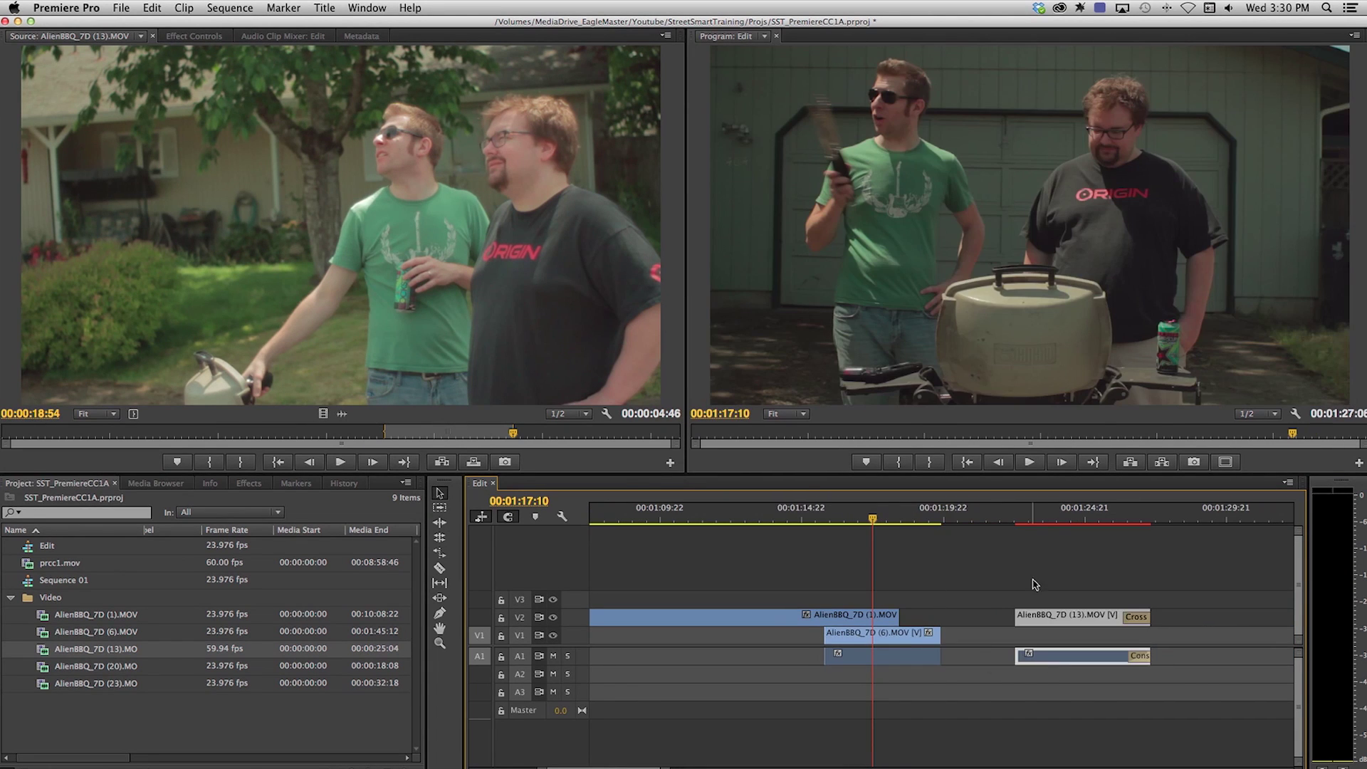
left_click_drag(883, 634, 1199, 638)
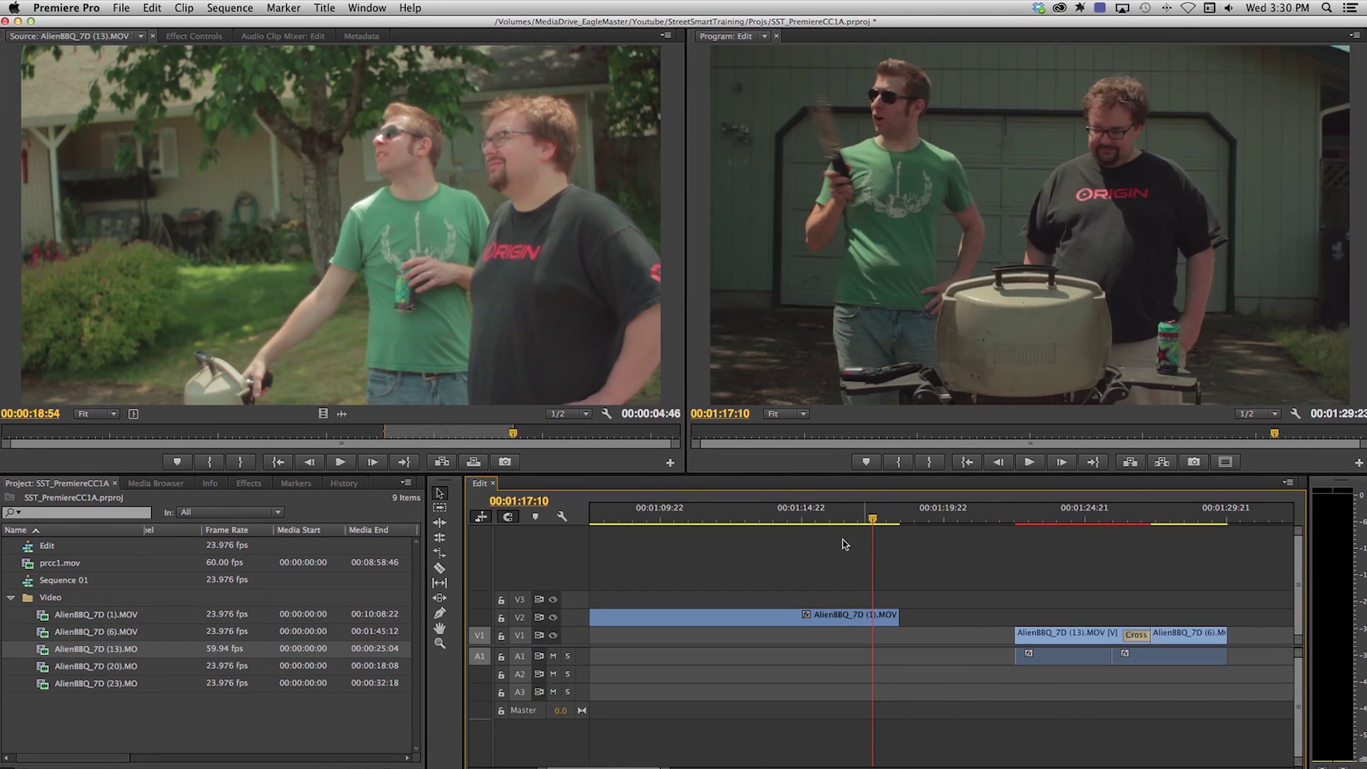
left_click_drag(993, 604, 1265, 698)
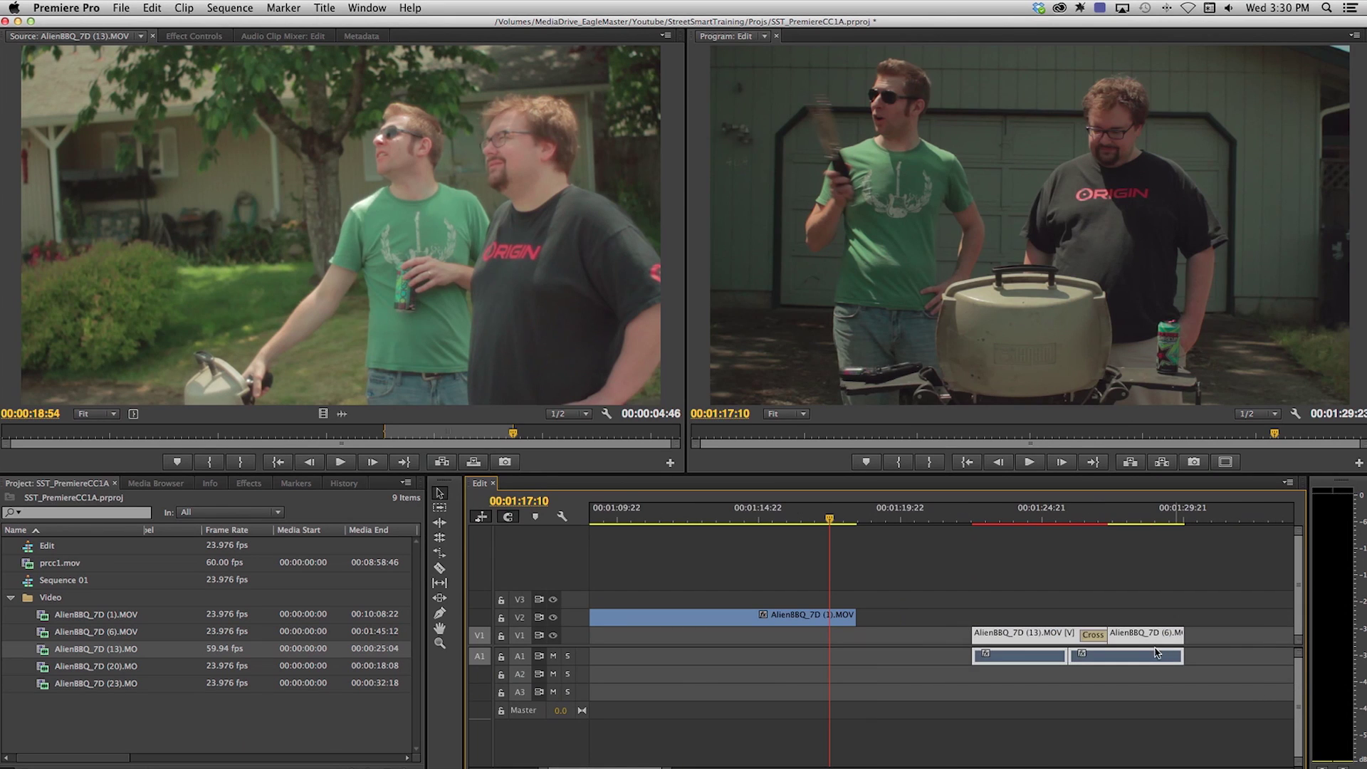
left_click_drag(1155, 653, 975, 644)
left_click_drag(748, 618, 741, 641)
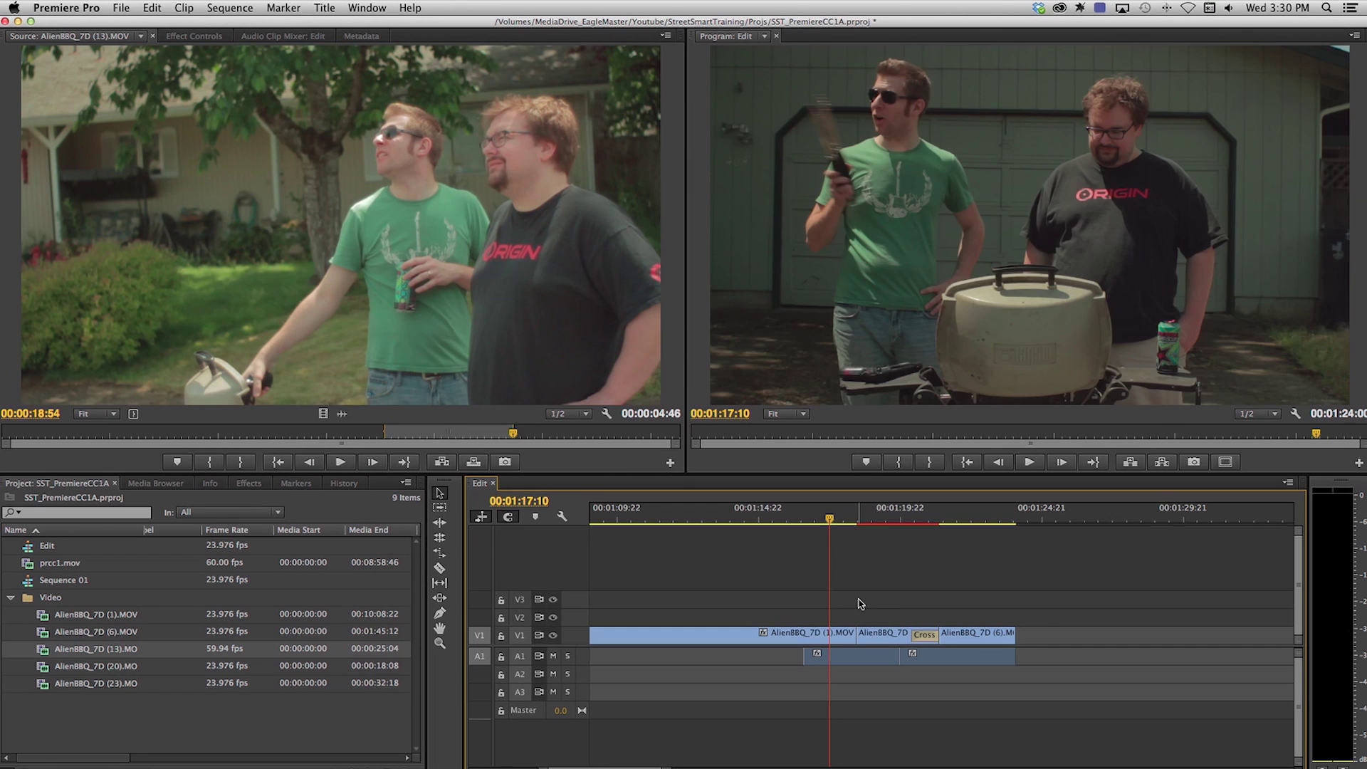
Play the sequence from 00:01:18:23 and stop at 00:01:16:03.
left_click(874, 517)
key("space")
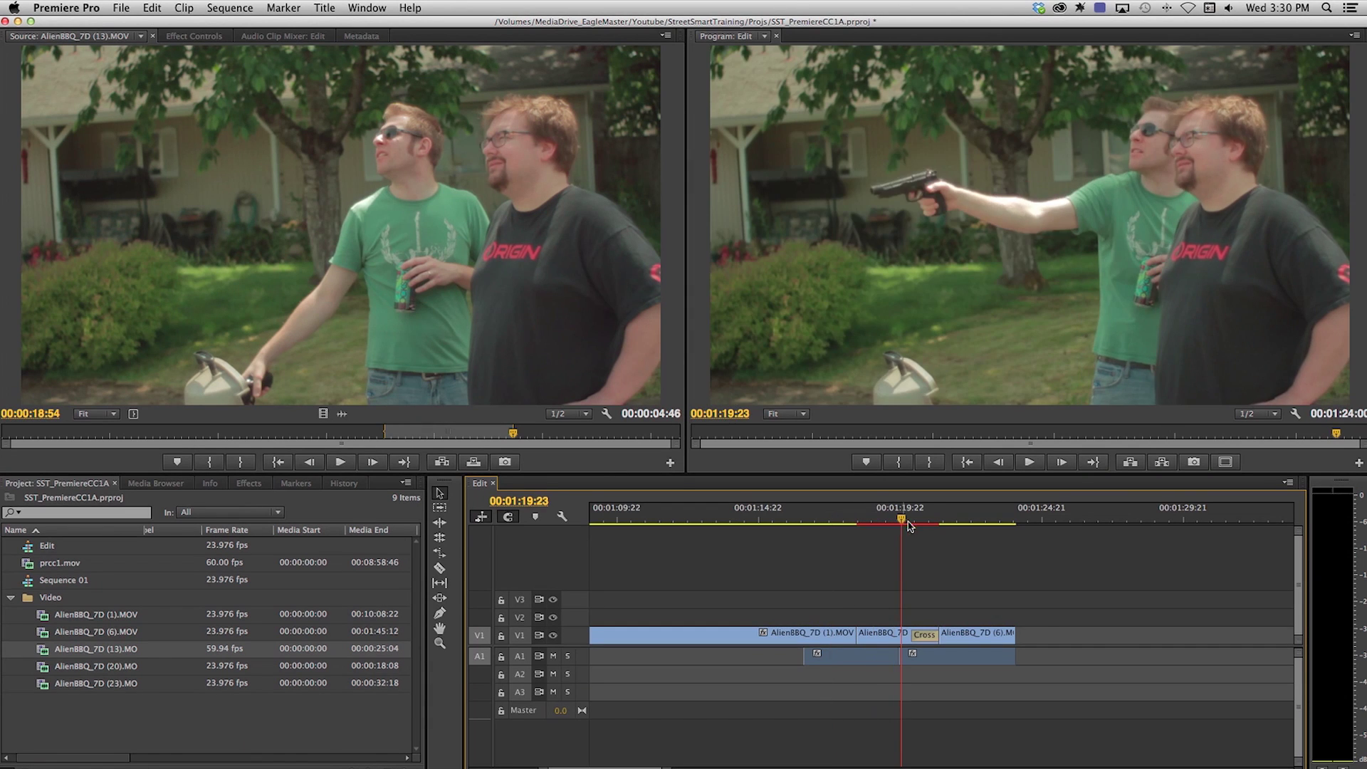
scroll(868, 572, "down", 3)
left_click(845, 527)
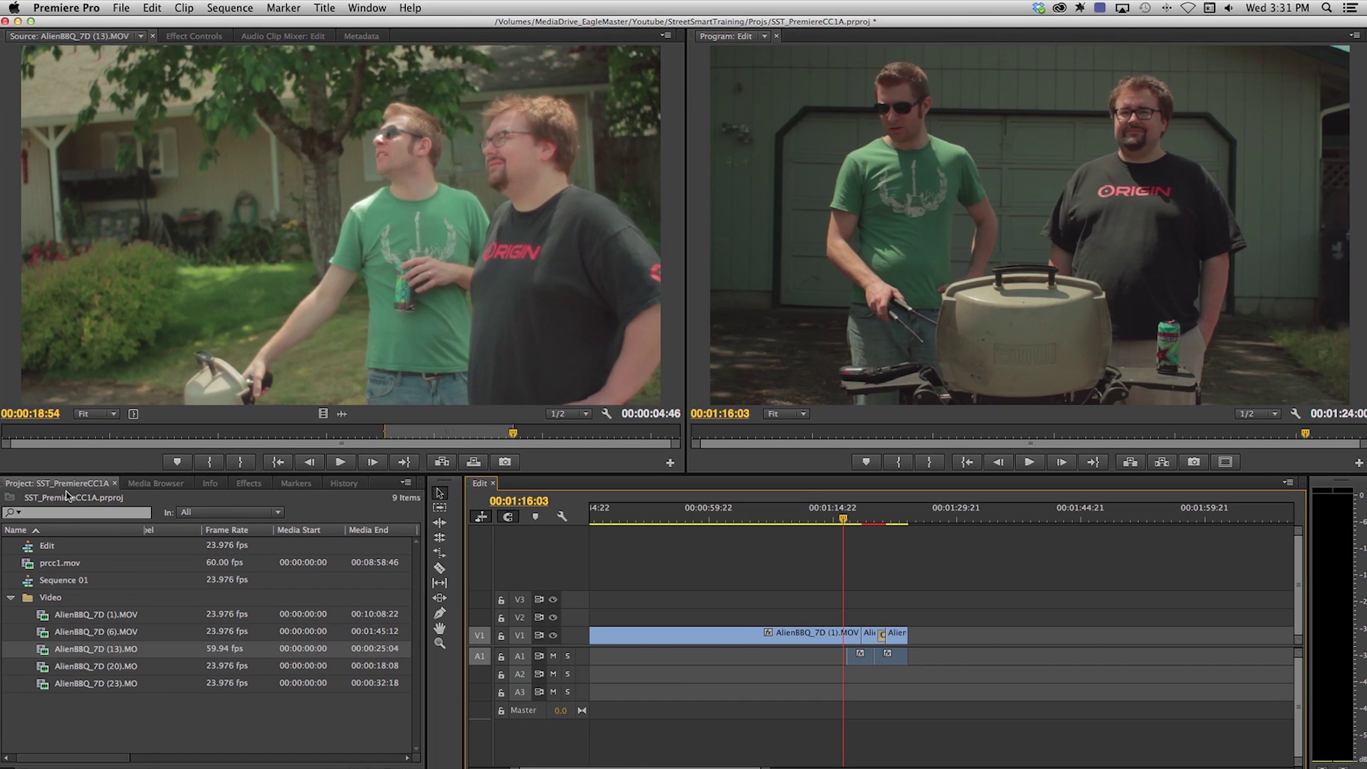
Show the Effects library and add a Constant Gain crossfade to the A1 cut.
left_click(249, 485)
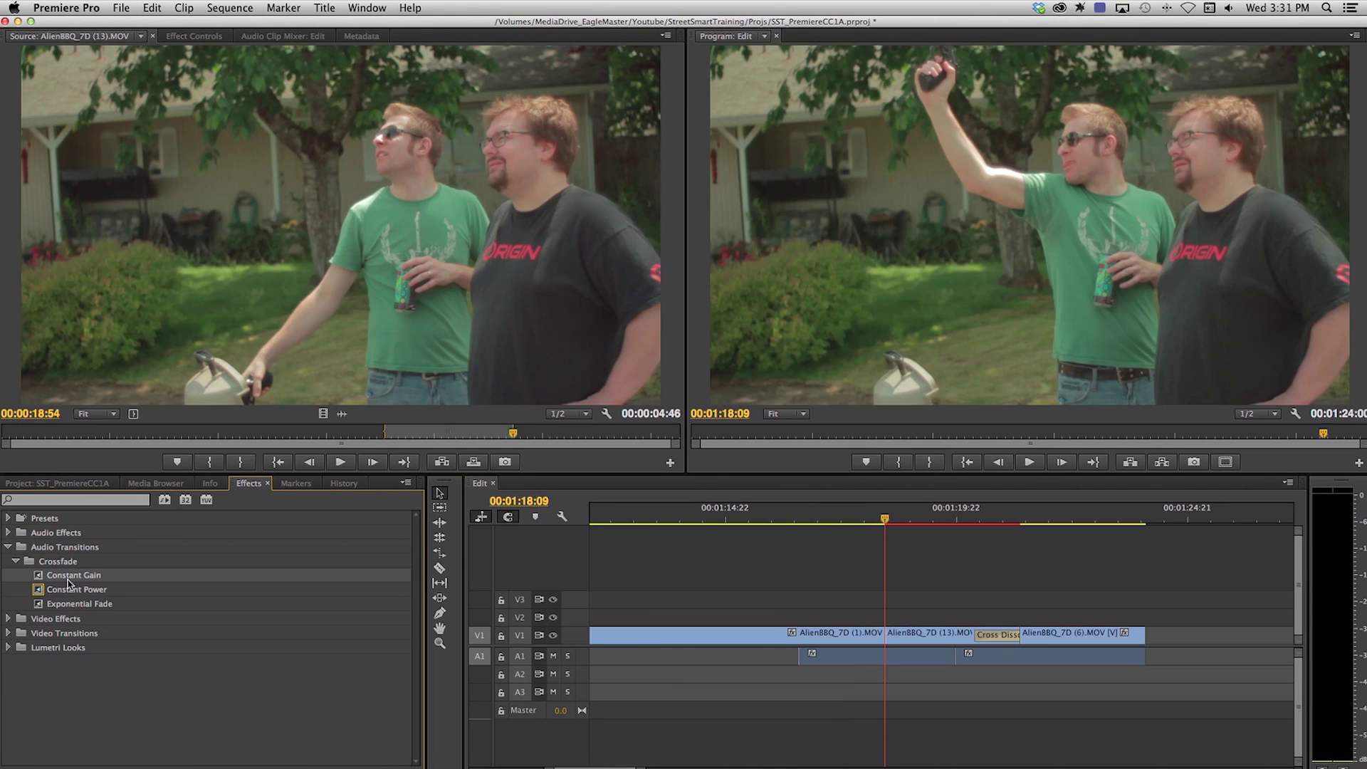
left_click_drag(71, 575, 955, 670)
scroll(956, 673, "up", 3)
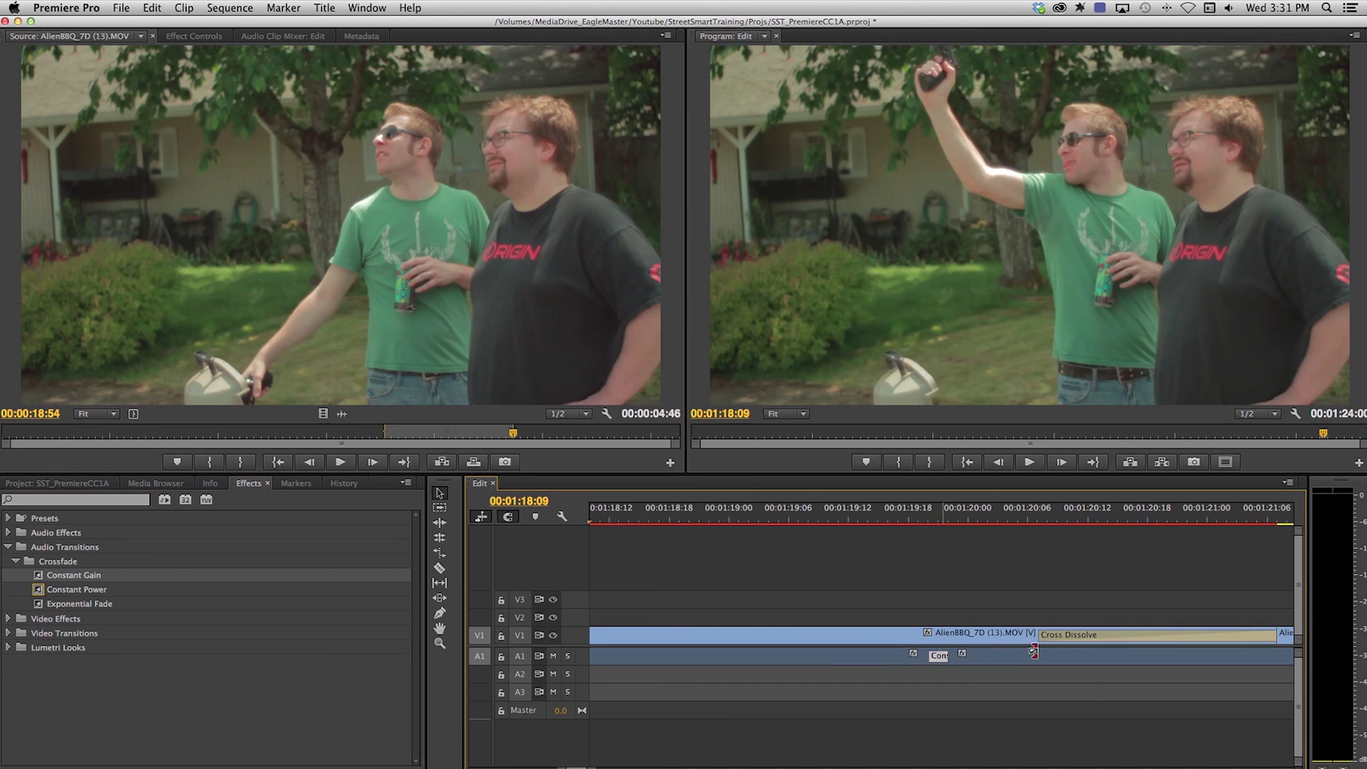
left_click(939, 657)
scroll(905, 543, "down", 3)
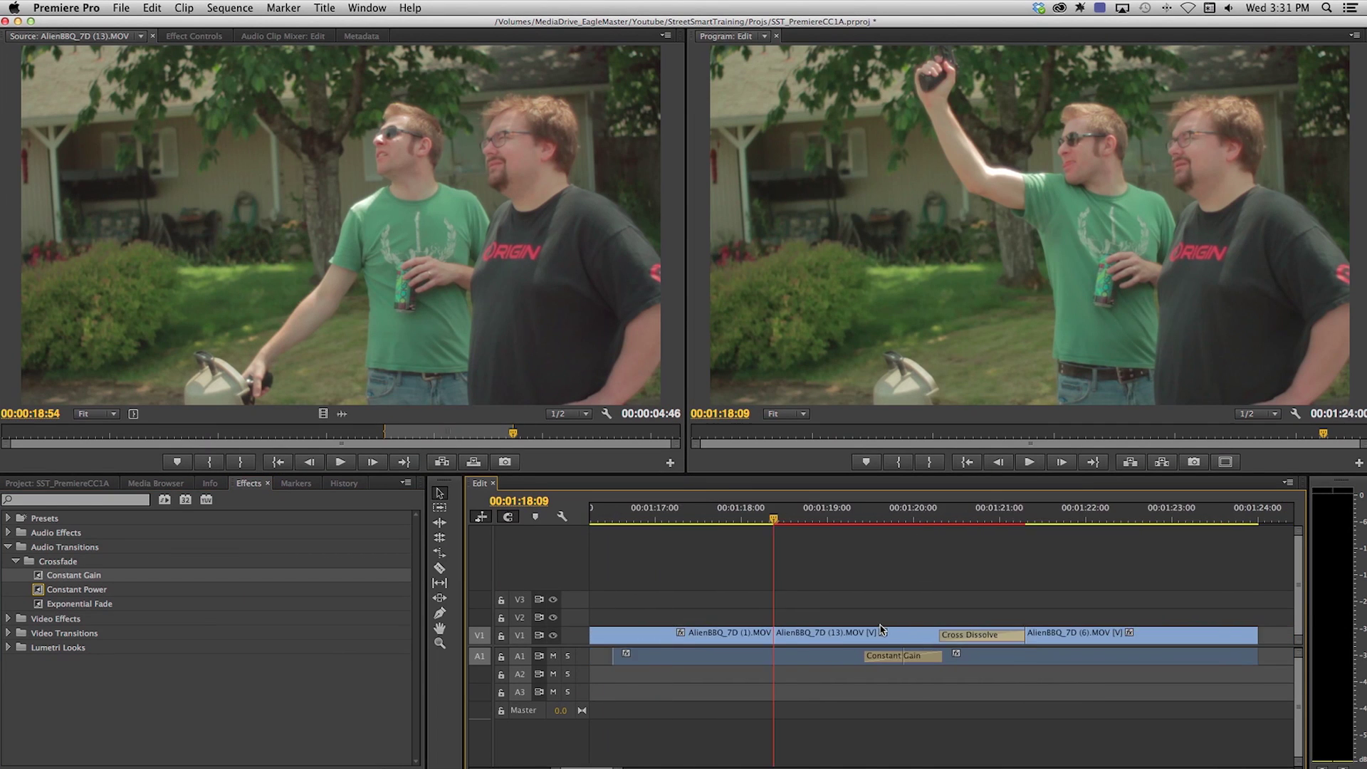
left_click(920, 658)
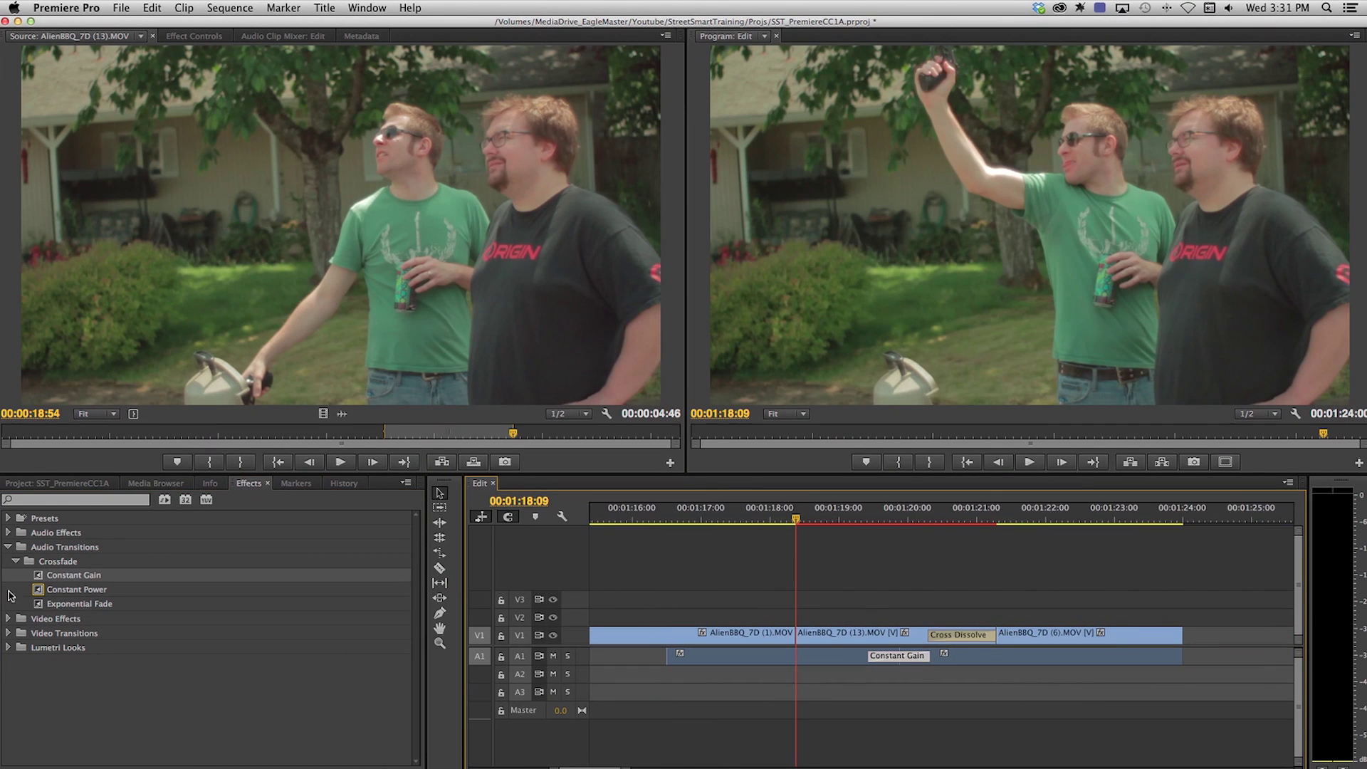
Replace the V1 Cross Dissolve with a 3D Motion Cube Spin and scrub to preview it.
left_click(8, 632)
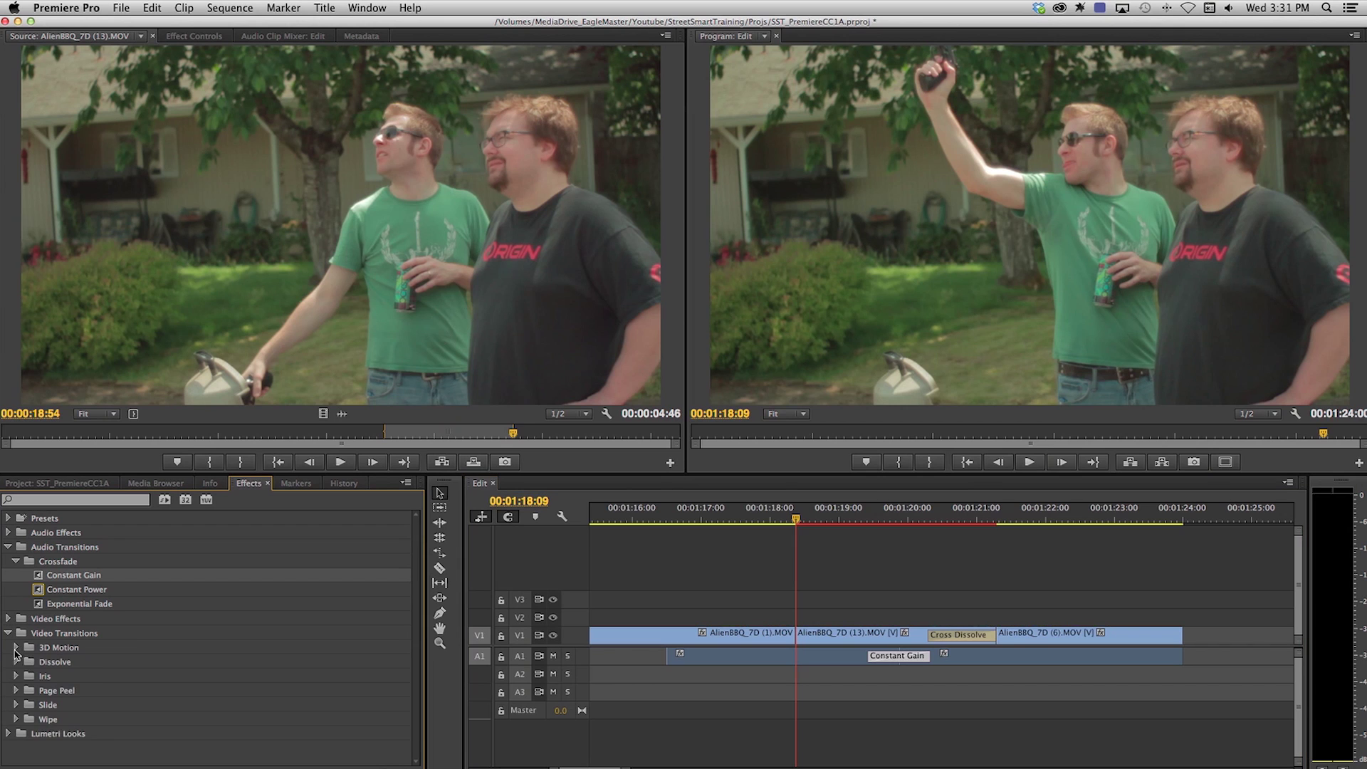
left_click(16, 647)
left_click_drag(50, 663, 954, 638)
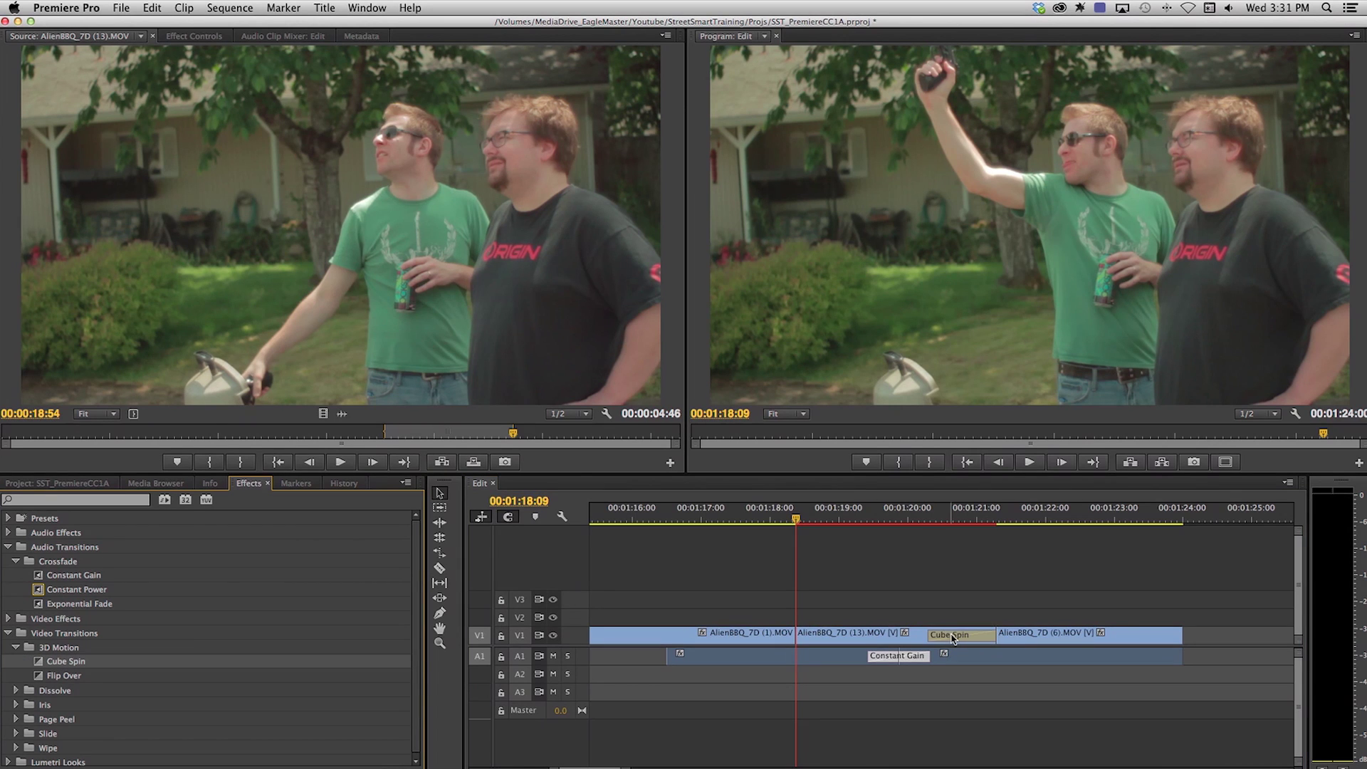
left_click_drag(945, 515, 976, 516)
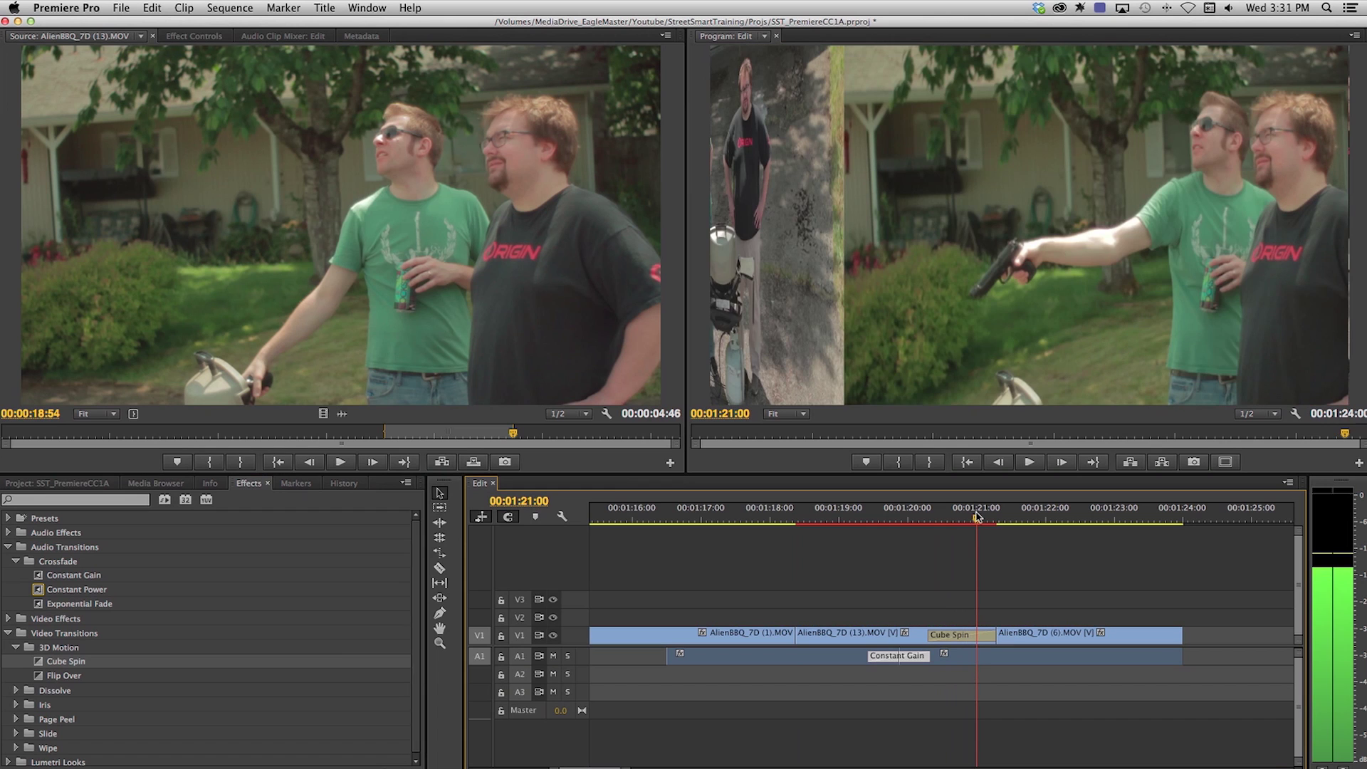
Delete the Cube Spin and Constant Gain transitions, then zoom out with the playhead at 00:01:13:04.
left_click(960, 636)
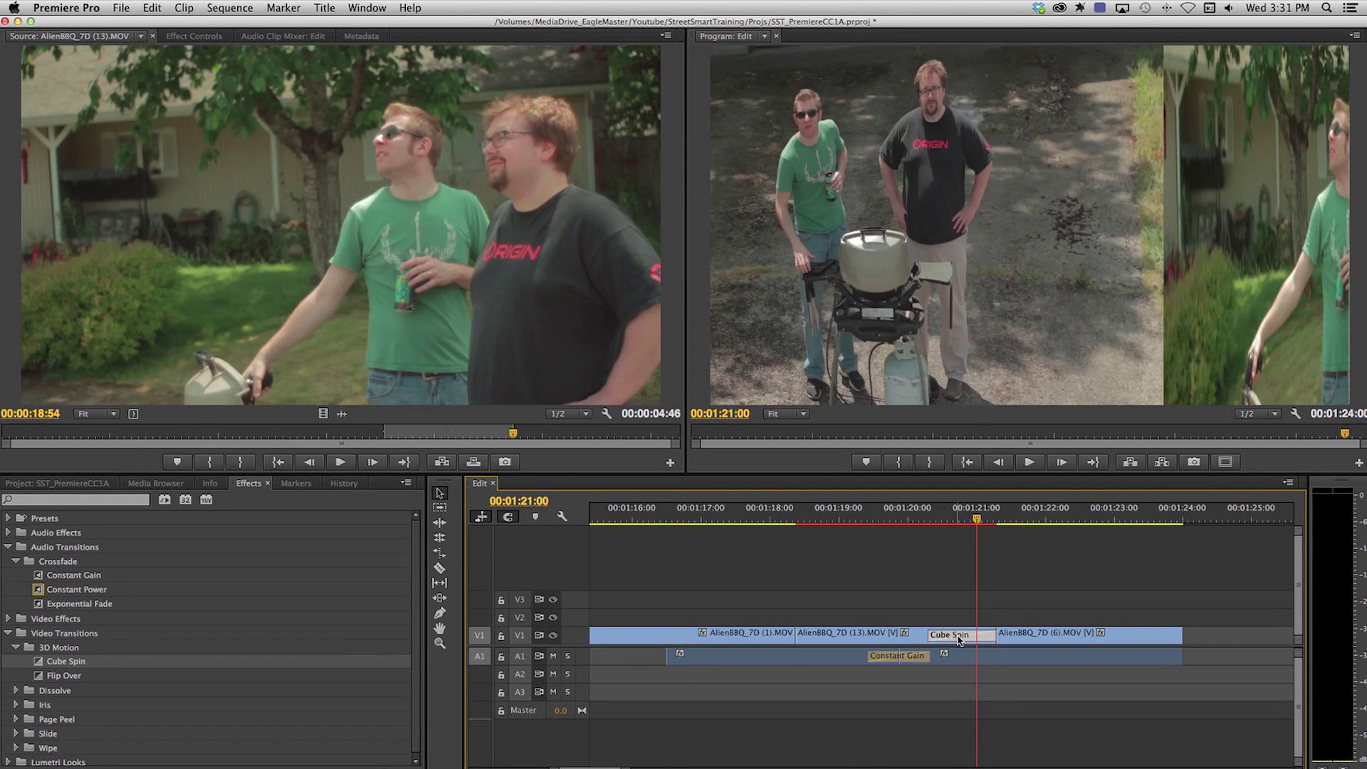
key("Delete")
left_click(917, 656)
key("Delete")
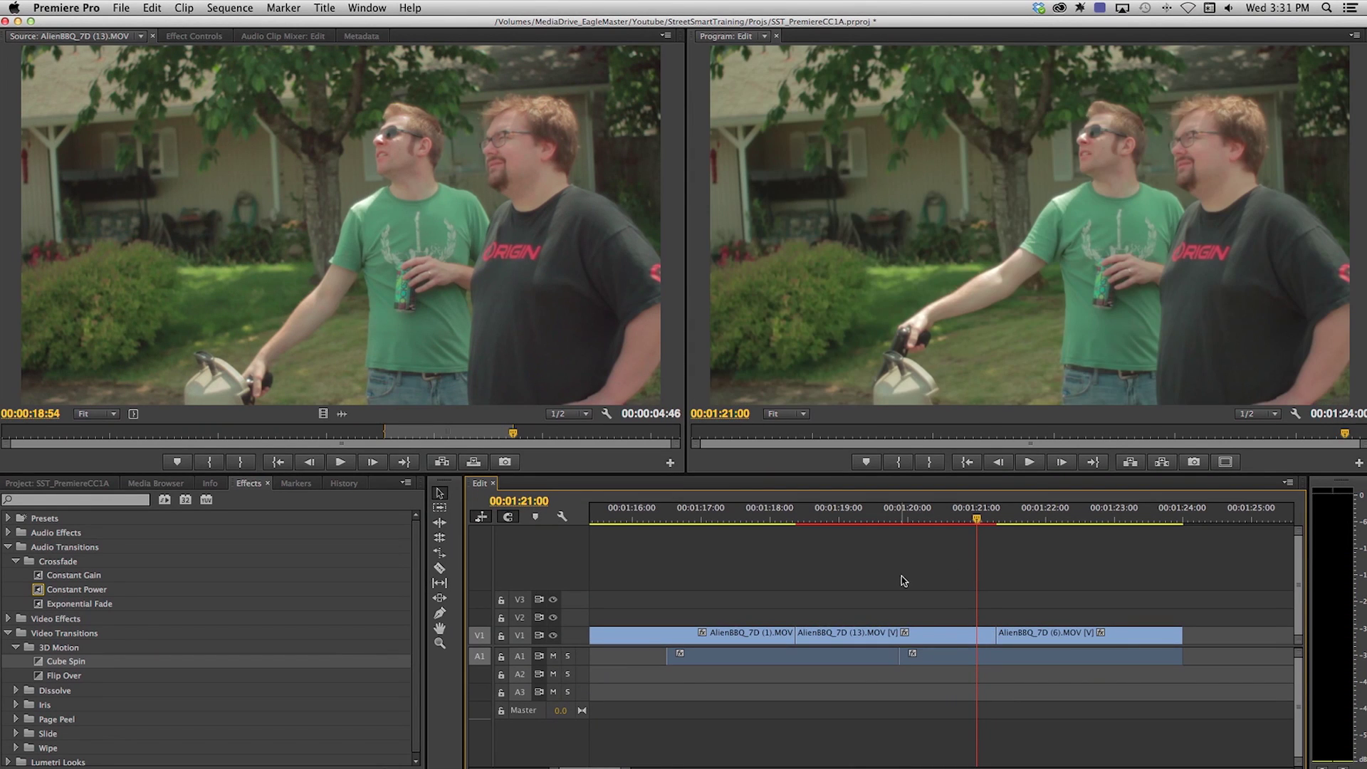
key("minus")
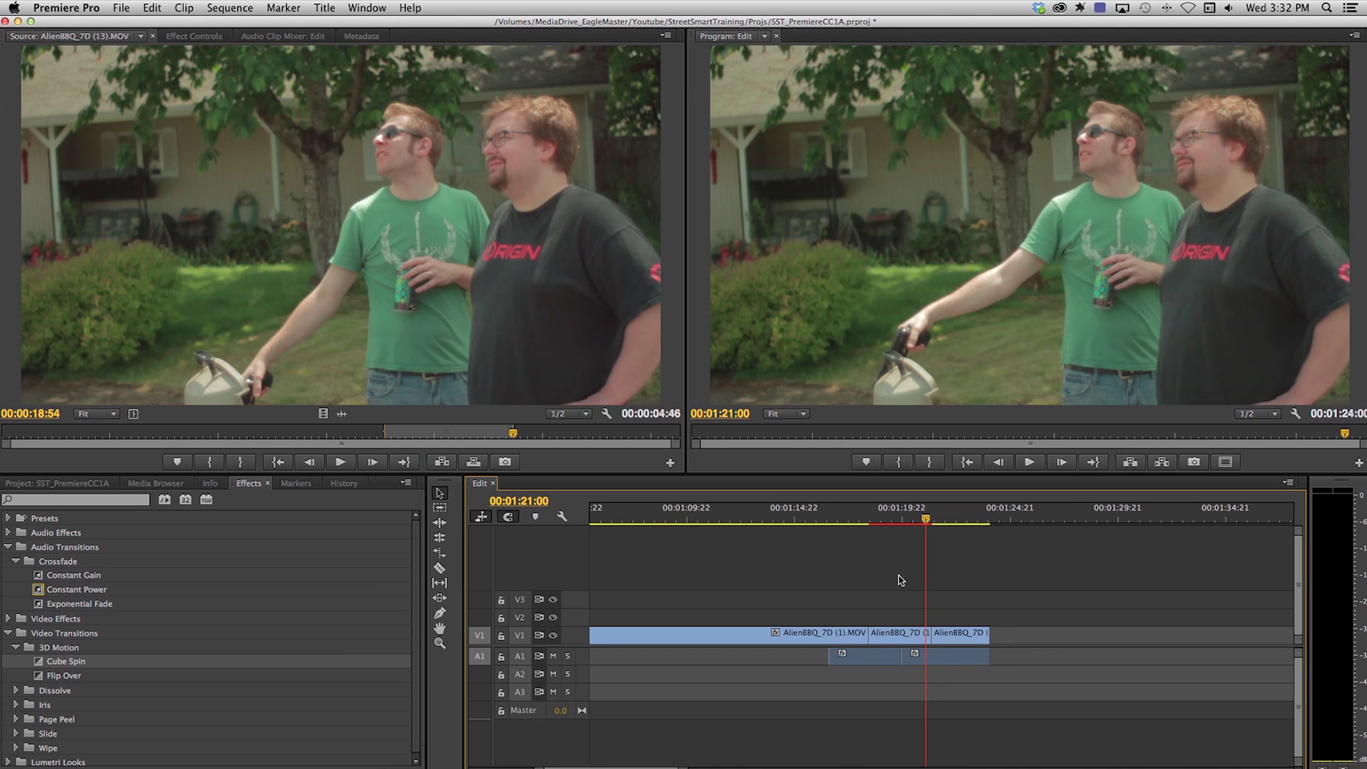
left_click(848, 514)
left_click(733, 526)
key("minus")
Drop Video Effects > Color Correction > RGB Curves onto AlienBBQ_7D (1).MOV on V1.
left_click(8, 547)
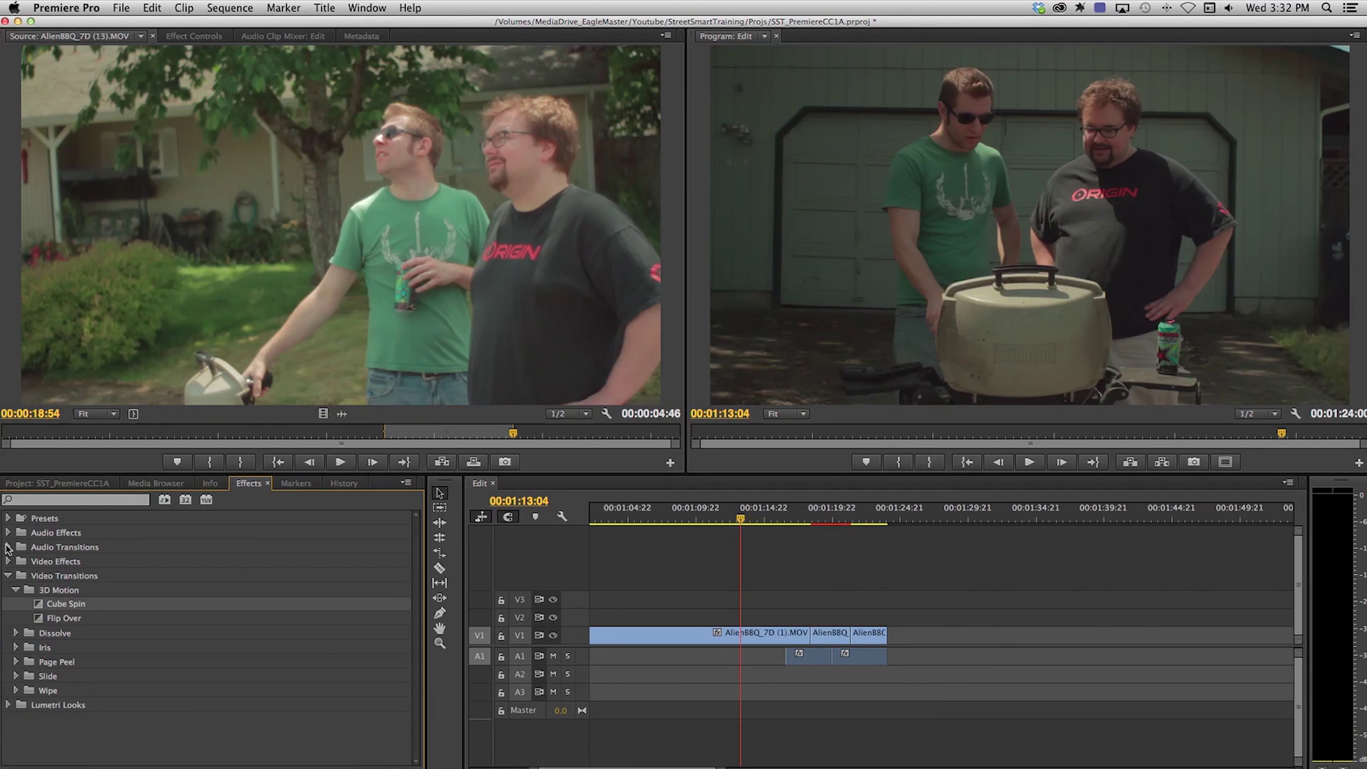
left_click(8, 576)
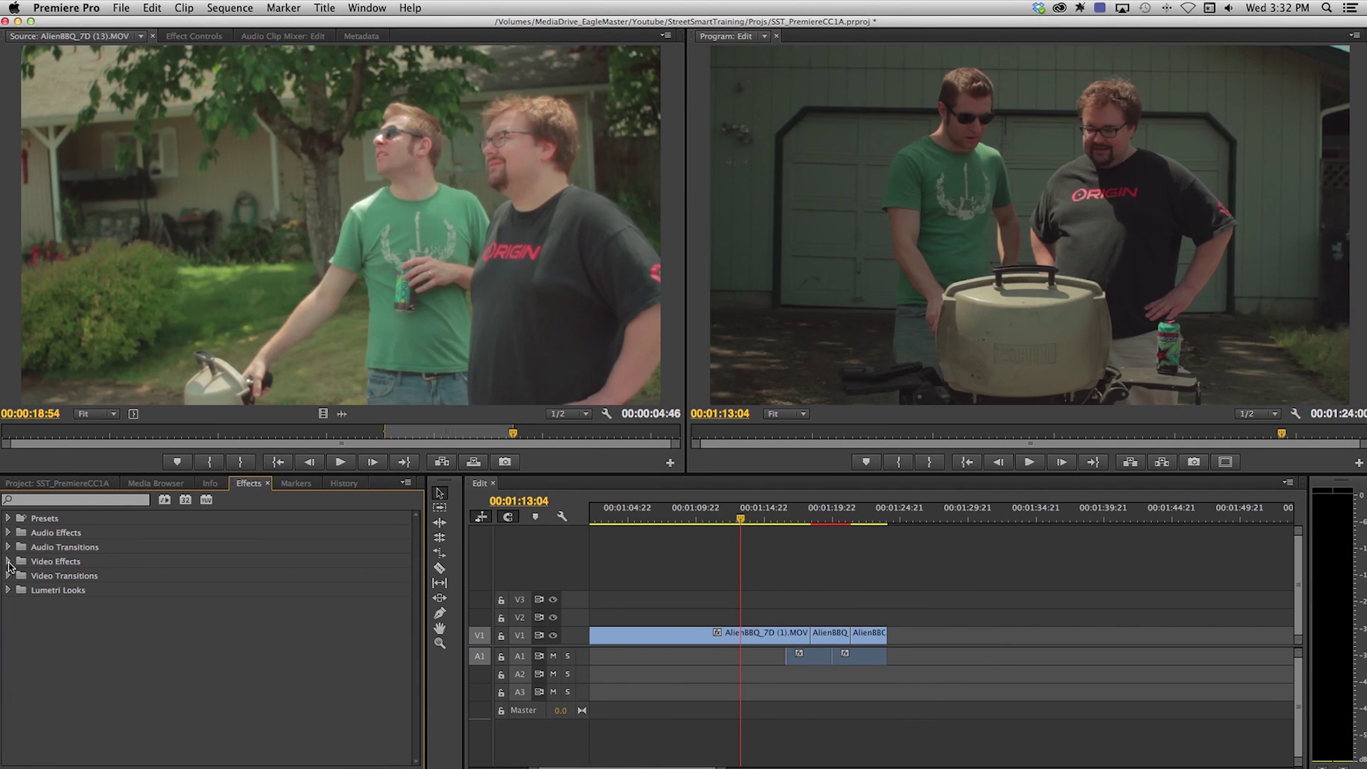
left_click(8, 562)
scroll(63, 591, "down", 3)
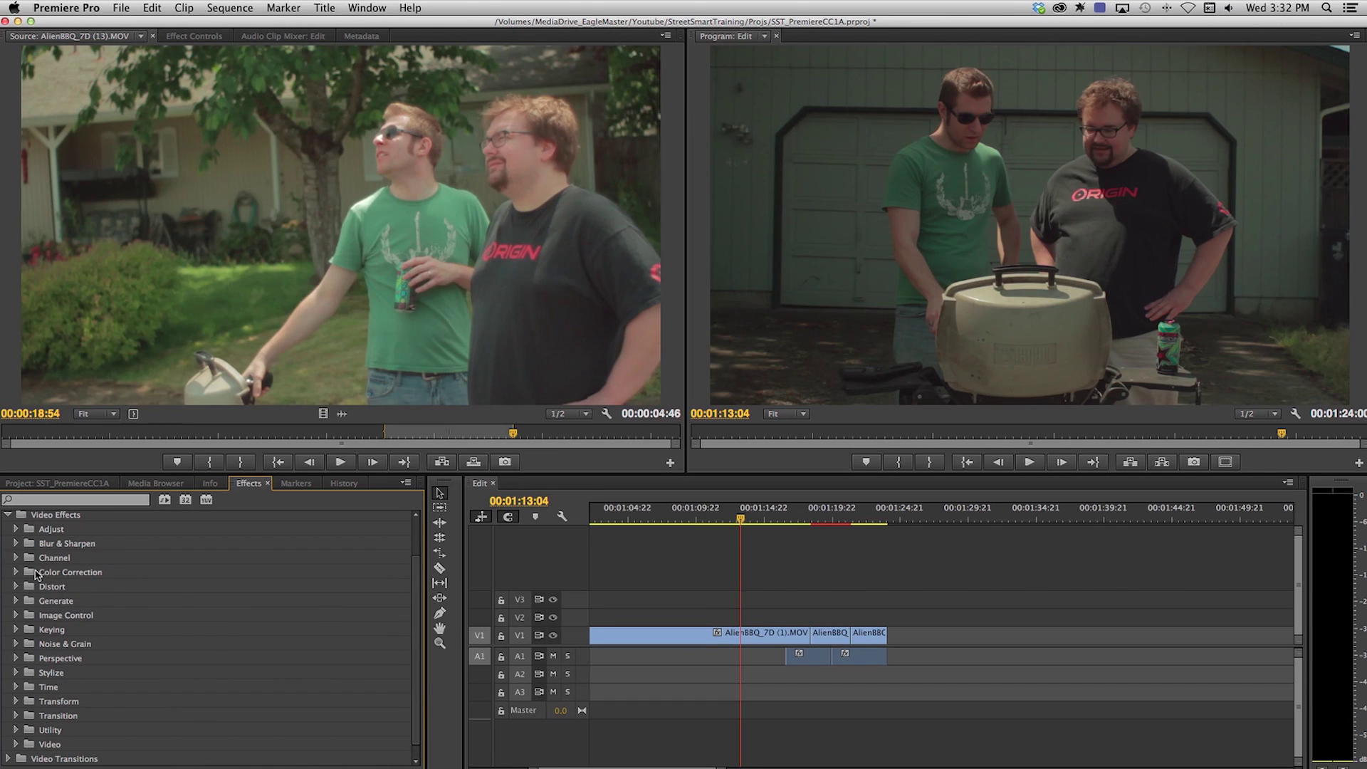
left_click(16, 574)
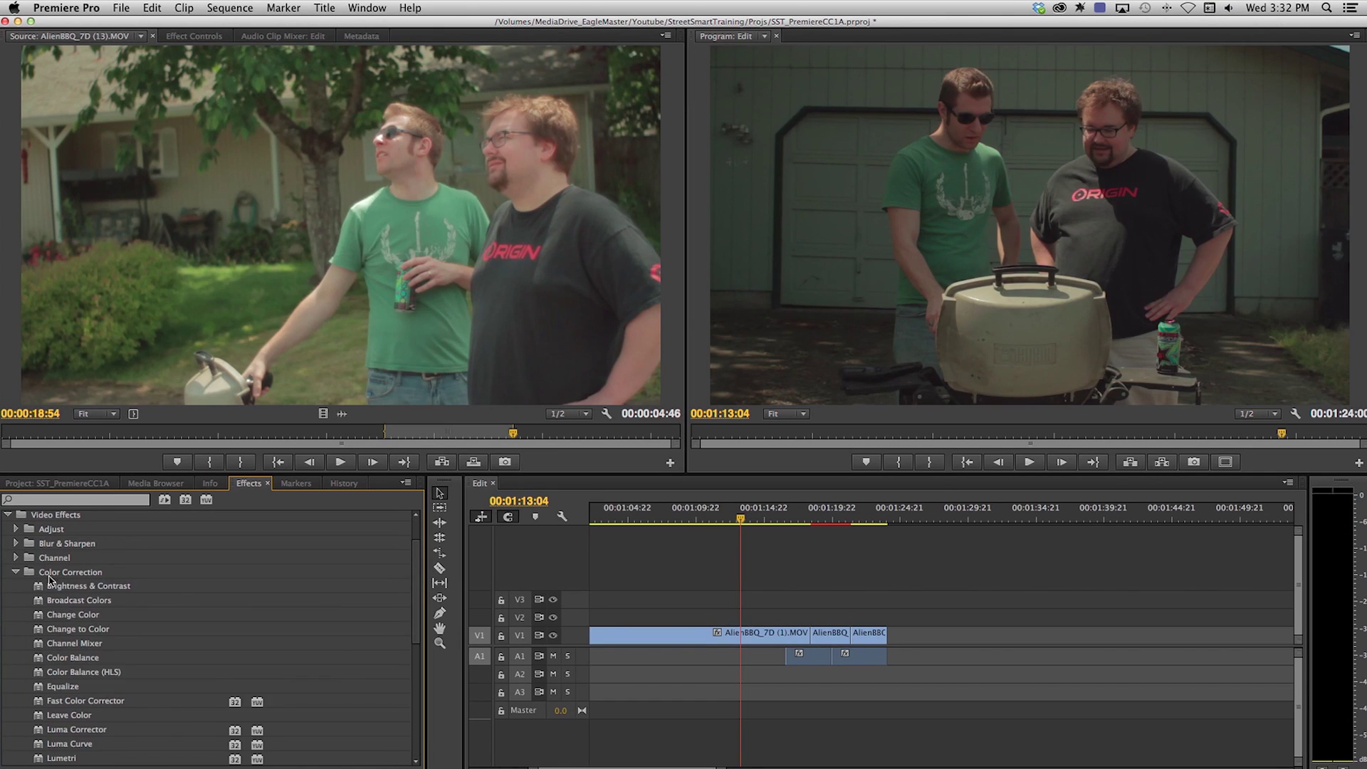
scroll(69, 588, "down", 3)
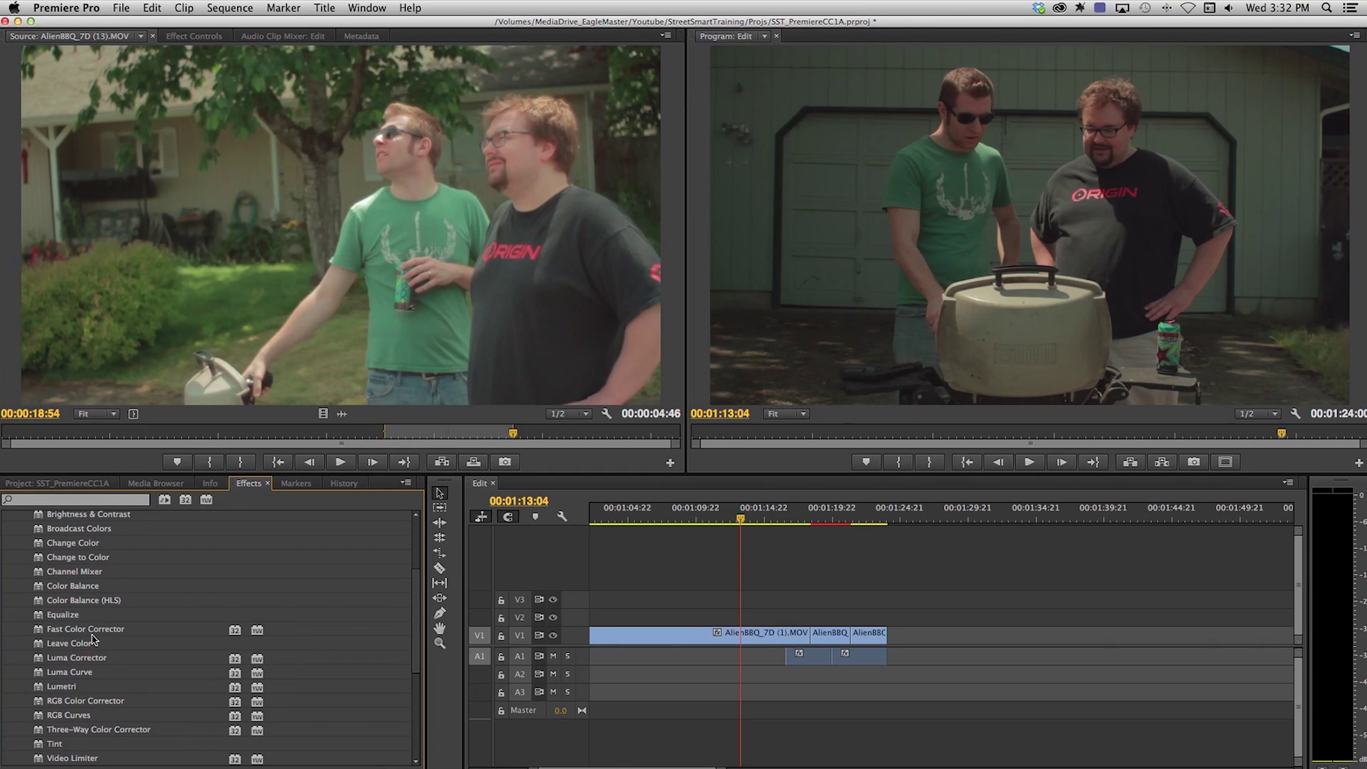
scroll(91, 631, "down", 2)
left_click(80, 658)
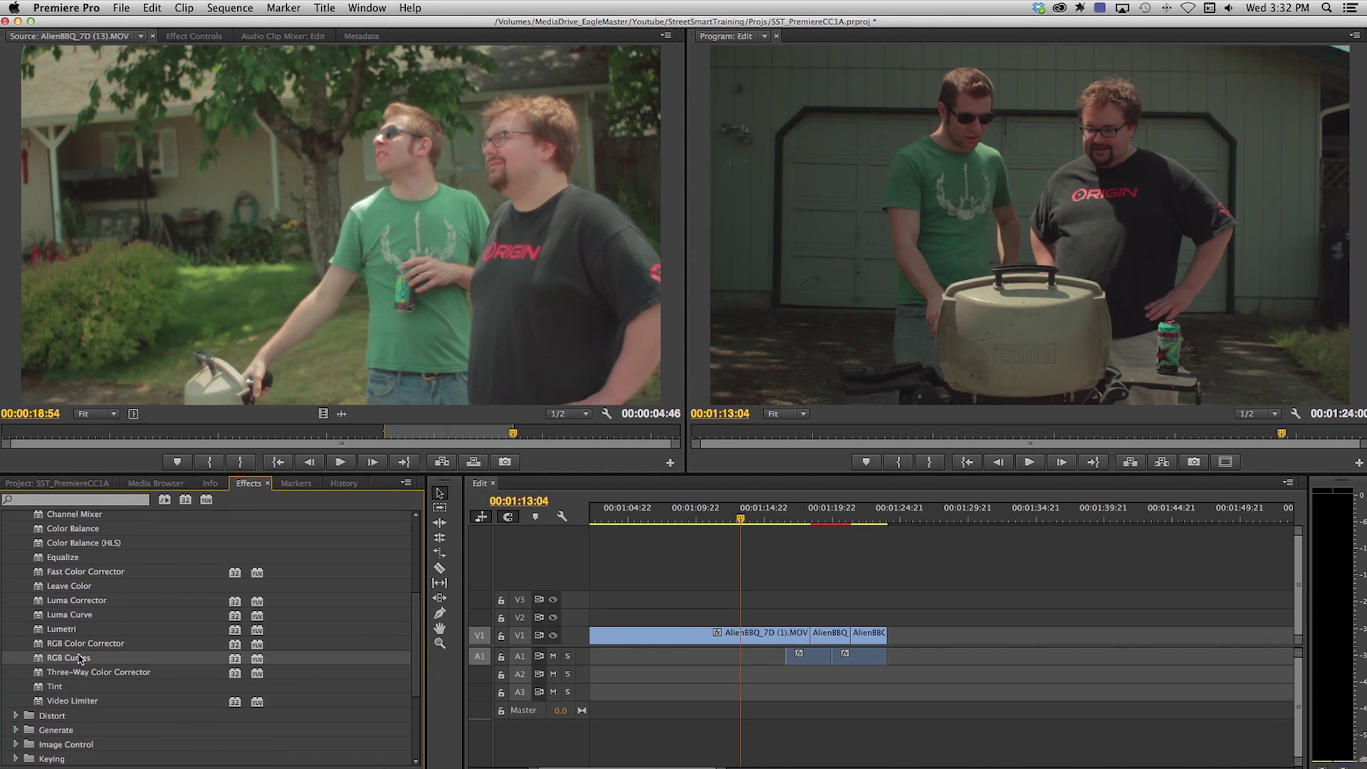
left_click_drag(52, 665, 750, 636)
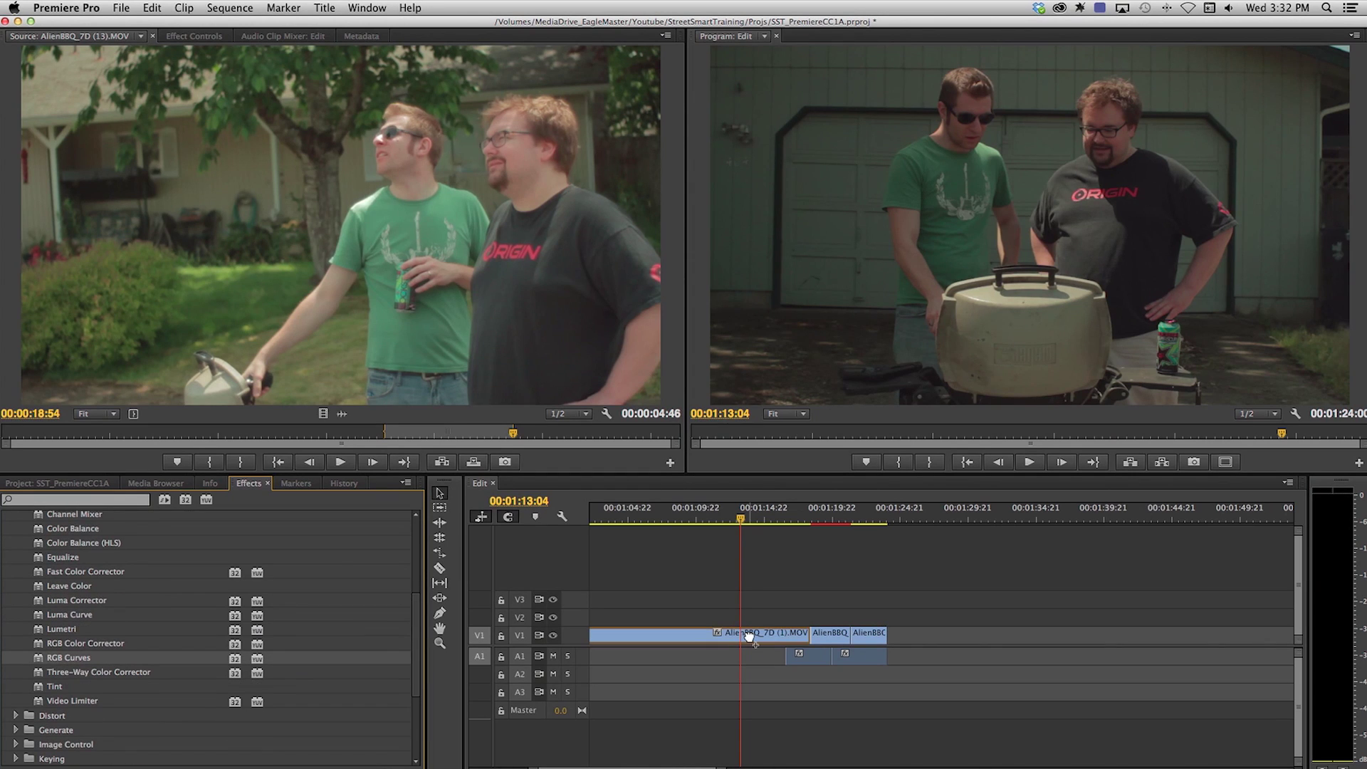
left_click_drag(749, 636, 752, 641)
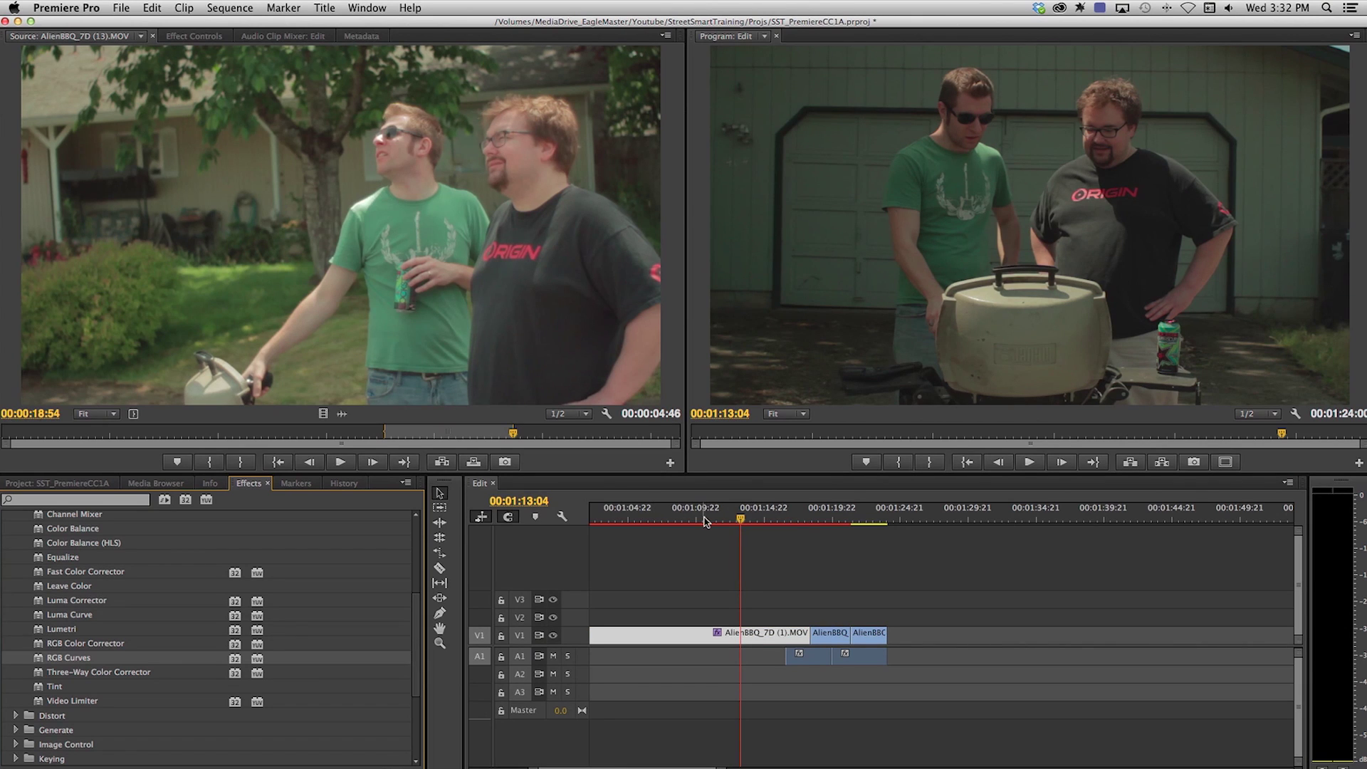
left_click(756, 519)
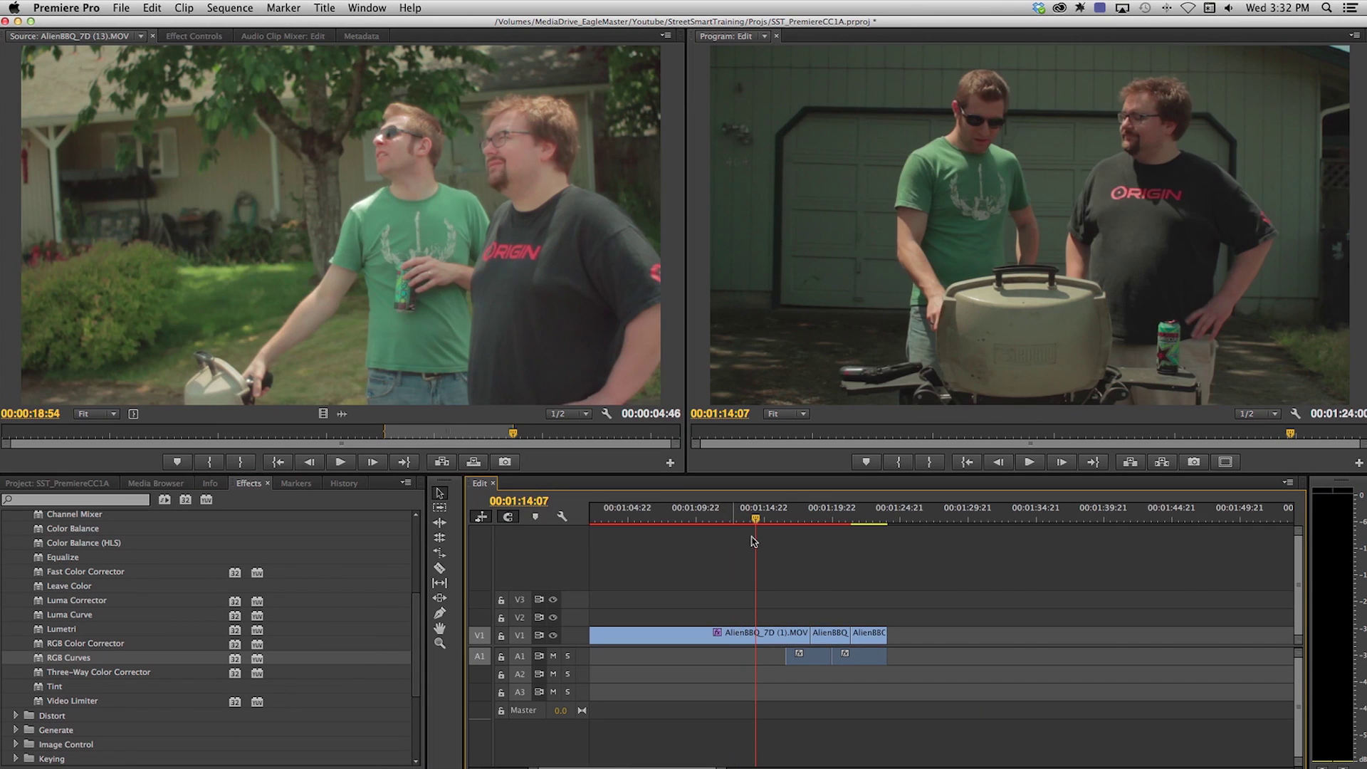
In Effect Controls for AlienBBQ_7D (1).MOV, bend the Master curve into an S and raise the Red curve.
left_click(760, 640)
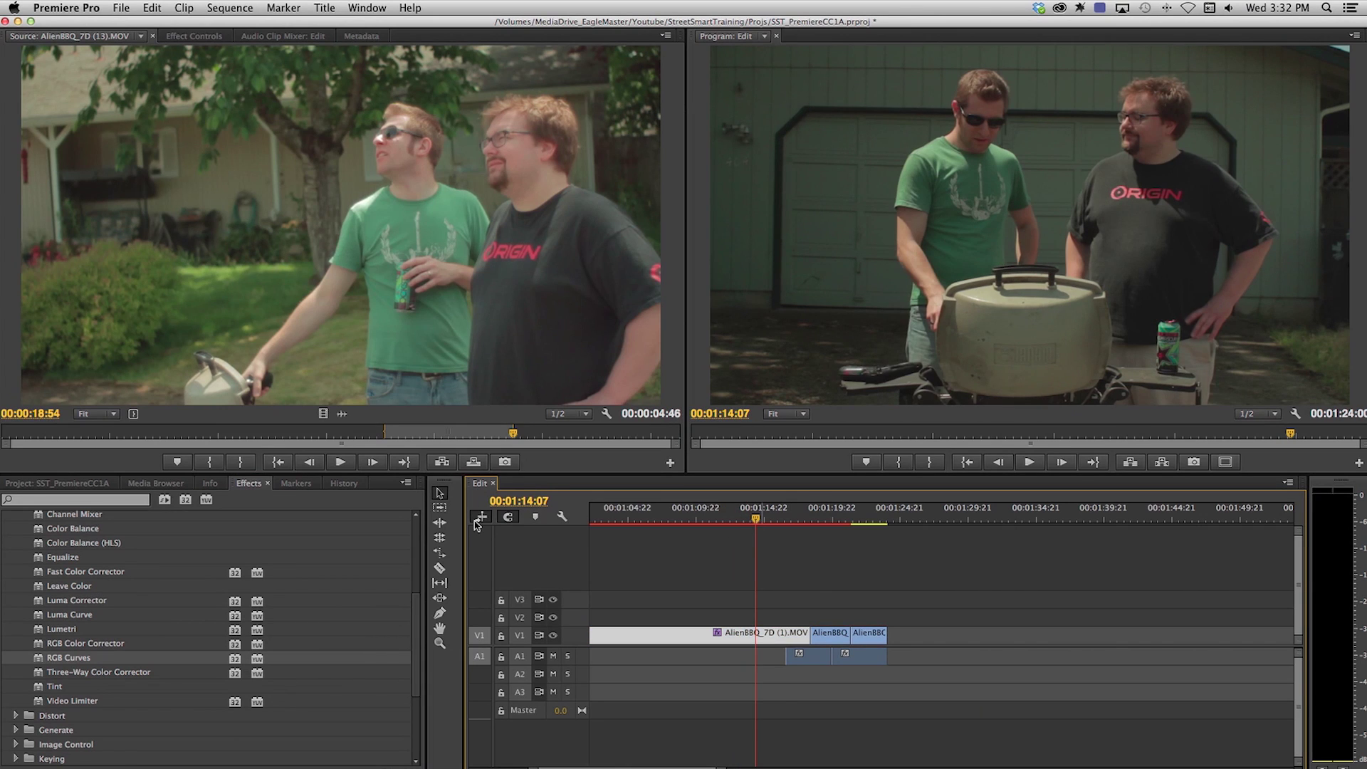
left_click(203, 41)
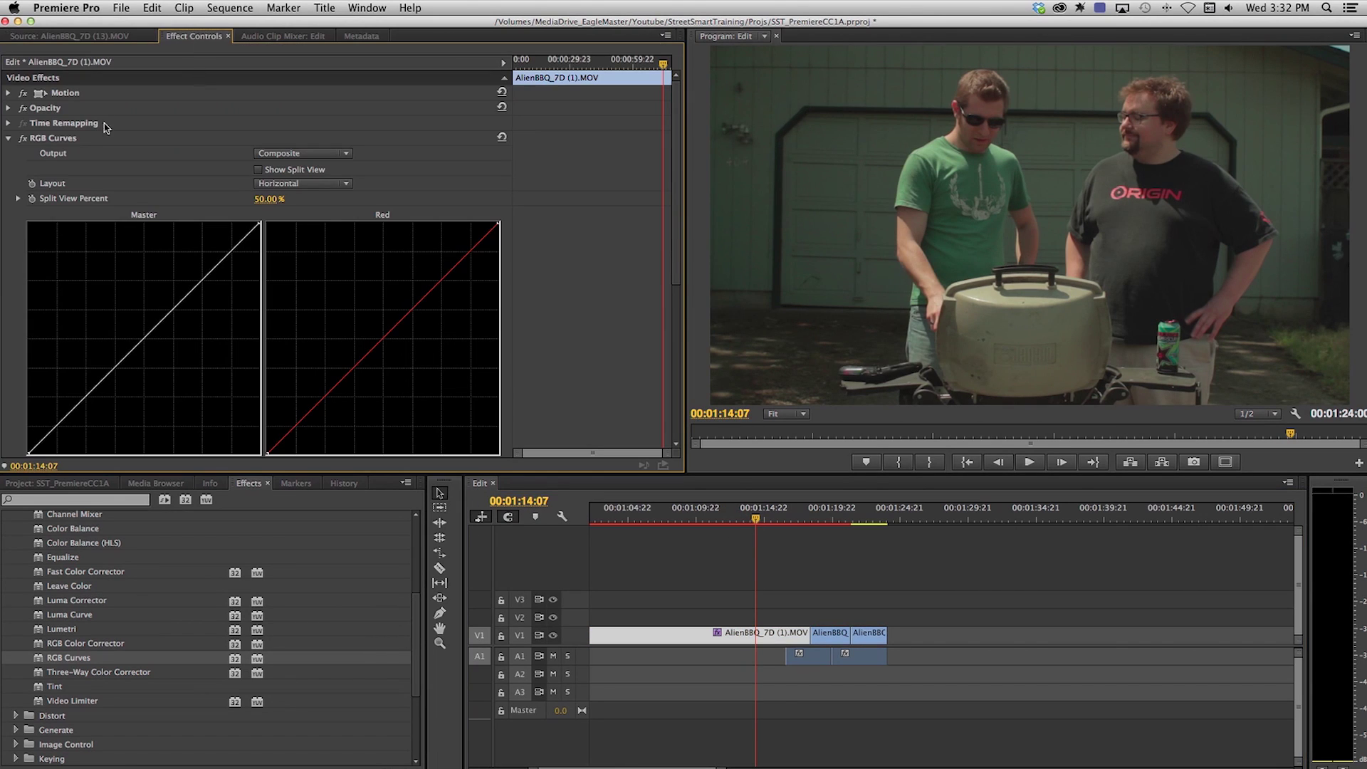
scroll(42, 167, "down", 3)
scroll(23, 174, "down", 5)
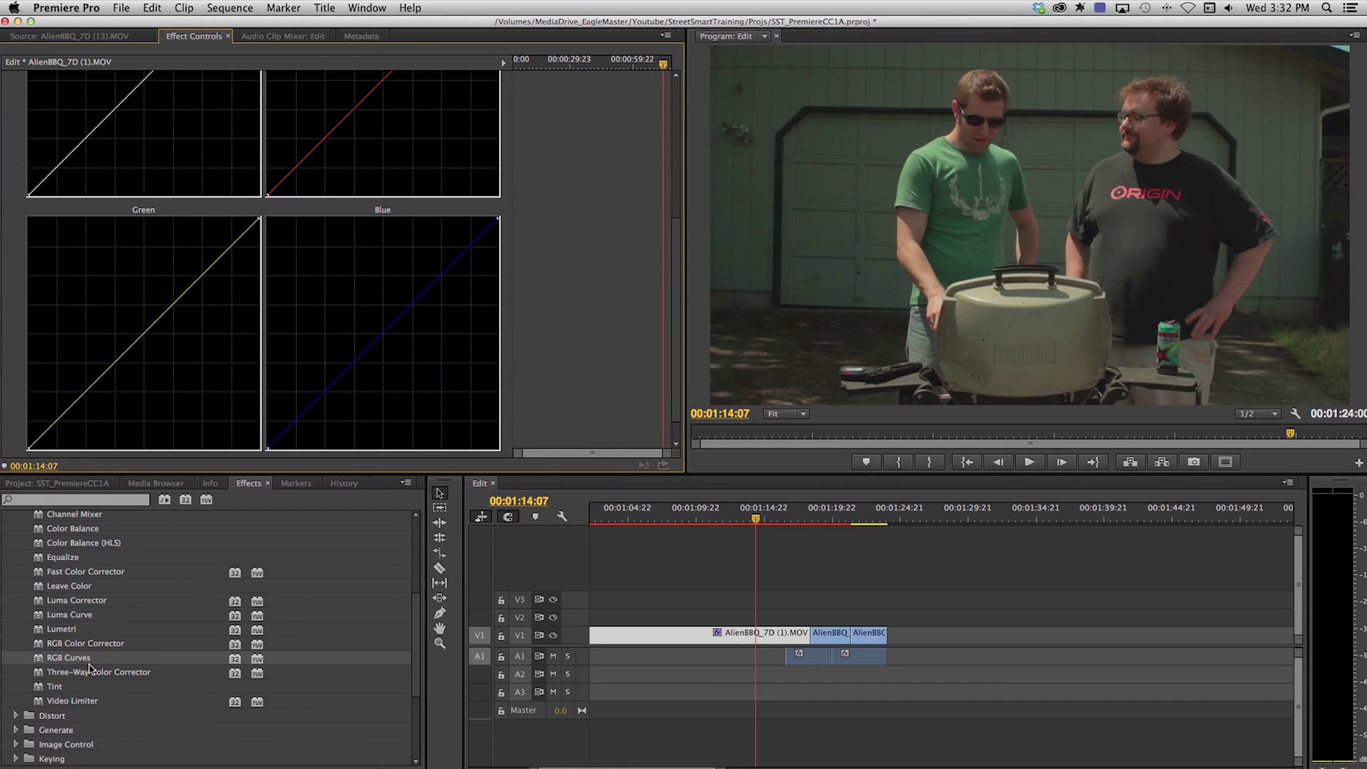
scroll(136, 317, "up", 4)
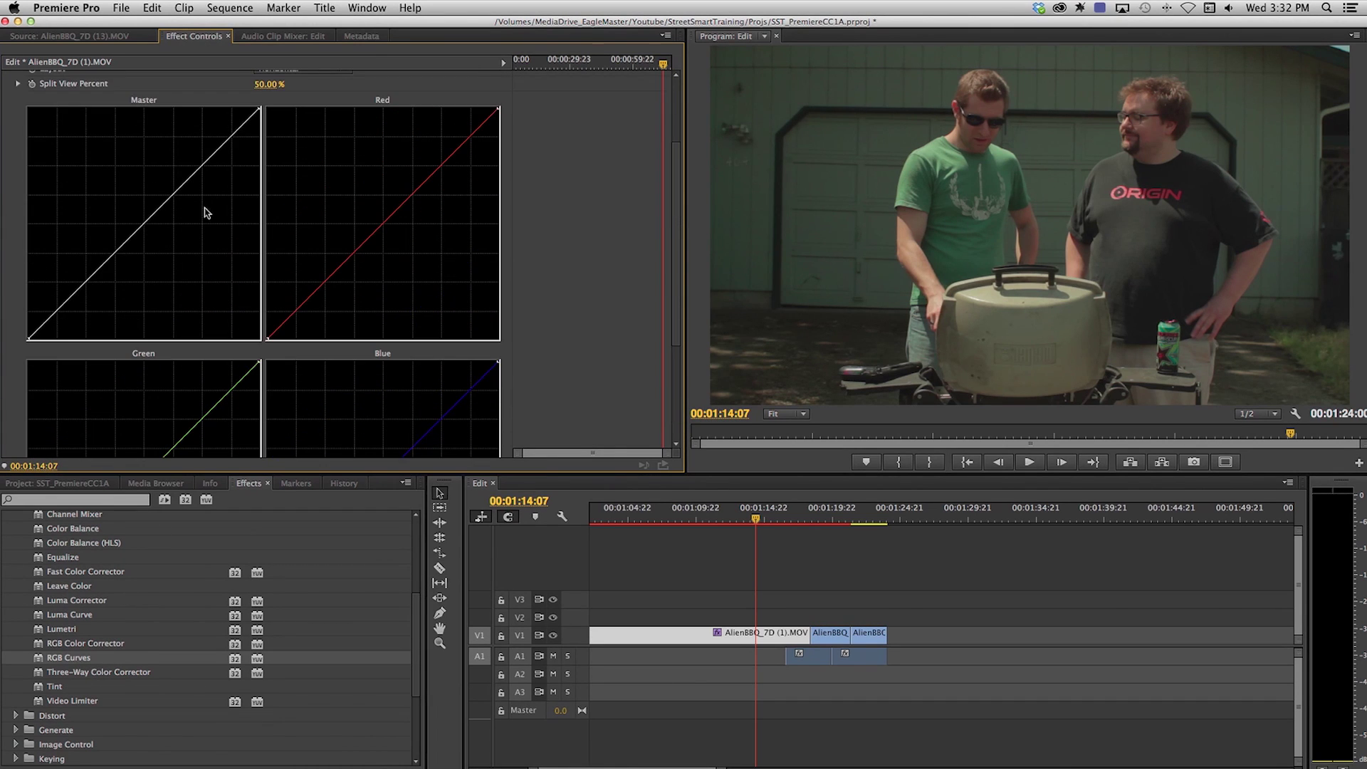
left_click_drag(194, 175, 183, 159)
left_click_drag(113, 235, 89, 289)
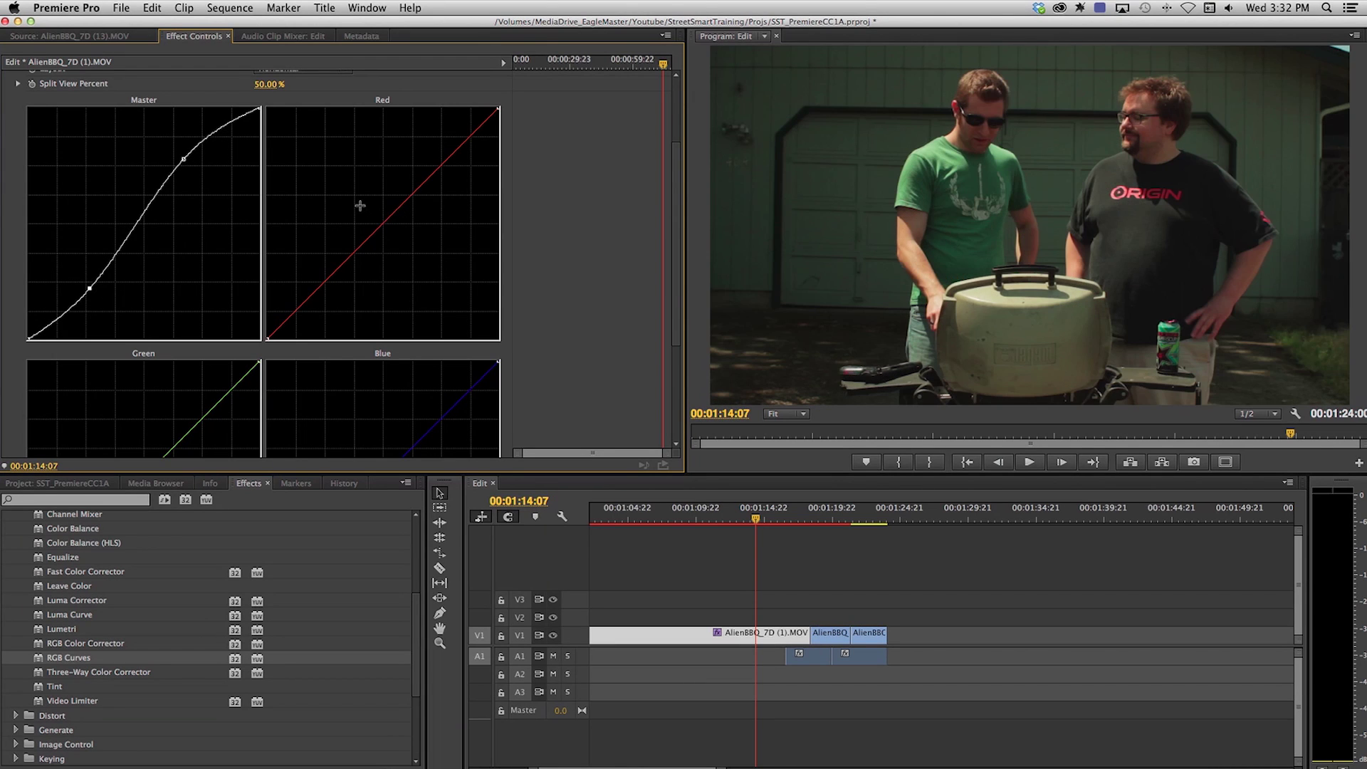
left_click_drag(360, 206, 359, 203)
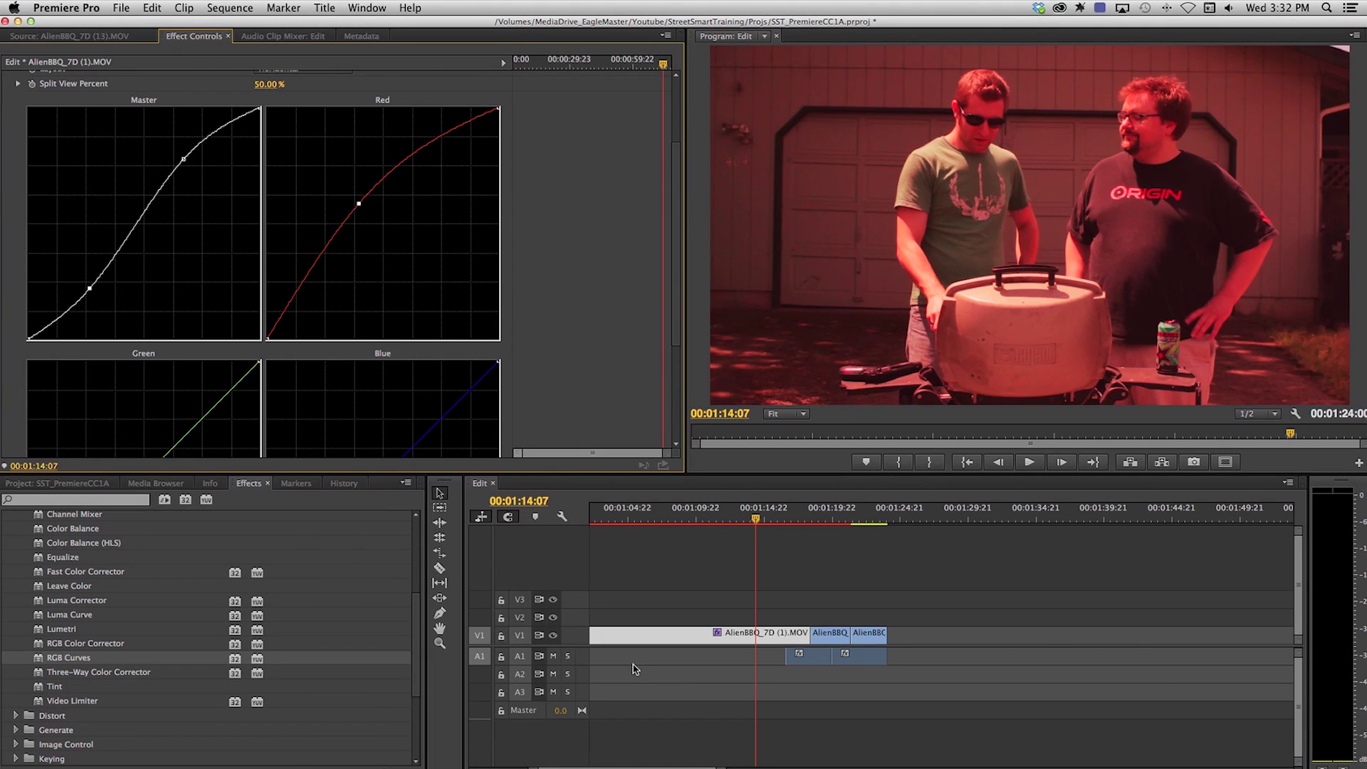
scroll(569, 274, "up", 4)
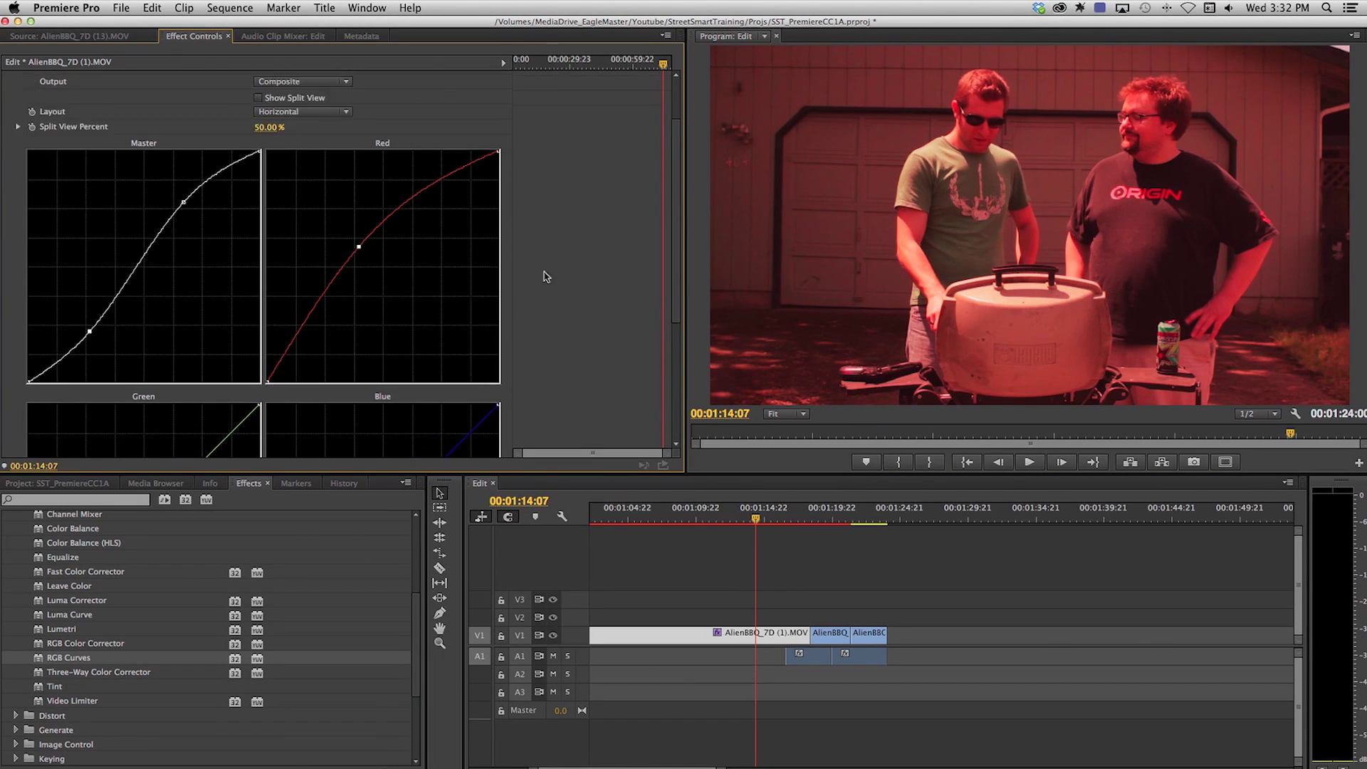
Try moving, scaling to 76% and tilting the clip, then reset Motion to defaults.
left_click(8, 139)
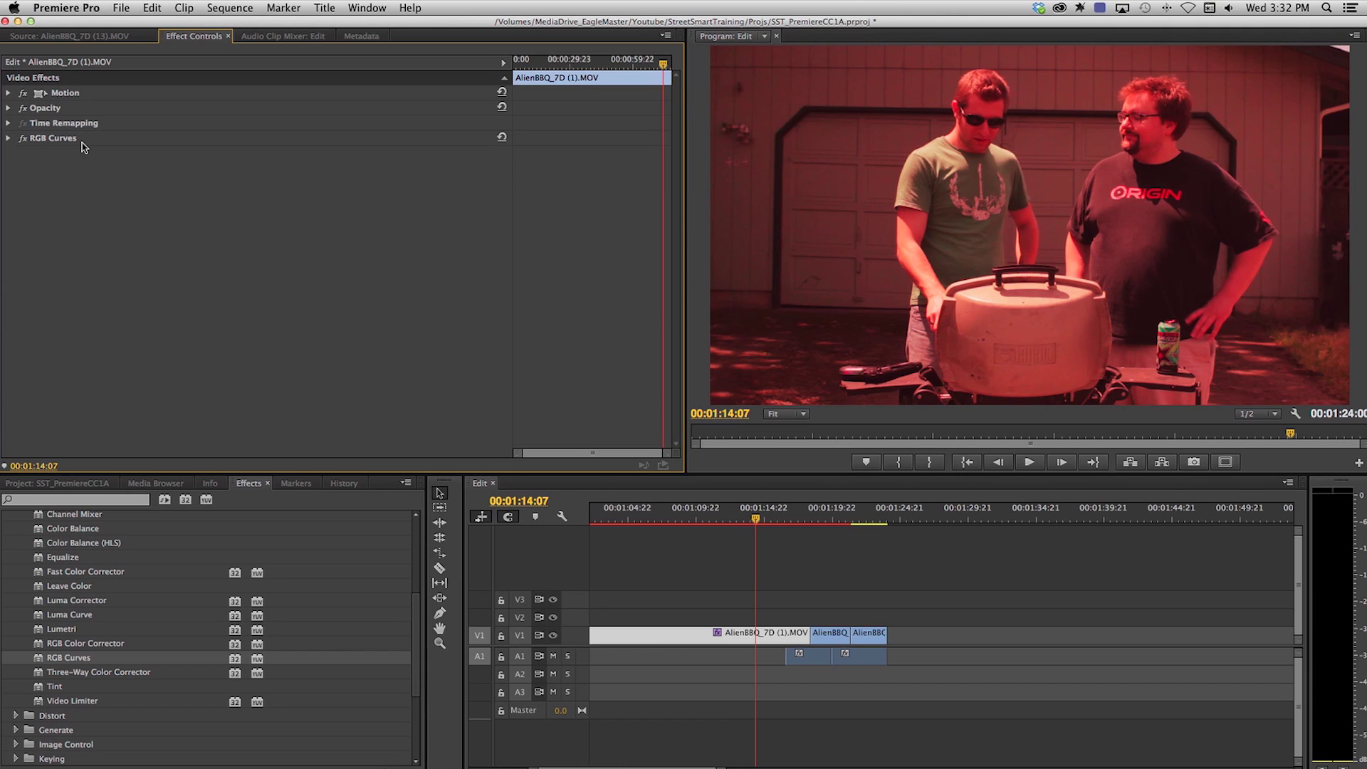
left_click(8, 138)
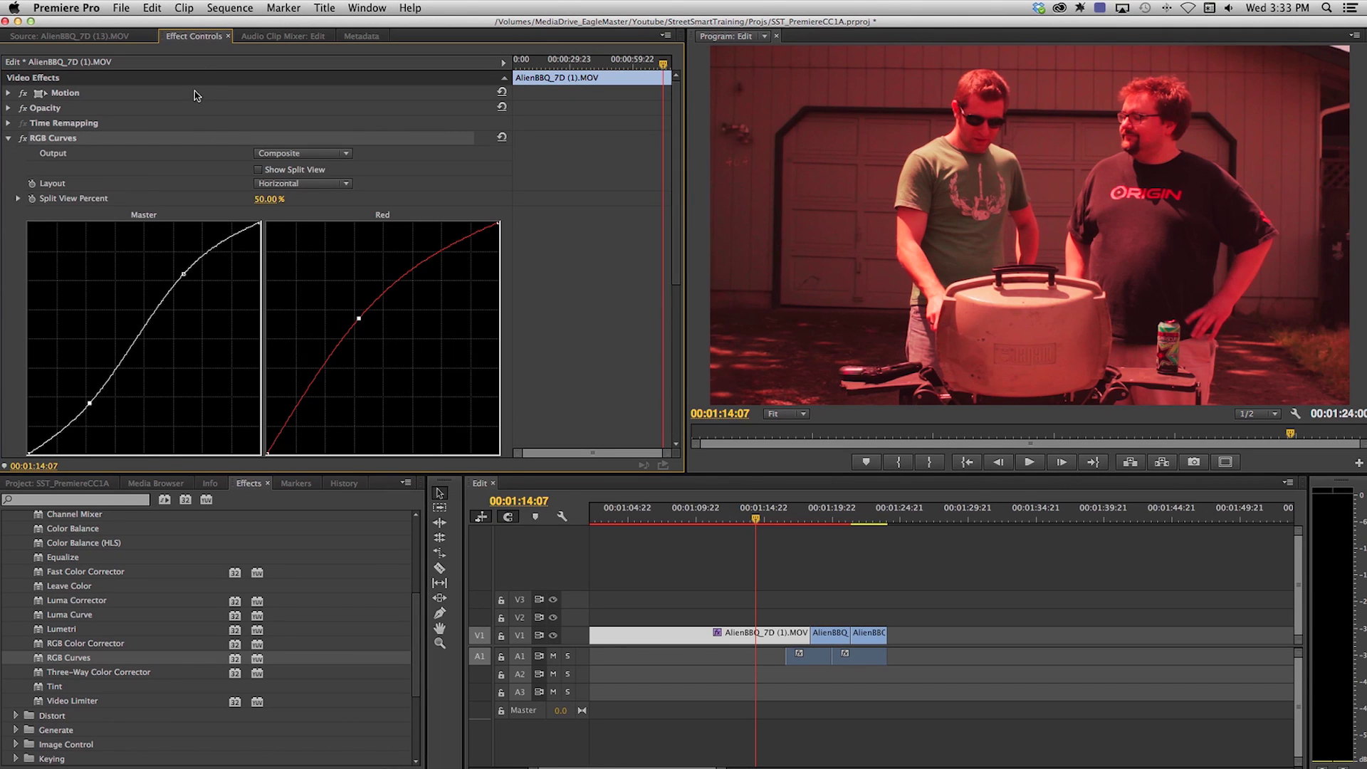
left_click(8, 138)
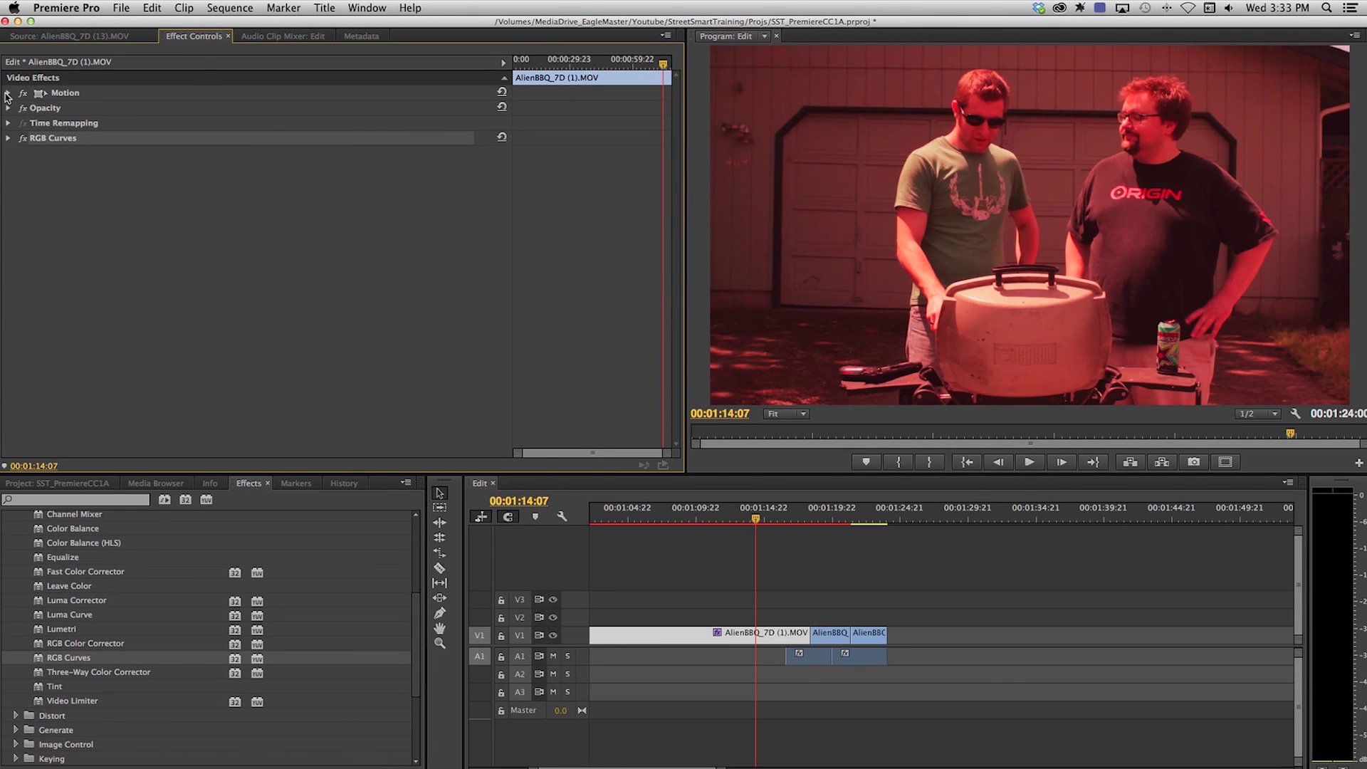
left_click(7, 94)
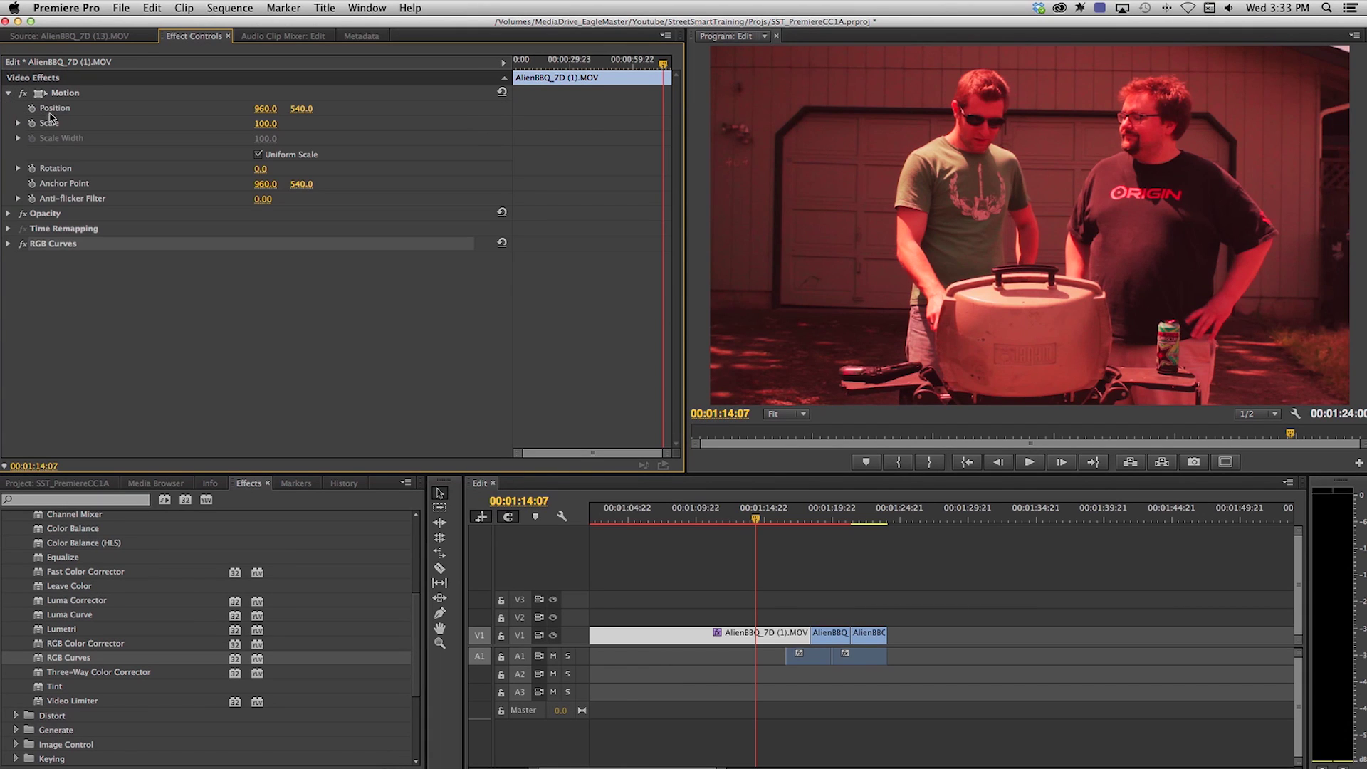
left_click(66, 93)
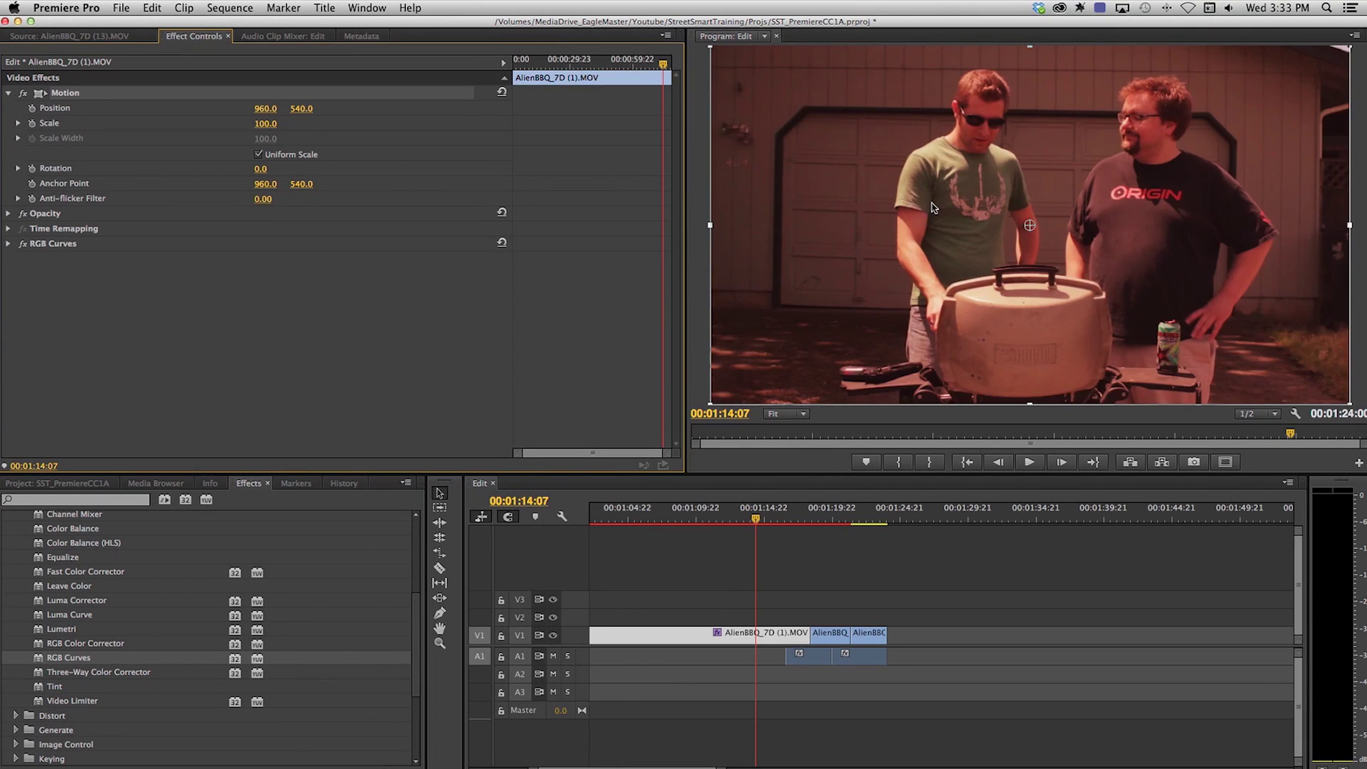
left_click_drag(897, 194, 1039, 208)
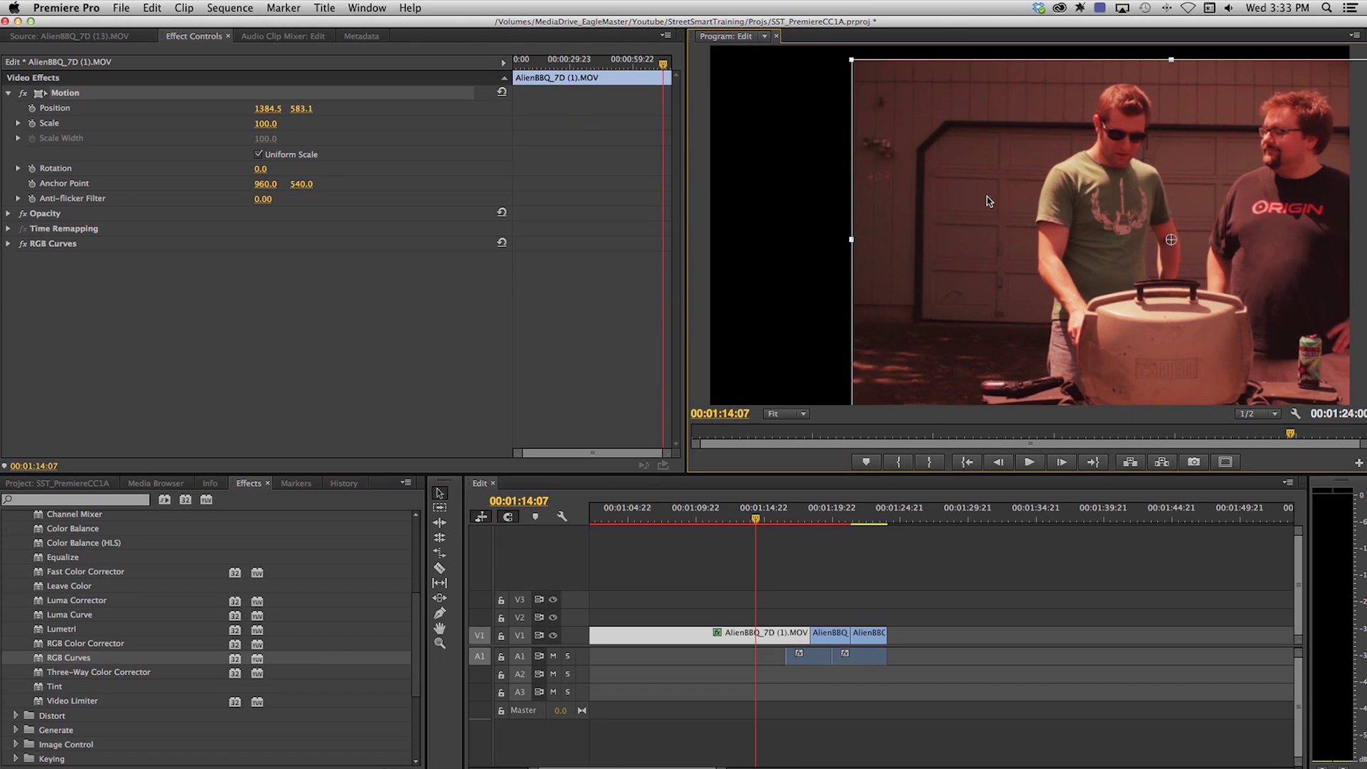
key("super+z")
mouse_move(266, 125)
left_mouse_down()
mouse_move(242, 125)
mouse_move(282, 109)
mouse_move(251, 109)
left_mouse_up()
left_click_drag(260, 169, 335, 169)
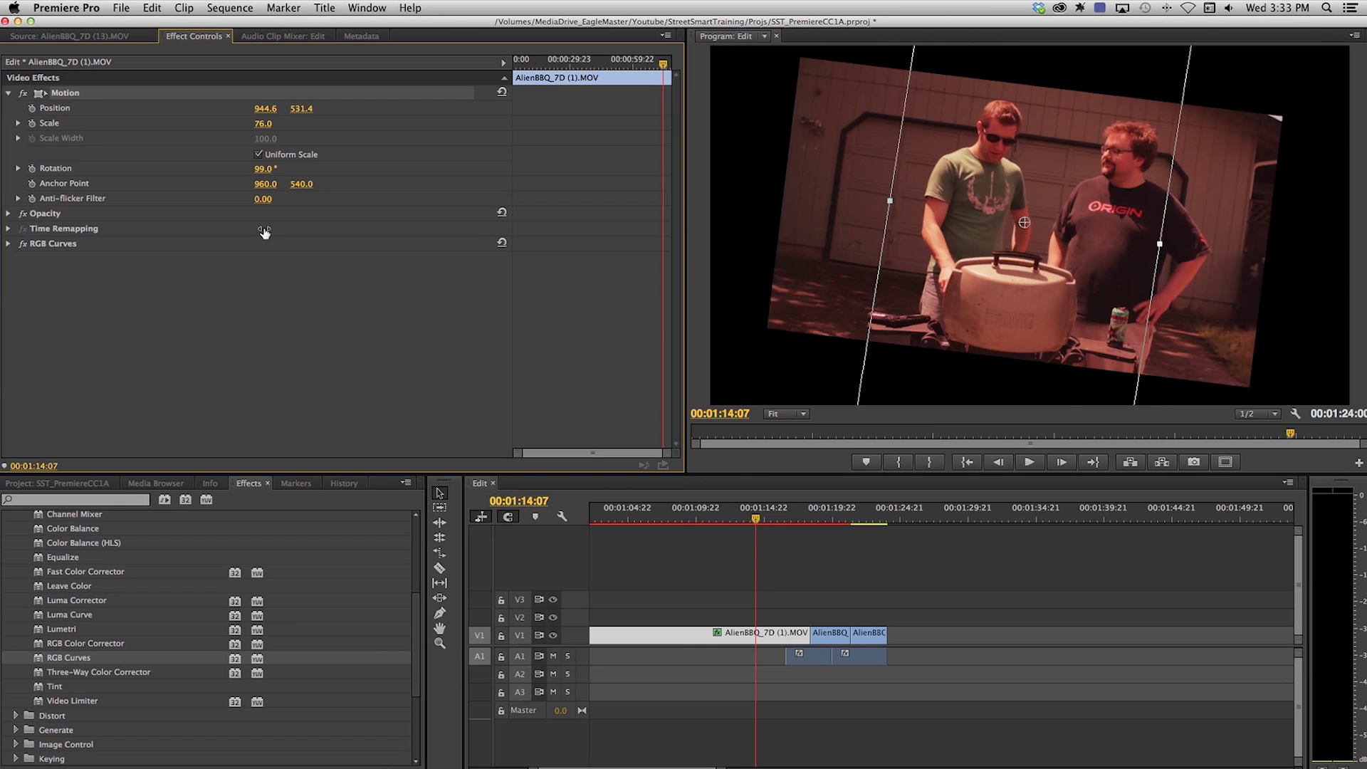
left_click(87, 94)
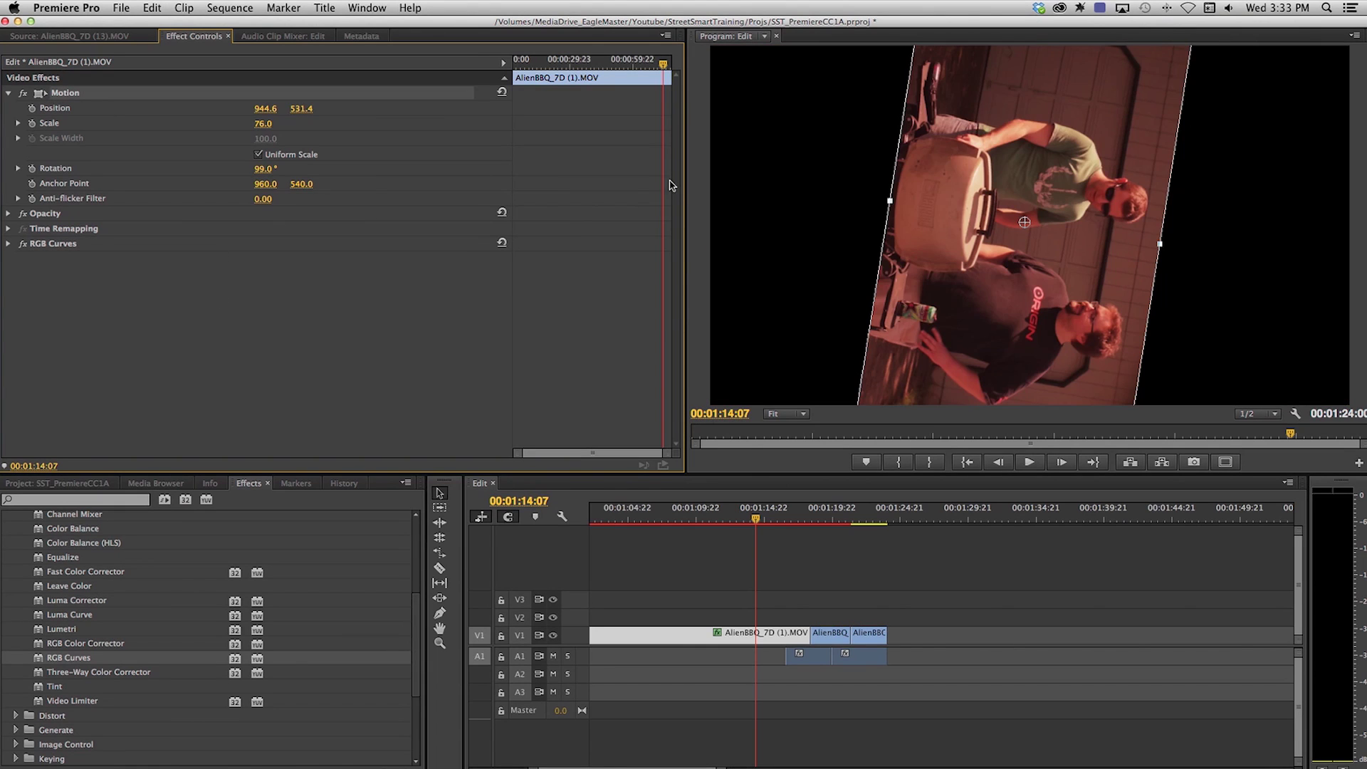
left_click(502, 93)
Set the clip's Opacity to 0 with a keyframe at the playhead.
left_click(211, 316)
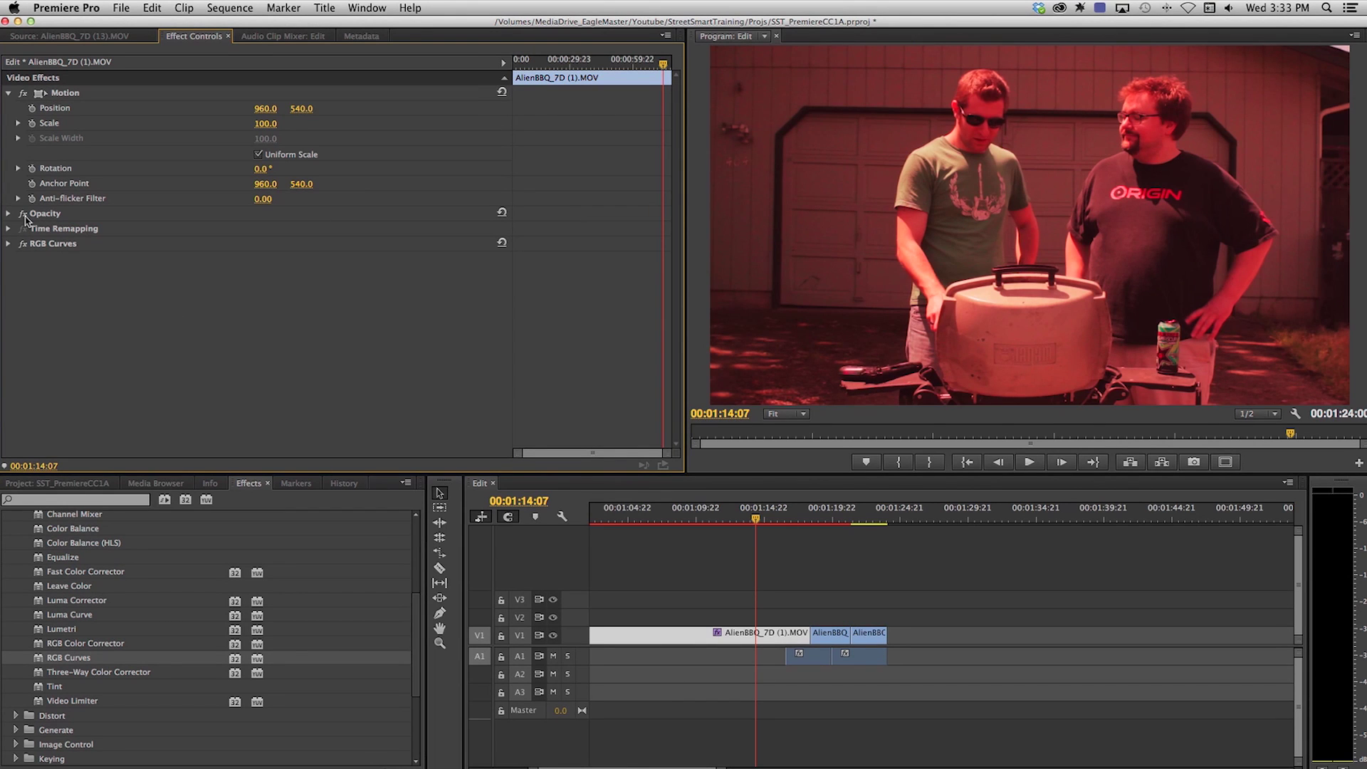
left_click(9, 214)
left_click(266, 229)
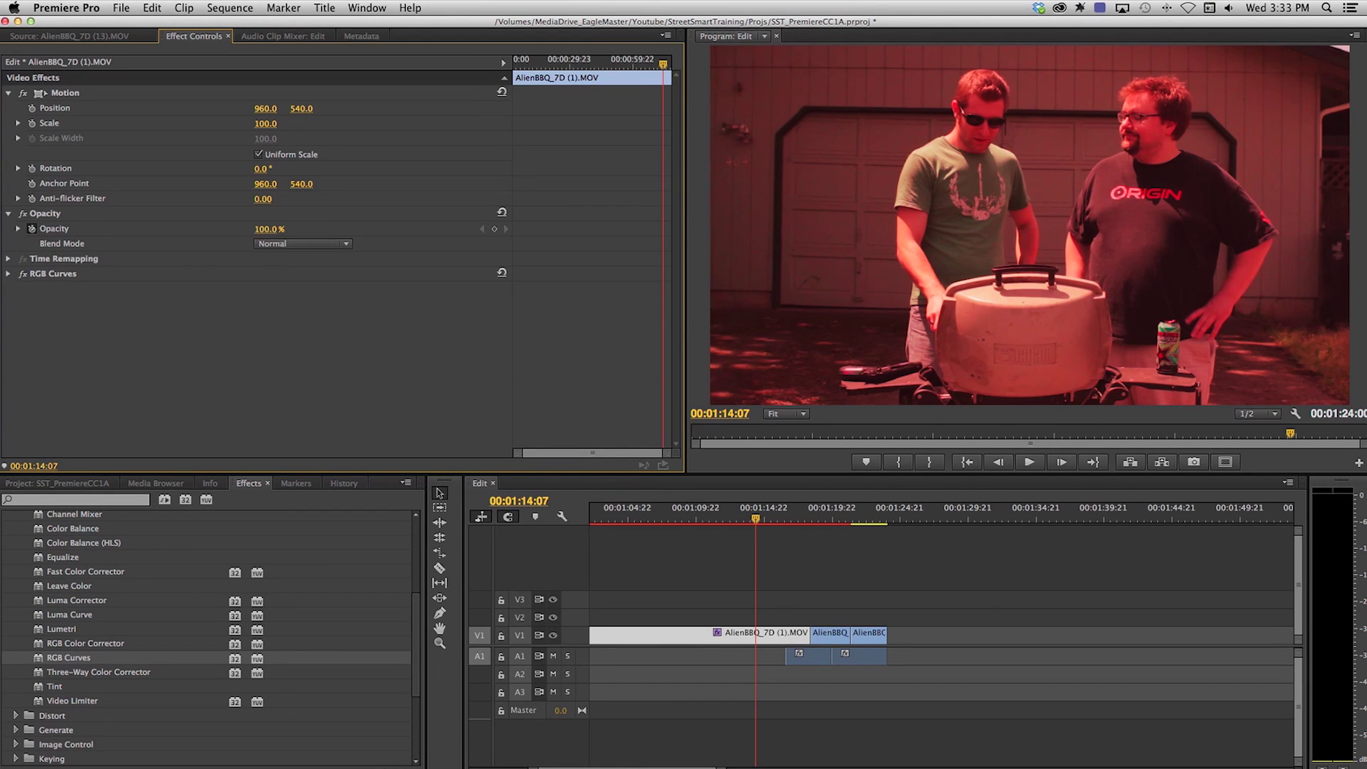
type("0")
key("Return")
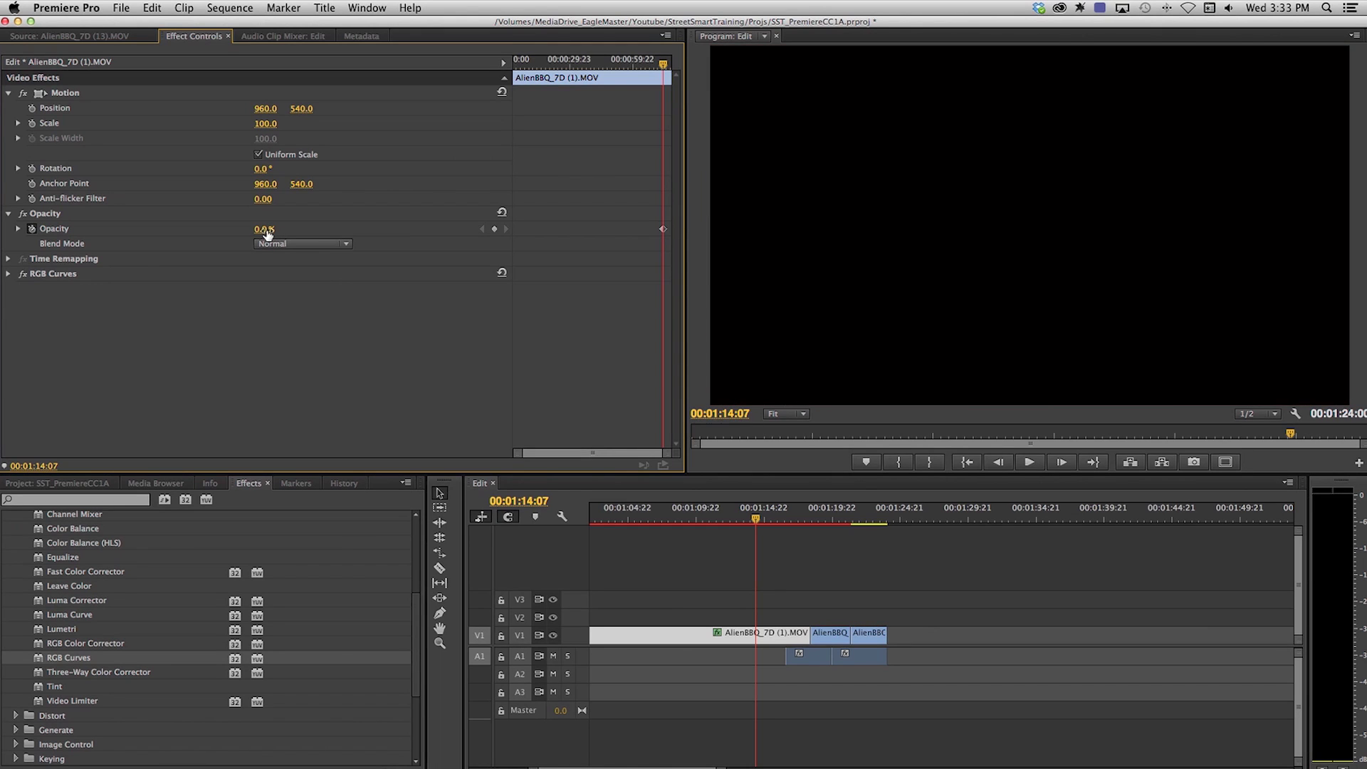
left_click_drag(263, 229, 271, 229)
left_click(784, 517)
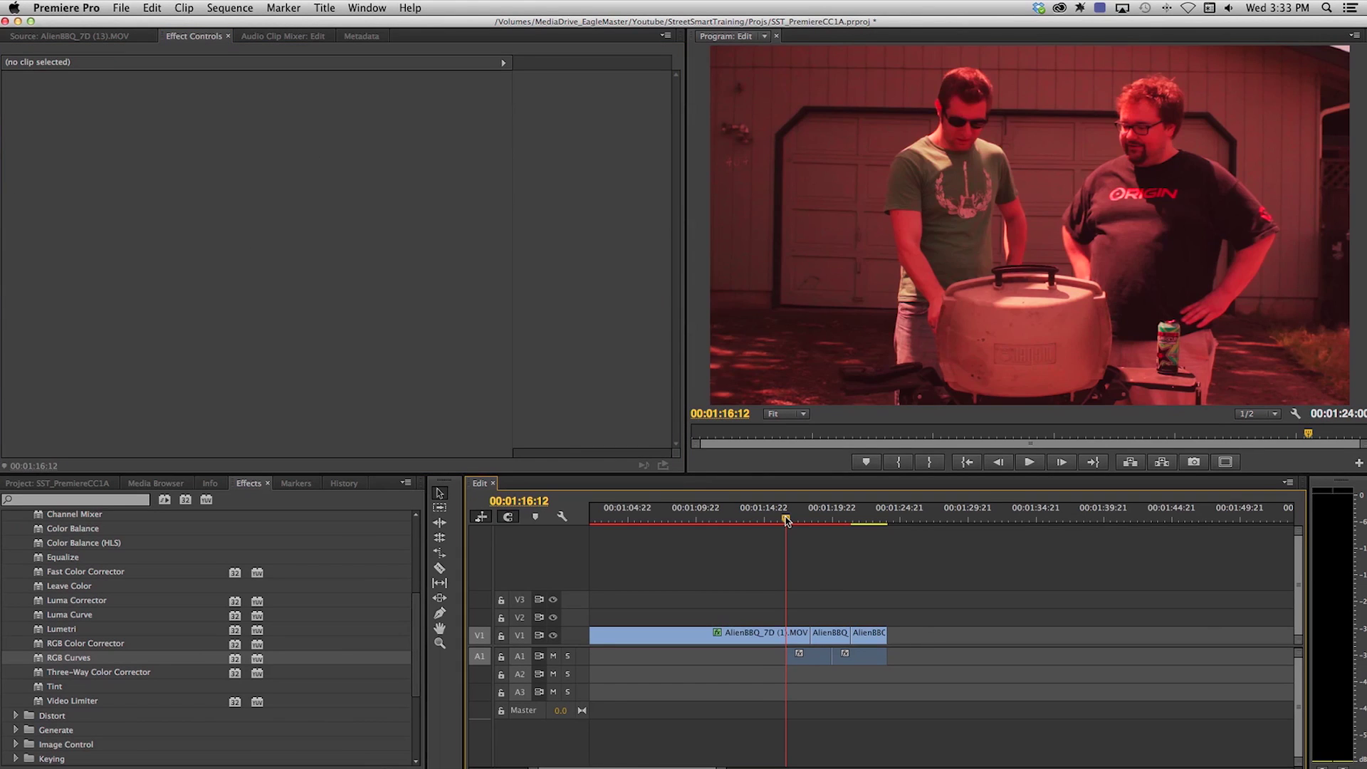
left_click(819, 517)
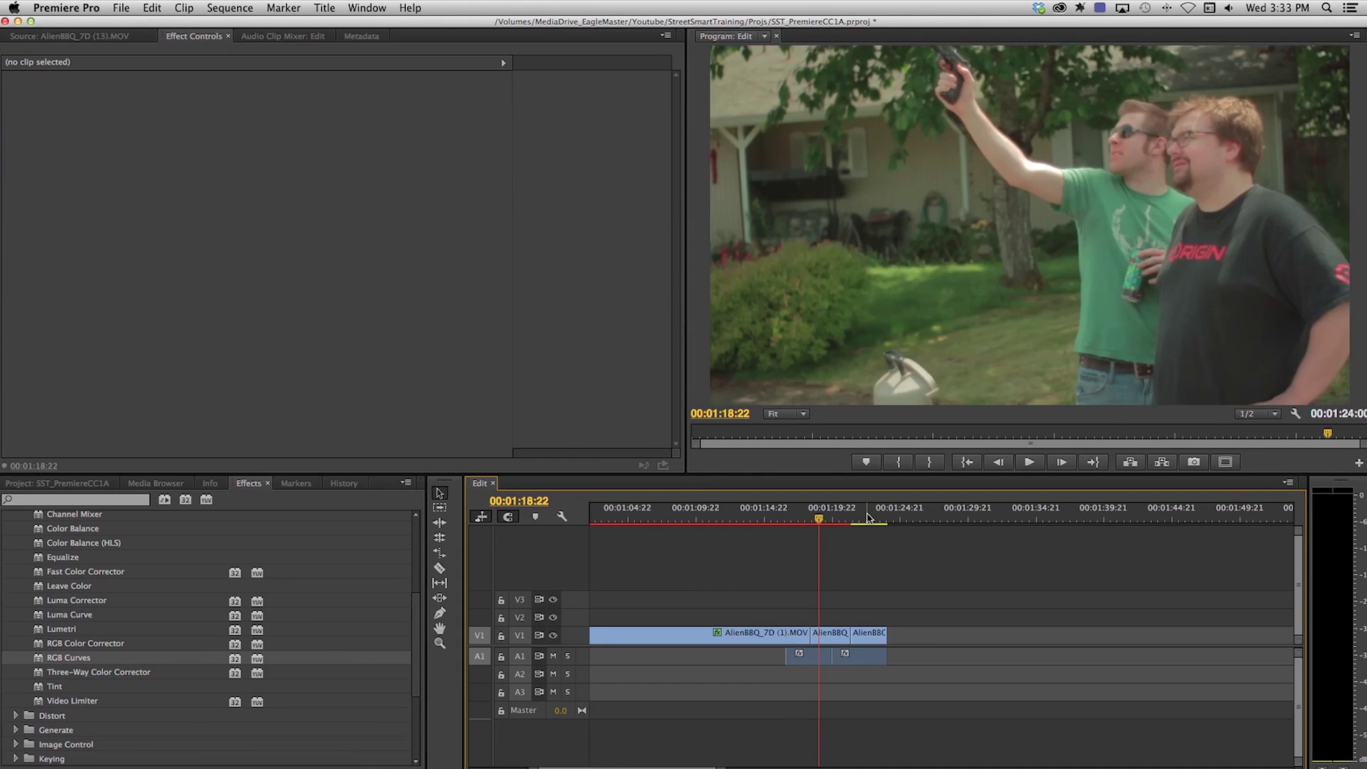
left_click(867, 518)
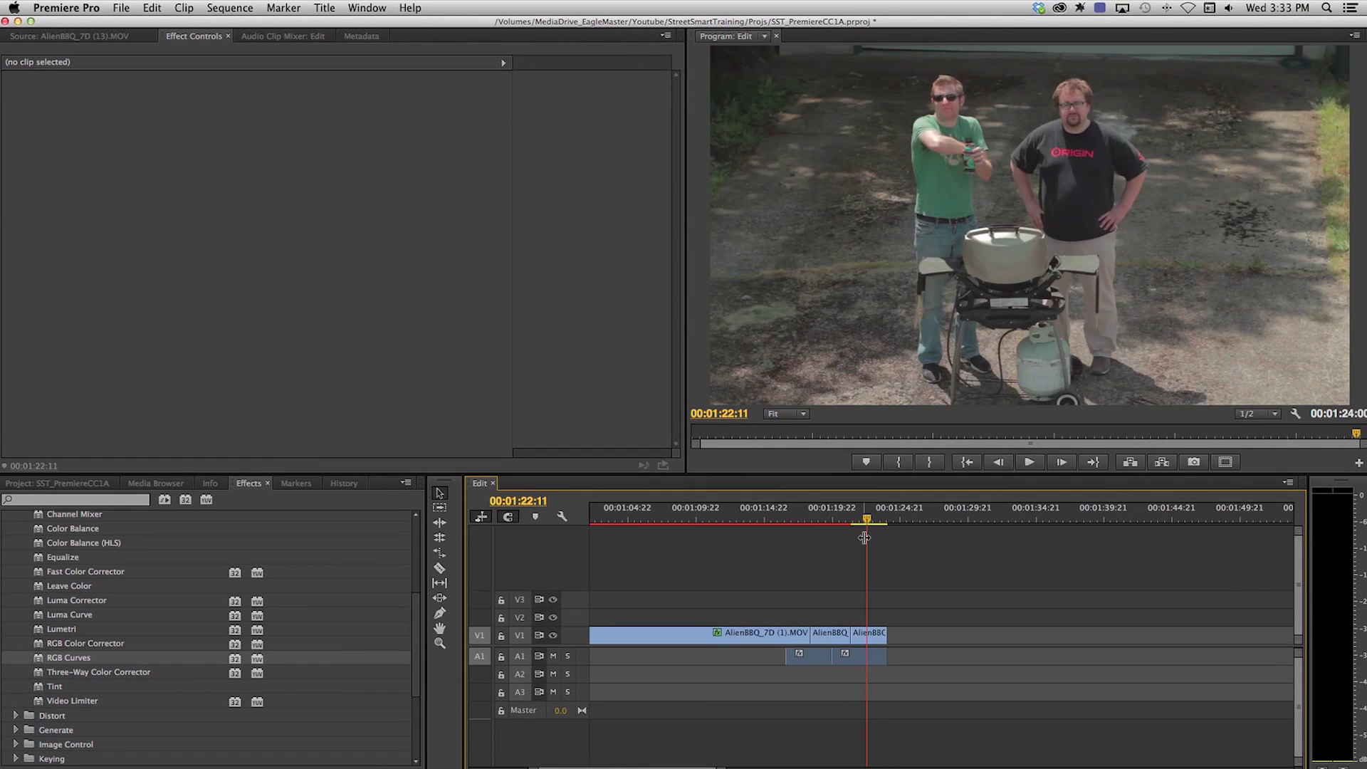
left_click(848, 518)
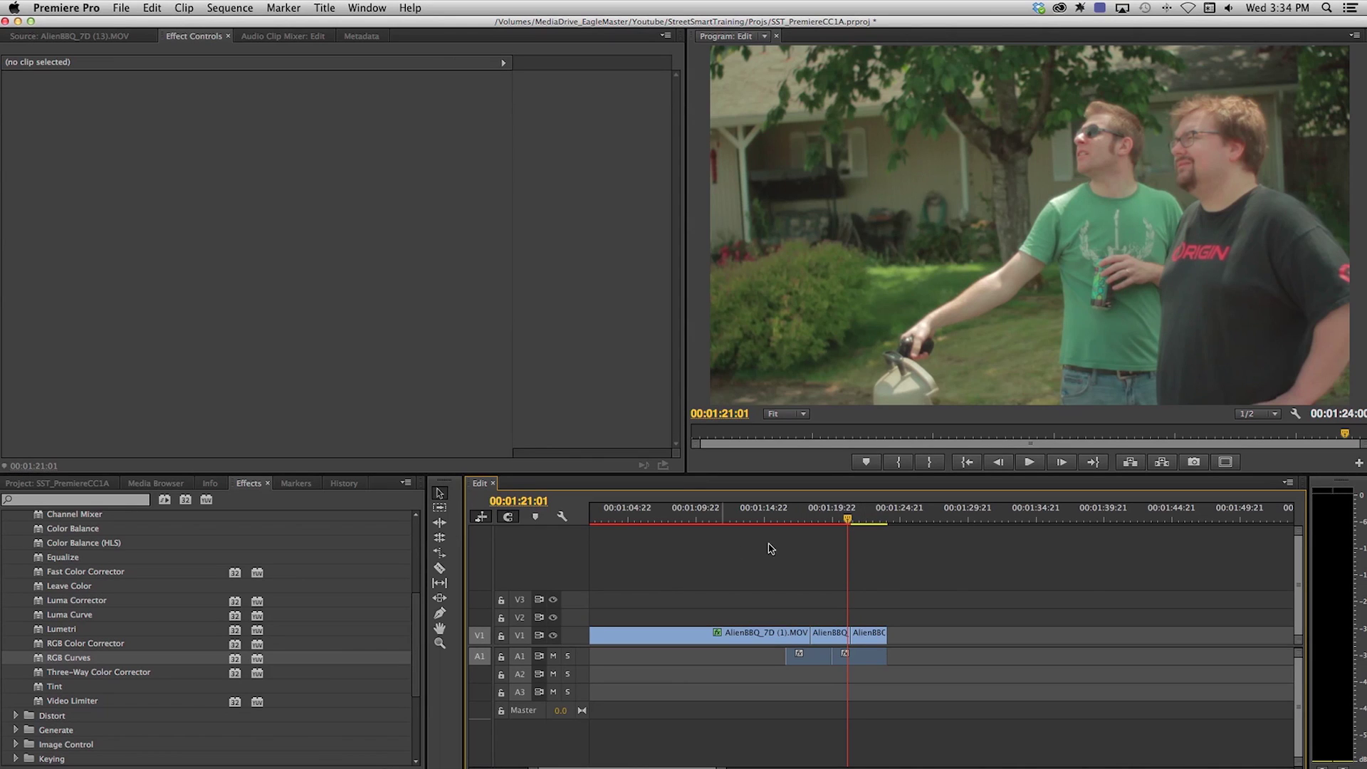
left_click(831, 520)
left_click_drag(831, 521, 799, 521)
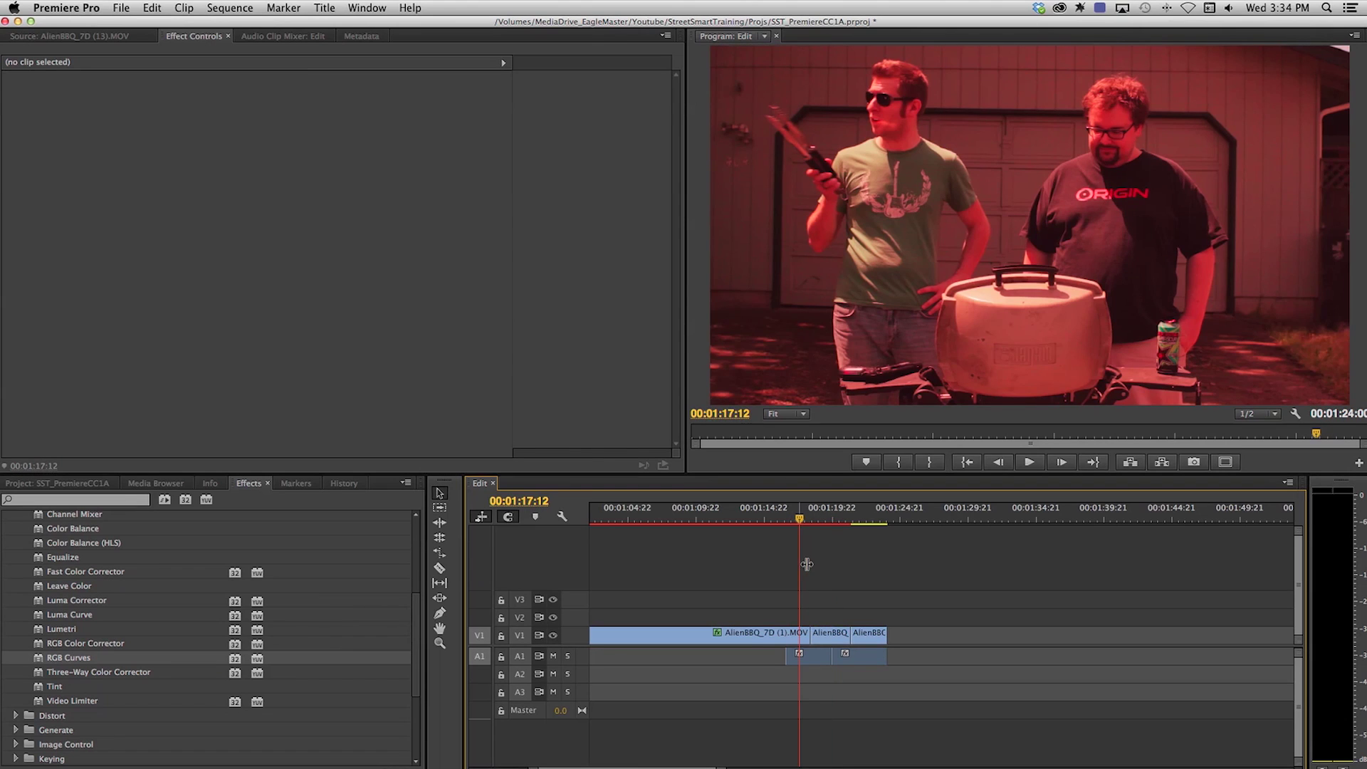
left_click(121, 8)
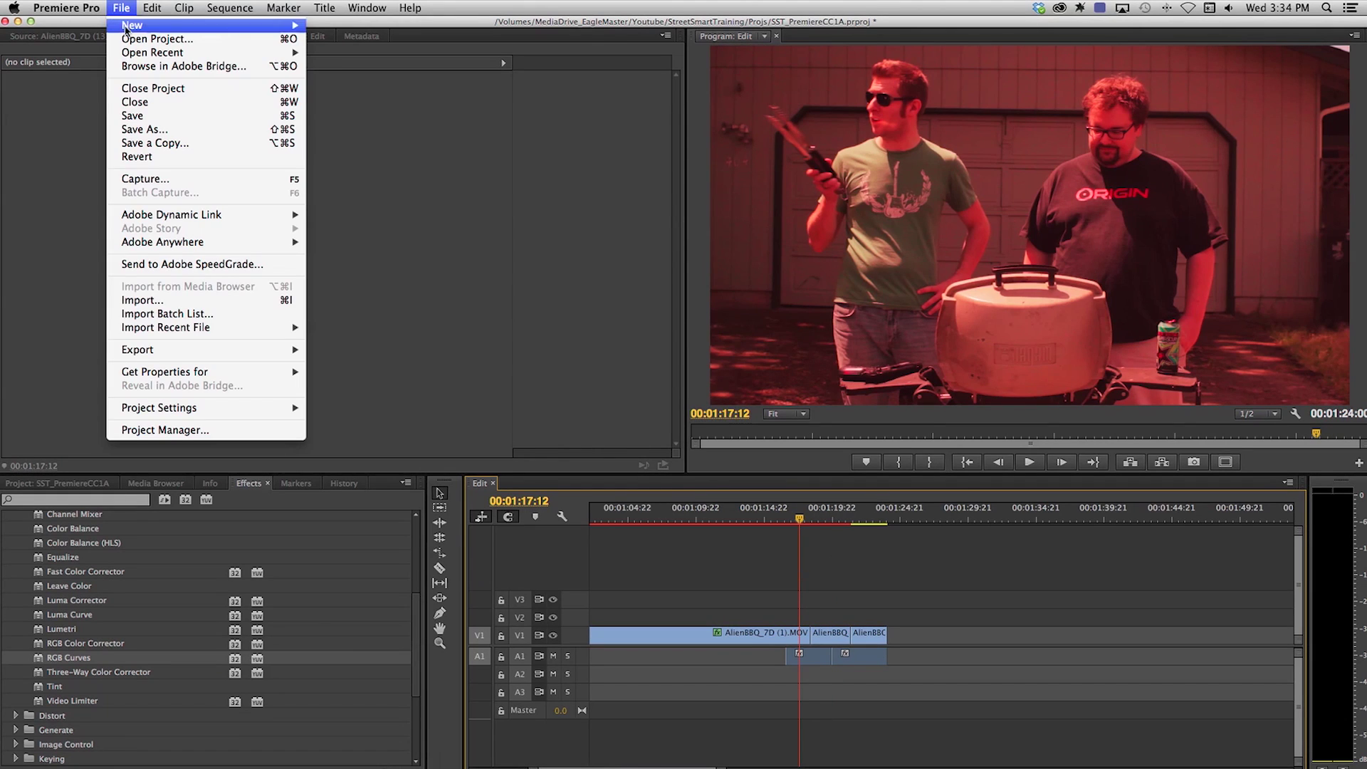
Open File > Export > Media and keep QuickTime as the export format.
mouse_move(228, 349)
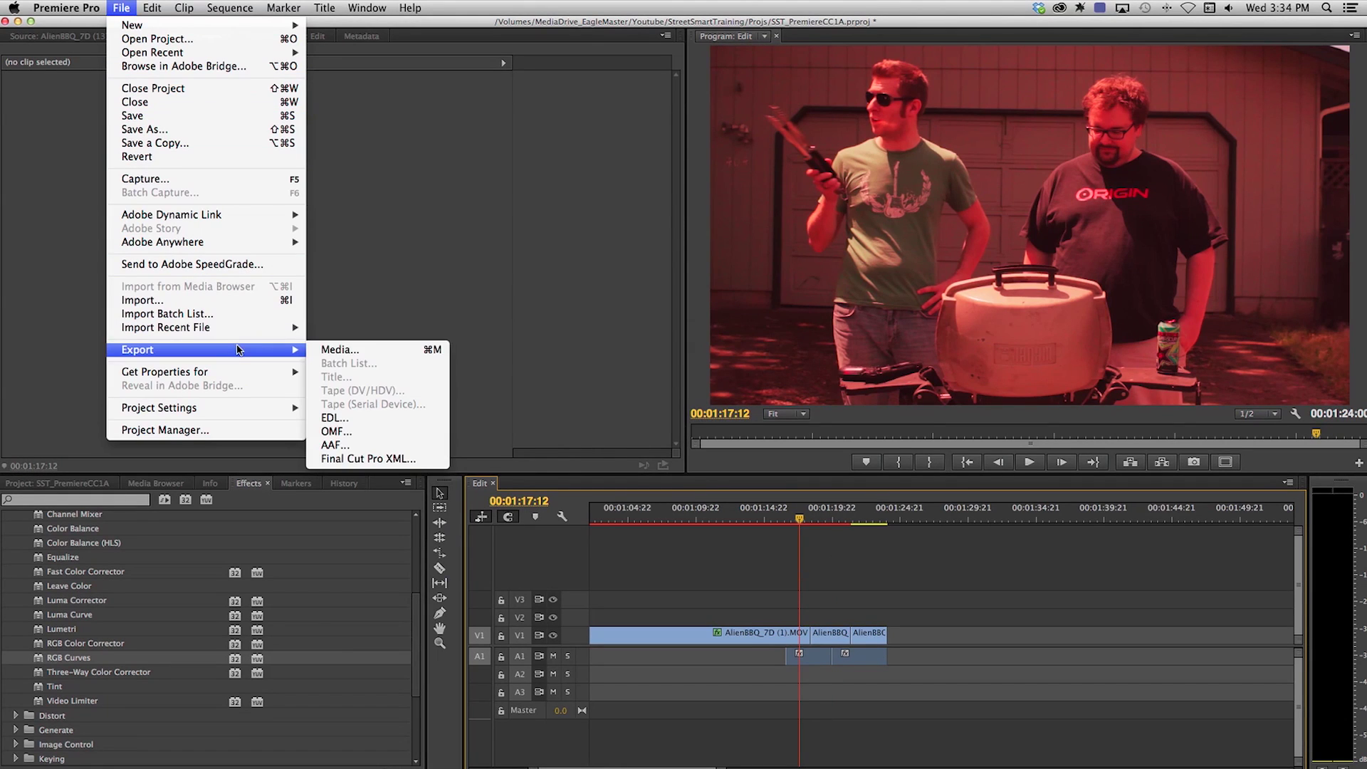
left_click(347, 350)
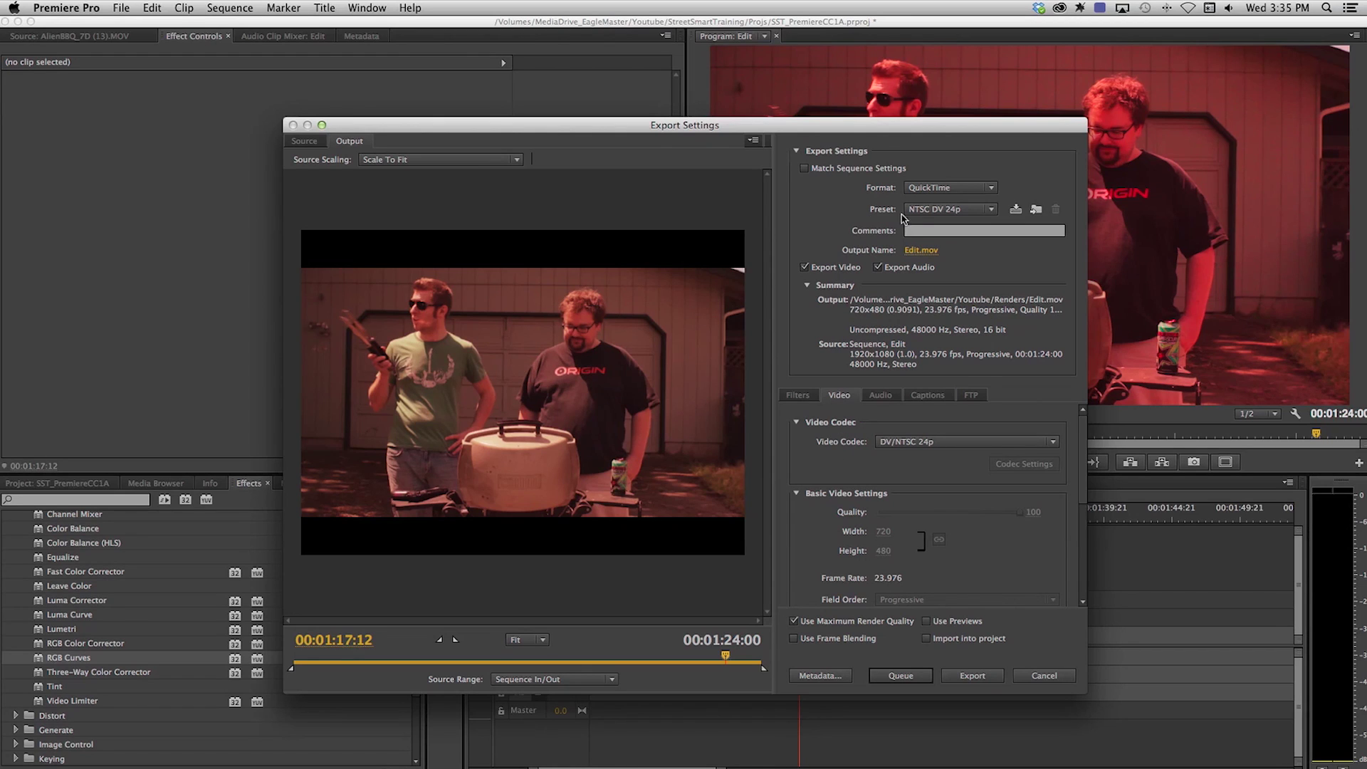
left_click(932, 187)
left_click(931, 187)
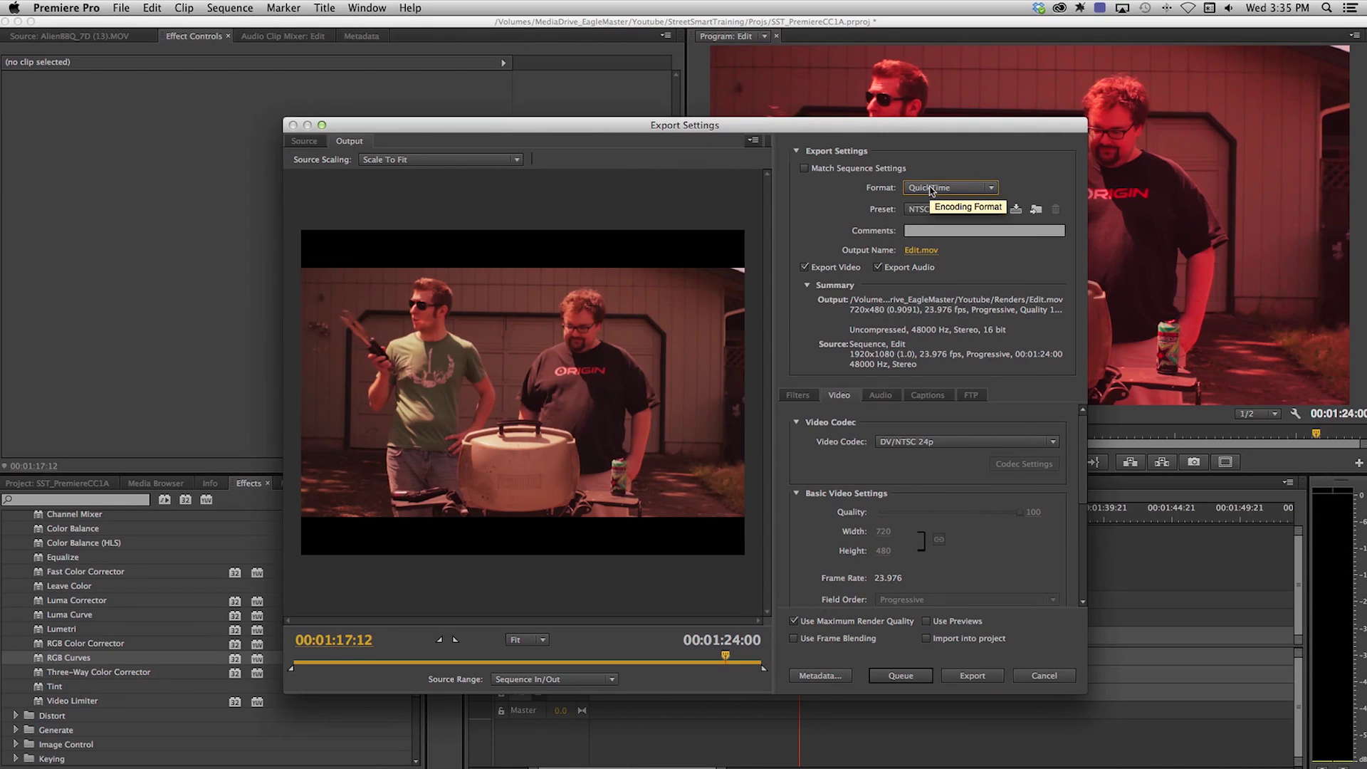
left_click(932, 187)
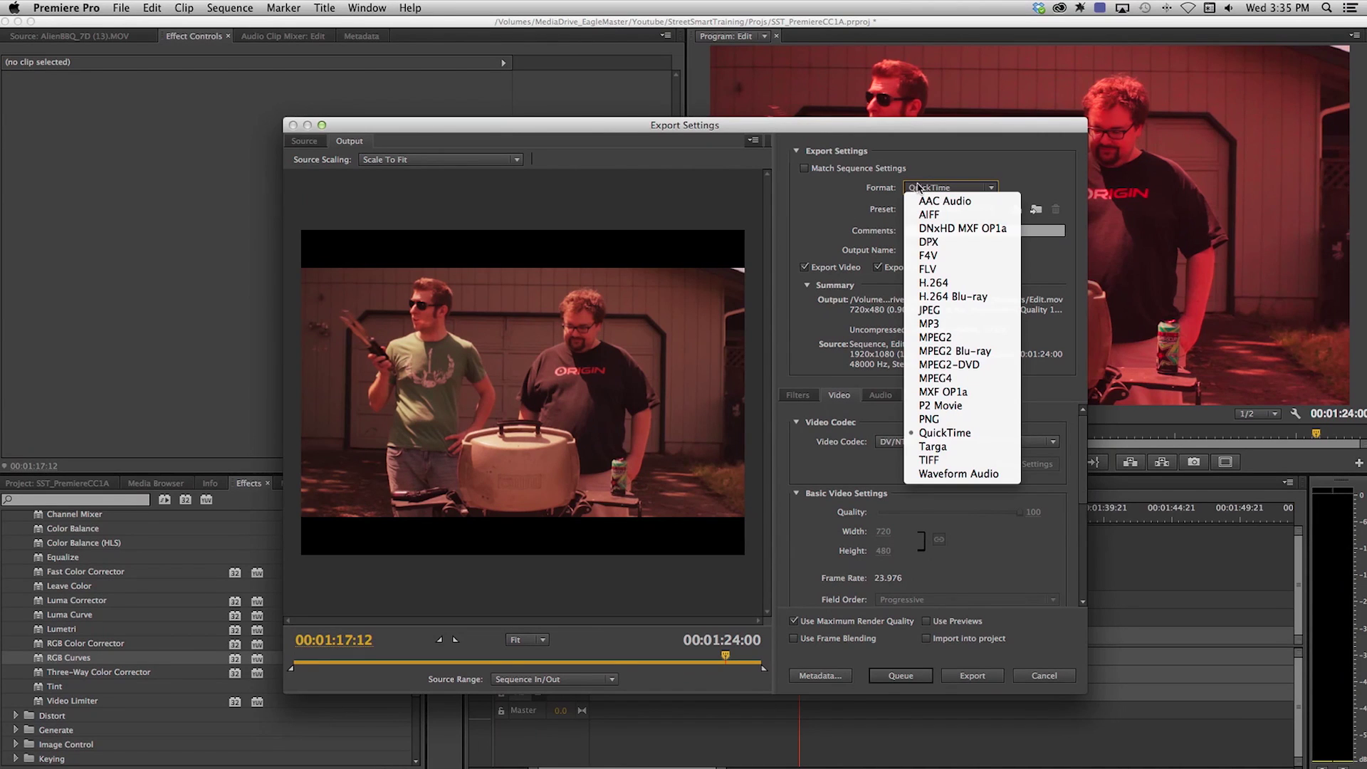
left_click(966, 432)
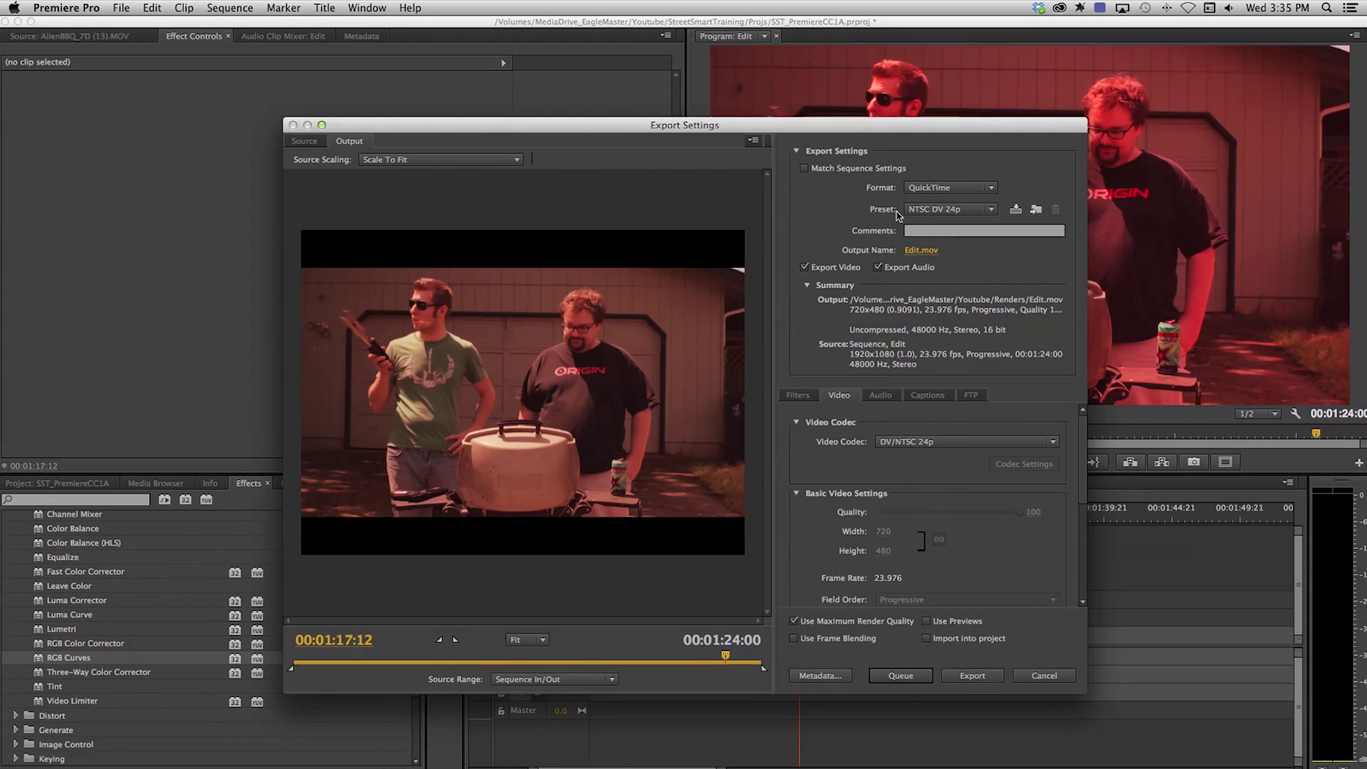
Choose the HD 720p 24 H.264 preset and set the frame rate to 23.976.
left_click(941, 210)
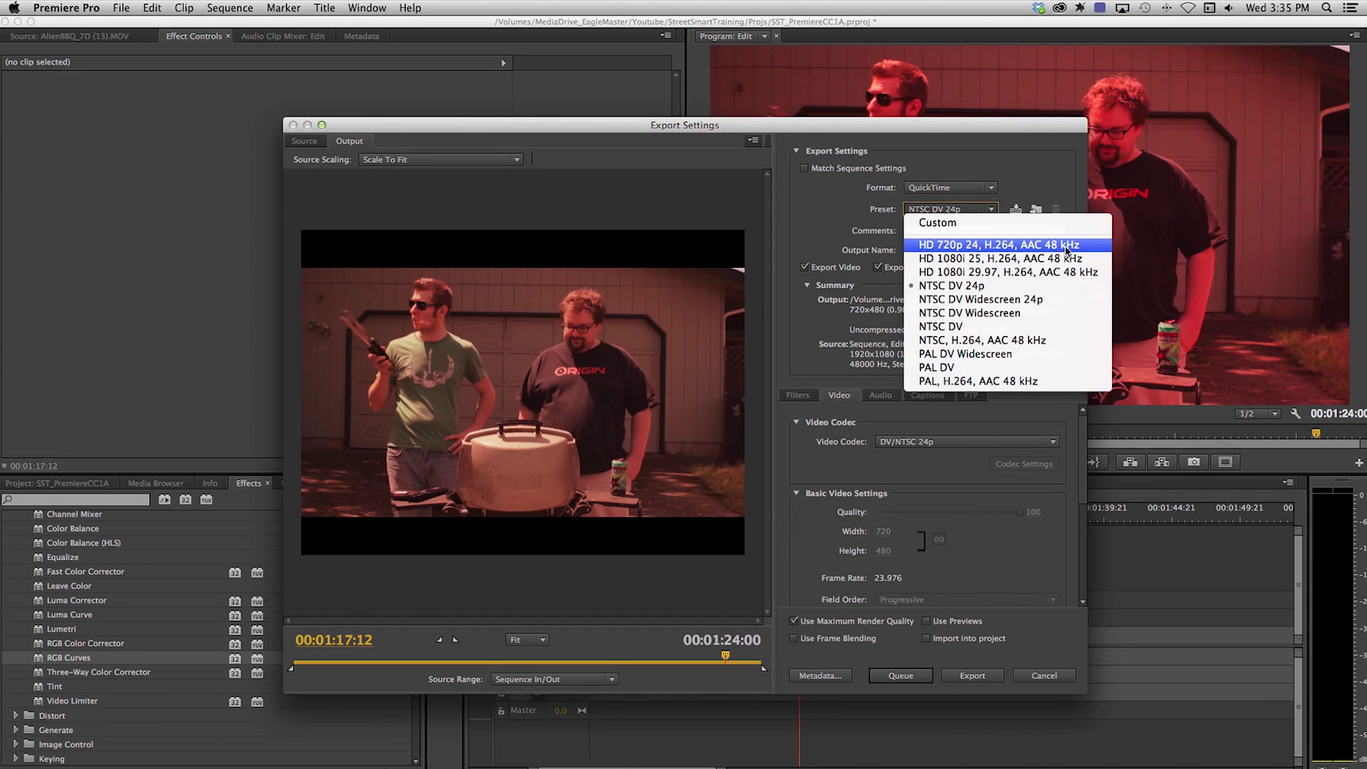
left_click(977, 248)
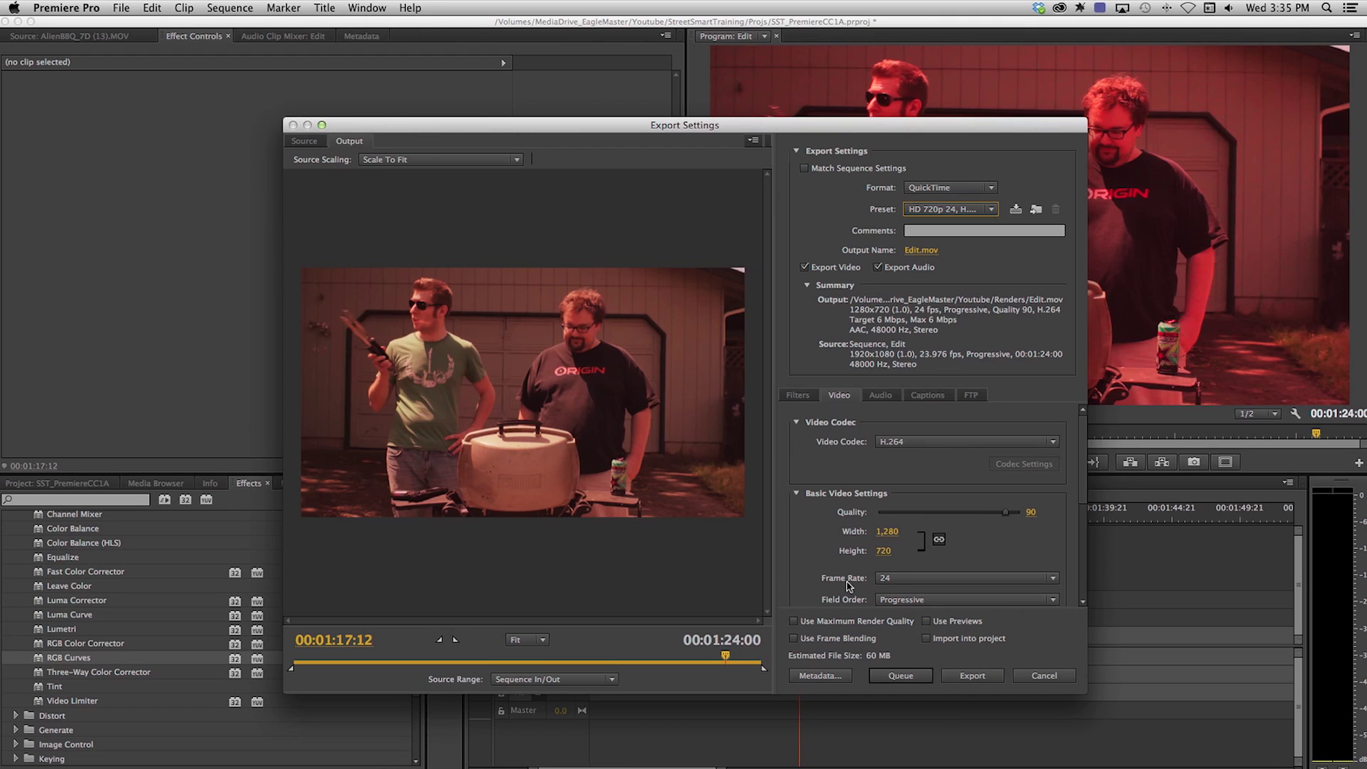
left_click(915, 579)
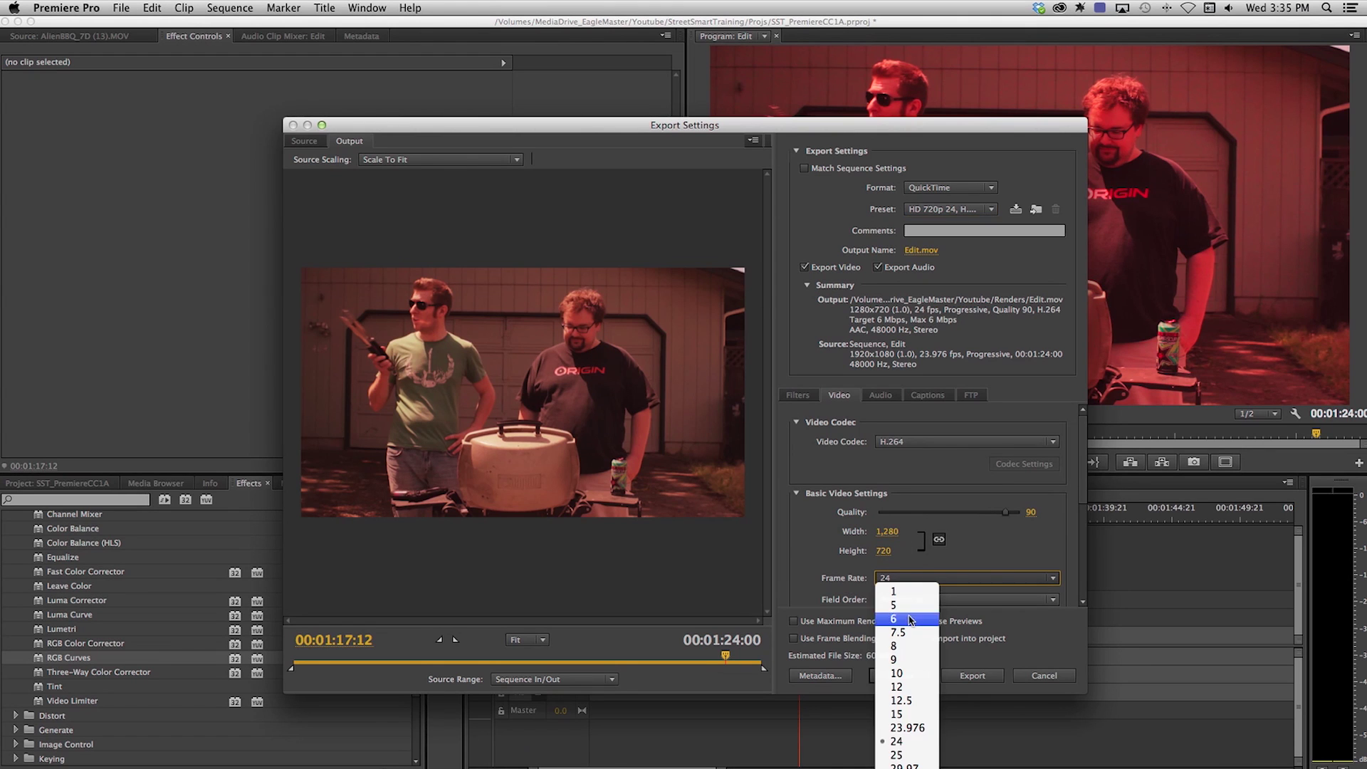
left_click(919, 728)
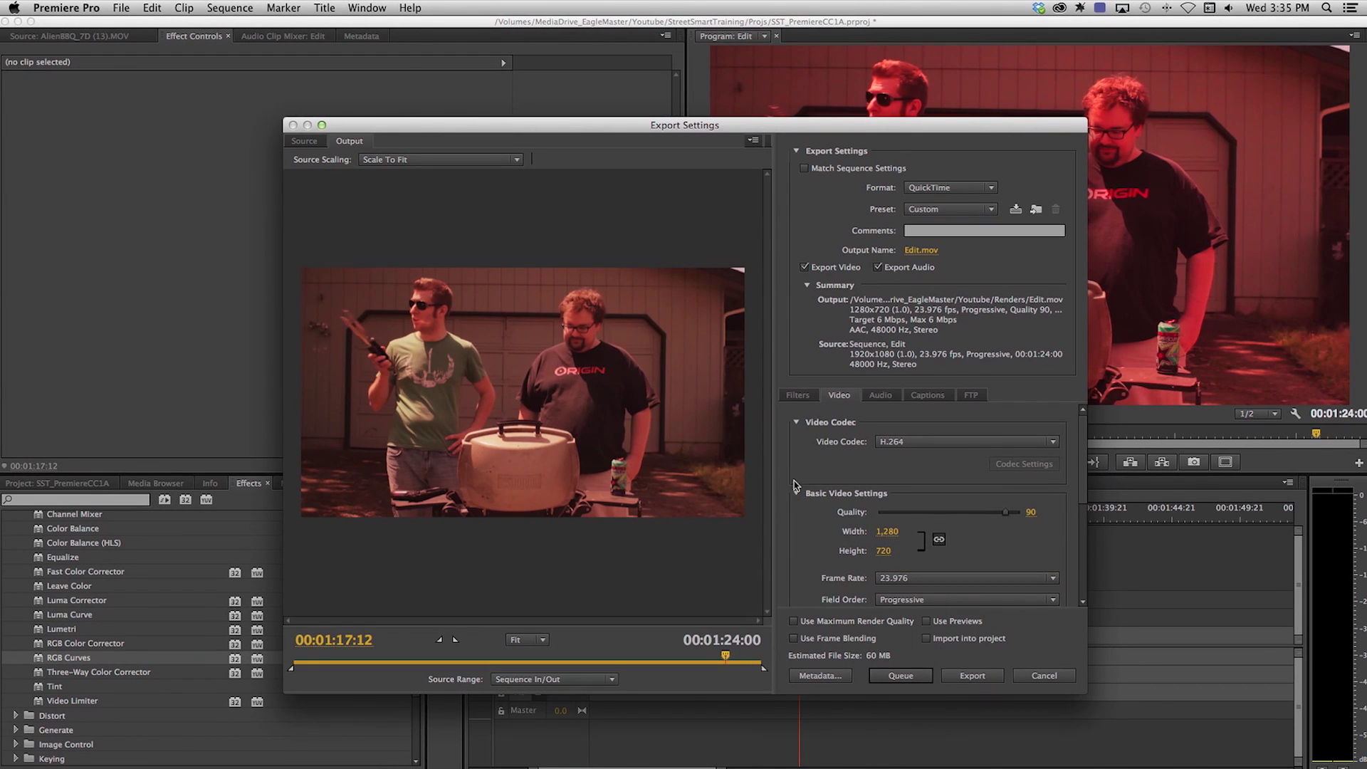
scroll(798, 482, "down", 5)
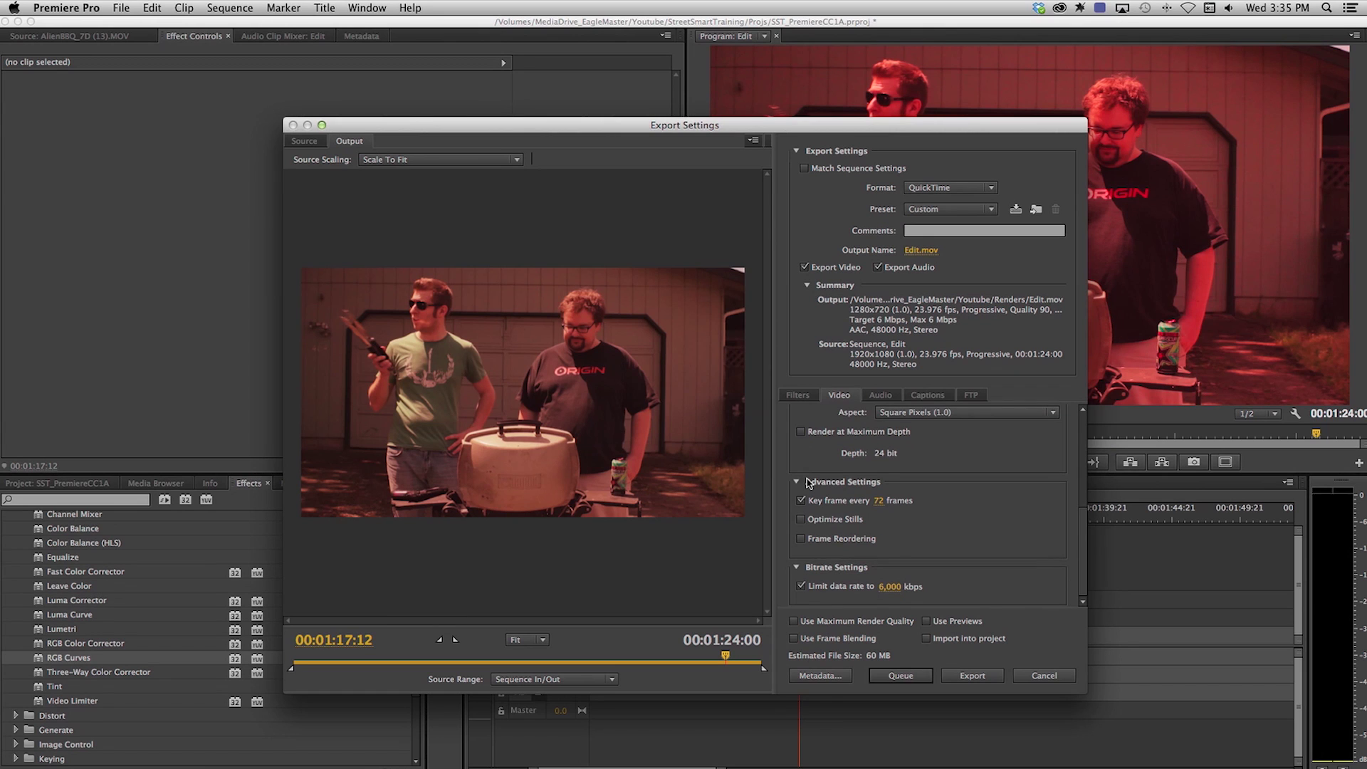
scroll(810, 483, "up", 5)
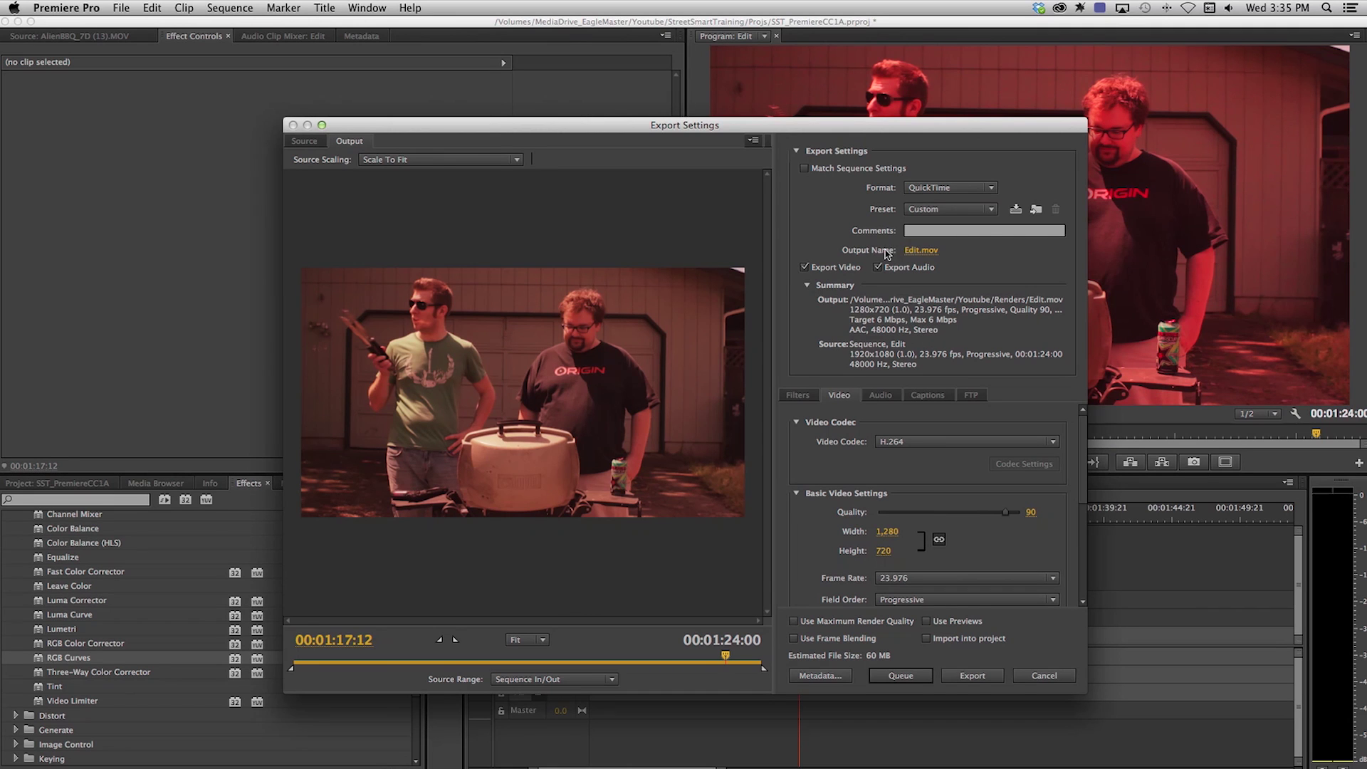
left_click(933, 255)
Save the output as Edit in the Renders folder, start the export, then cancel the encode.
left_click(902, 445)
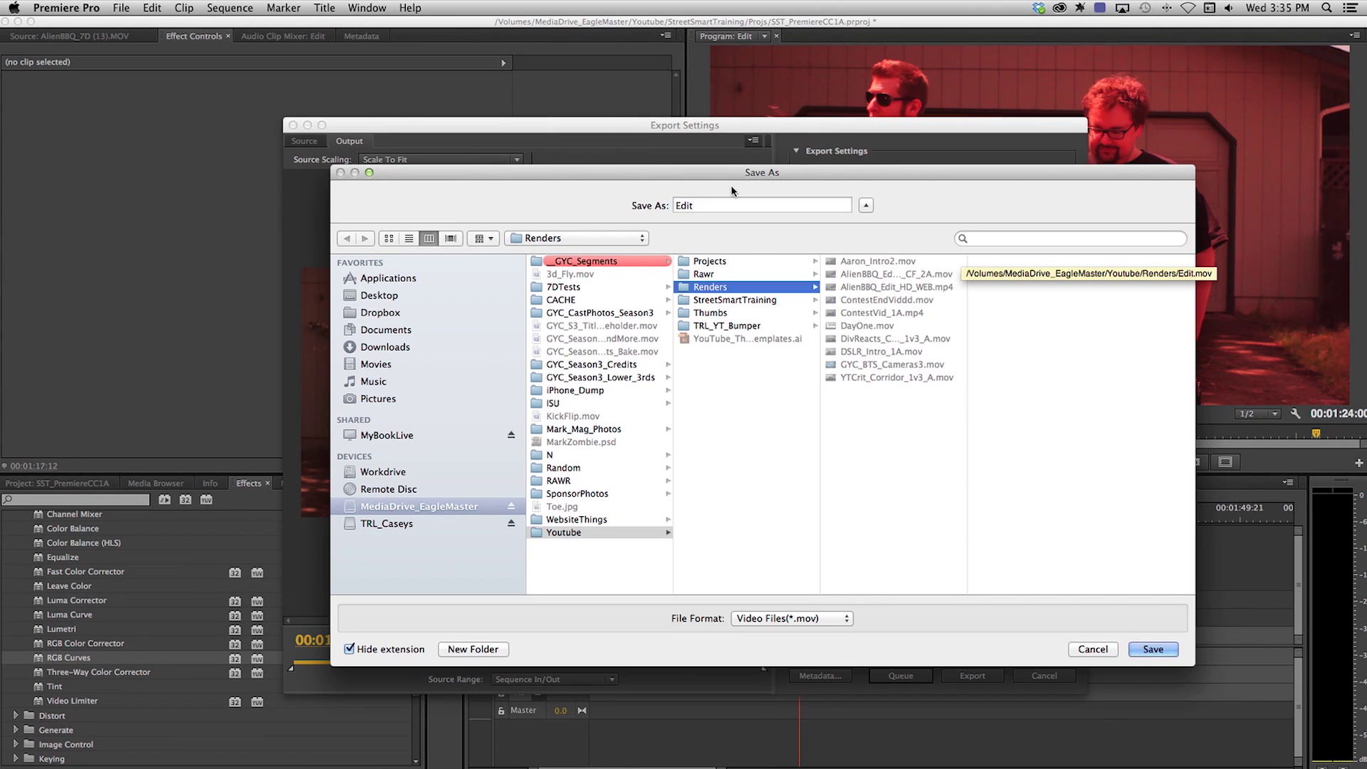
left_click(1153, 649)
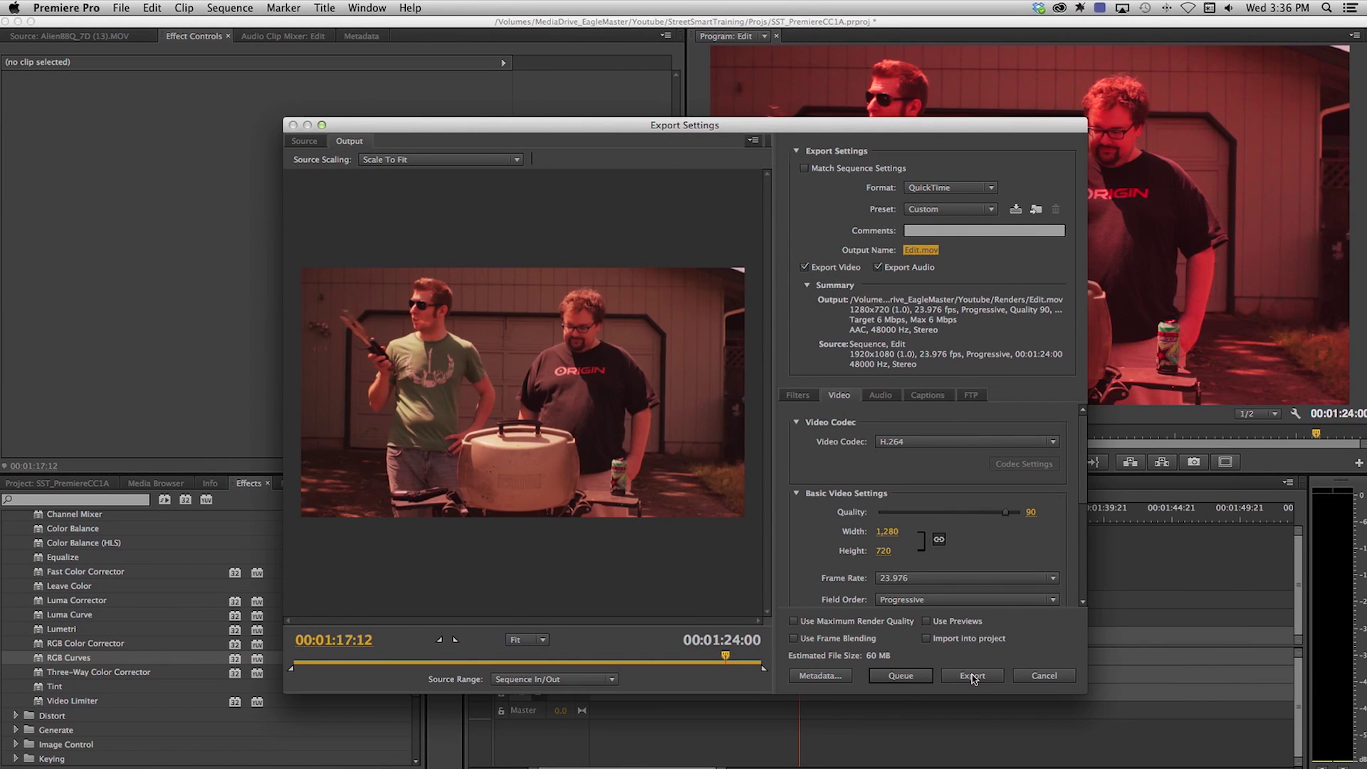
left_click(973, 677)
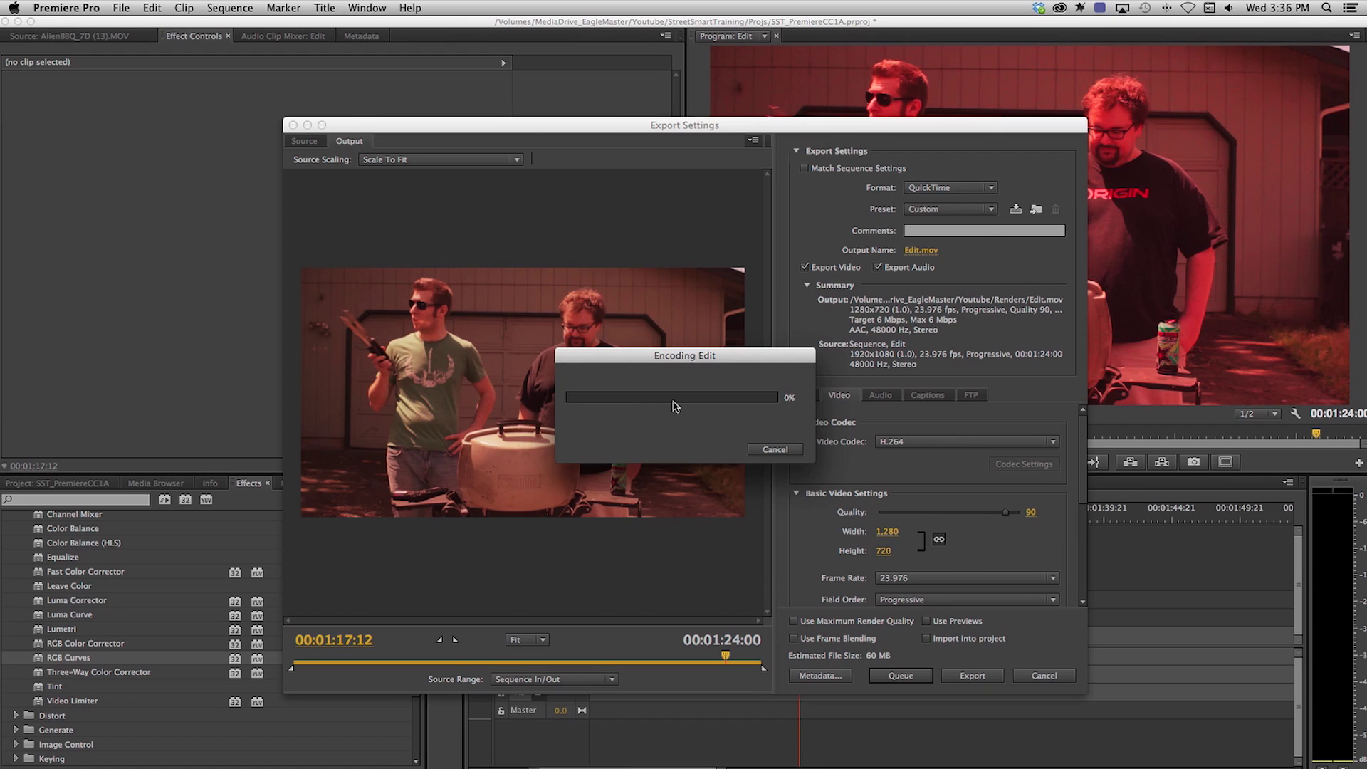
left_click(790, 451)
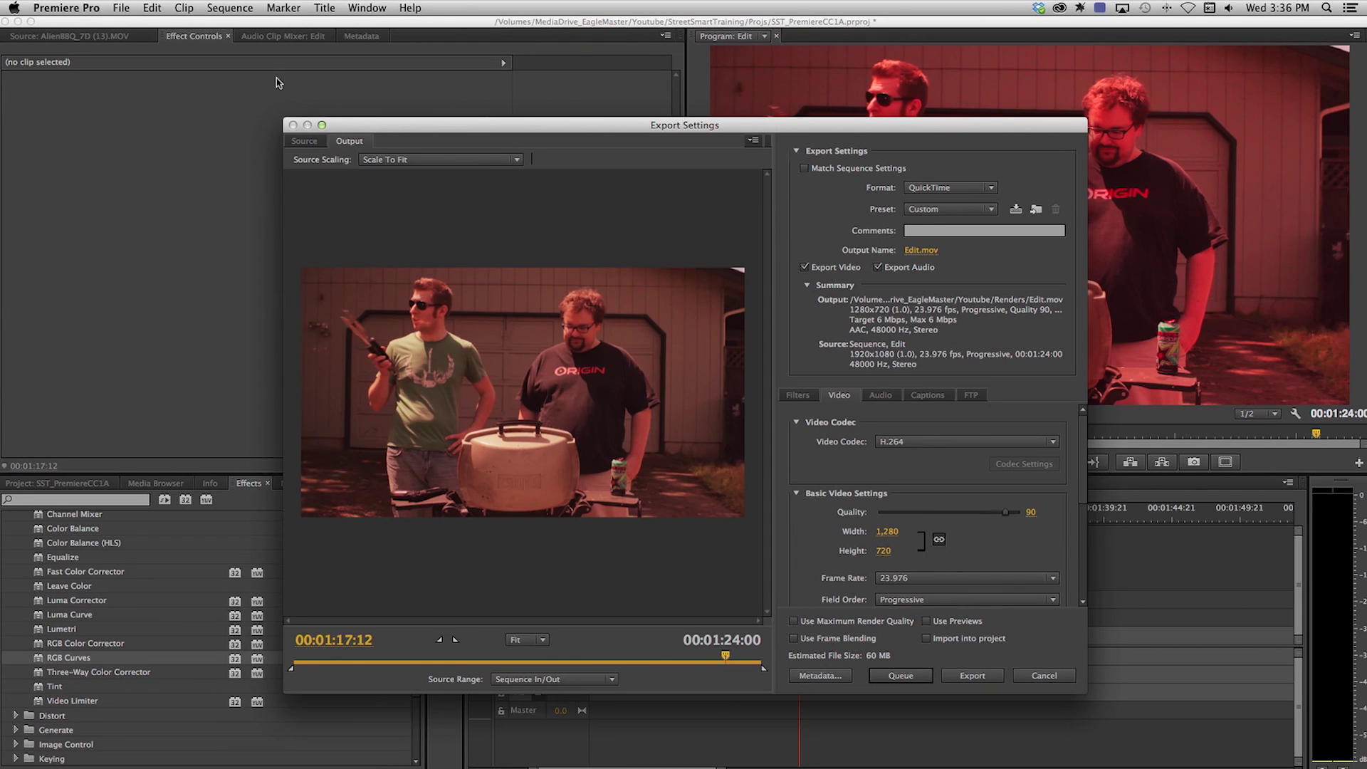
left_click_drag(387, 128, 316, 101)
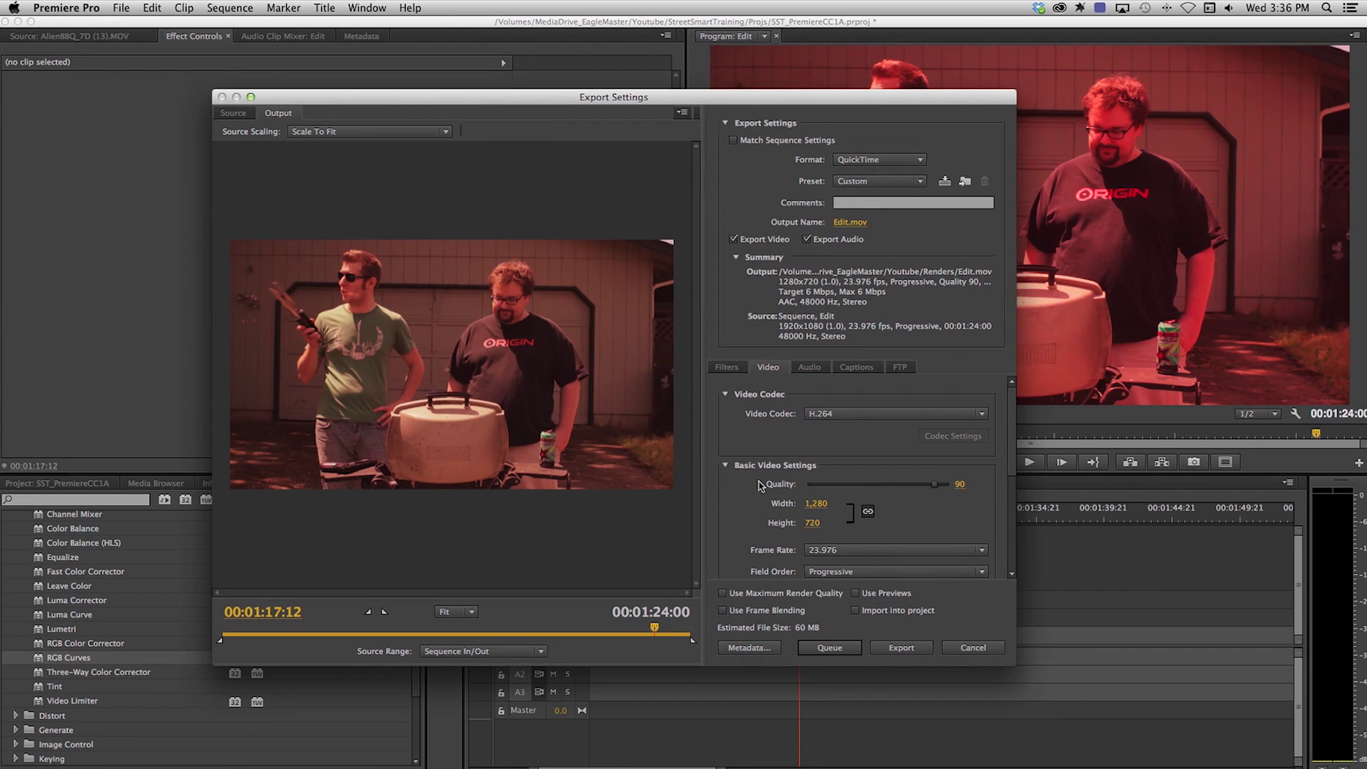
left_click(956, 646)
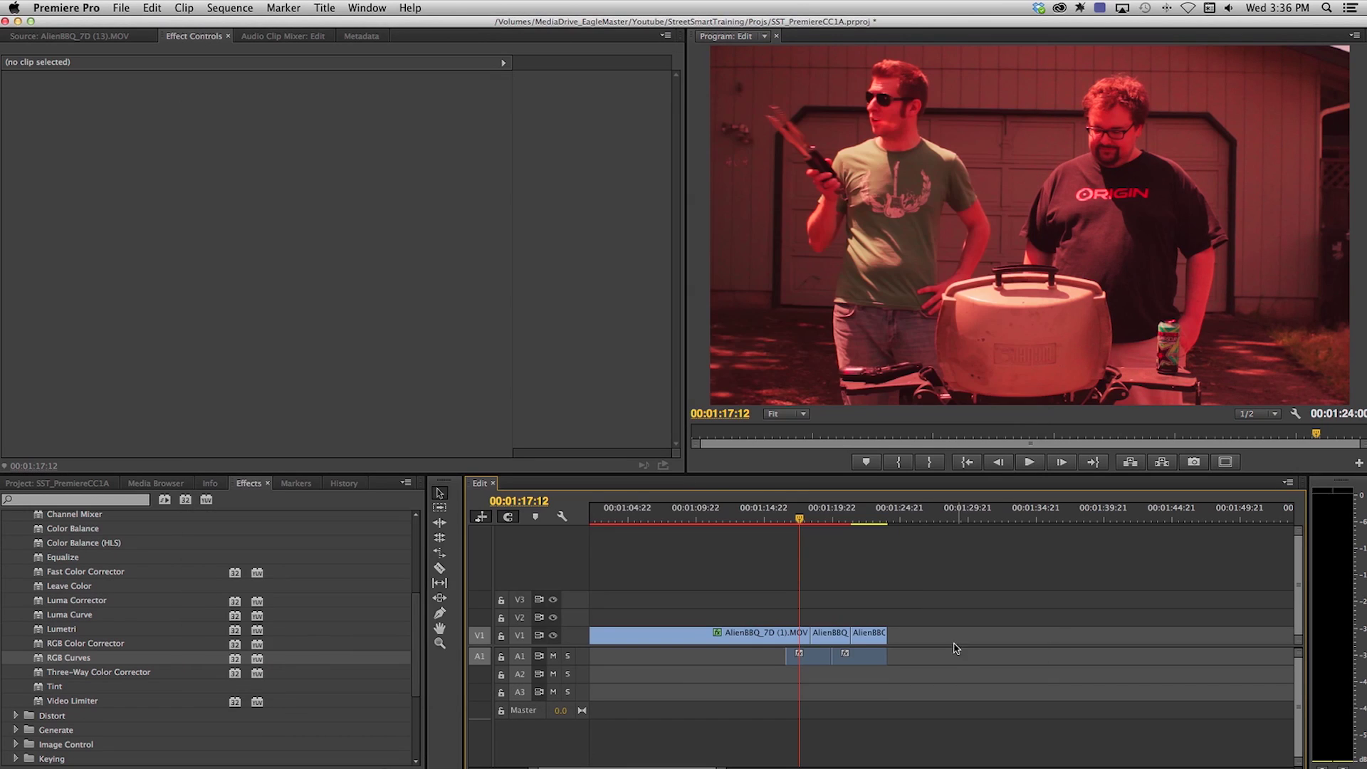